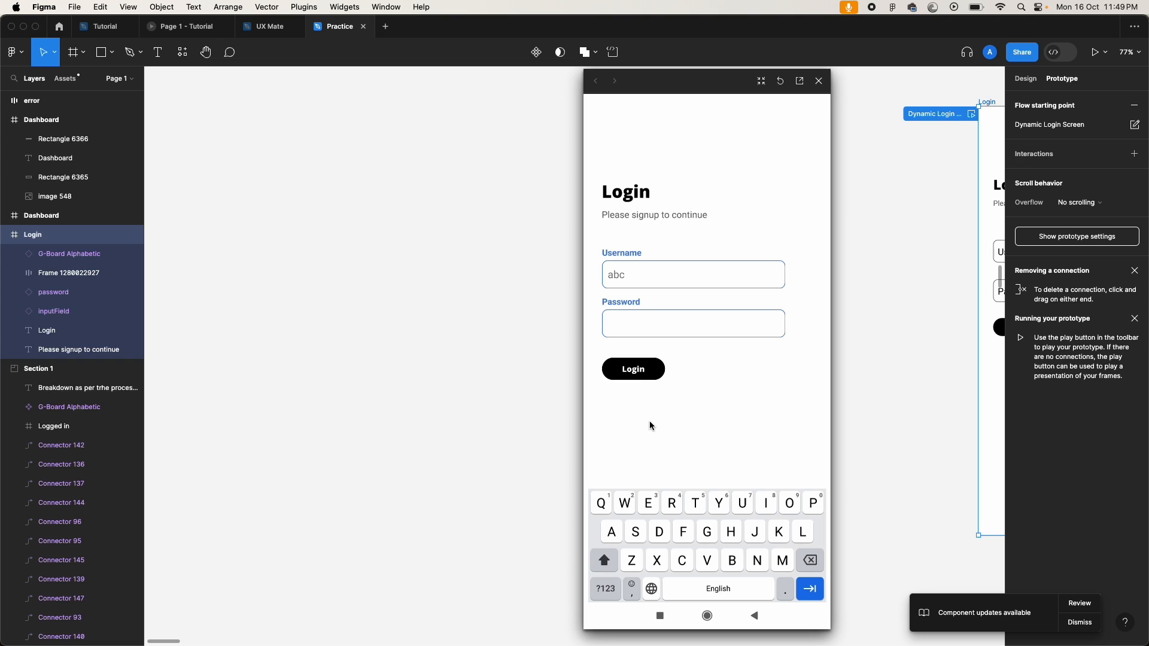
Step: In the prototype, try logging in empty, then tap keys a and b and log in to the Dashboard
click(644, 370)
click(644, 369)
click(611, 536)
click(735, 561)
click(642, 369)
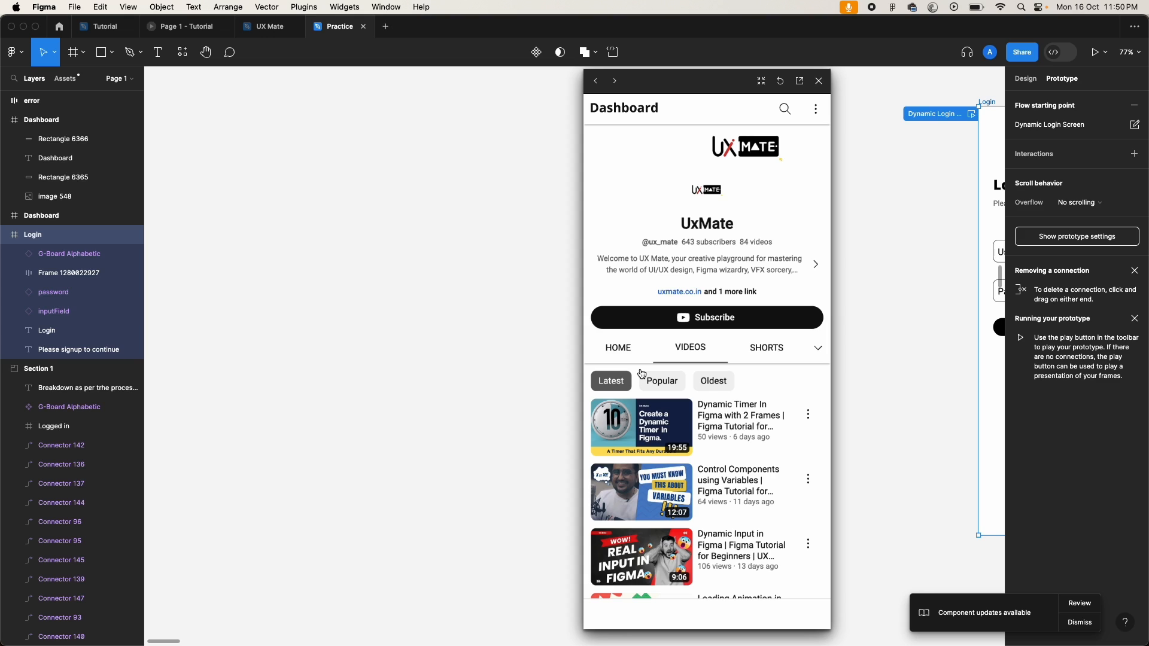
Step: Subscribe to the channel on the Dashboard and close the prototype preview
click(655, 322)
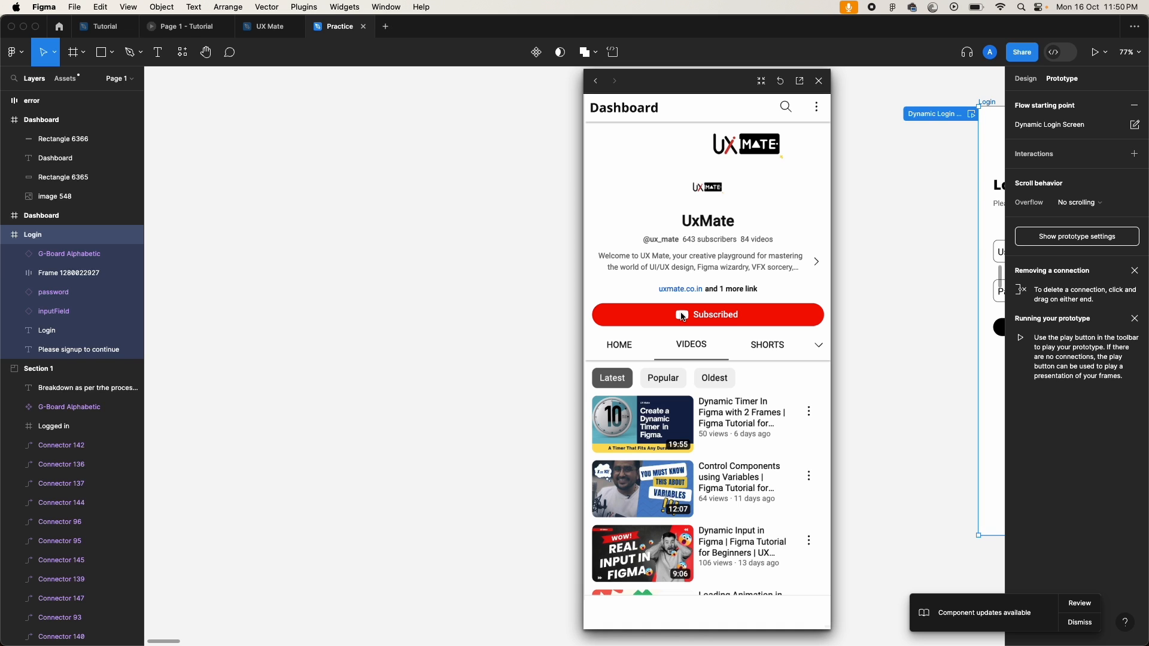
click(819, 81)
scroll(698, 272, right, 6)
scroll(700, 273, right, 10)
Step: Select the Login frame and show its prototype settings
scroll(613, 275, down, 5)
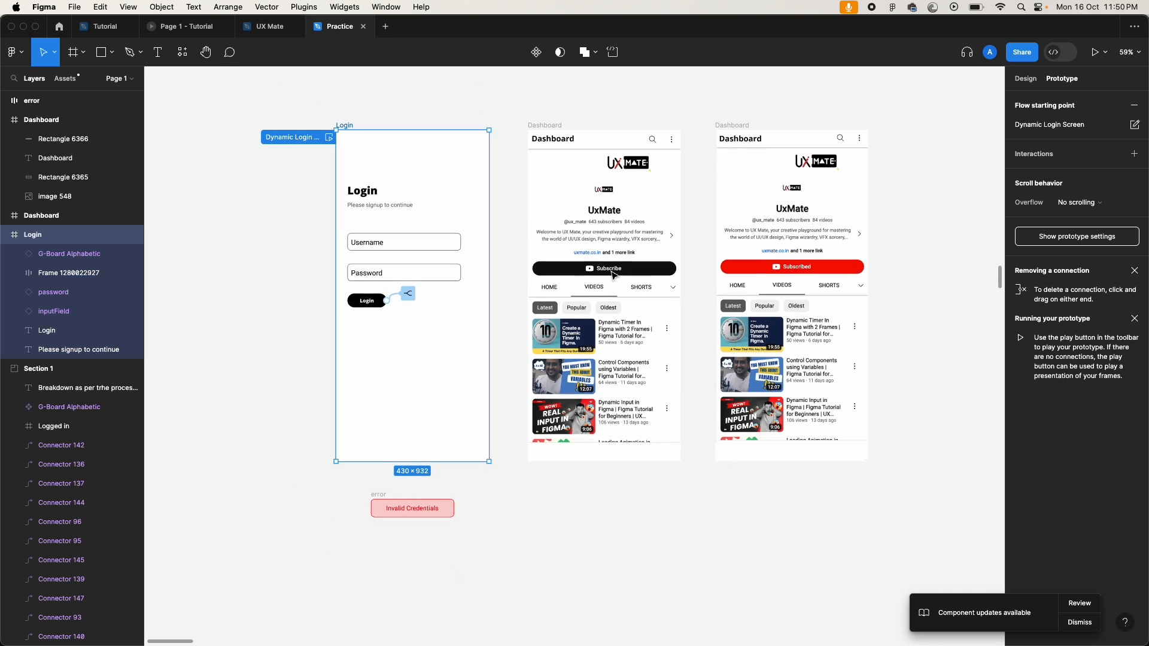
scroll(614, 275, right, 2)
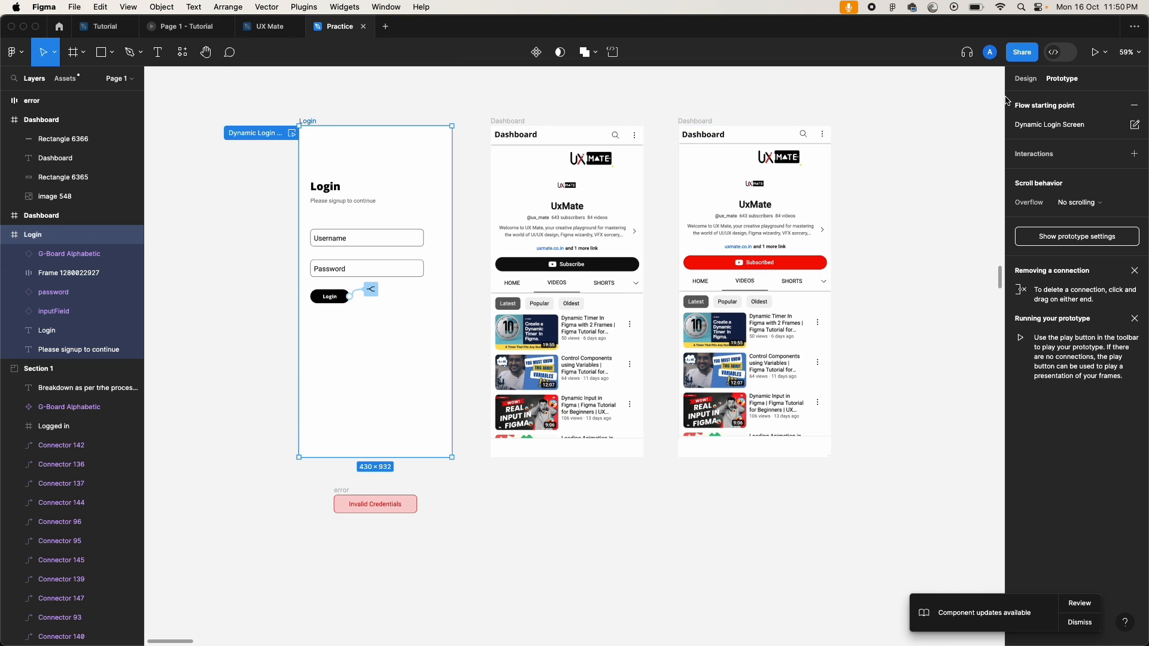
click(1023, 81)
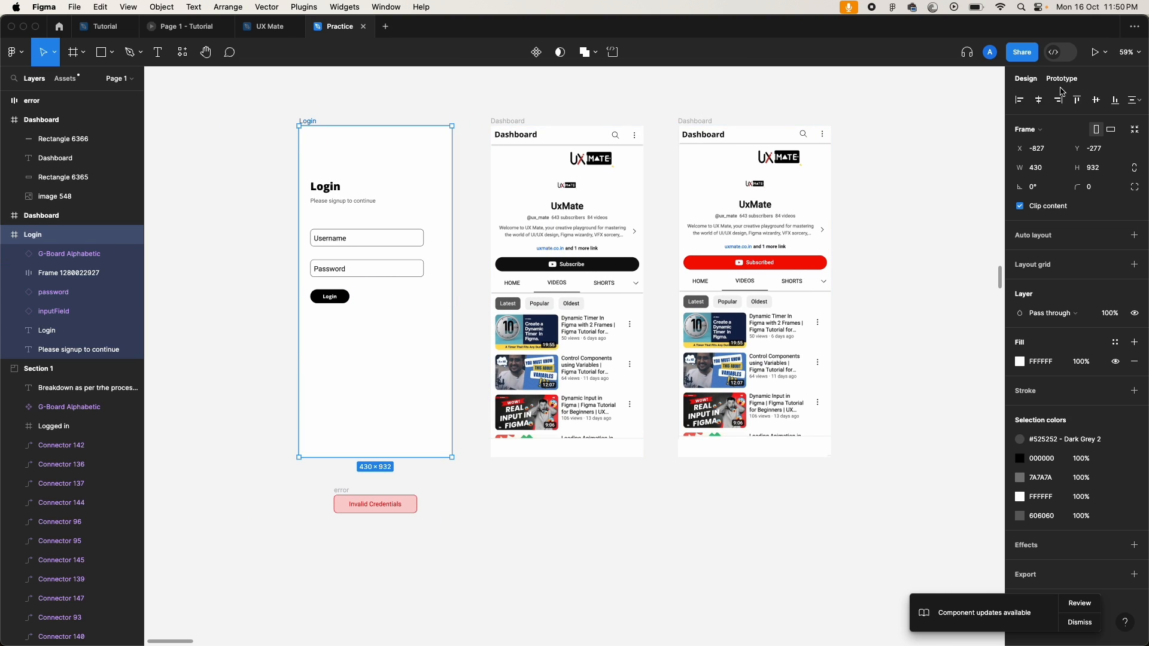
click(968, 258)
click(576, 433)
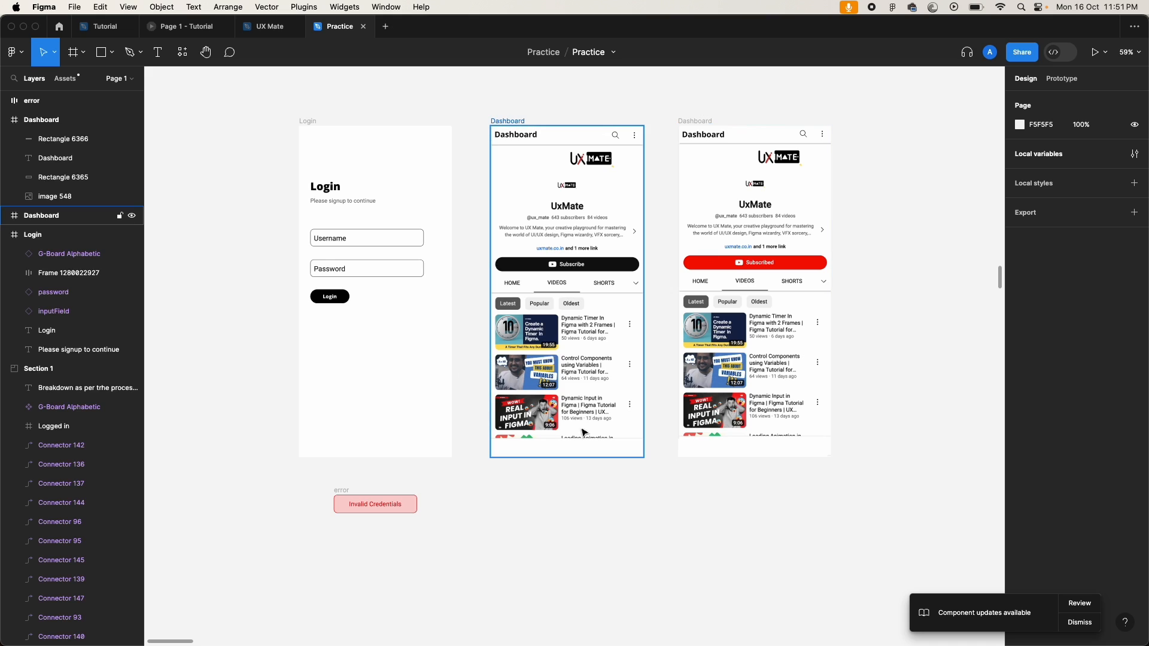
click(460, 230)
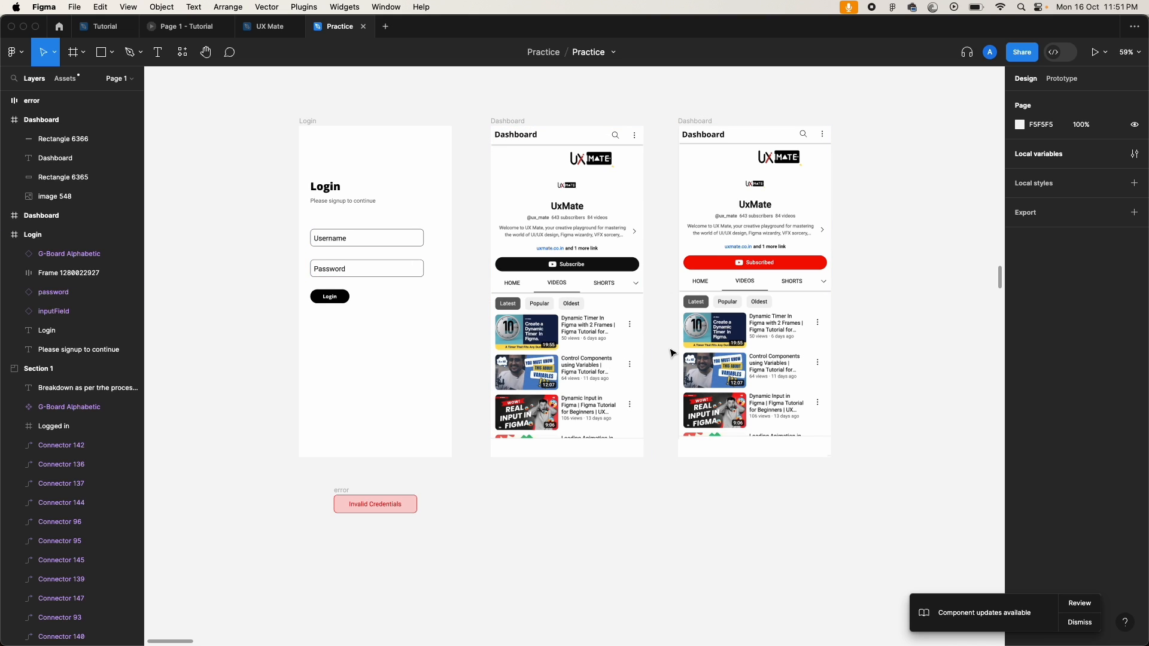
click(307, 122)
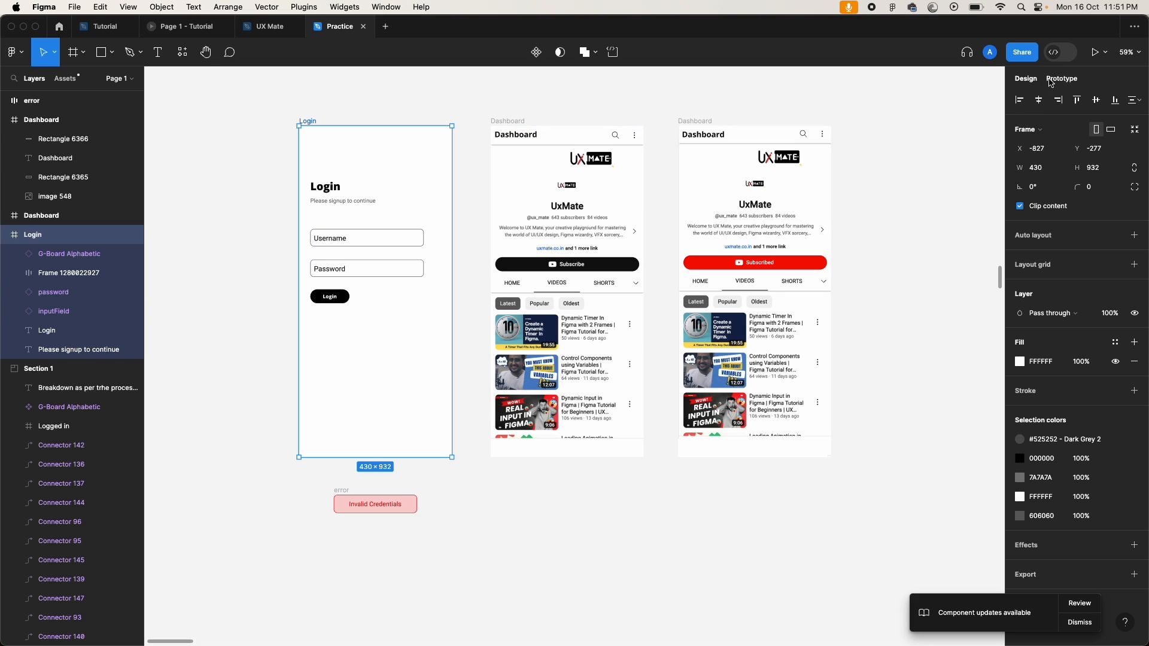
click(1061, 78)
Step: Remove the Login frame's prototype interactions from its context menu
right_click(394, 157)
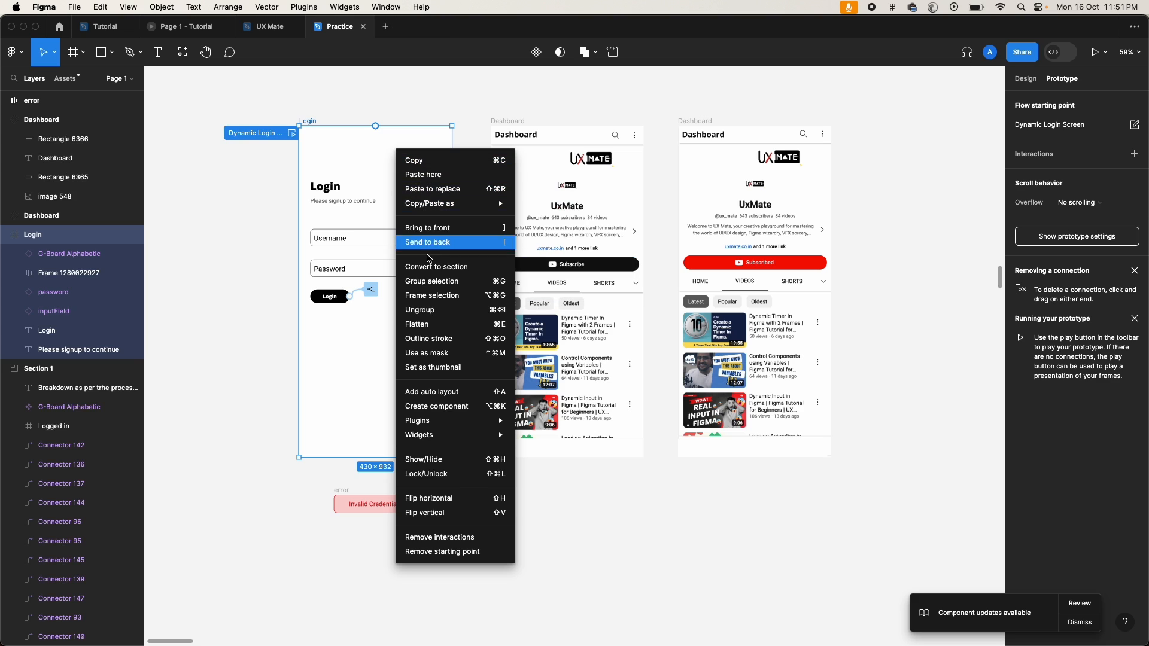
click(230, 387)
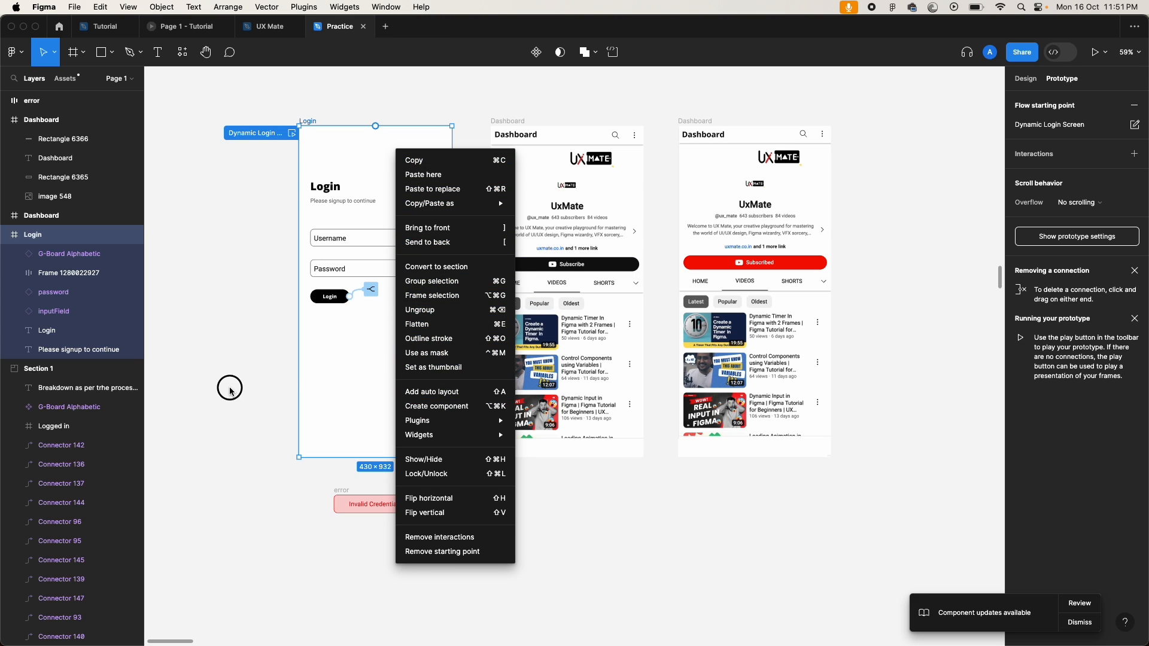
shift+click(507, 122)
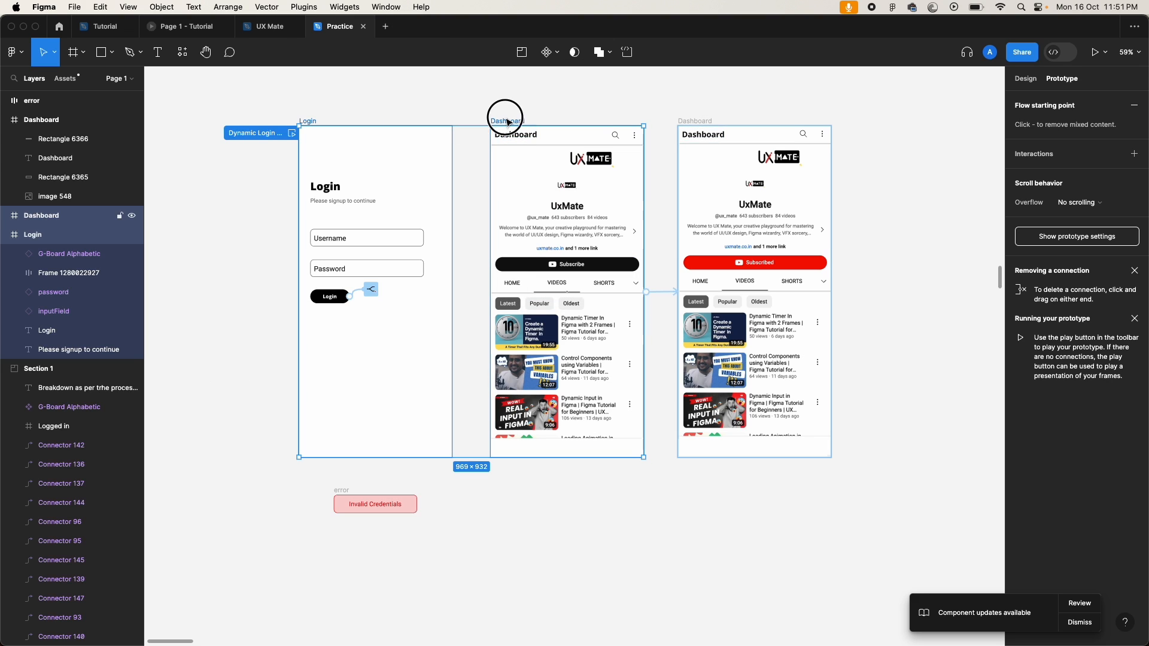
click(631, 106)
click(308, 122)
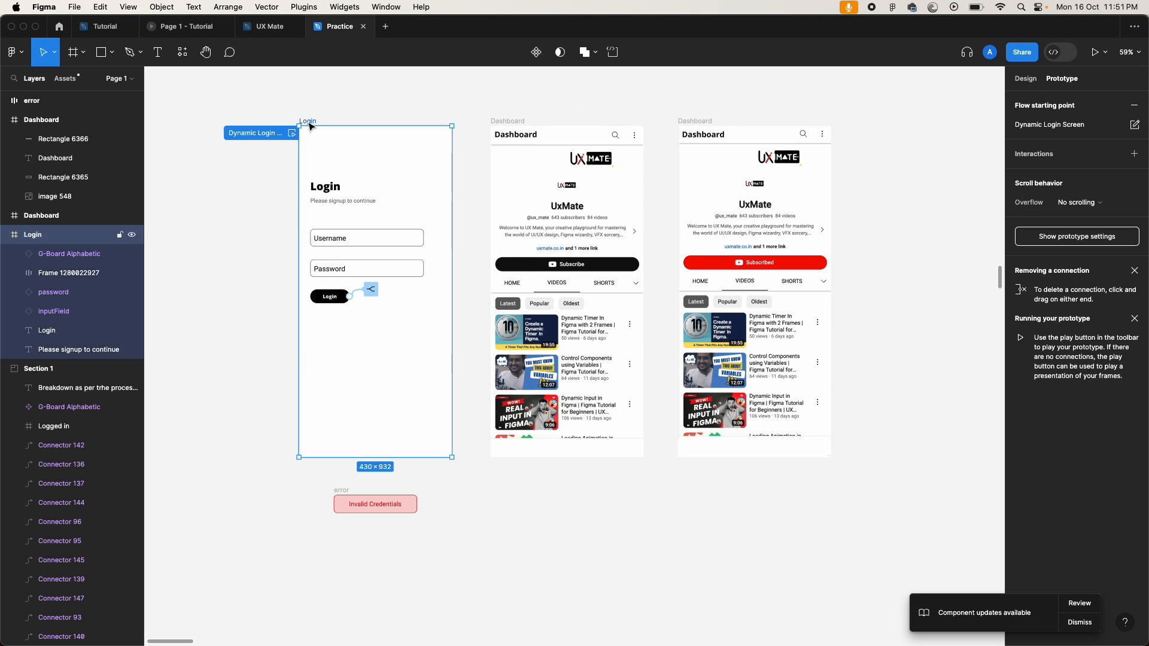
right_click(417, 177)
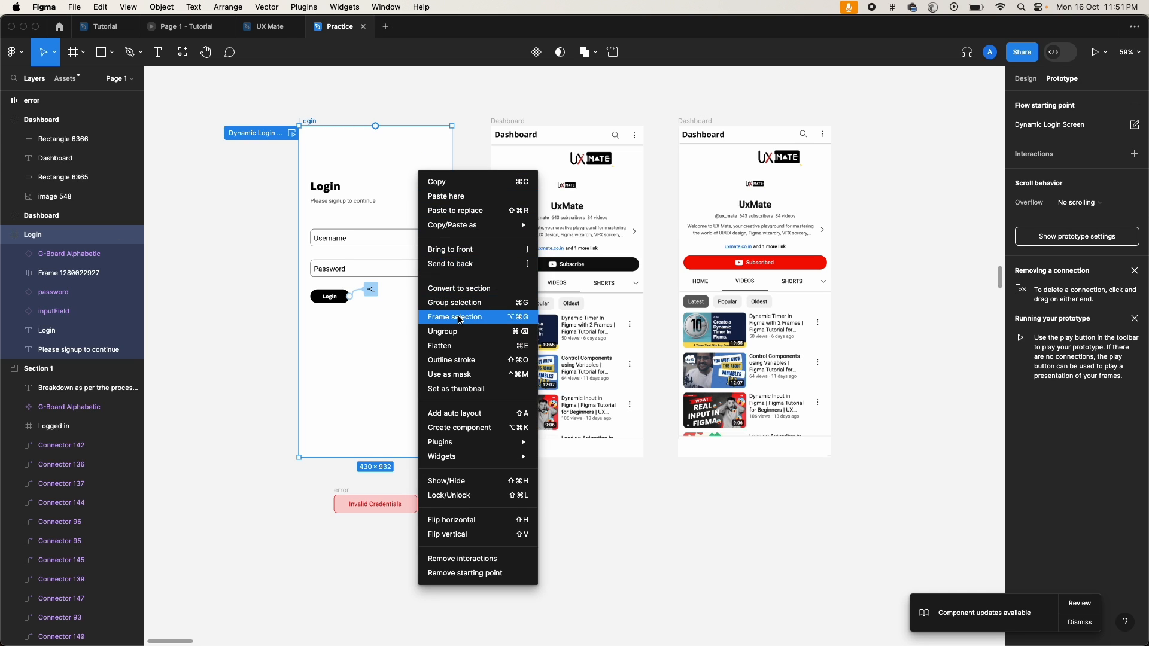
click(459, 557)
click(460, 551)
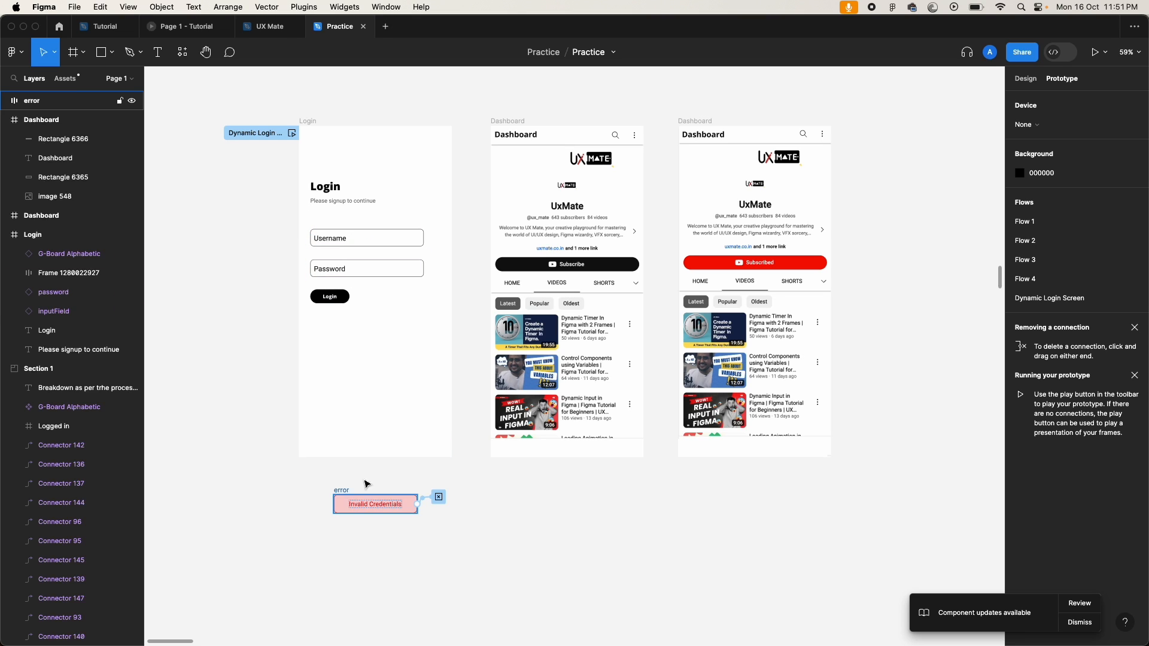
Step: Delete Collection 1 and its 10 variables from Local variables, then close the window
click(1031, 81)
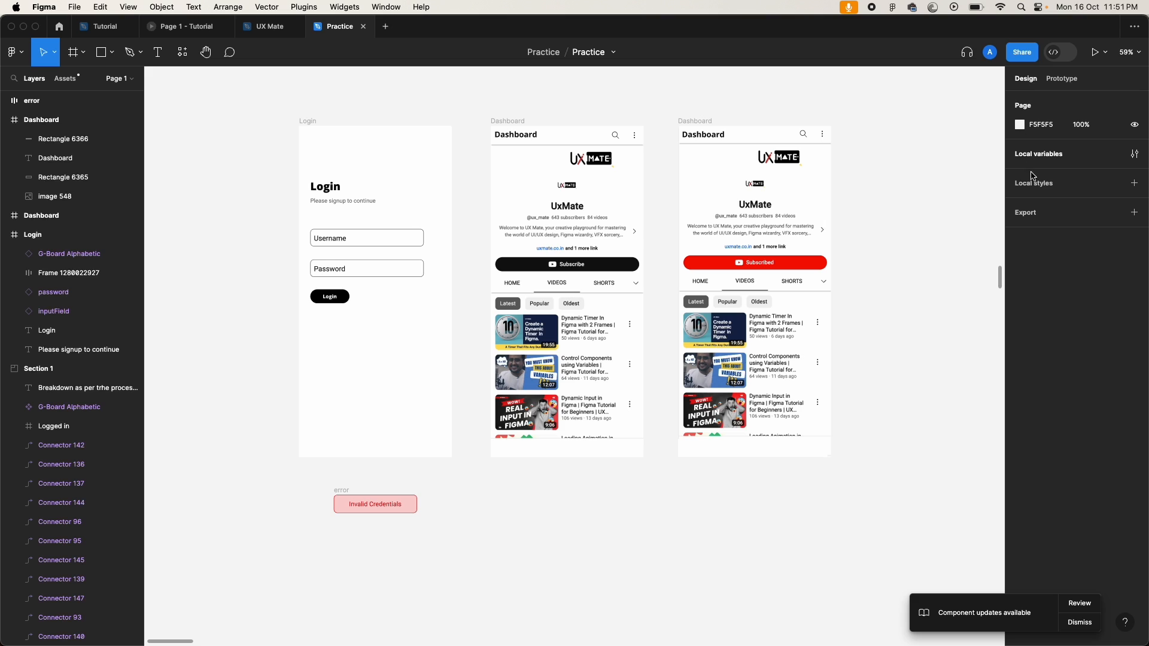
click(1039, 155)
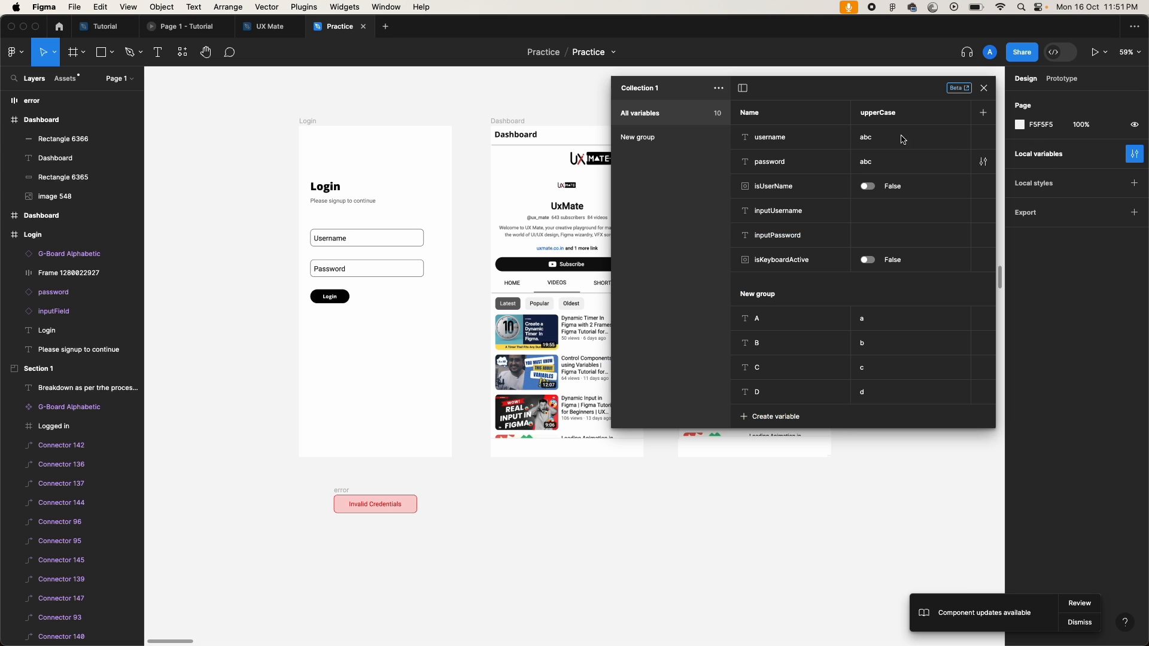
click(659, 113)
click(684, 114)
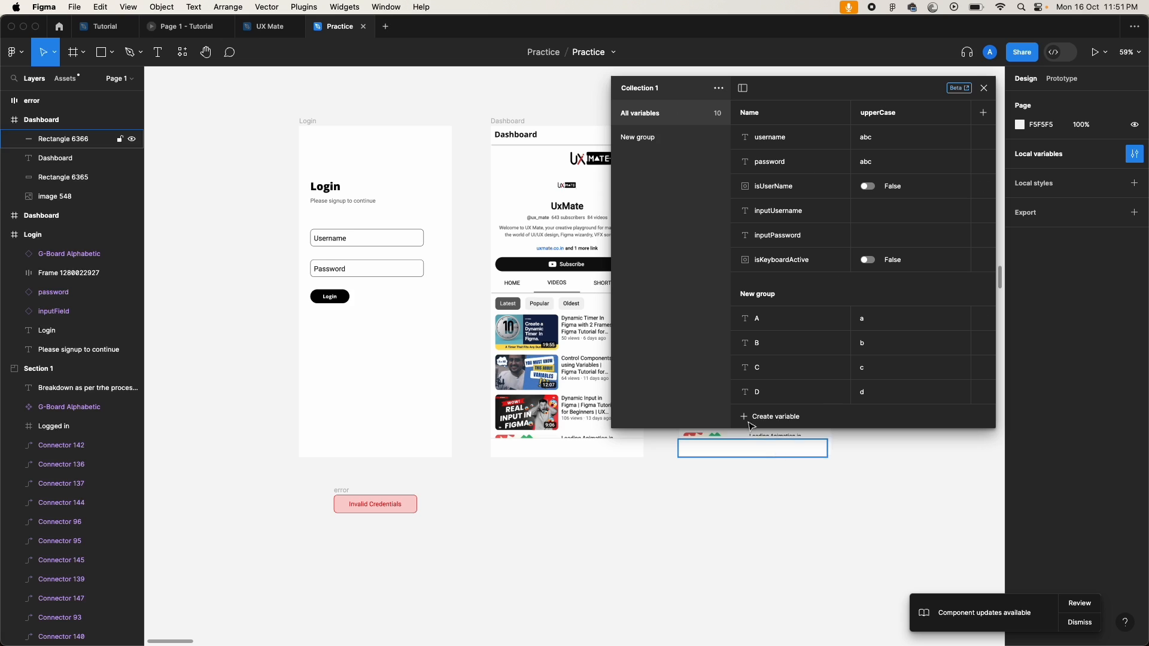
click(719, 90)
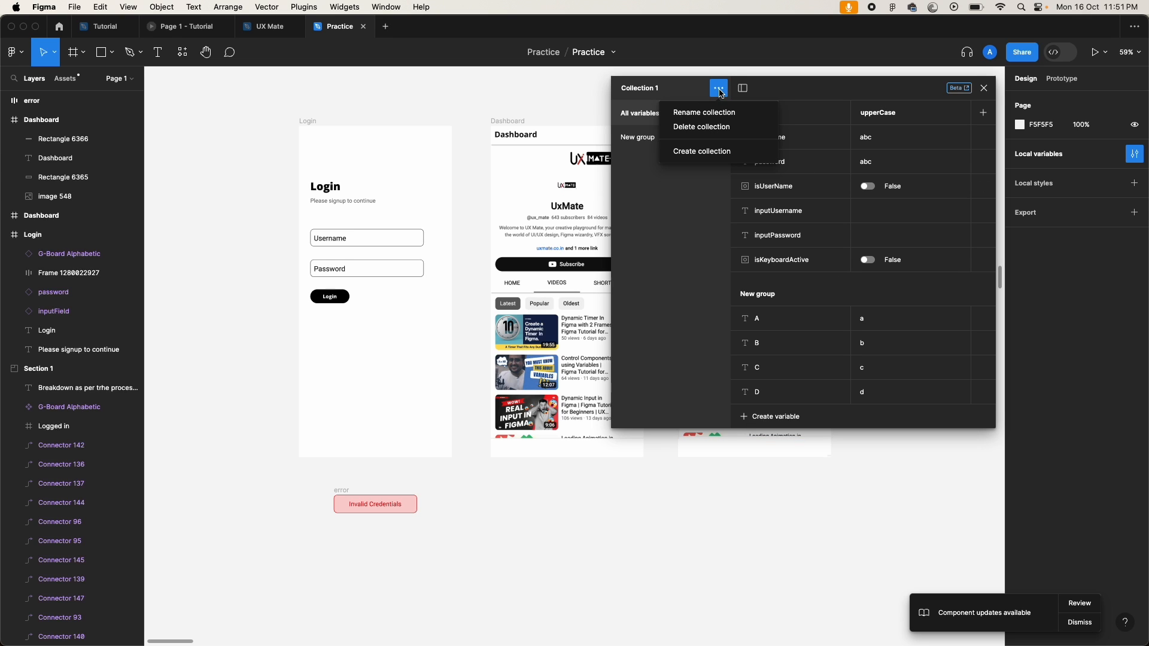
click(702, 129)
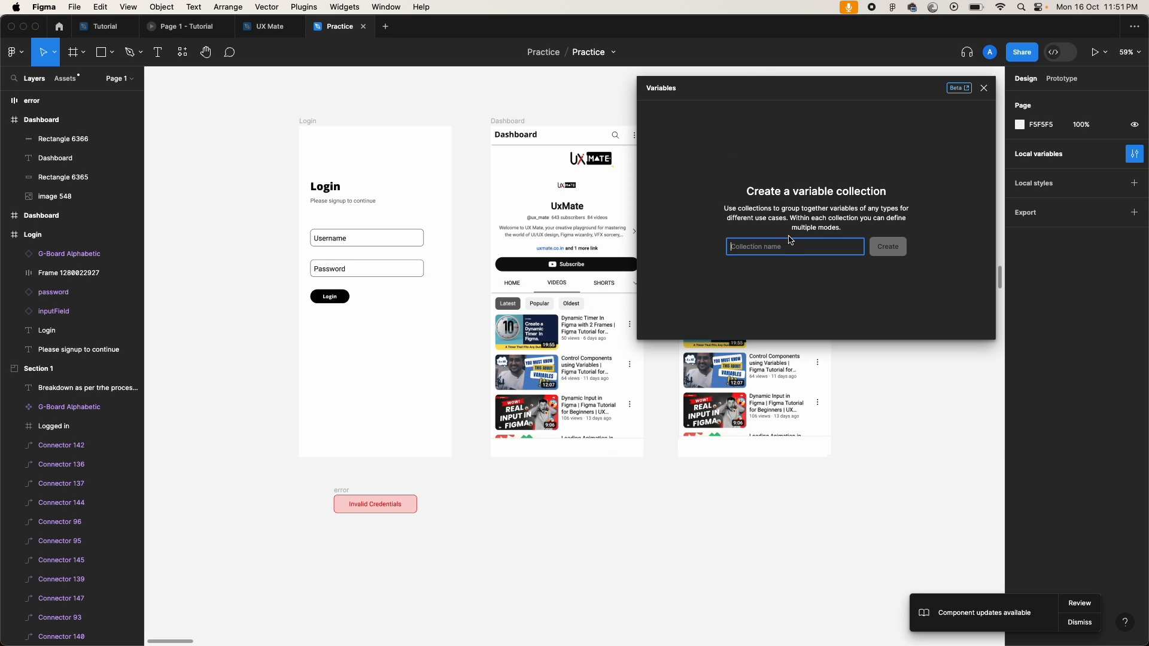
click(983, 88)
Step: Select the image in the right Dashboard, view its actions, then clear the selection
click(733, 297)
right_click(734, 297)
click(464, 534)
click(463, 534)
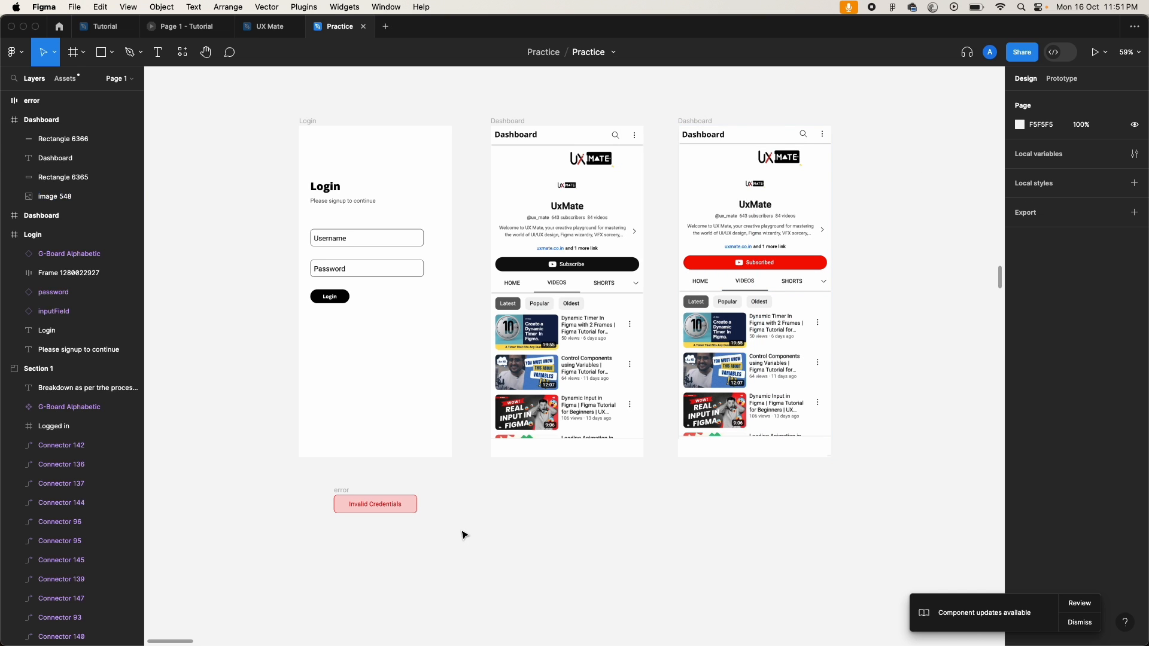
scroll(286, 295, up, 5)
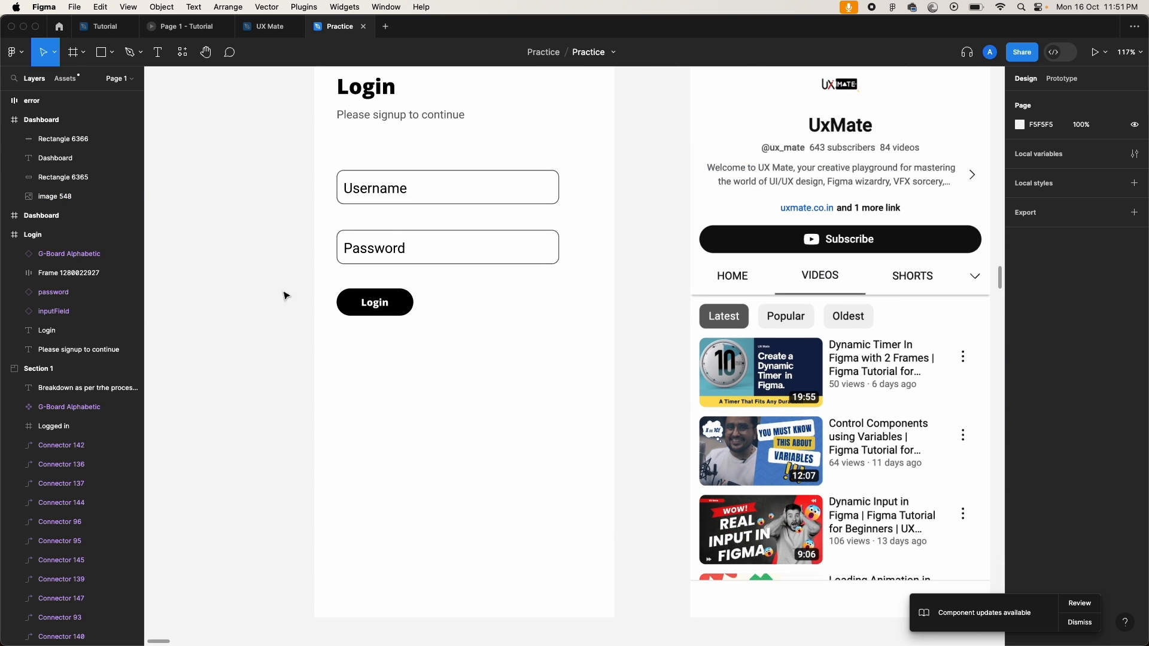
scroll(286, 296, up, 2)
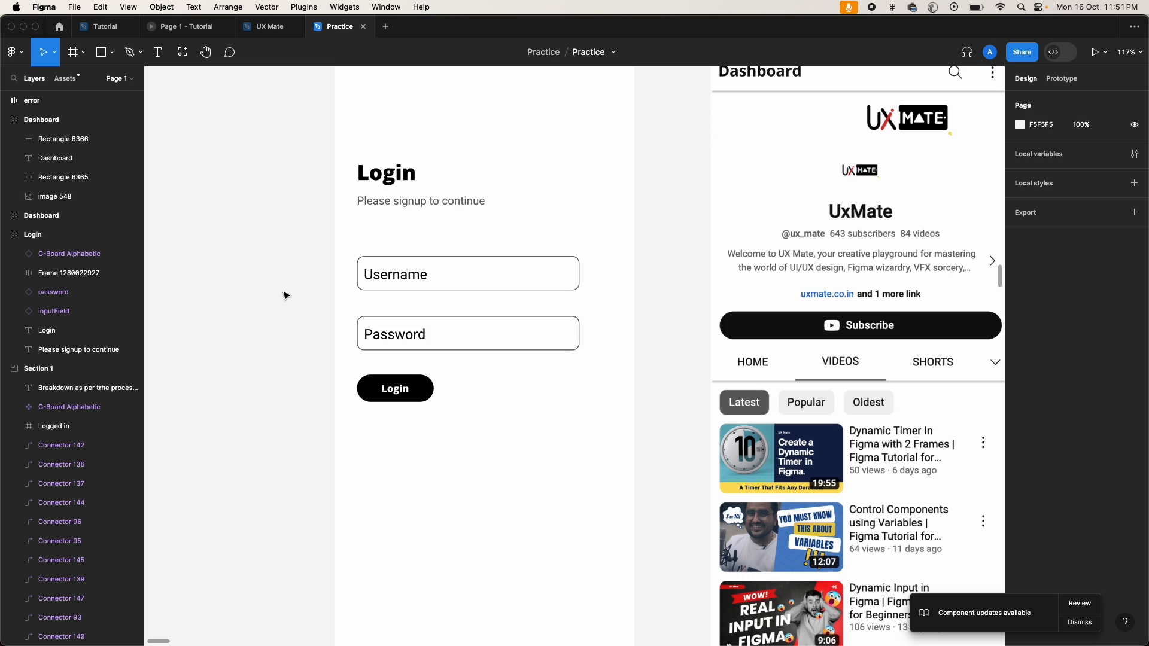
click(454, 267)
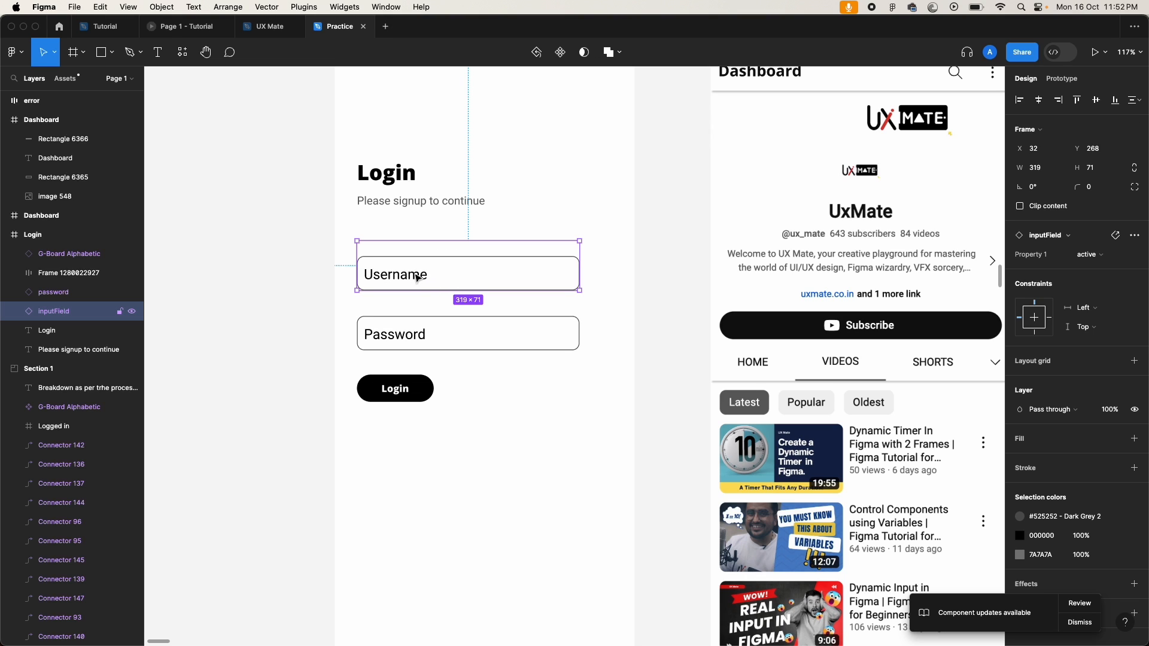
click(410, 345)
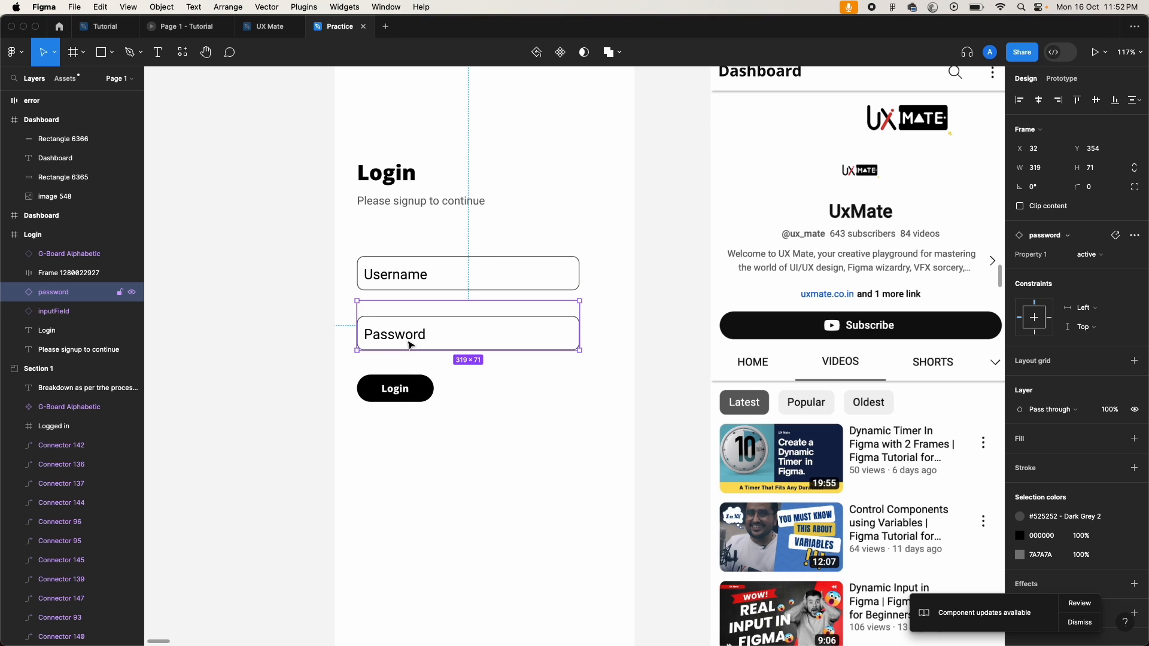
click(403, 281)
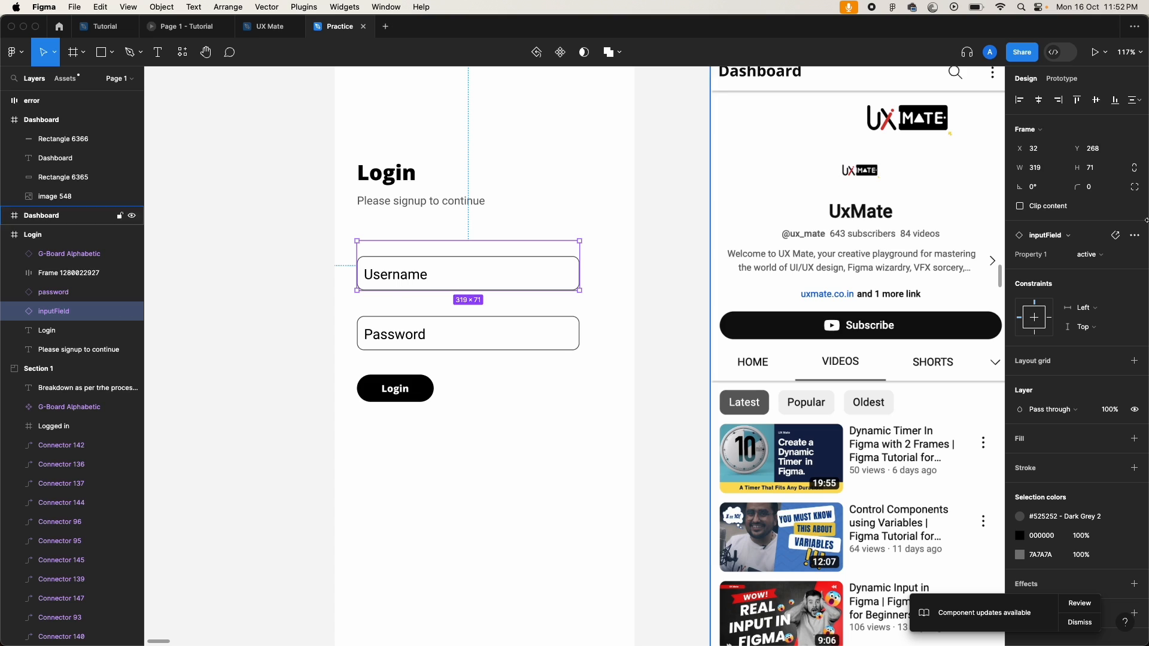
click(1101, 256)
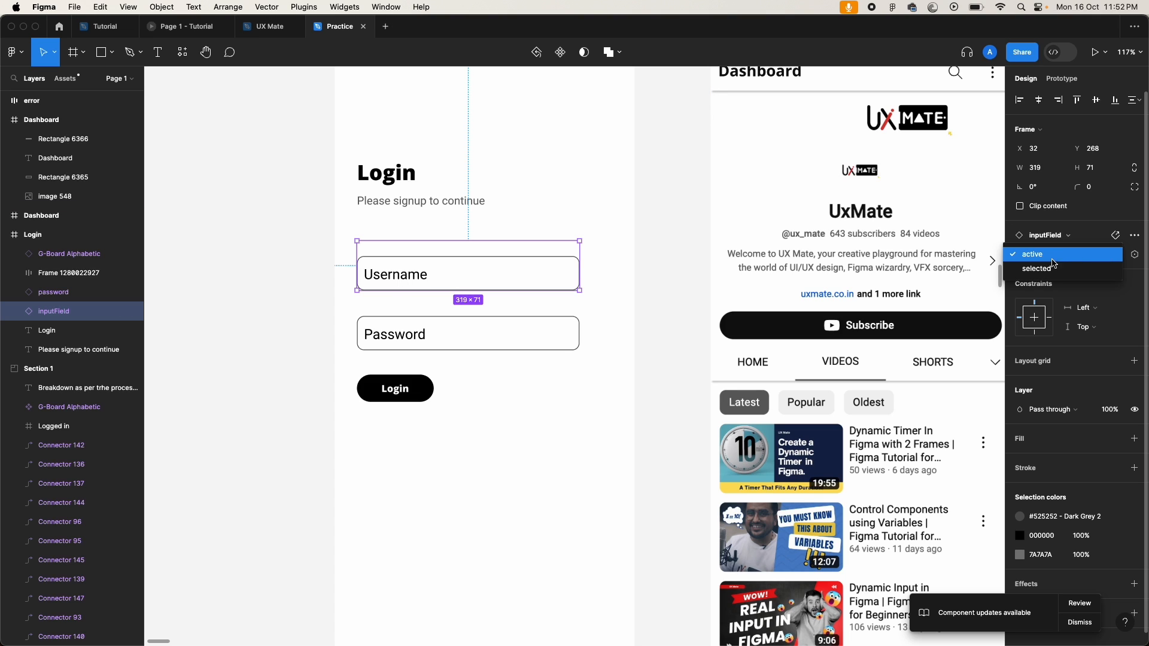
click(1056, 270)
click(1108, 263)
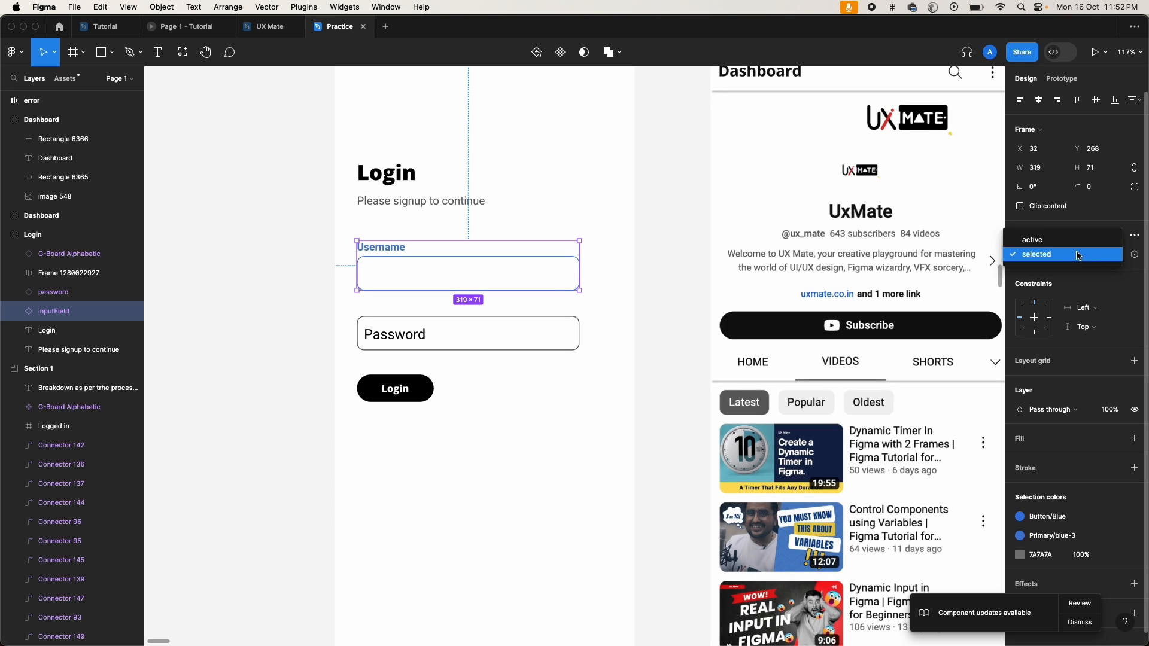
click(1078, 241)
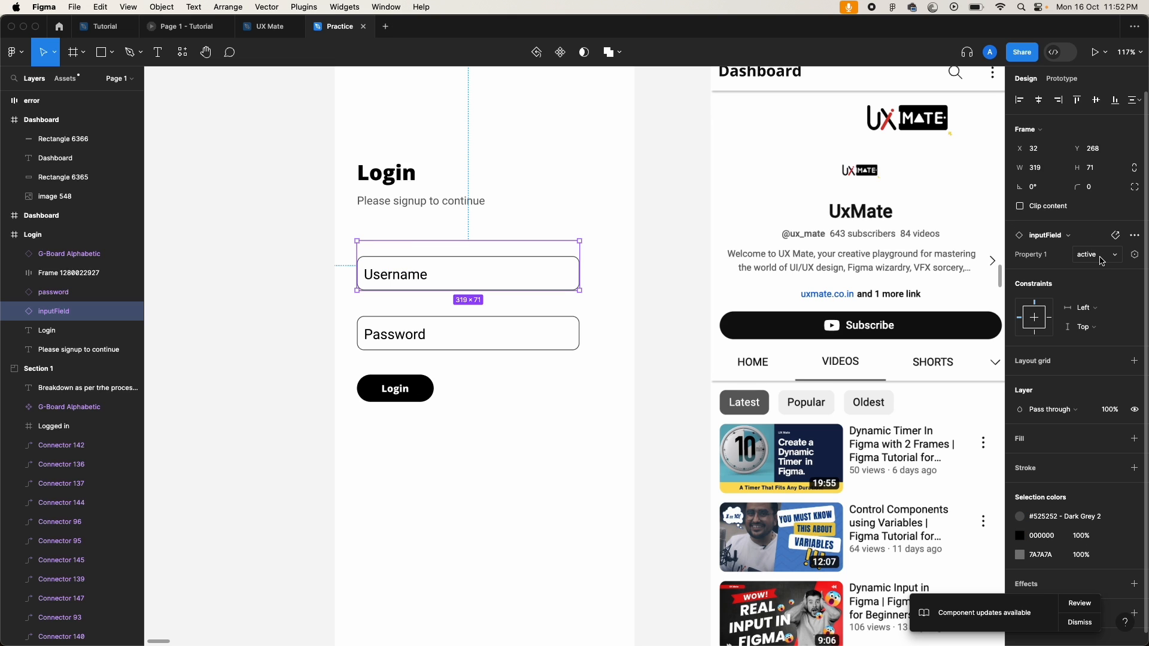
scroll(326, 484, down, 10)
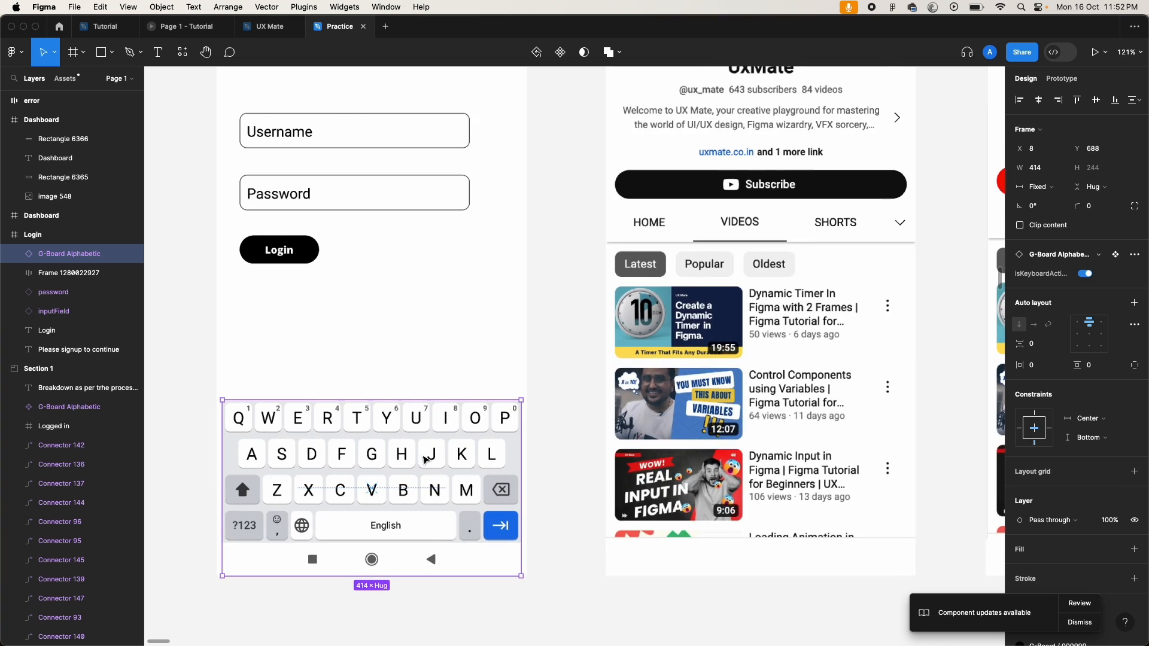
scroll(425, 459, left, 4)
scroll(425, 460, down, 1)
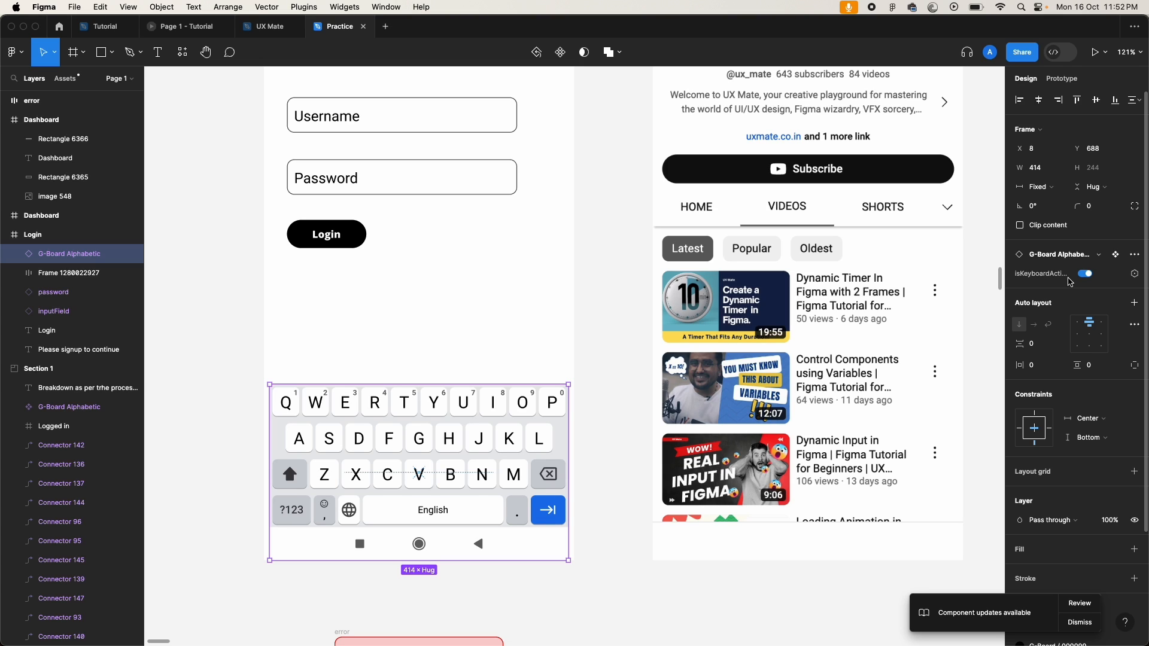
click(1088, 277)
click(1089, 278)
click(1087, 276)
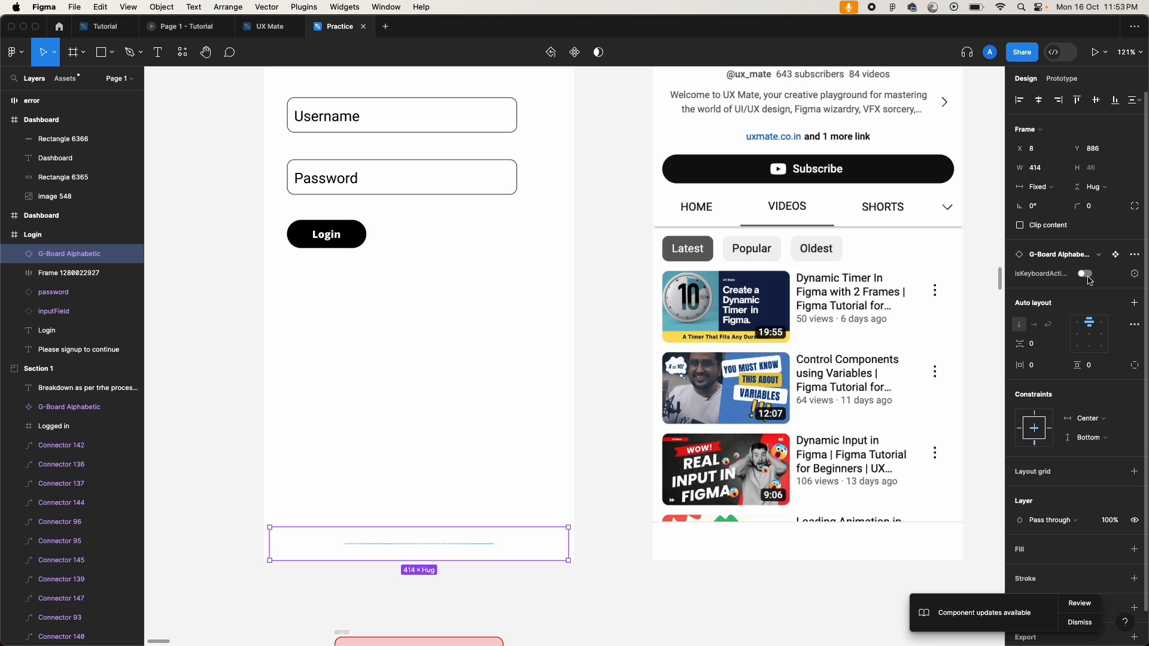
click(1088, 276)
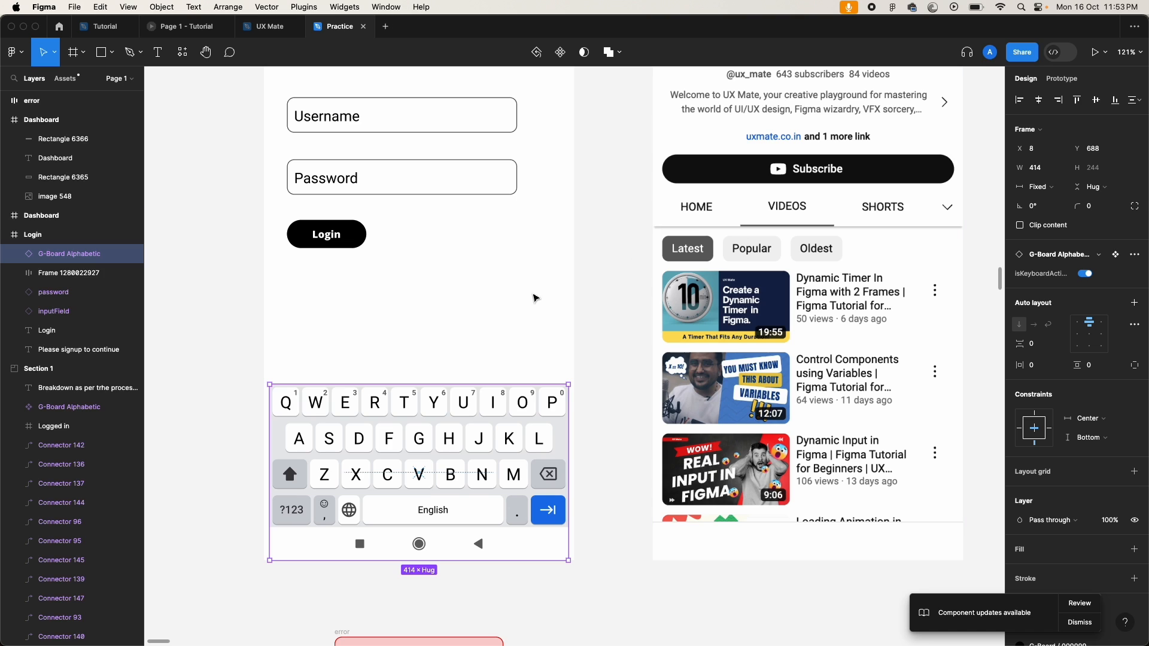
scroll(533, 297, down, 5)
scroll(406, 278, up, 1)
click(395, 283)
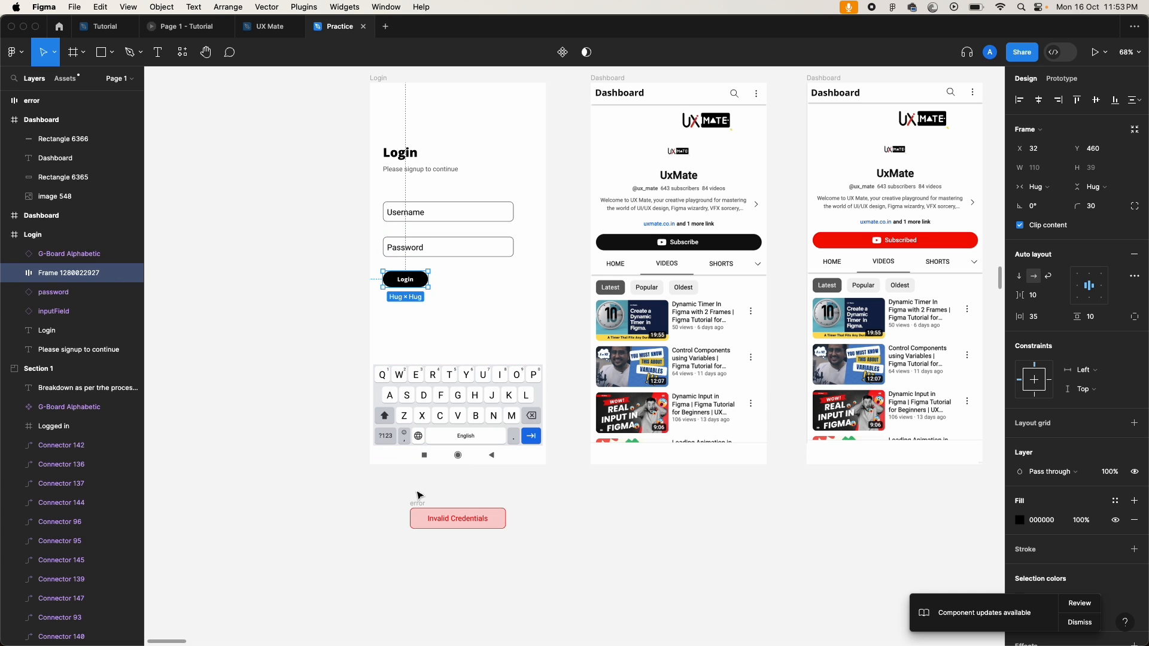
Step: Select the Invalid Credentials error box and show its prototype settings
scroll(420, 506, down, 2)
ctrl+scroll(419, 503, up, 5)
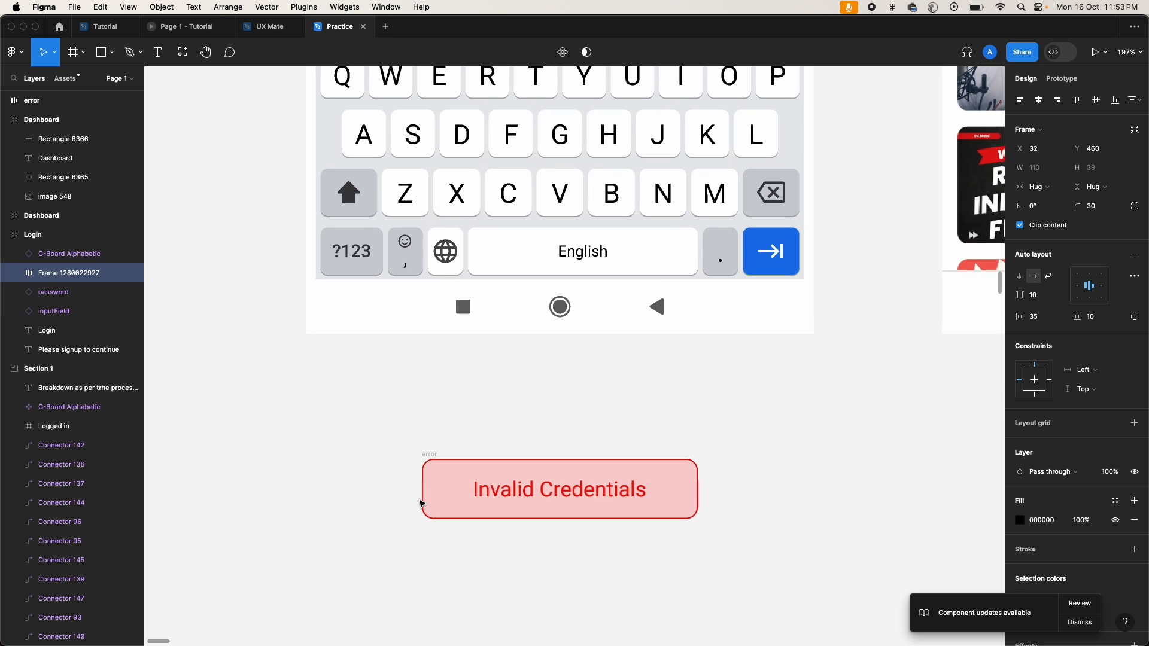
scroll(379, 518, down, 1)
click(414, 440)
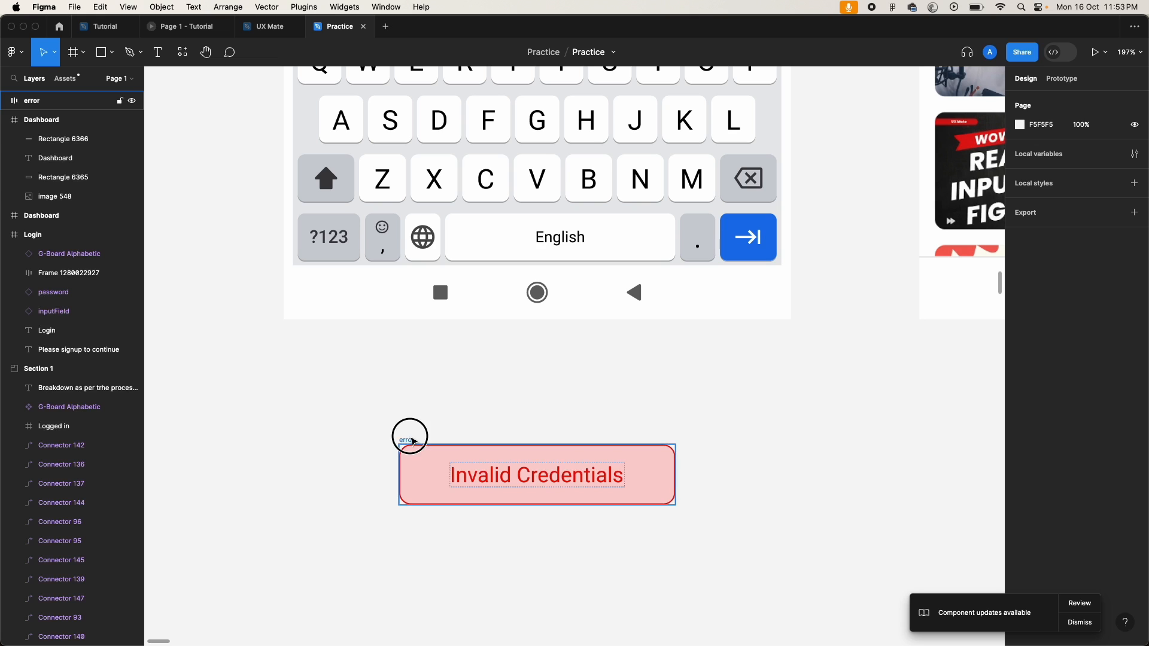
click(408, 440)
scroll(403, 510, down, 2)
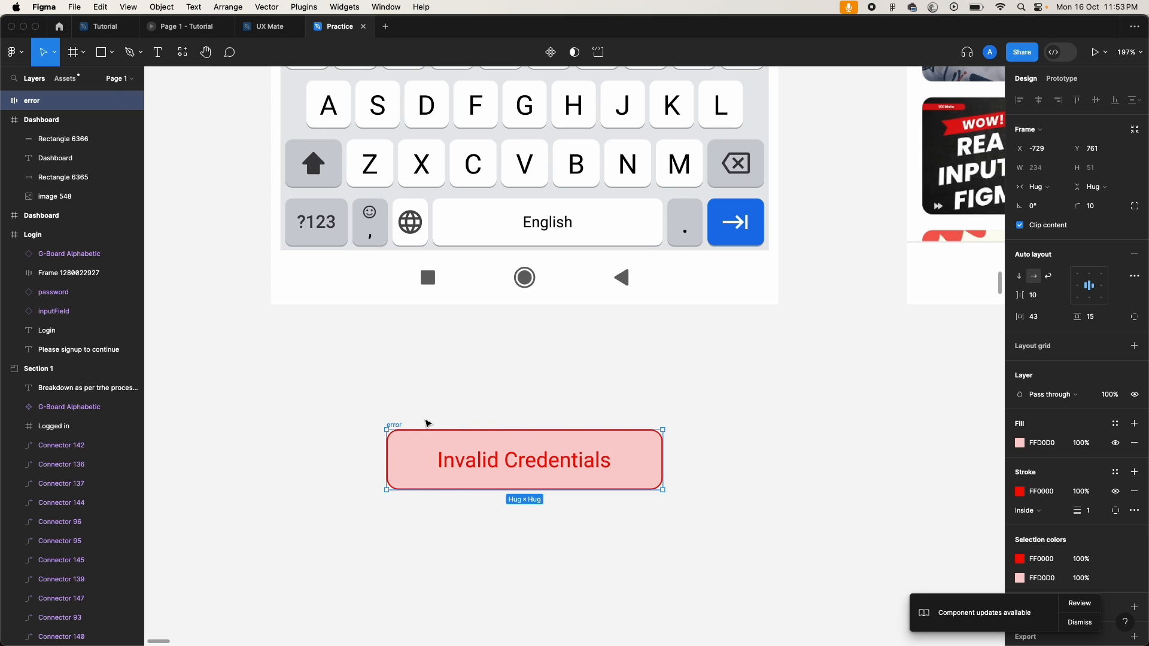
scroll(326, 418, down, 5)
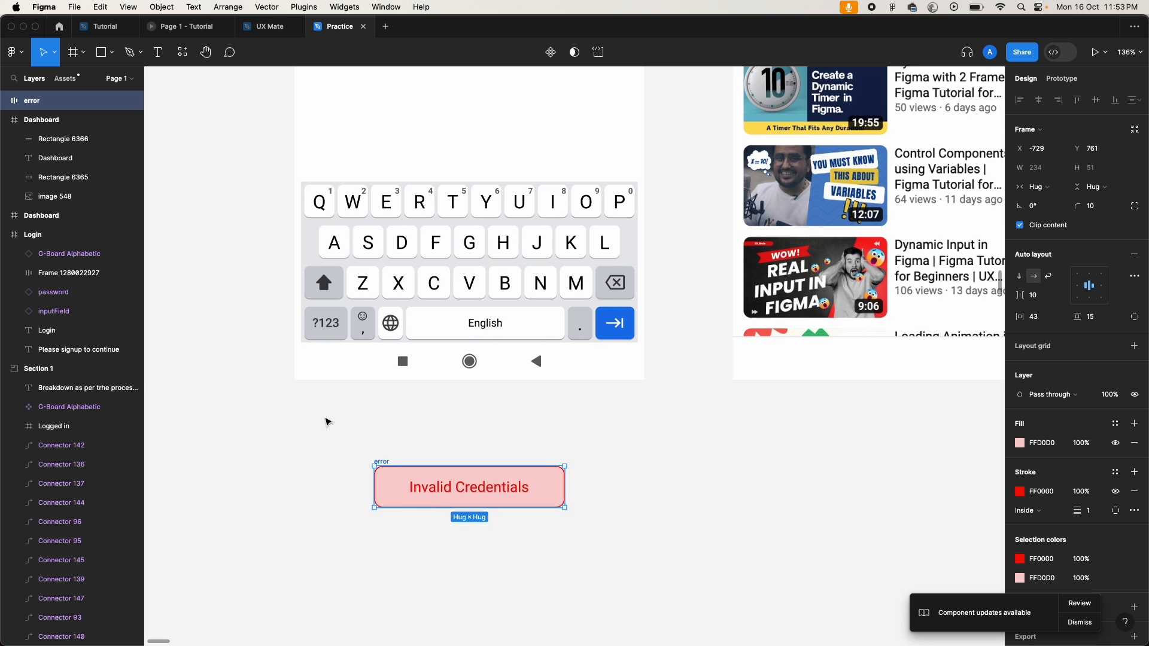
key(shift+e)
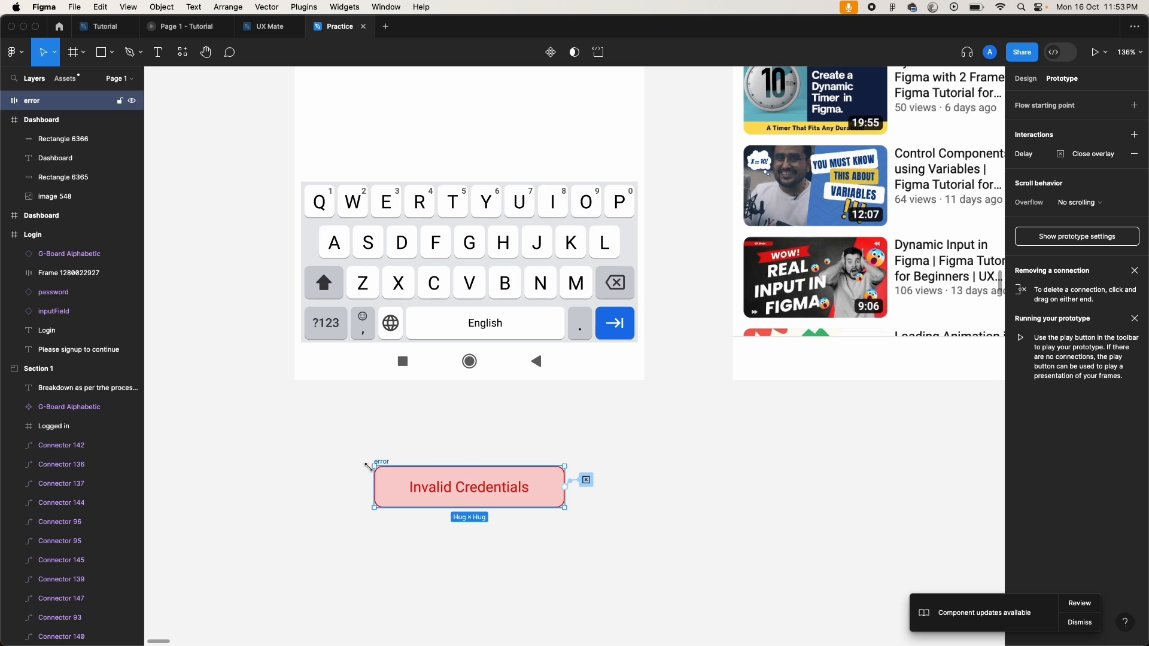
Step: Inspect its After delay interaction that closes the overlay after 2000ms
scroll(457, 346, down, 4)
scroll(459, 347, up, 3)
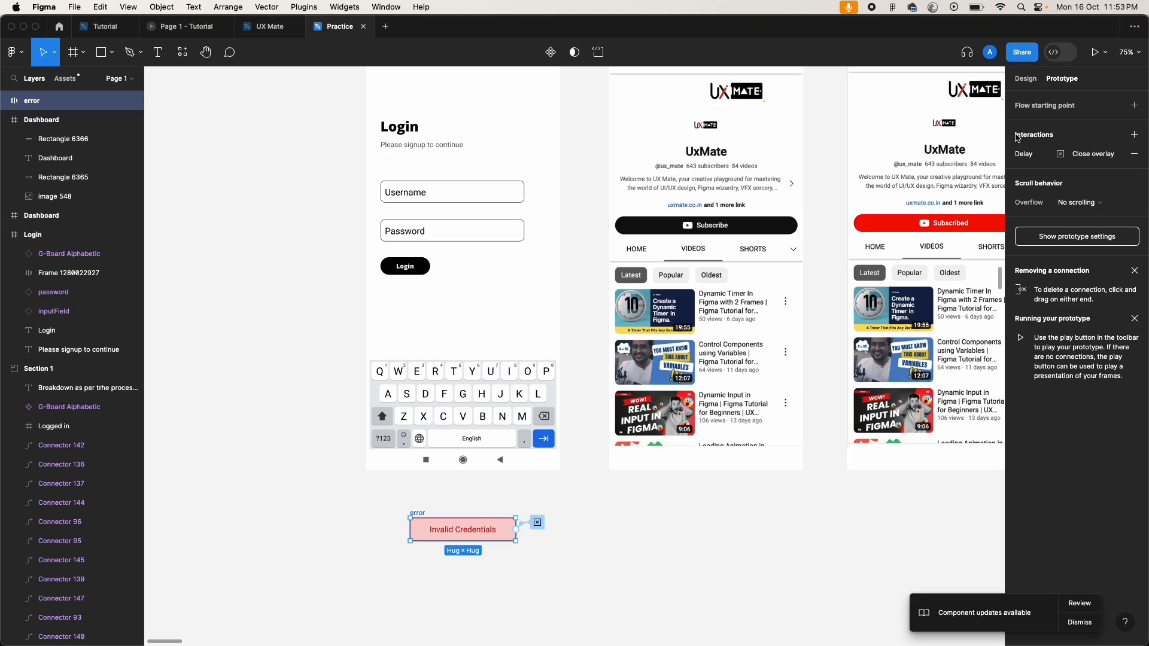
click(1023, 154)
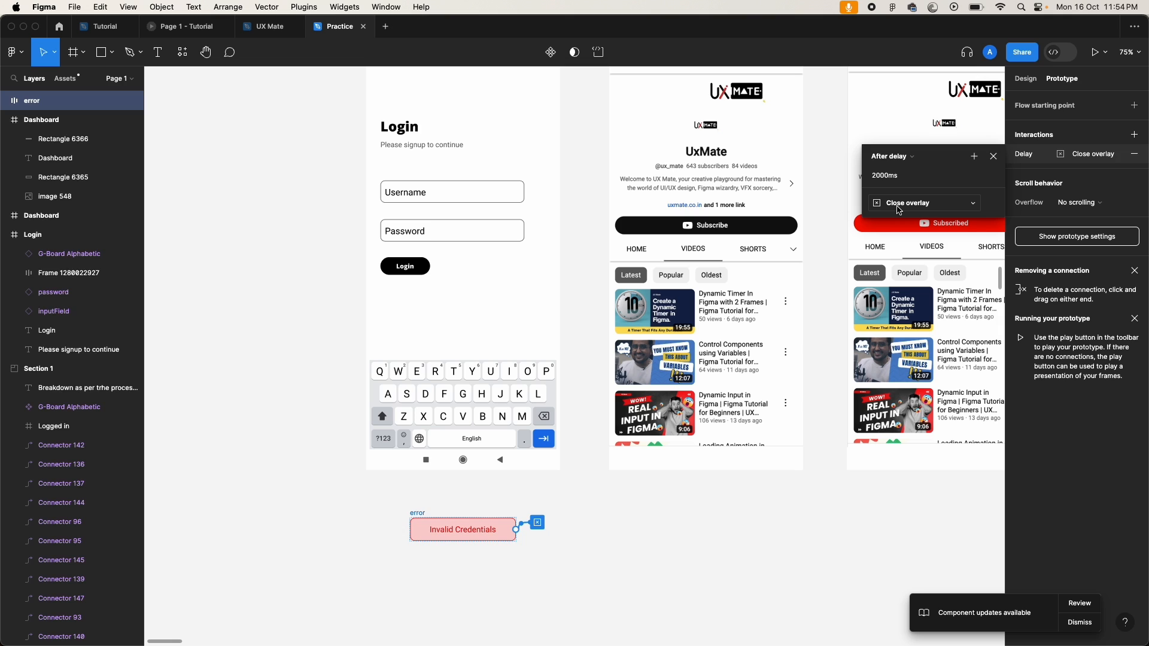
click(611, 520)
Step: Select the middle Dashboard screen and zoom to fit it
scroll(620, 515, down, 4)
scroll(646, 476, right, 1)
click(652, 471)
key(shift+2)
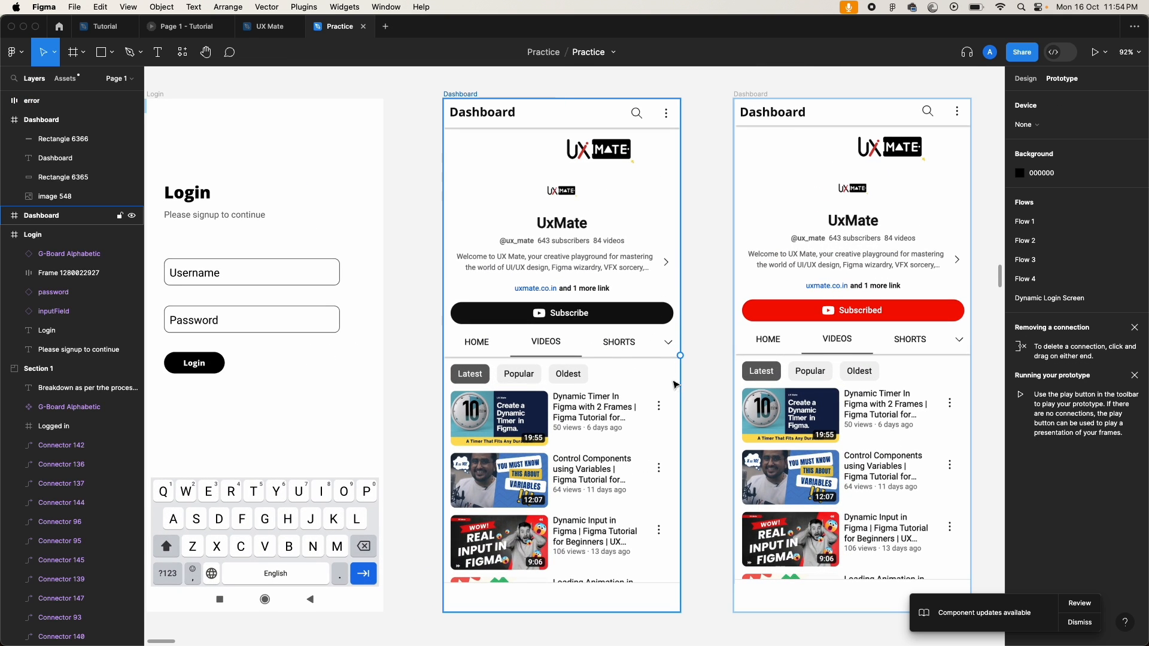
click(718, 170)
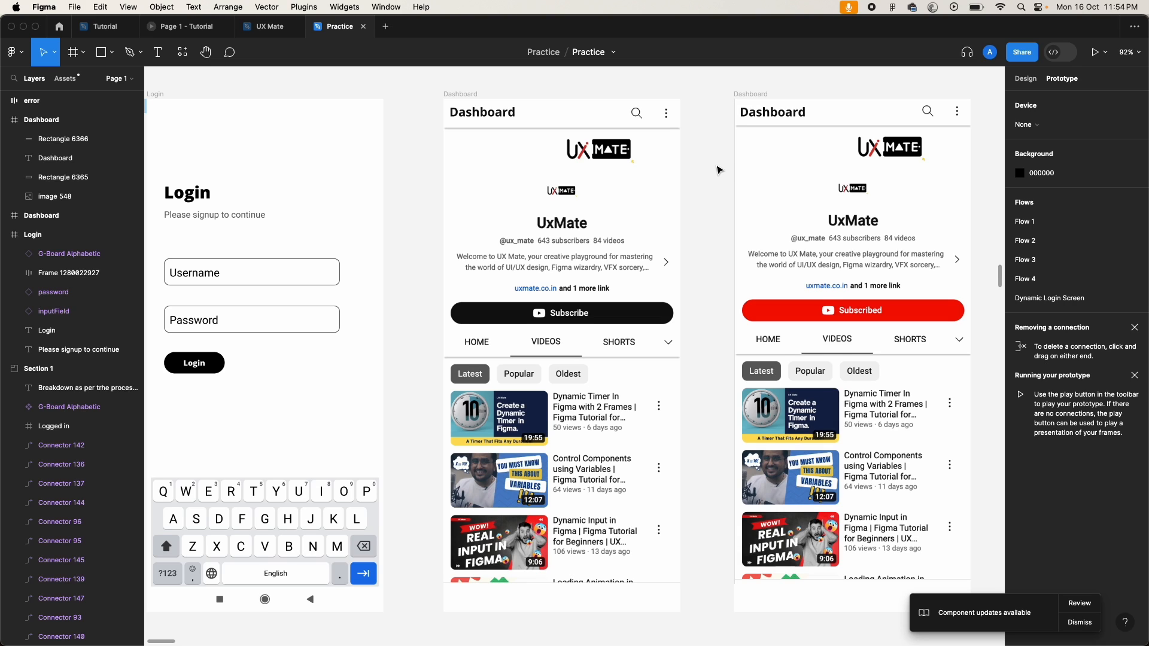
scroll(719, 170, left, 3)
click(641, 318)
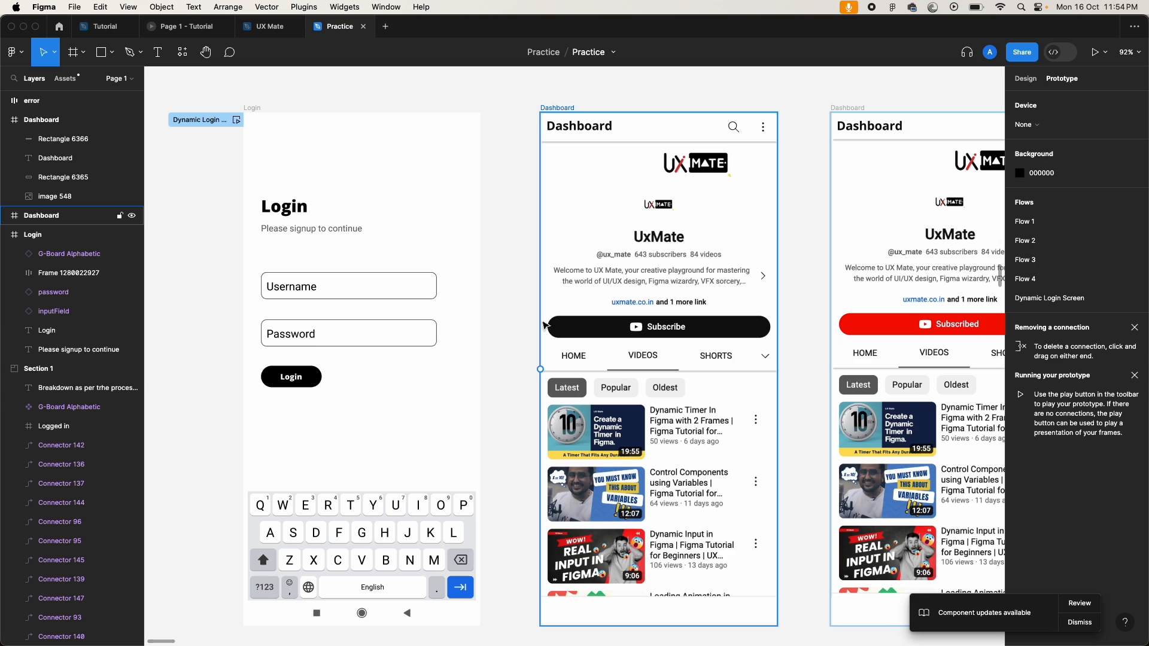
click(501, 331)
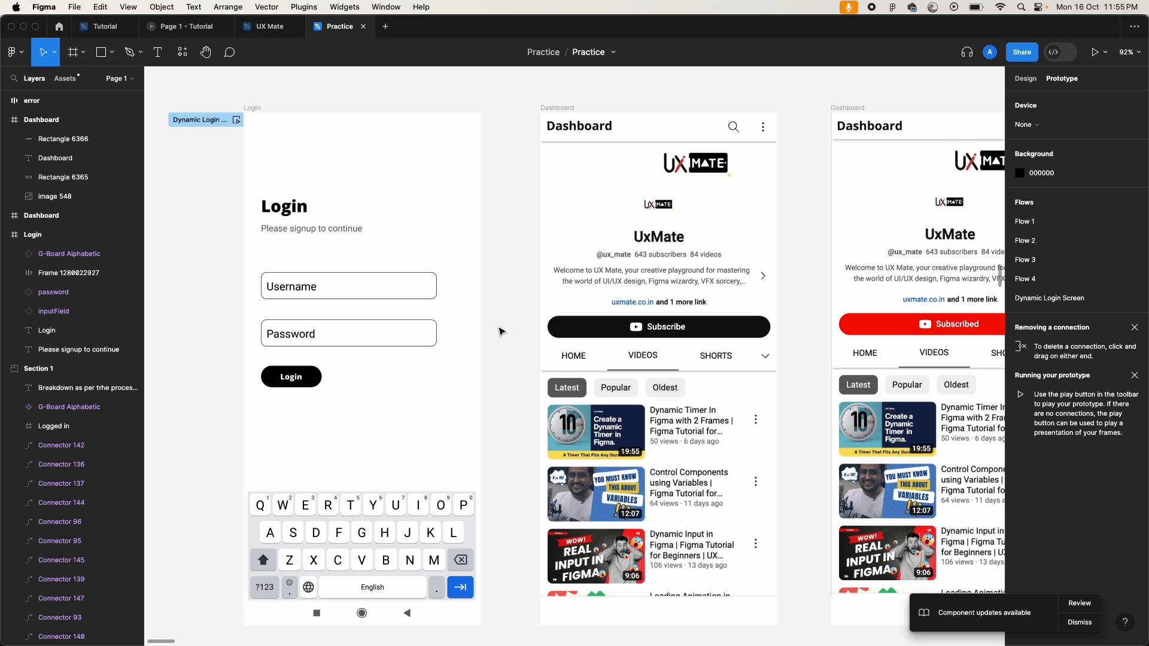
scroll(502, 331, right, 2)
scroll(501, 331, down, 1)
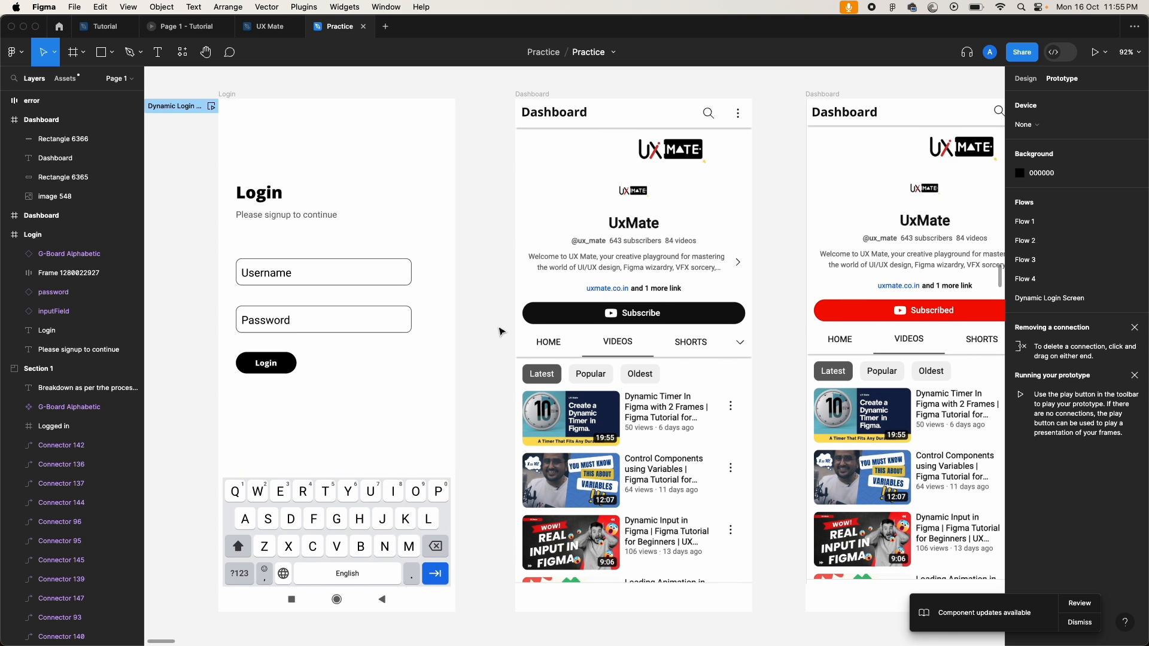
scroll(502, 331, left, 2)
scroll(502, 332, up, 1)
scroll(207, 338, down, 3)
scroll(206, 338, left, 3)
scroll(207, 338, down, 1)
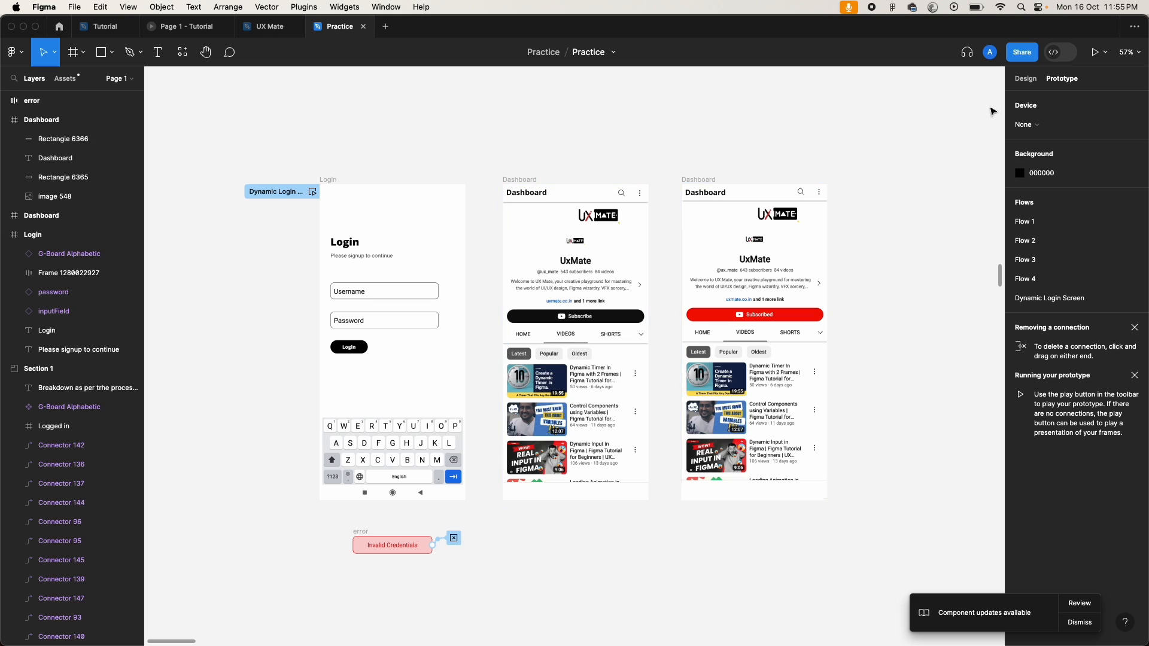
Step: Return to Design properties and inspect the Login frame's fields, button and G-Board keyboard
click(1025, 78)
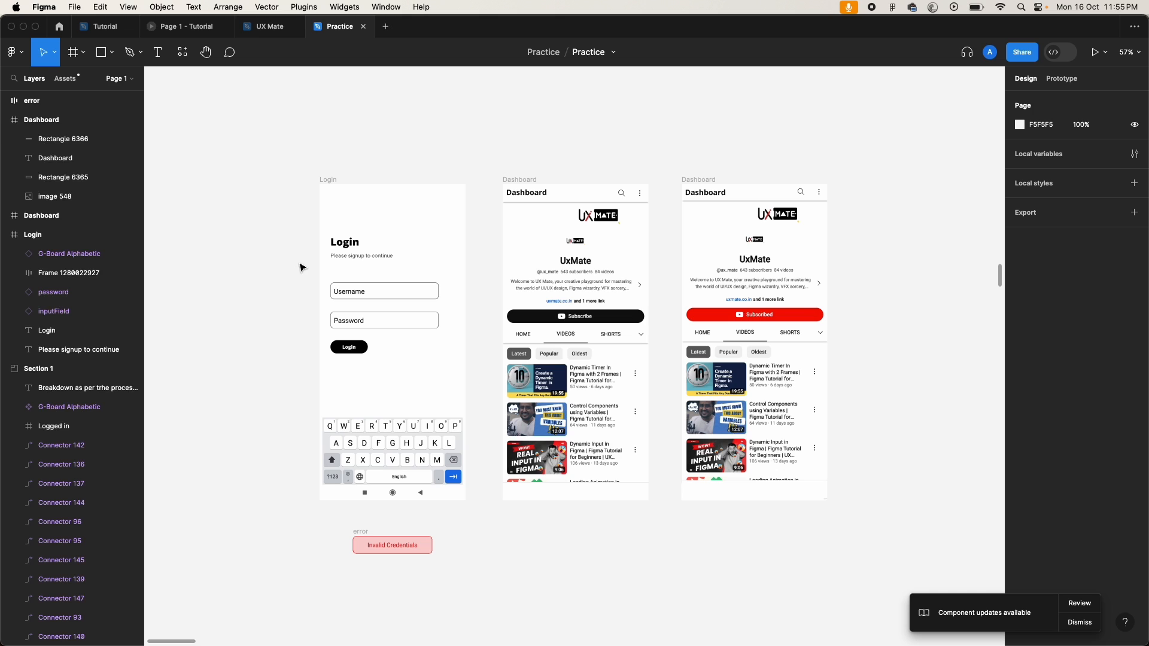
scroll(299, 267, up, 5)
scroll(299, 267, down, 2)
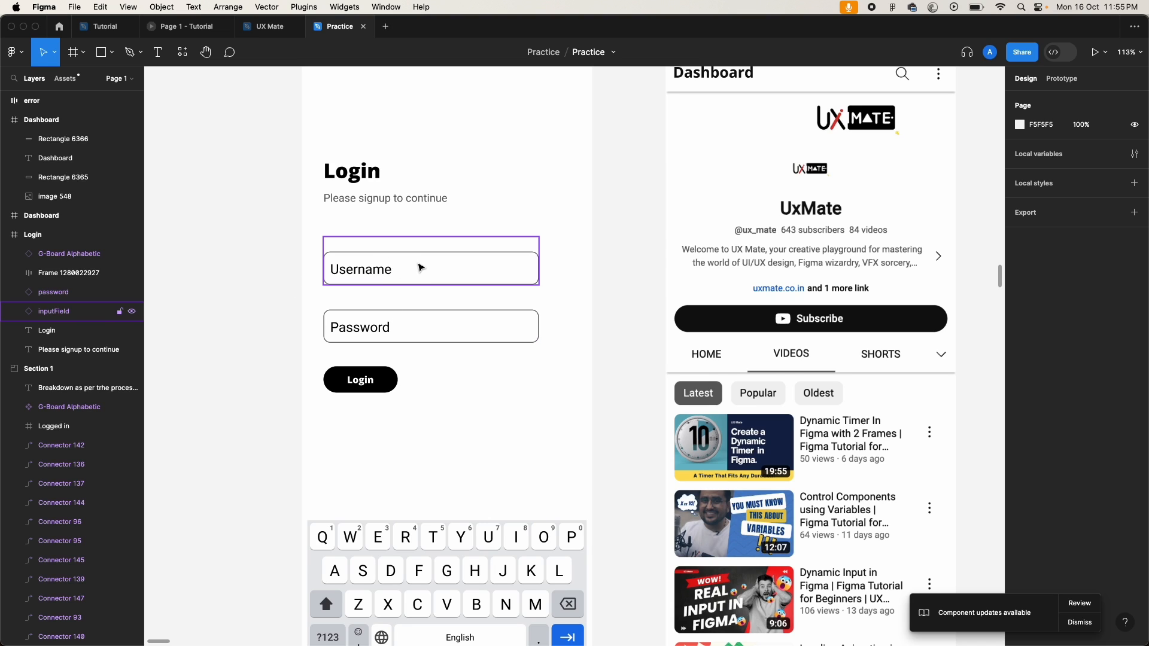
scroll(252, 320, down, 2)
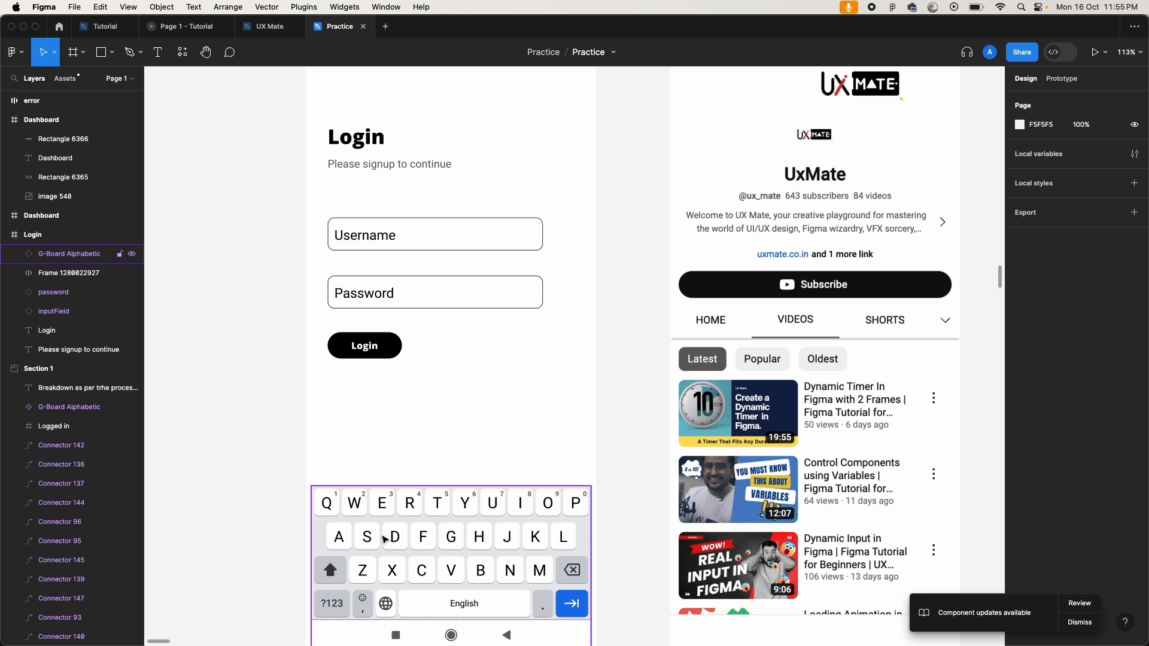
scroll(288, 437, right, 1)
scroll(288, 438, down, 1)
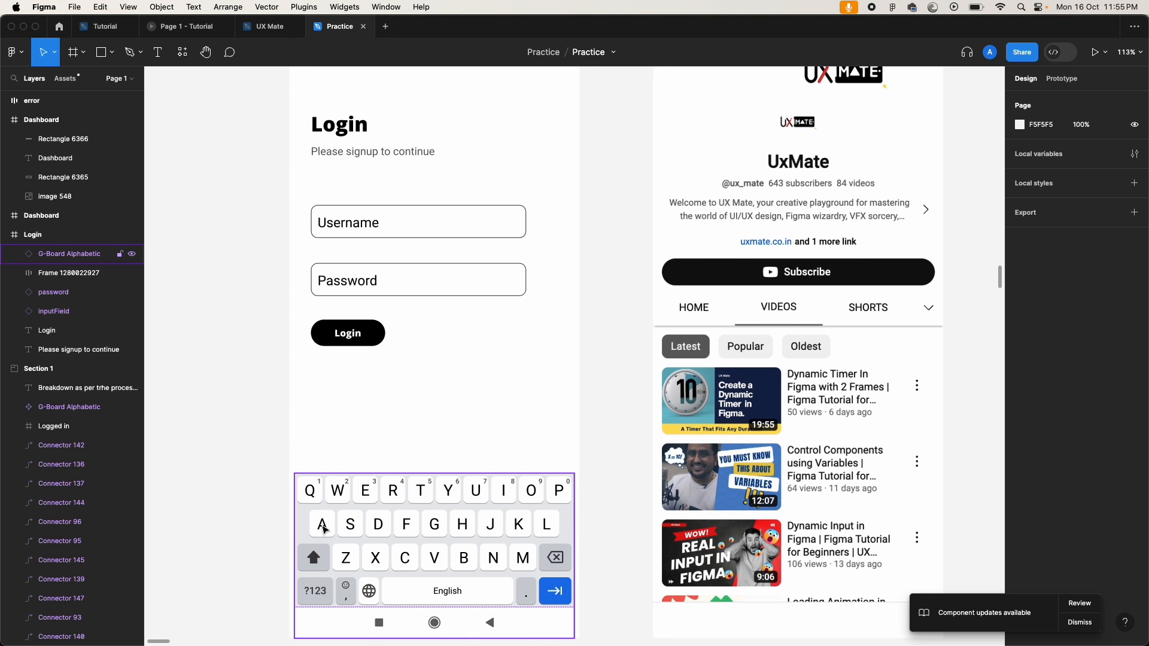
click(320, 528)
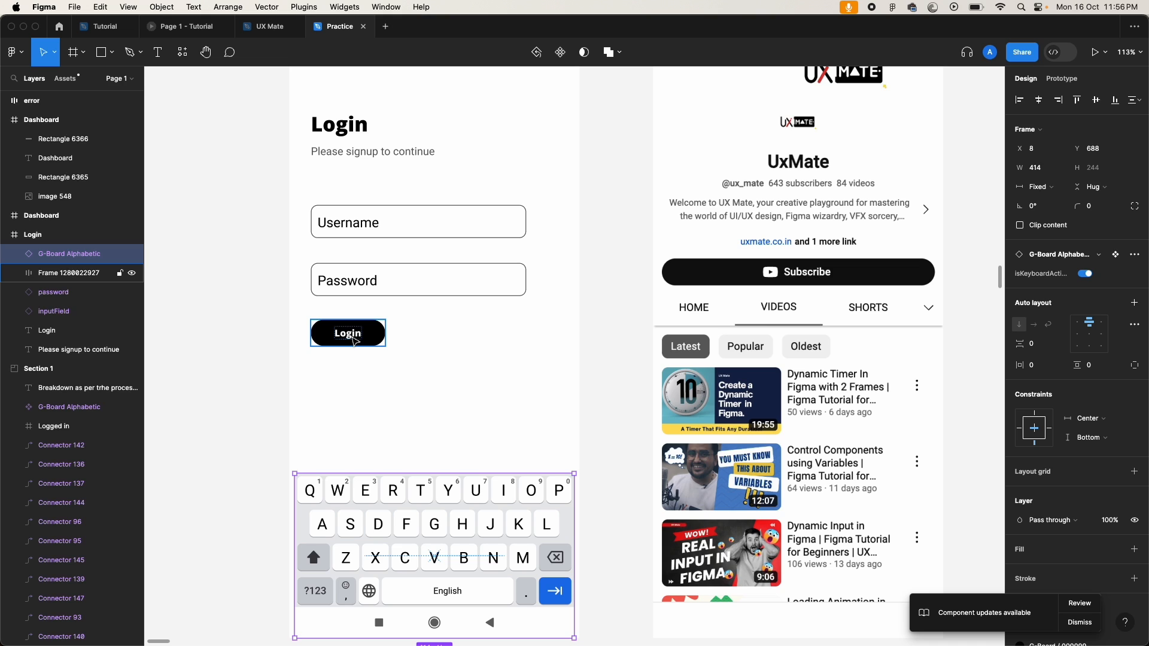
click(256, 317)
scroll(256, 318, down, 5)
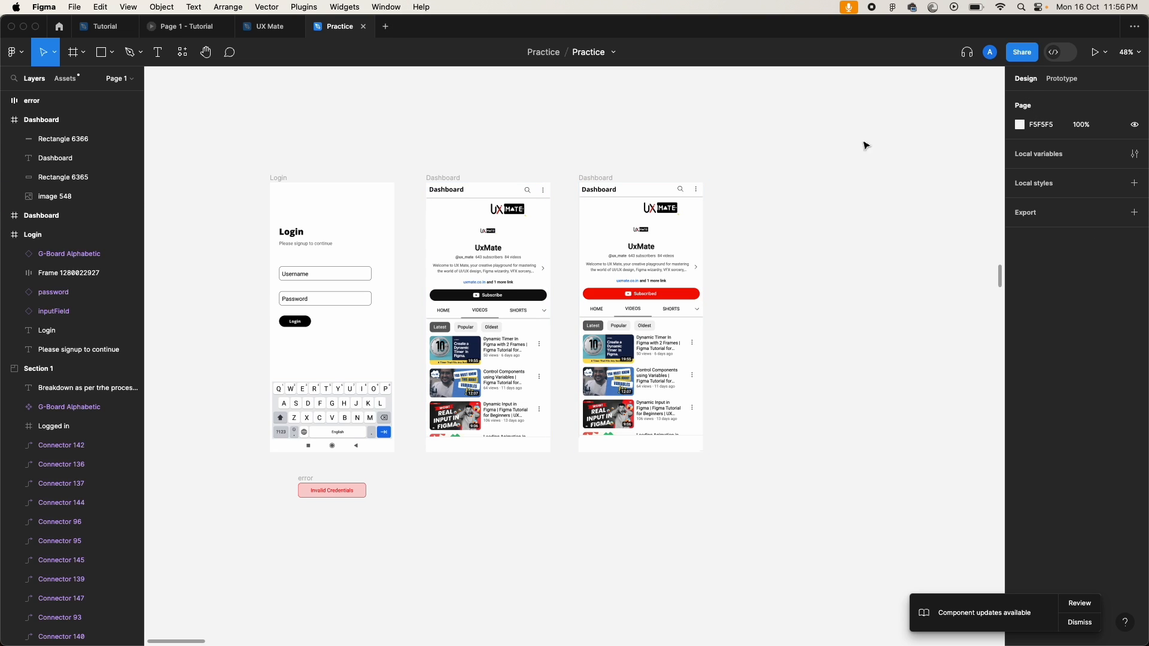
Step: Add a String variable named username with the value abc in Local variables
click(1051, 157)
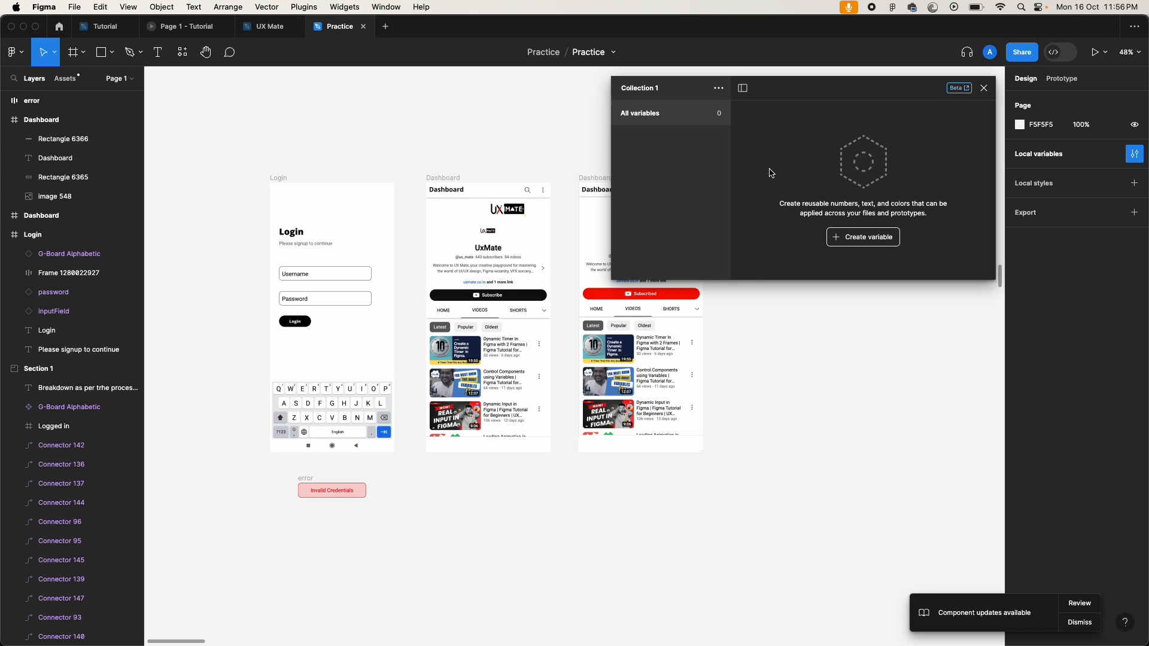
click(874, 245)
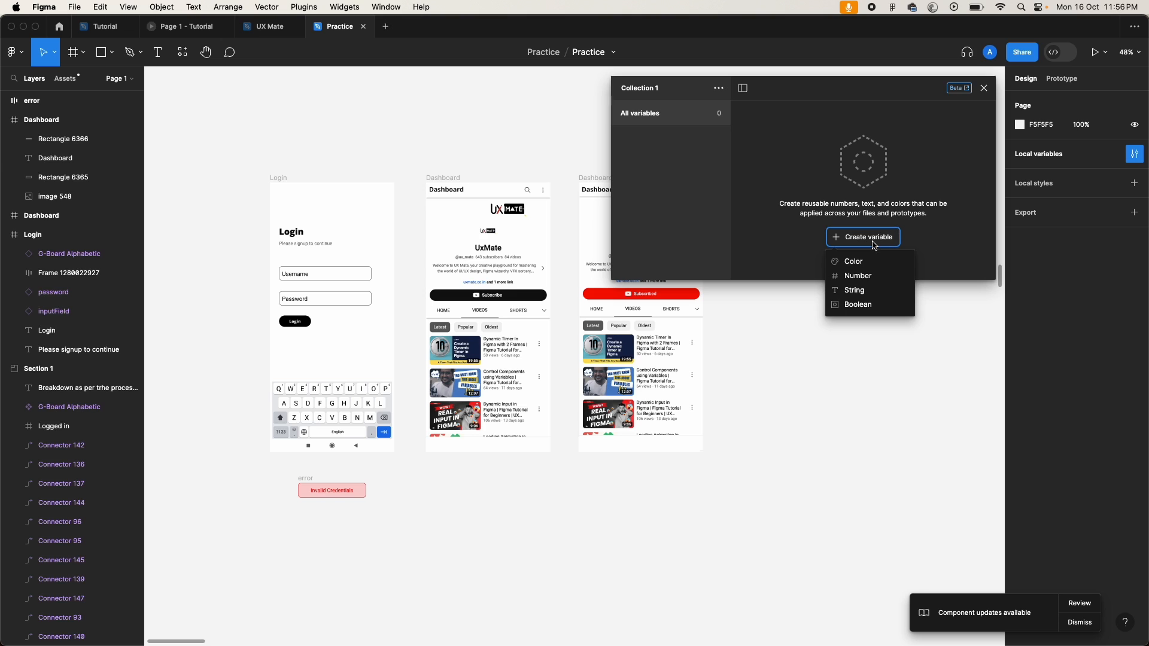
click(863, 294)
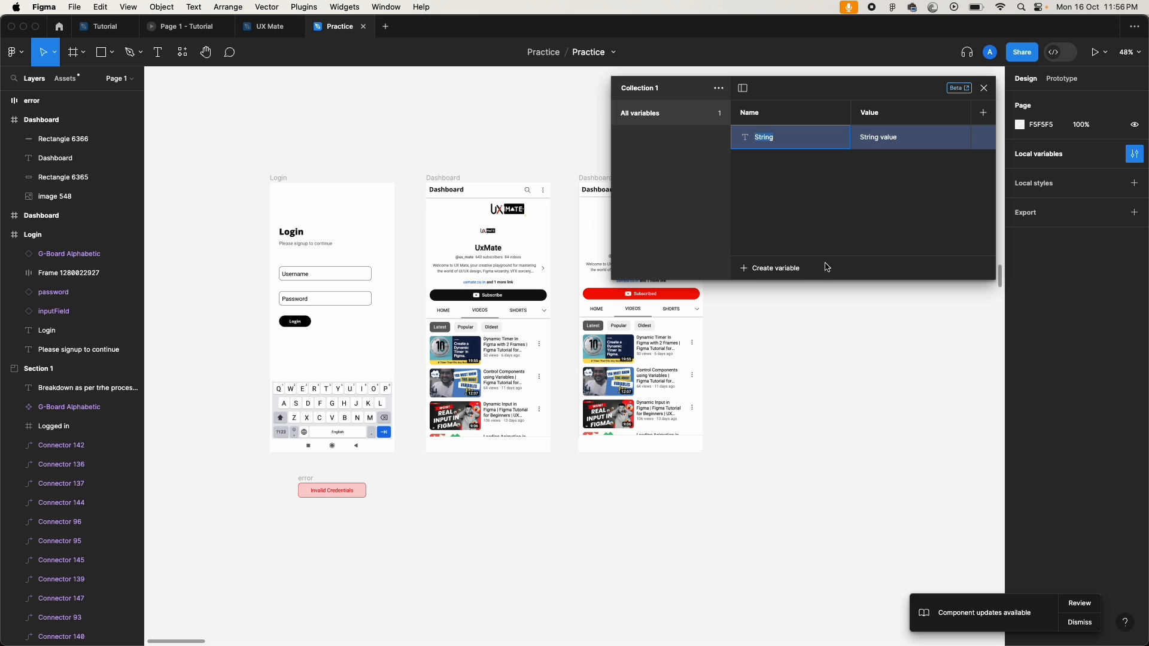
text(username)
double_click(879, 138)
text(abc)
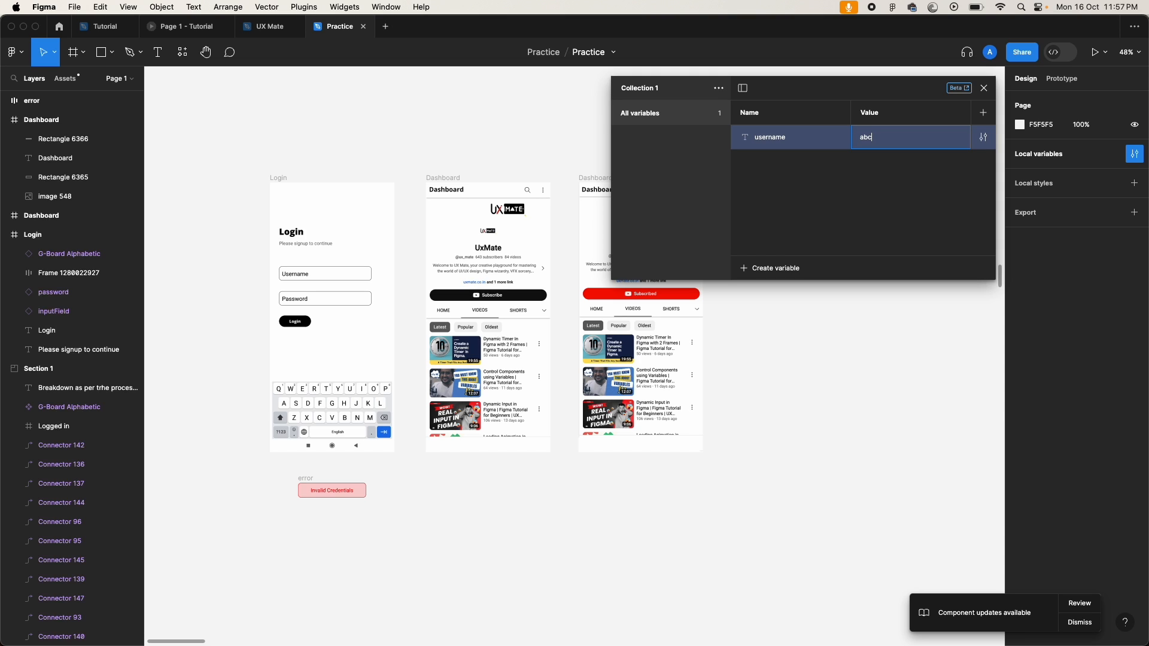
click(852, 168)
click(787, 268)
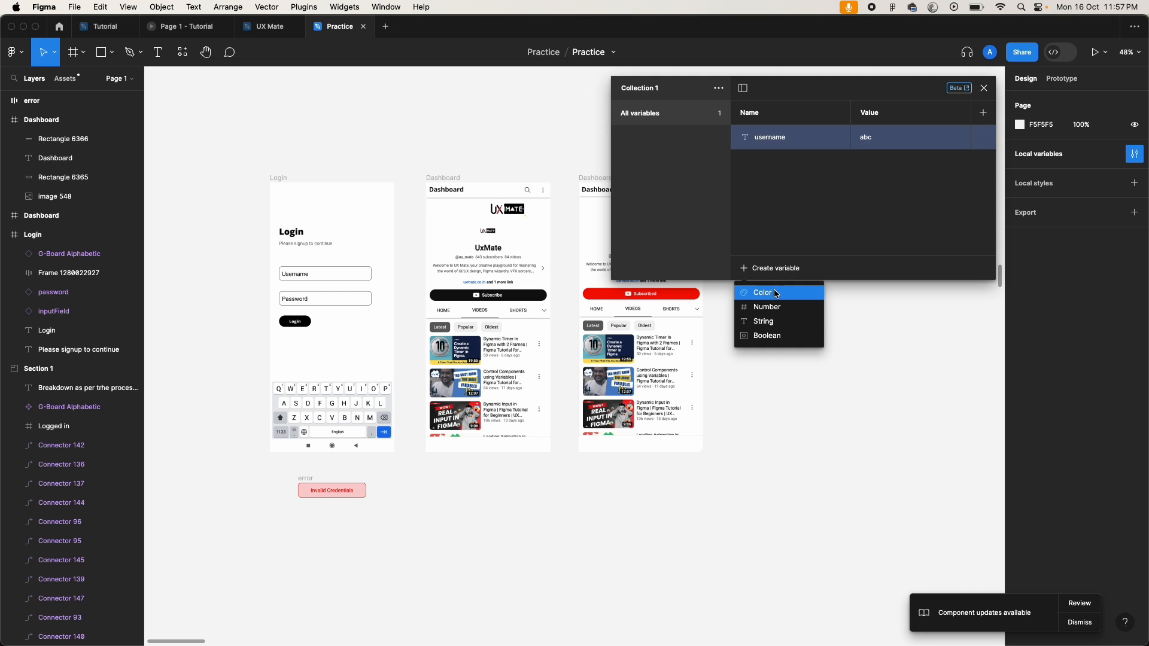
click(776, 321)
text(passw)
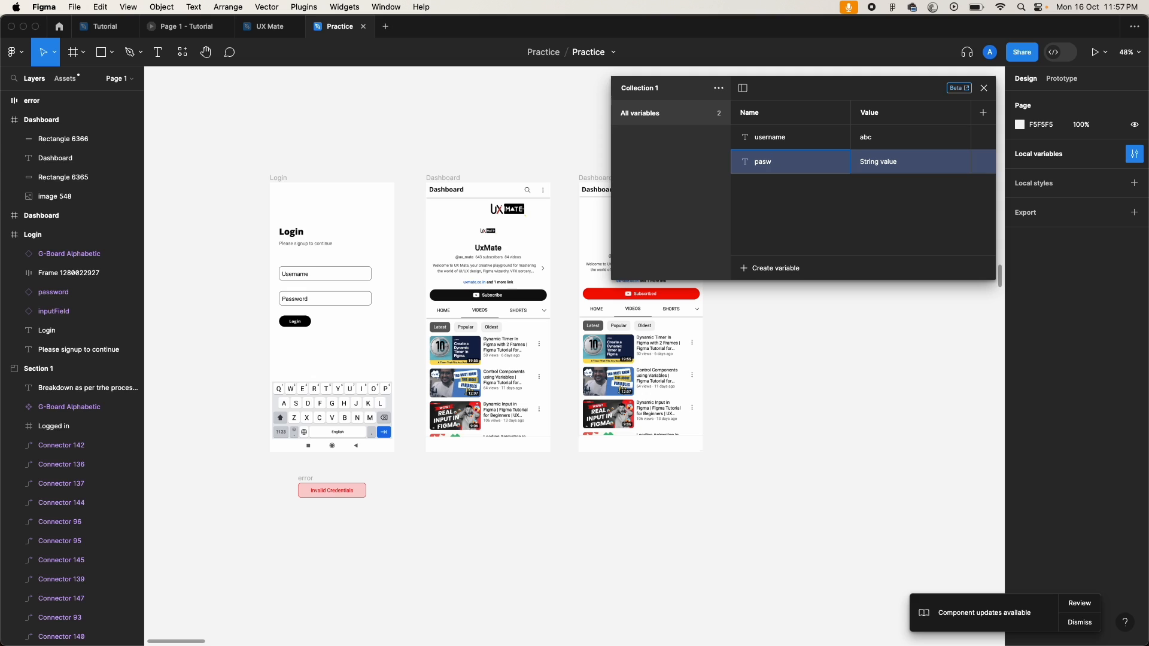
text(ord)
click(877, 162)
text(abc)
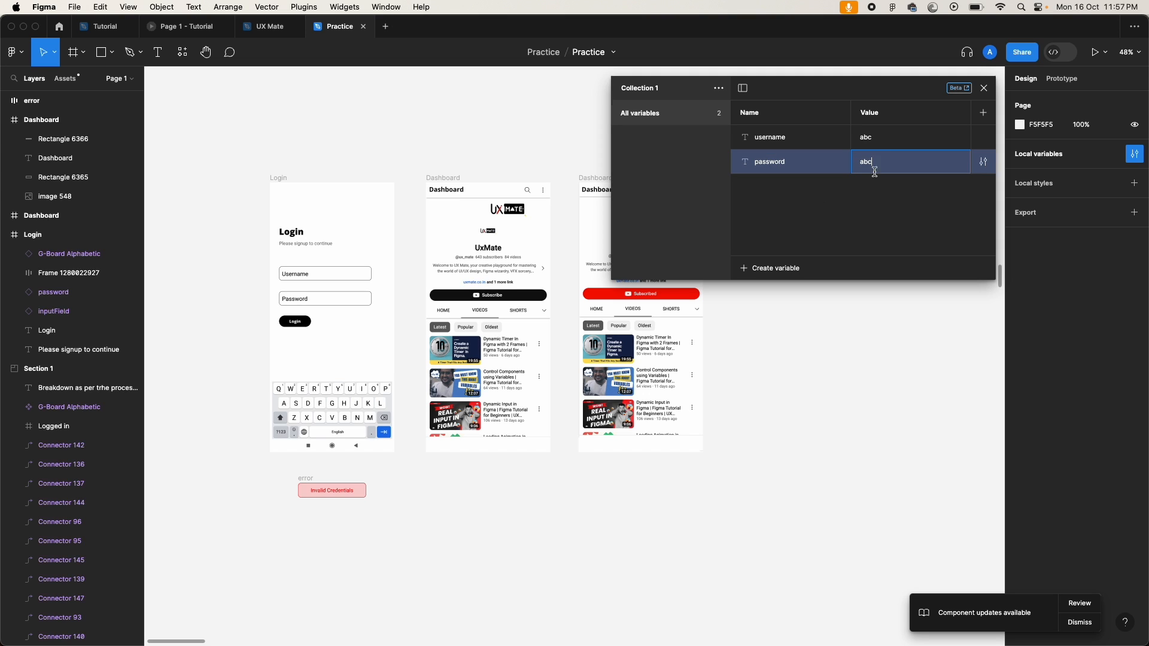
key(Return)
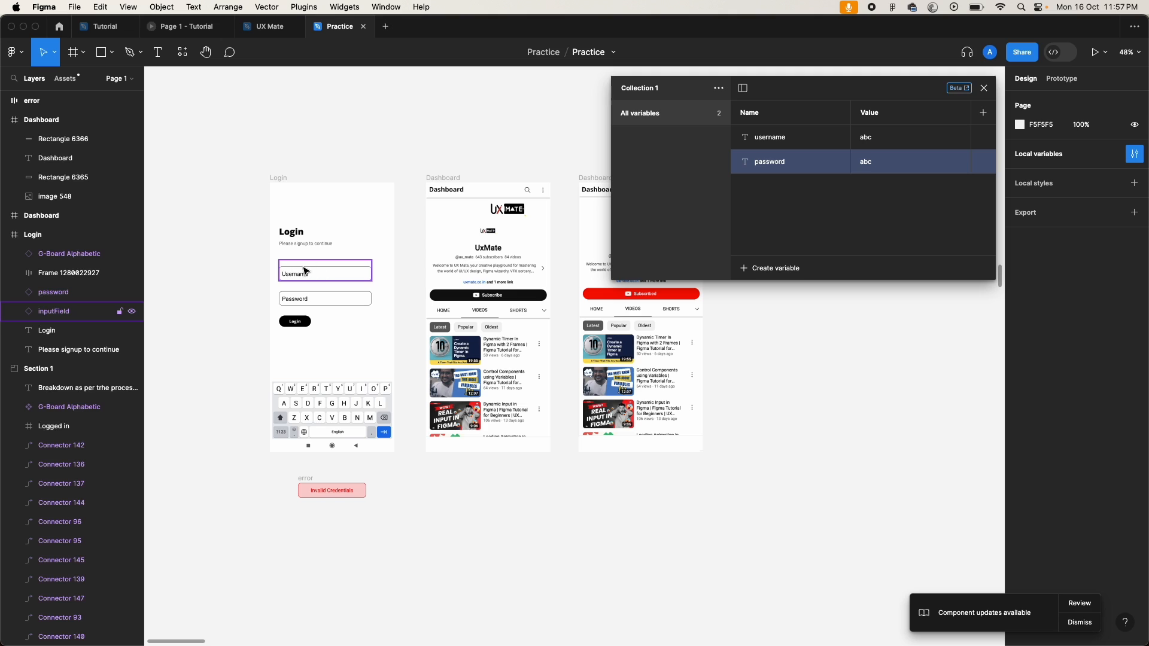
Step: Create a third String variable, leaving its default name
click(826, 225)
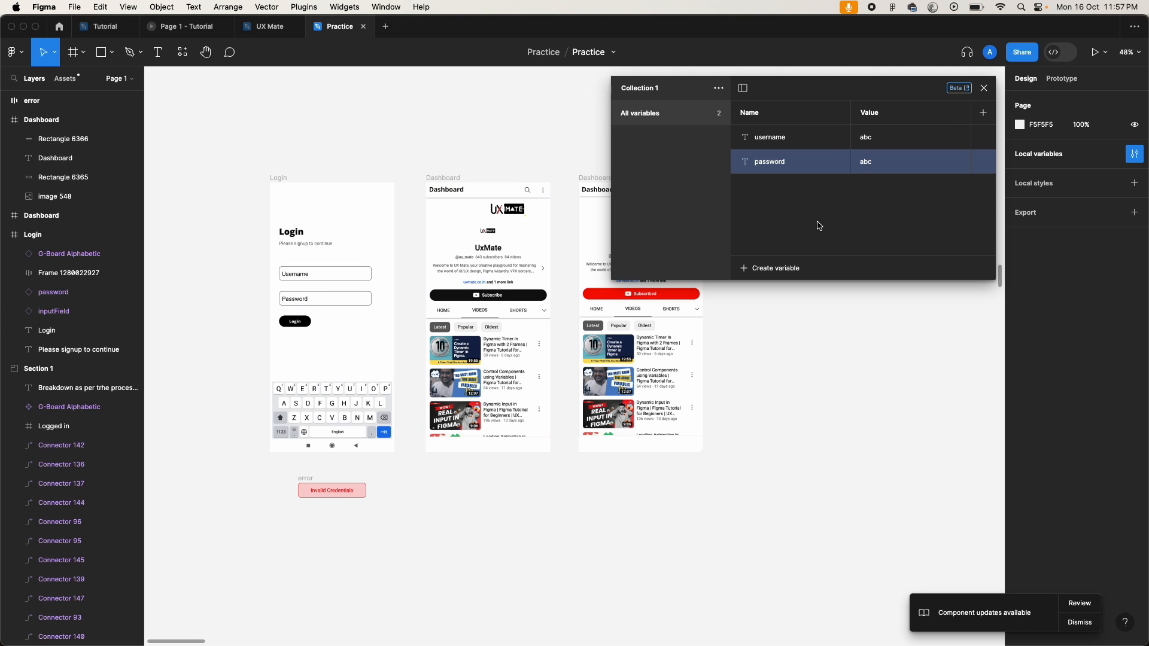
click(782, 274)
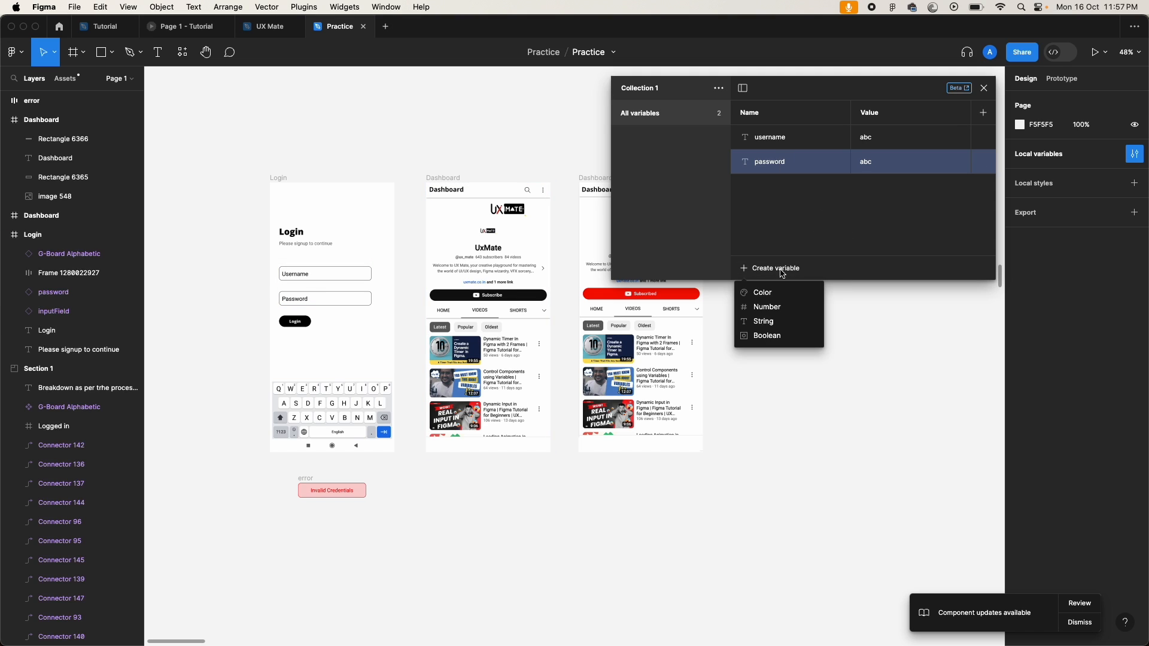
click(767, 321)
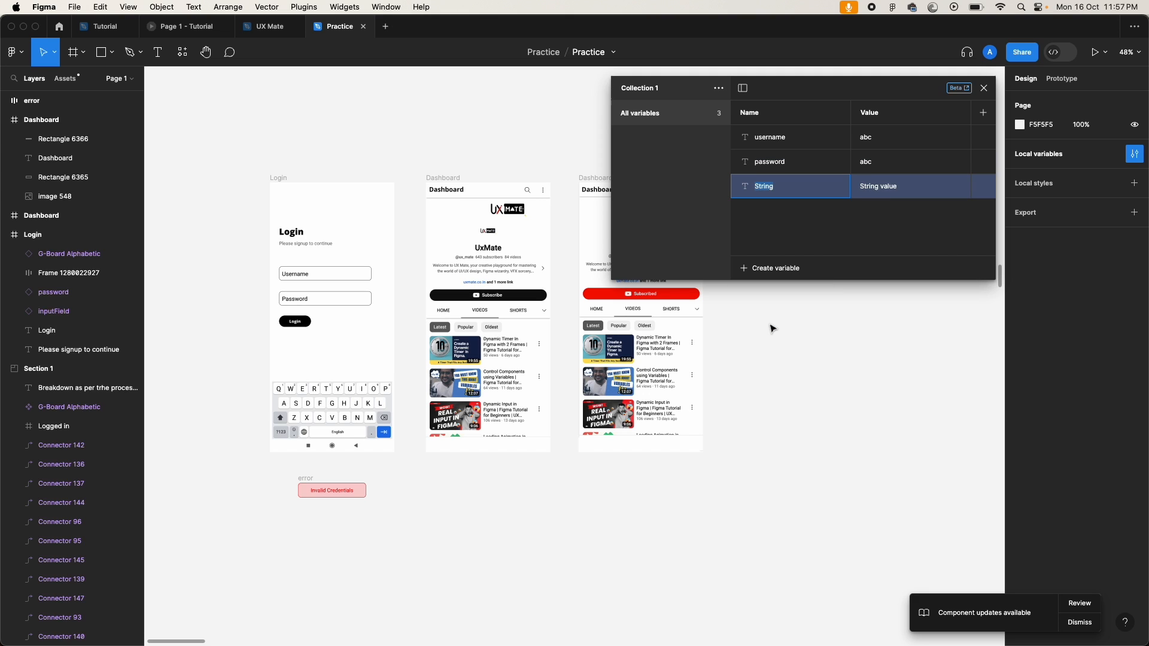
Step: Rename the new variable inputUsername and clear its value
key(BackSpace)
text(inputUsername)
click(878, 186)
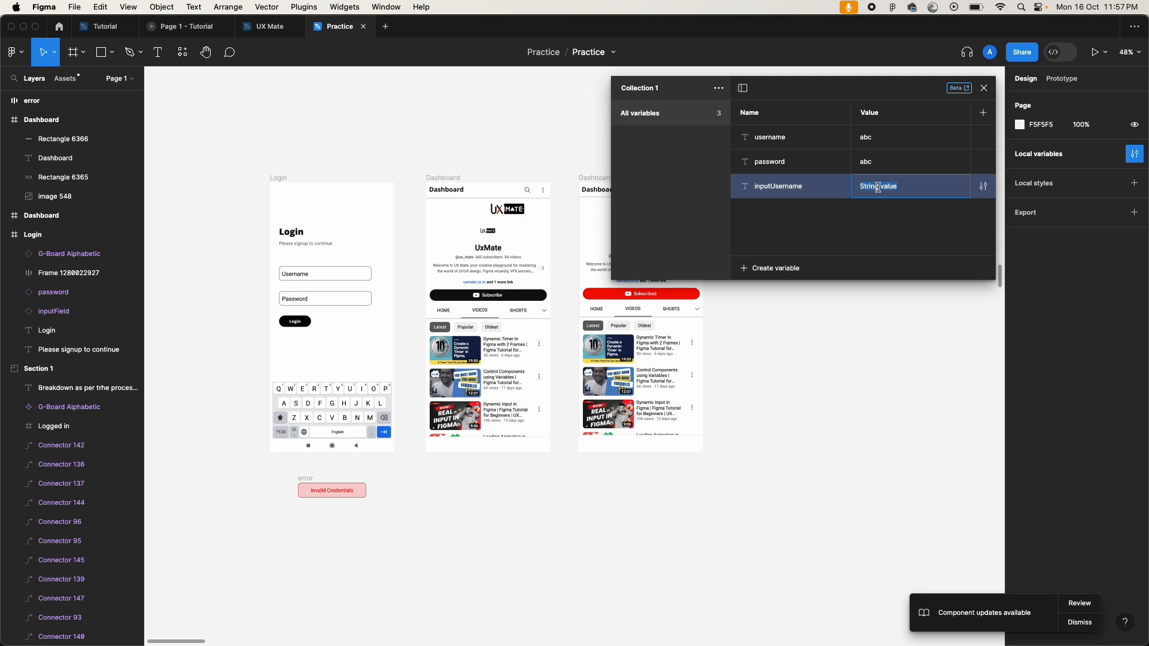
key(BackSpace)
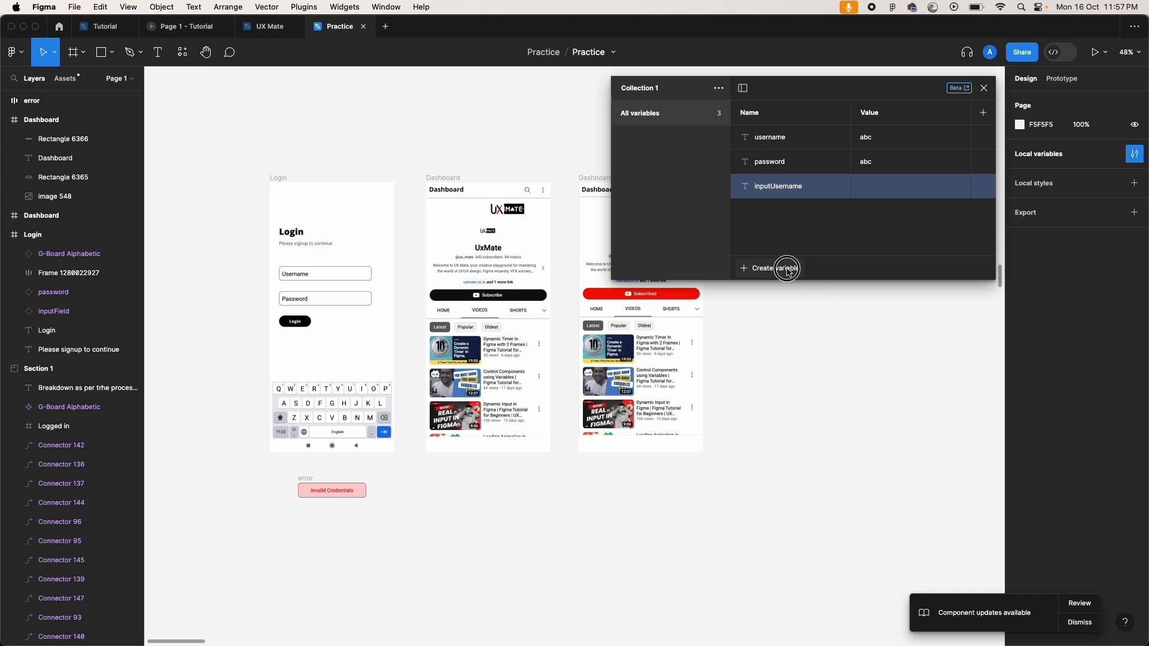
Step: Add a String variable inputPassword with an empty value
click(790, 270)
click(765, 321)
text(inputPassword)
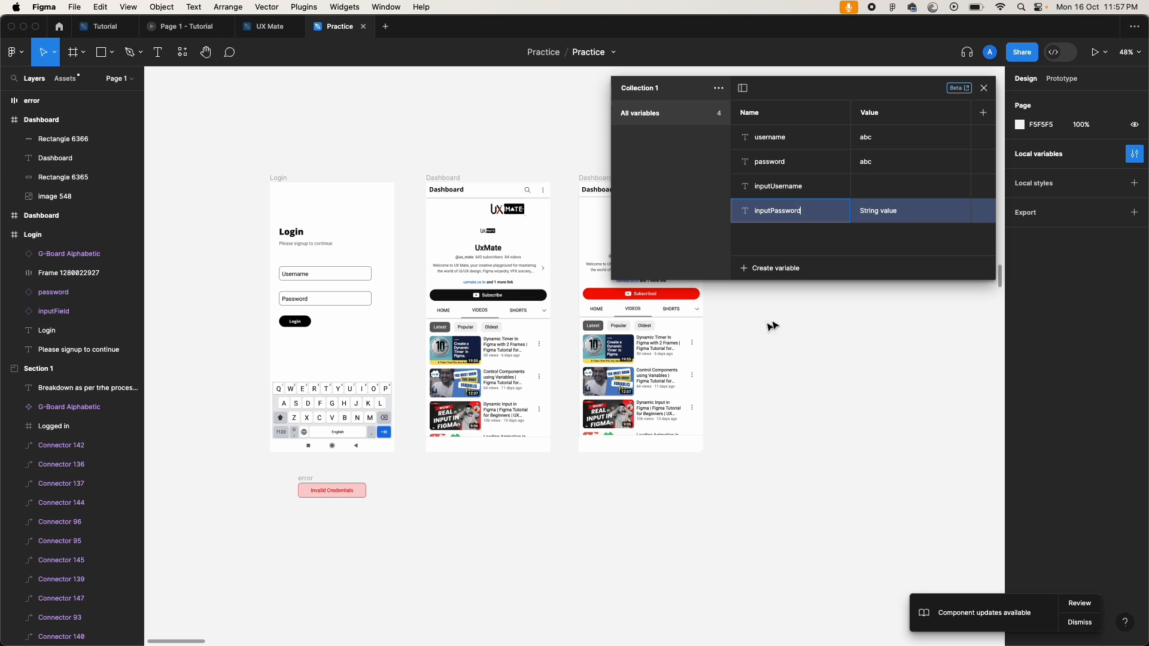
double_click(875, 211)
key(super+a)
key(BackSpace)
click(867, 236)
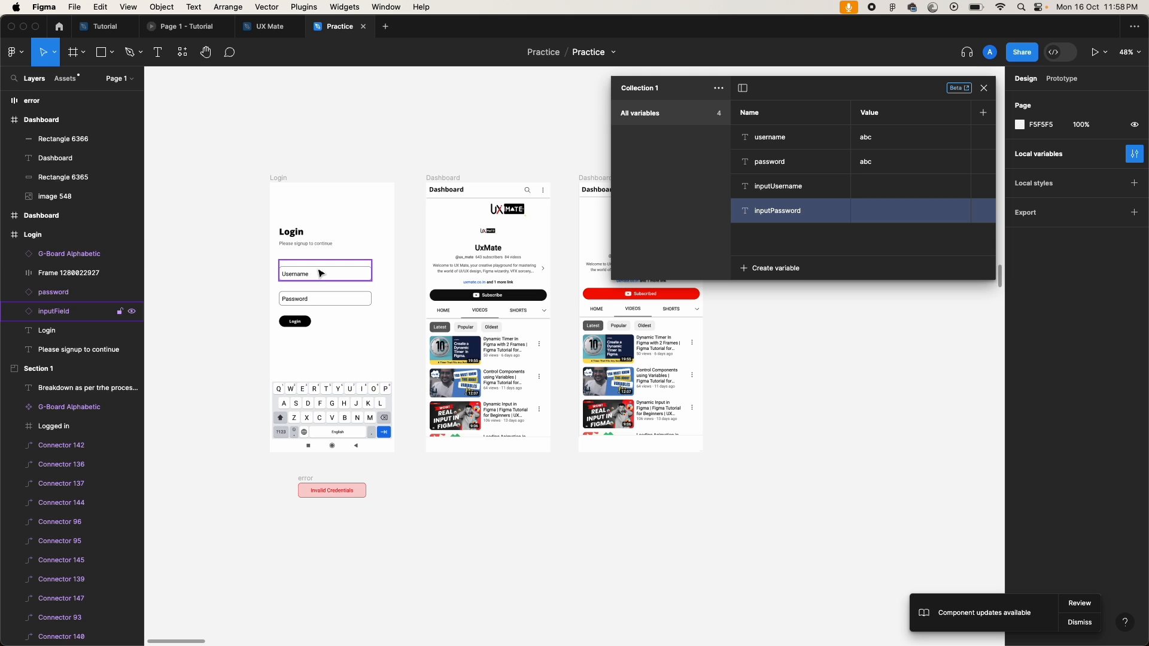
scroll(239, 290, up, 5)
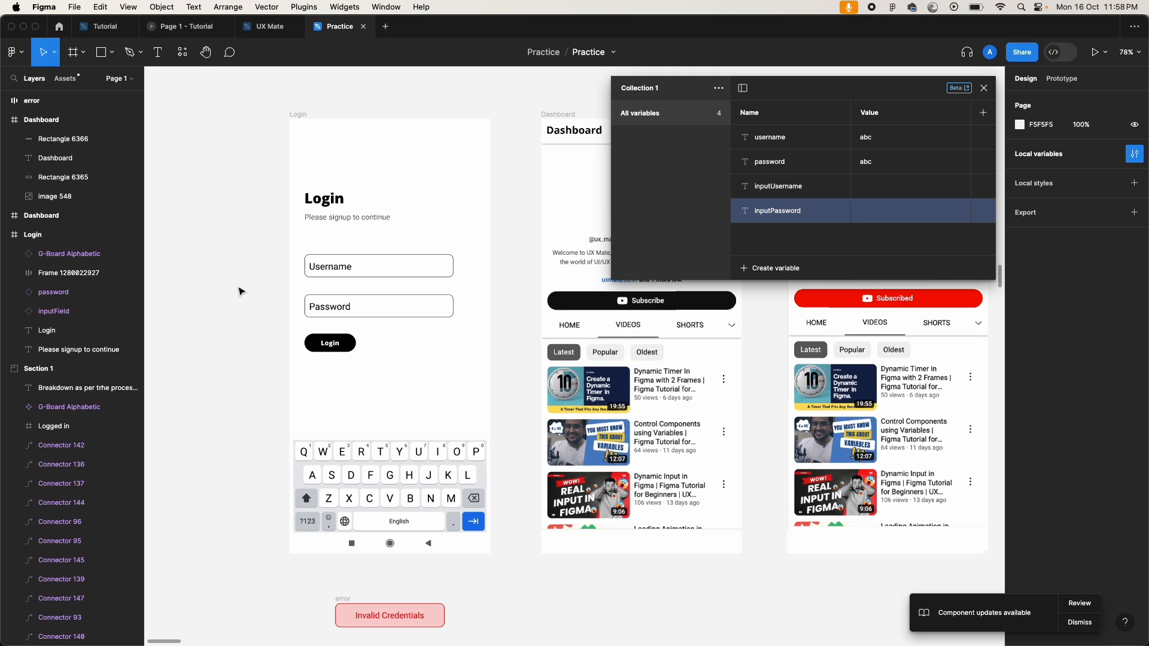
click(394, 269)
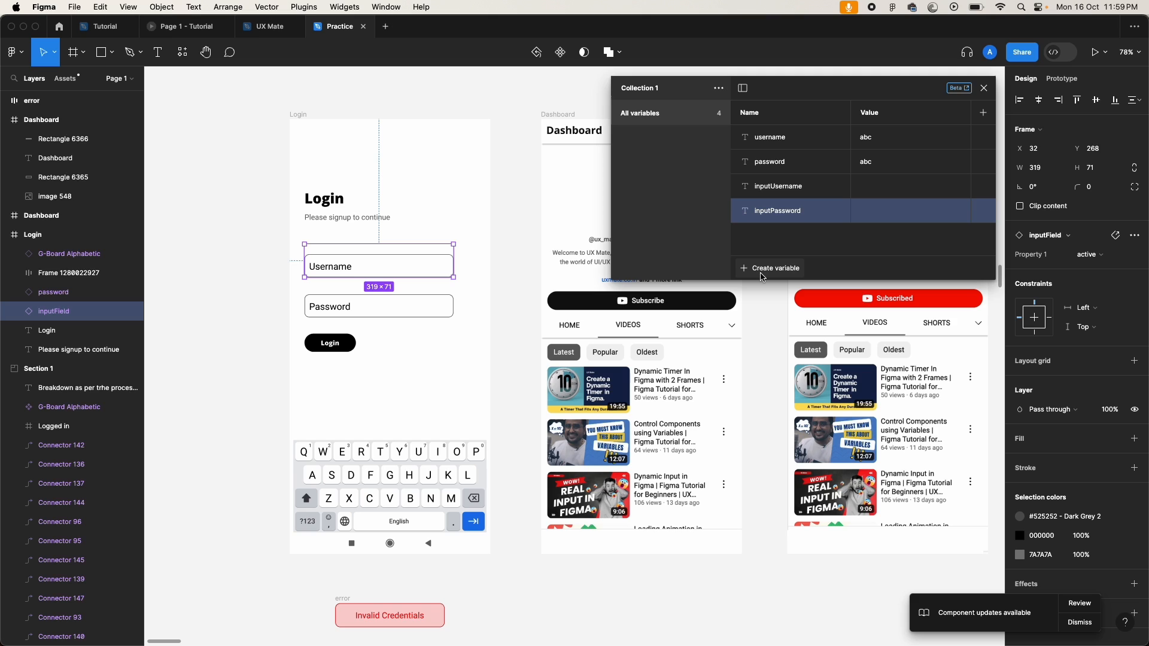
click(366, 494)
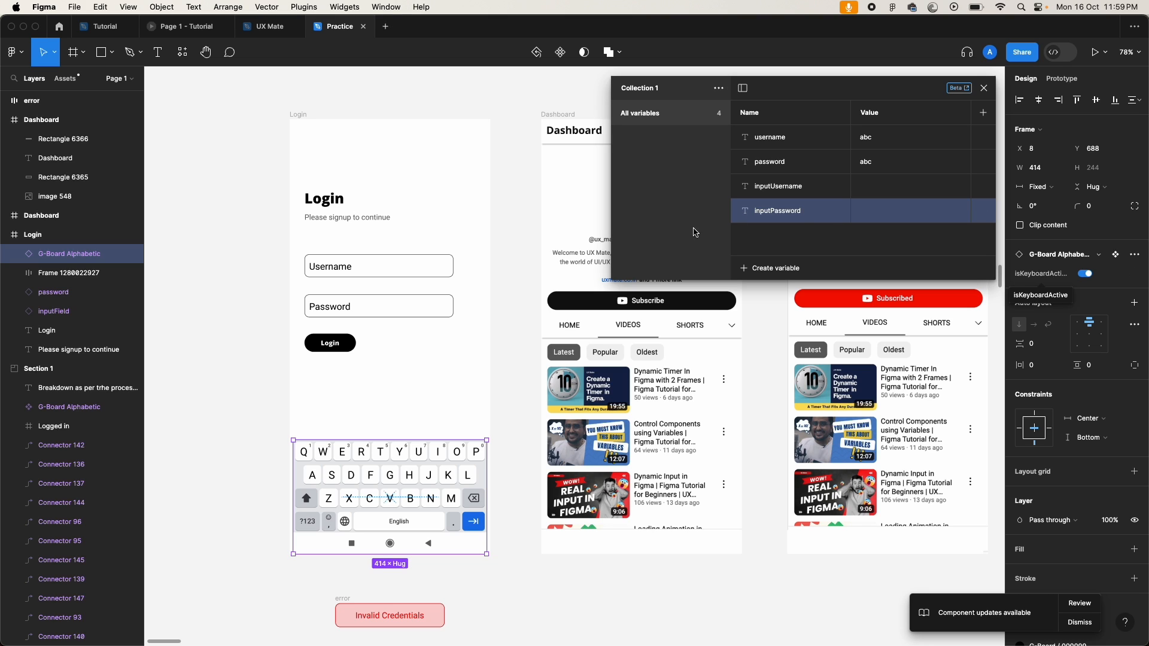
Step: Create Boolean variable isKeyboardActive, left at False, then close Local variables
click(792, 274)
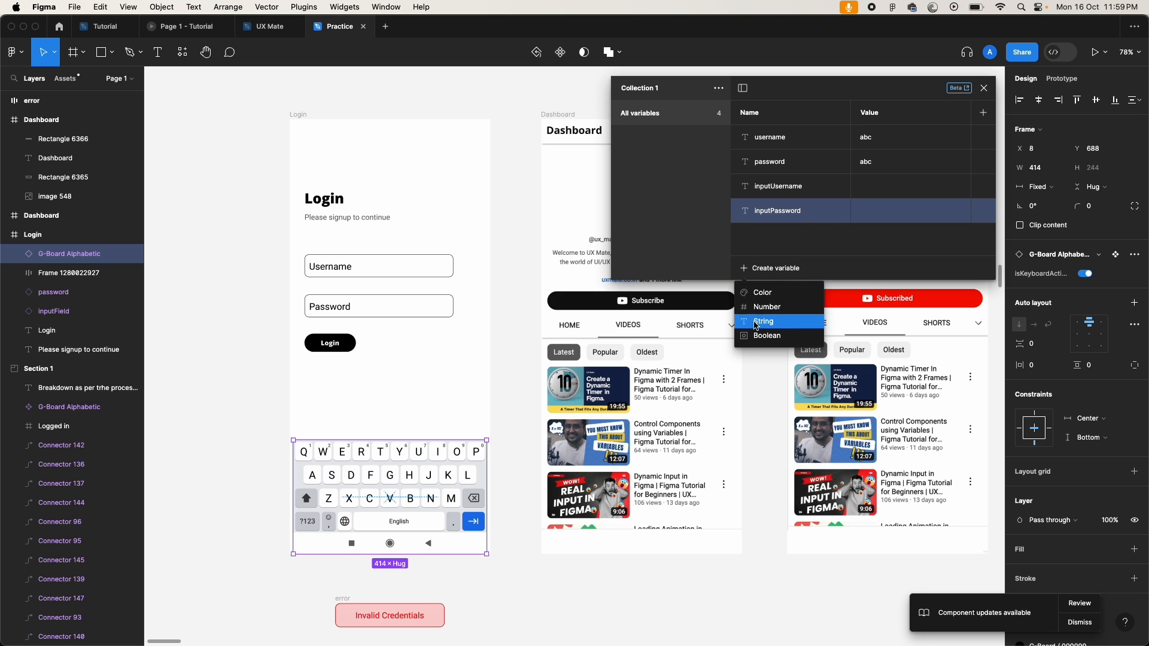
click(775, 337)
text(isKeyboardActive)
key(Return)
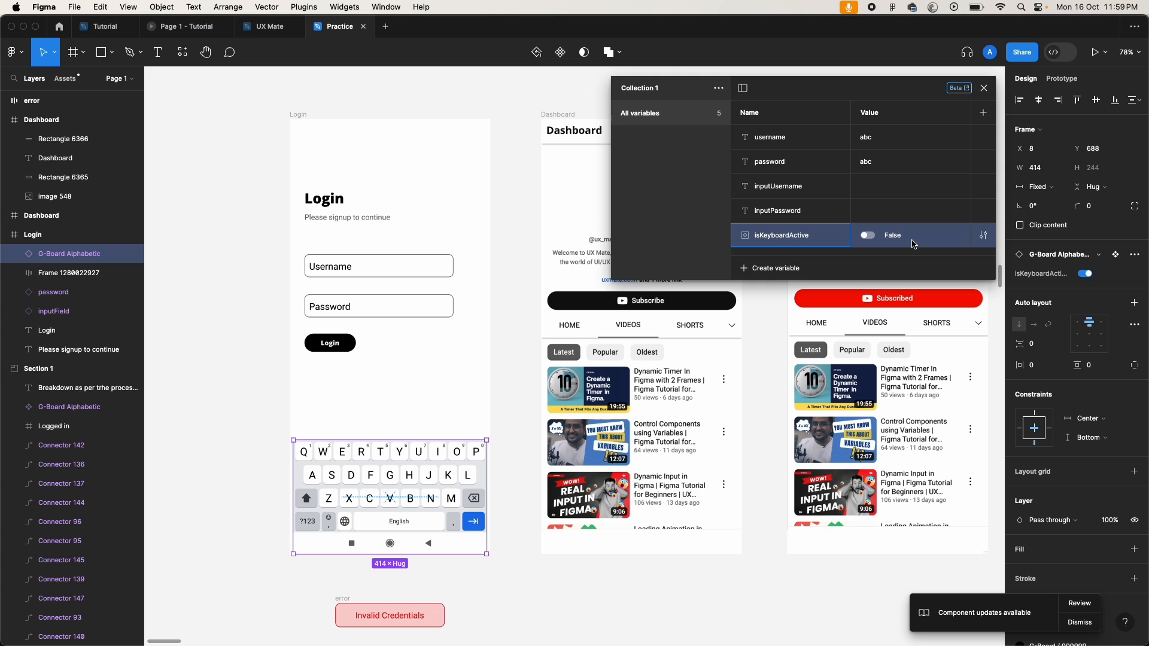
click(671, 231)
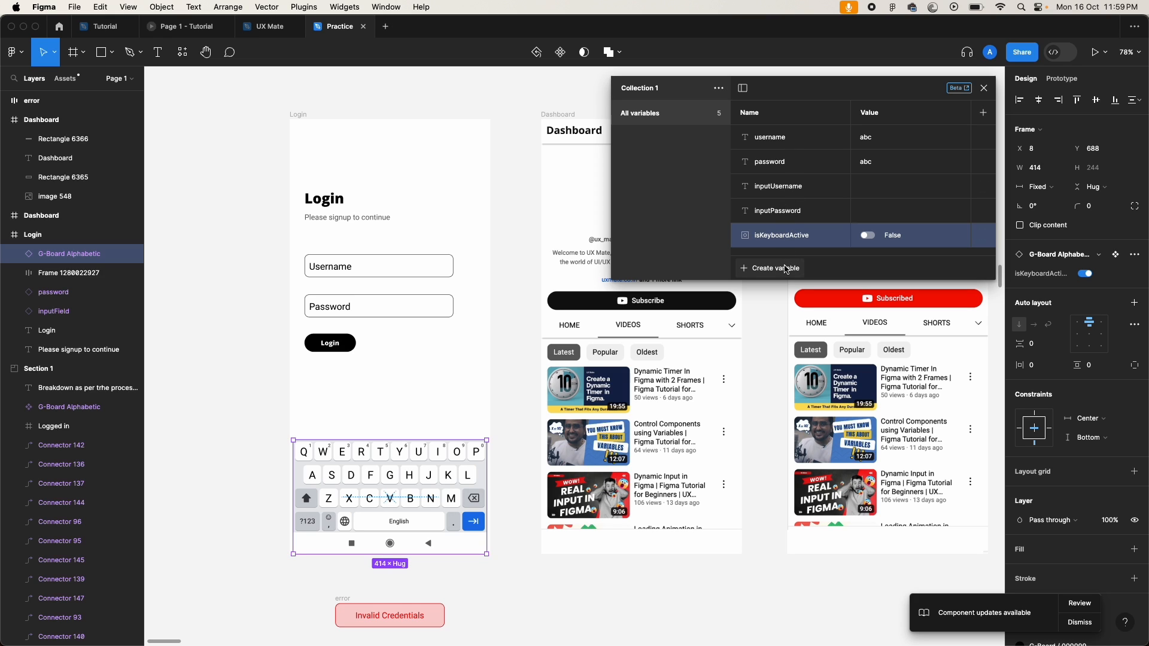
click(984, 88)
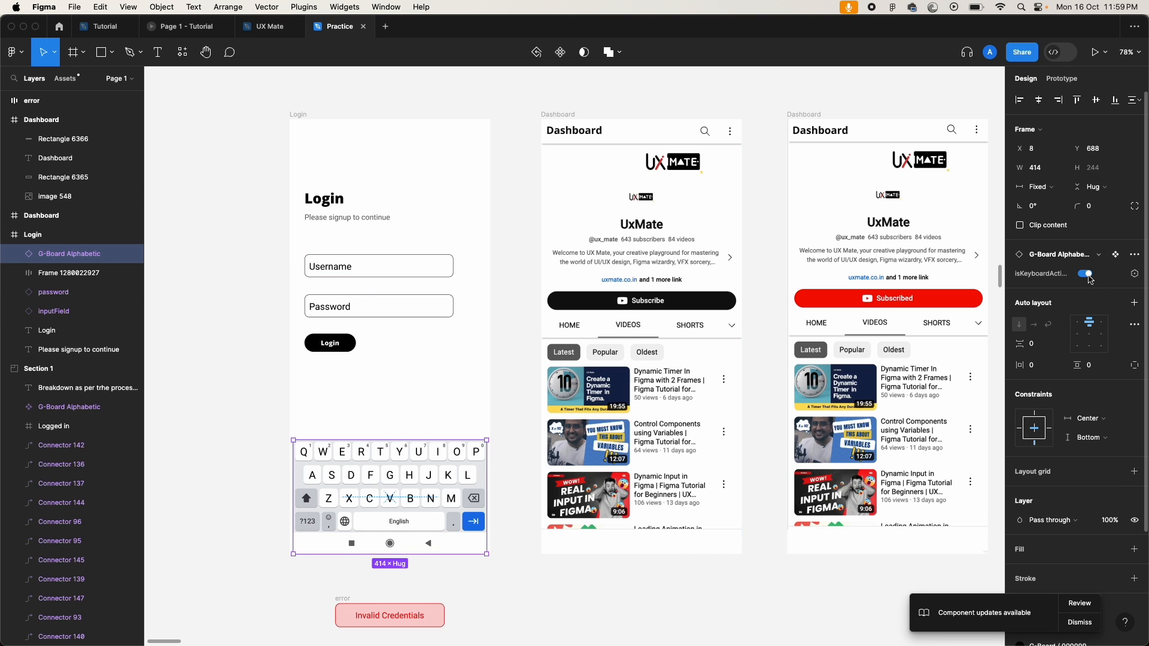
Step: Bind the G-Board's isKeyboardActive property to the isKeyboardActive variable, hiding the keyboard
click(1086, 275)
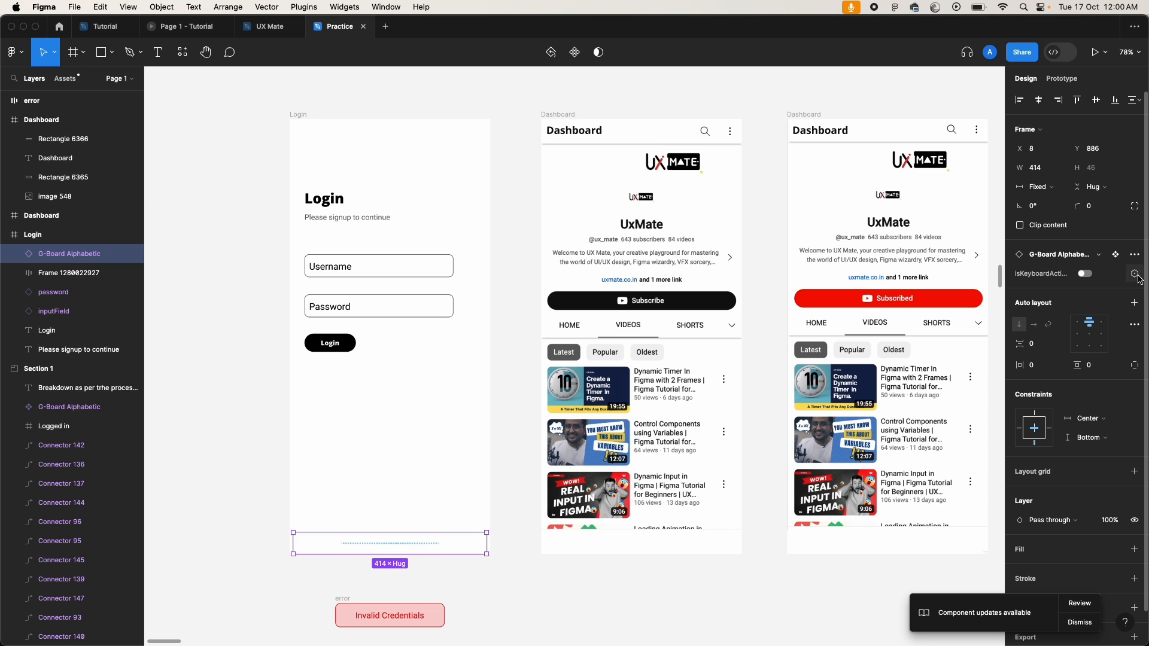
click(1088, 278)
click(1088, 278)
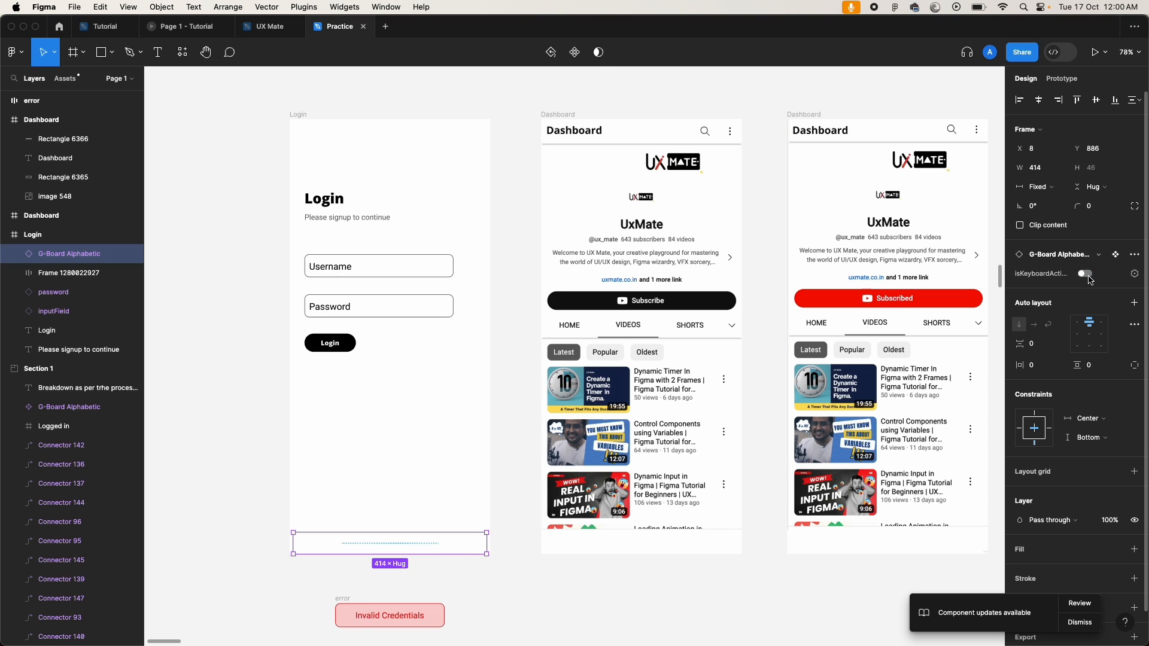
click(1135, 277)
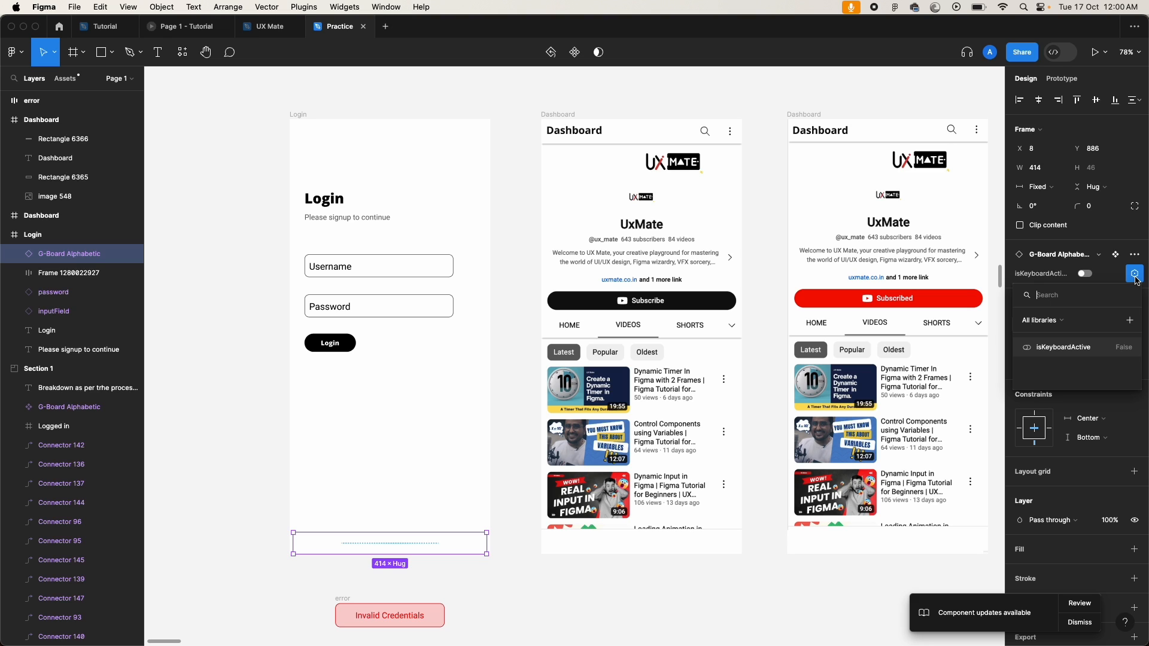
click(1063, 348)
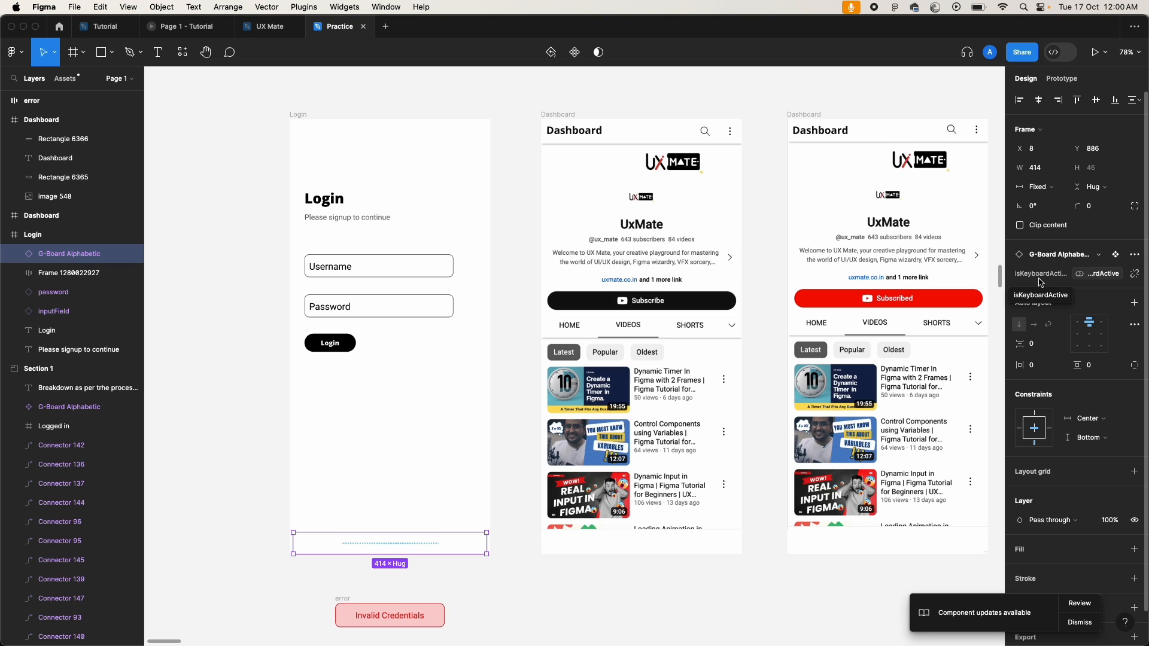
click(391, 275)
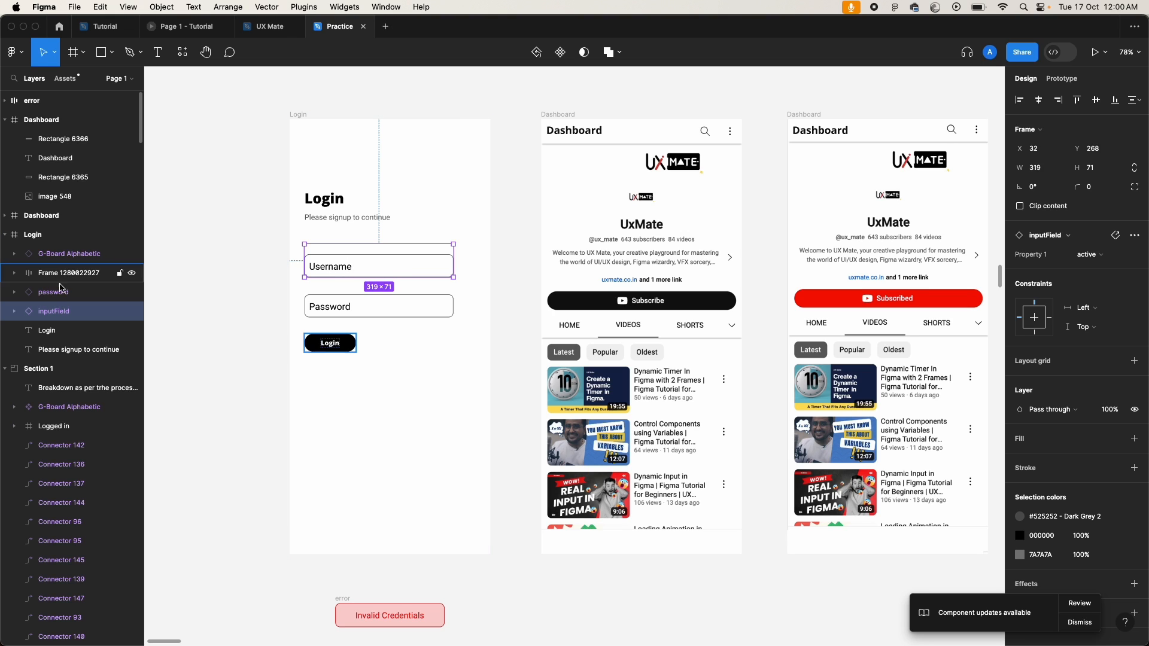
Step: Relink the Username field's input text in Frame 24 to the inputUsername variable
click(14, 311)
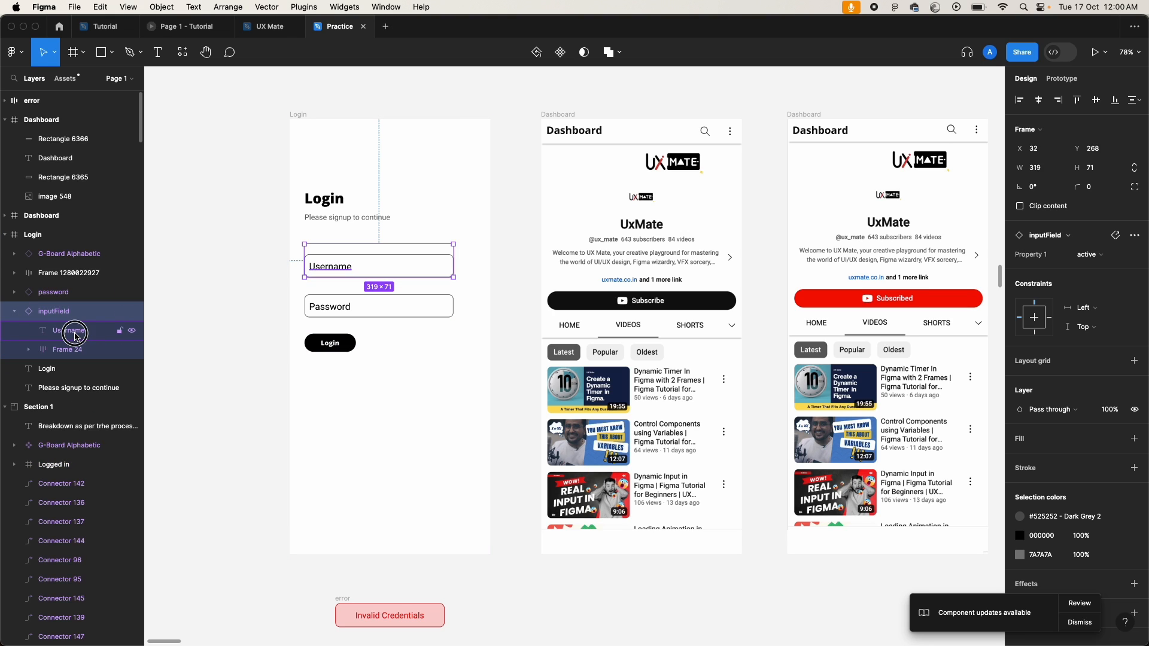
click(74, 333)
click(50, 352)
click(28, 356)
click(81, 371)
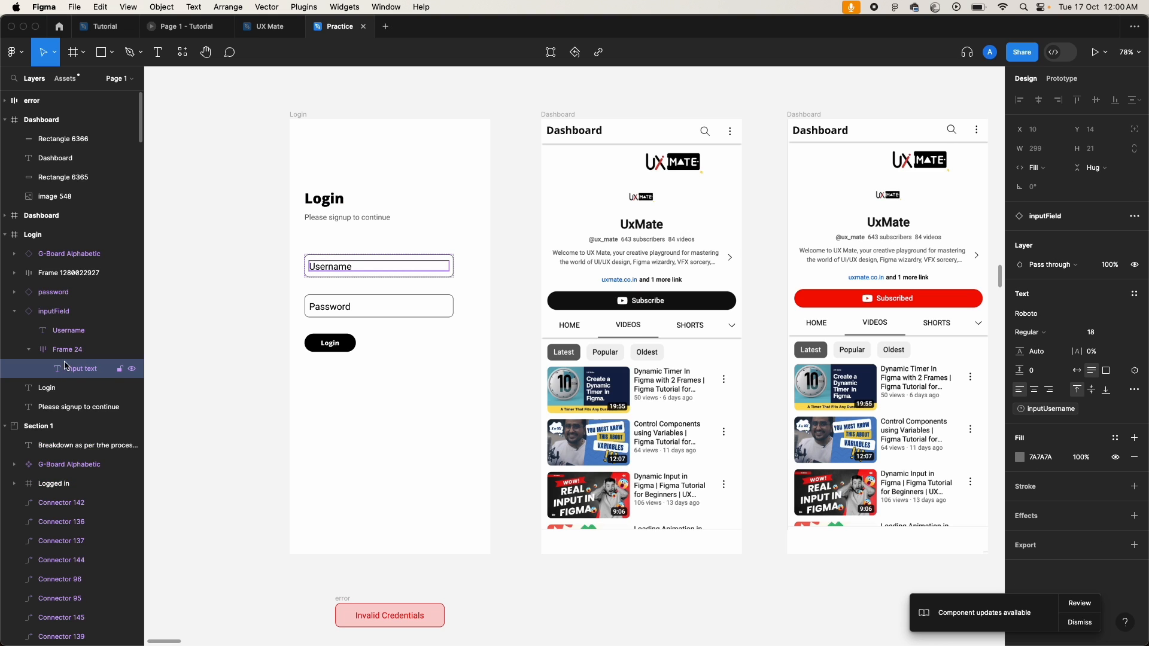
click(1134, 409)
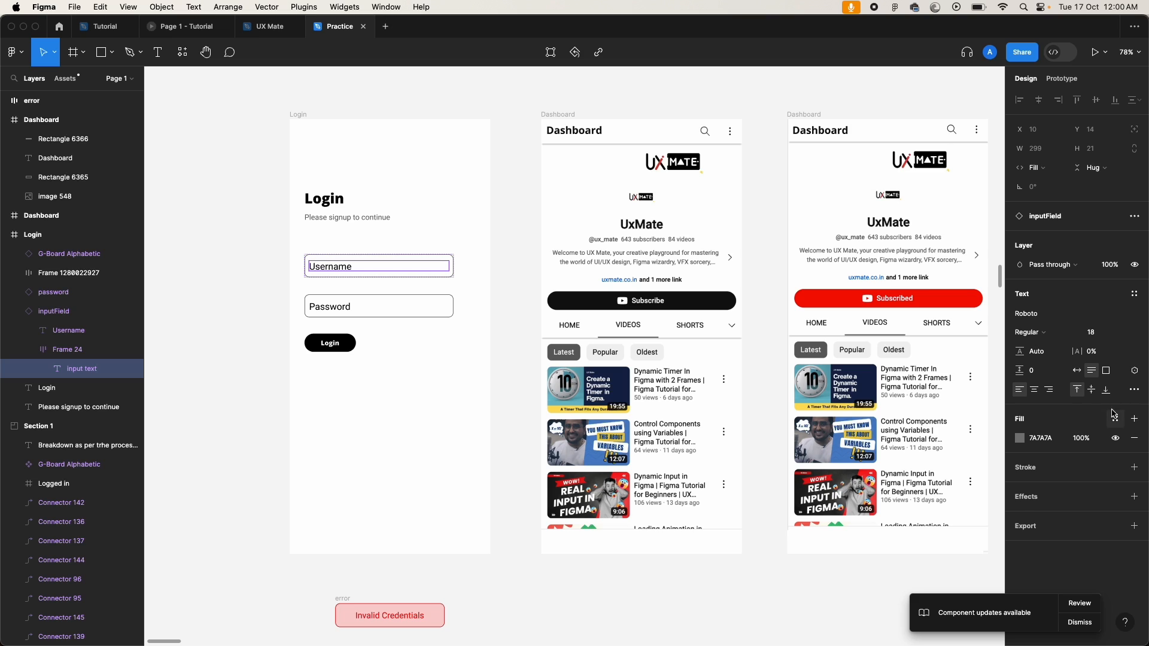
click(1135, 372)
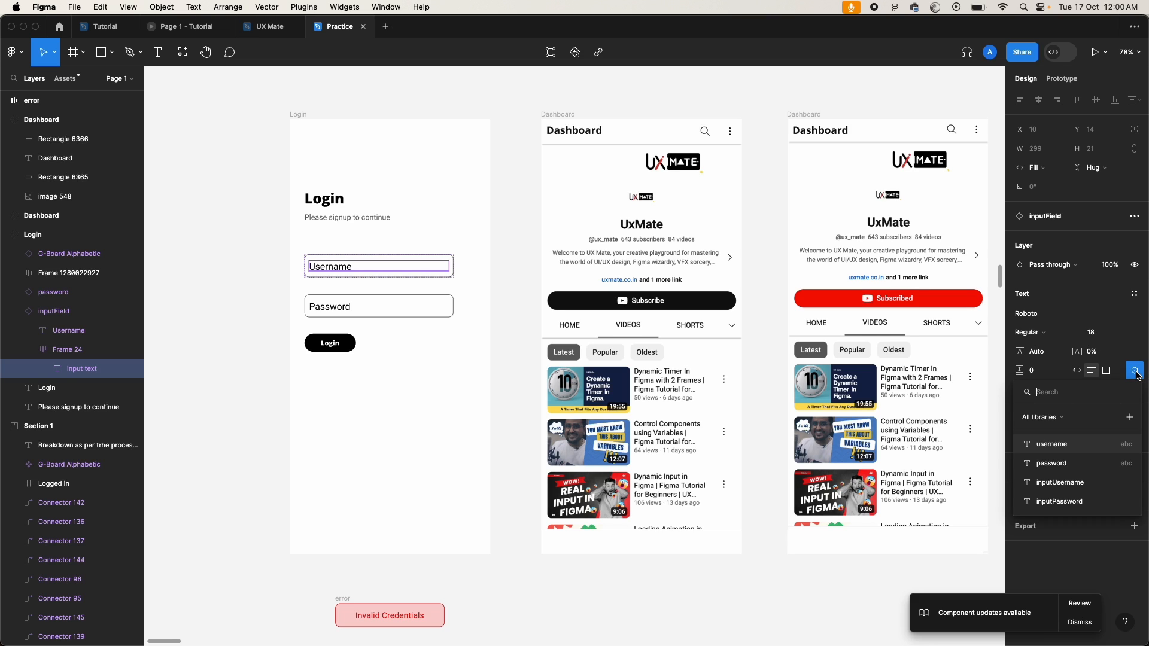
click(1054, 489)
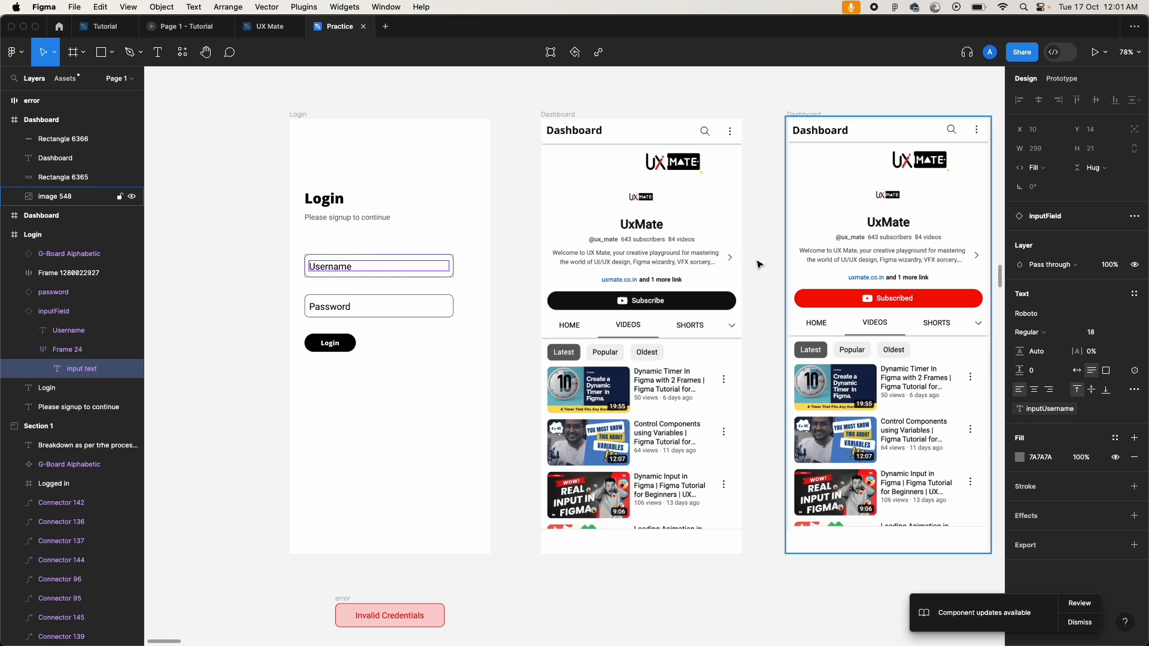
Step: Replace the Password field's input text variable chip with the inputPassword variable
click(390, 299)
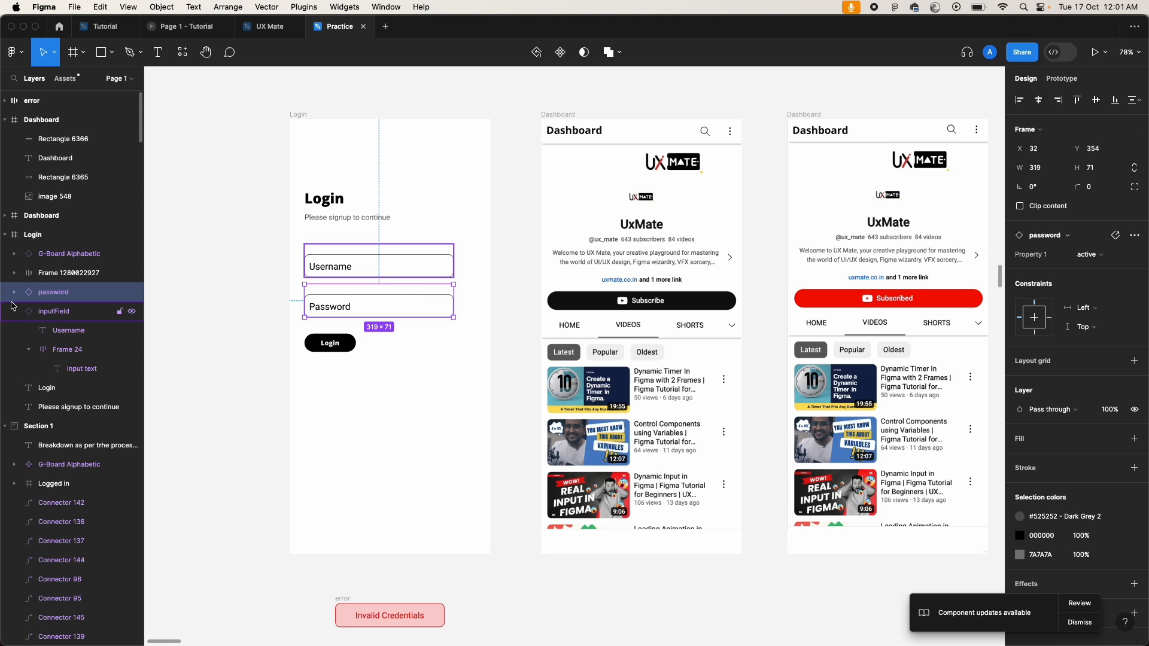
click(15, 297)
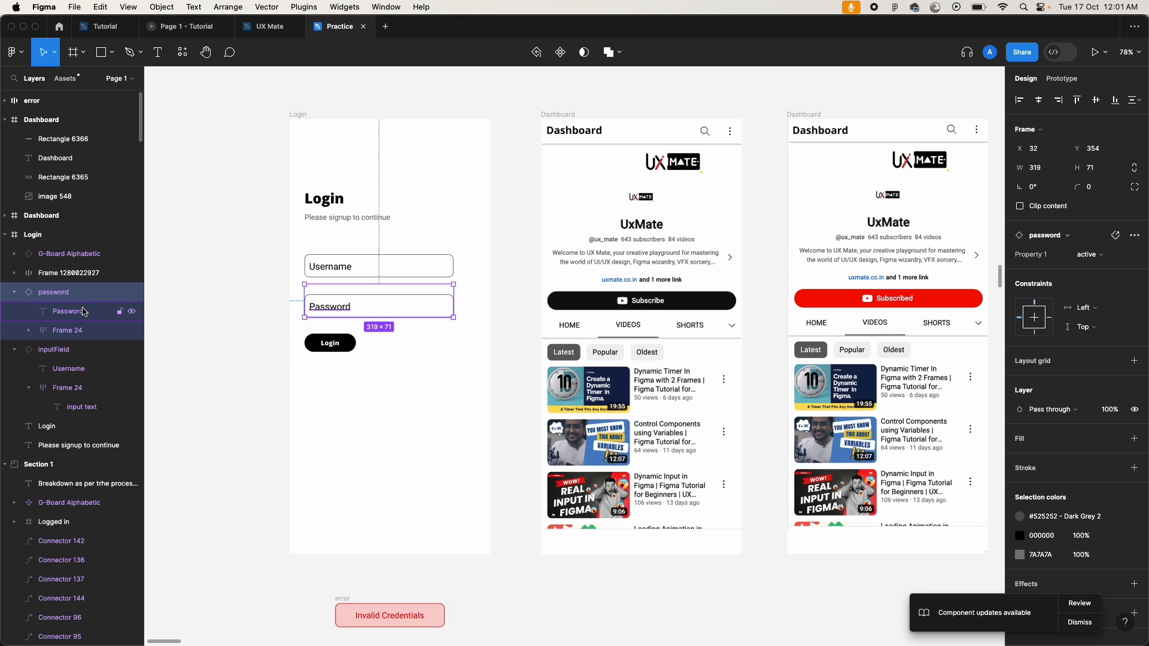
click(82, 311)
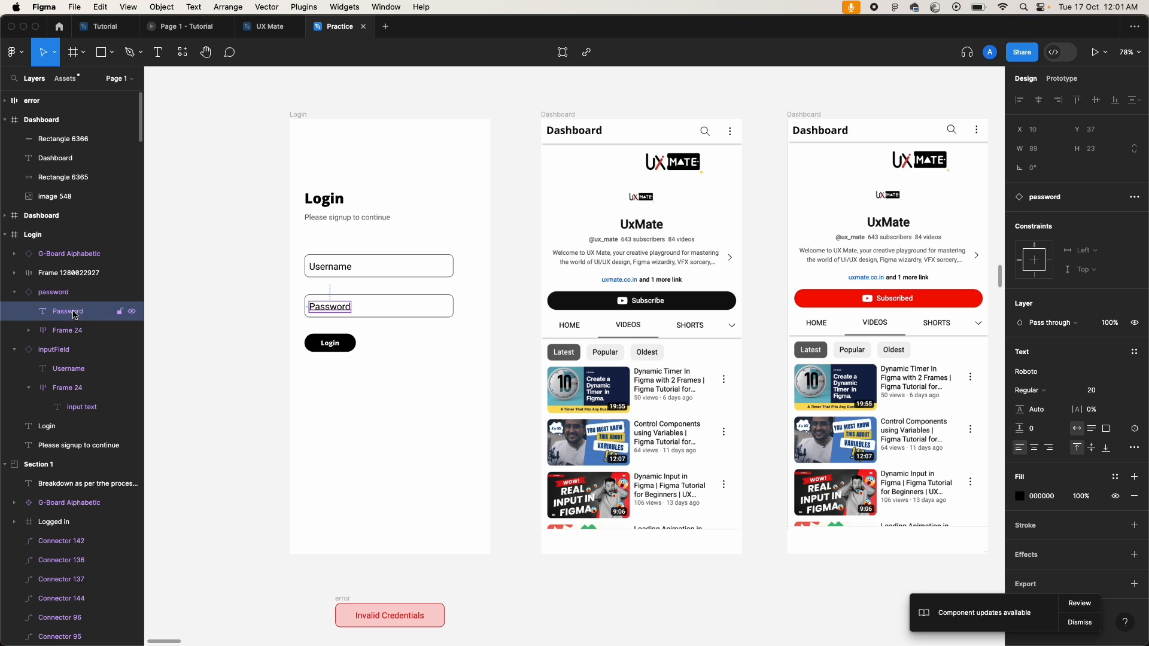
click(69, 333)
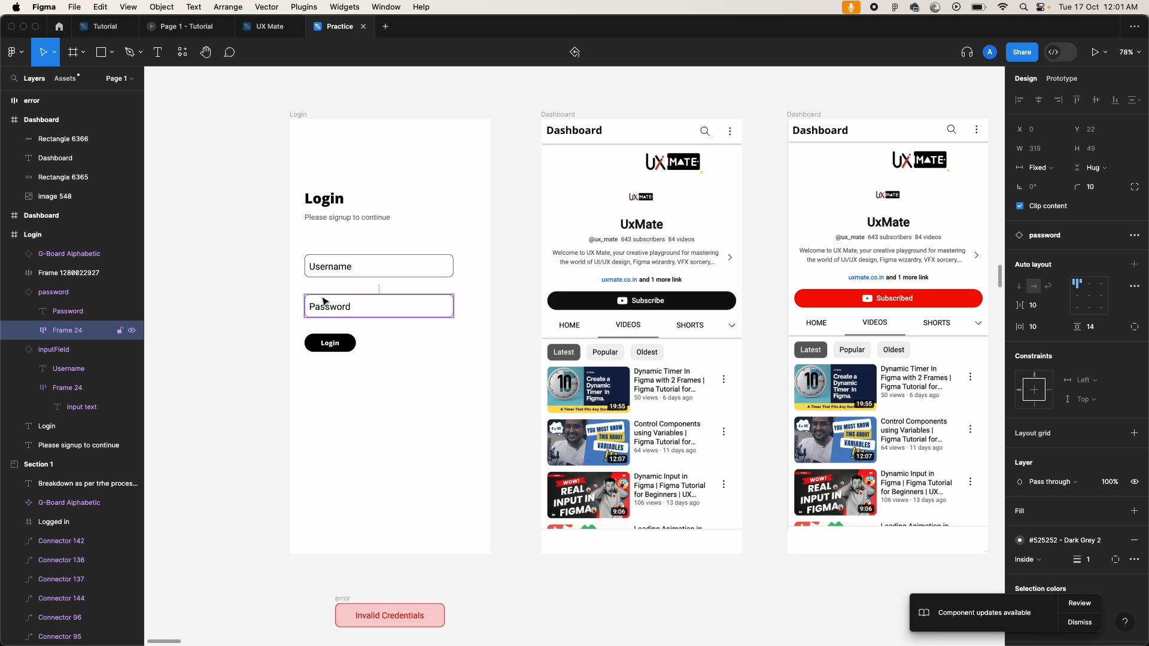
click(28, 330)
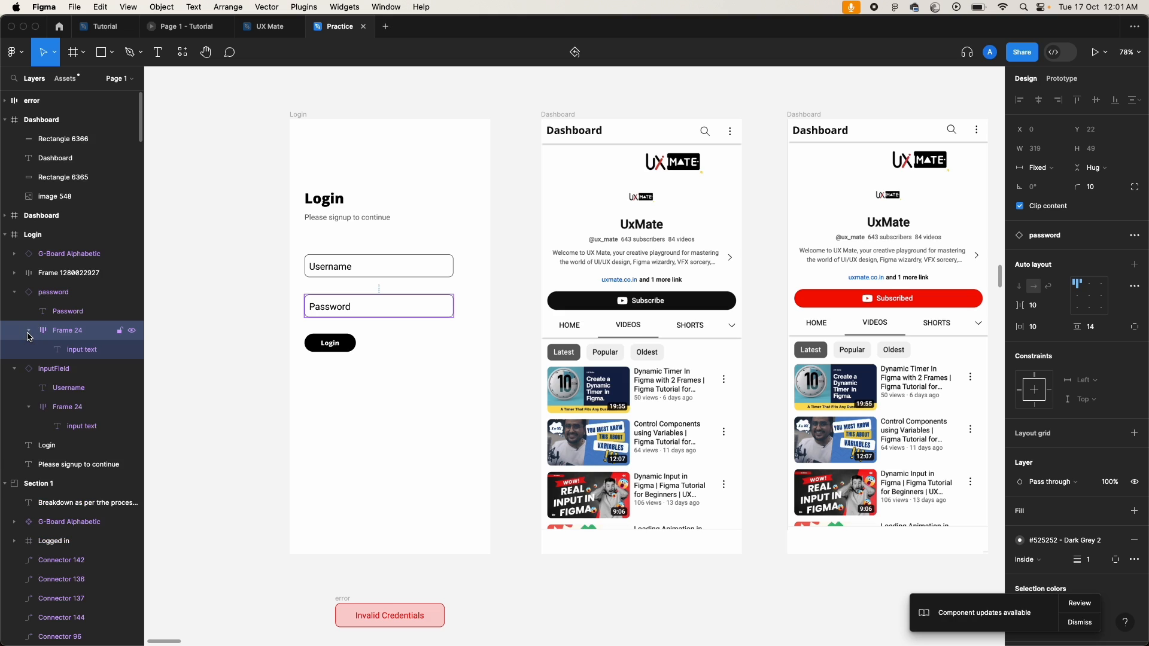
click(89, 353)
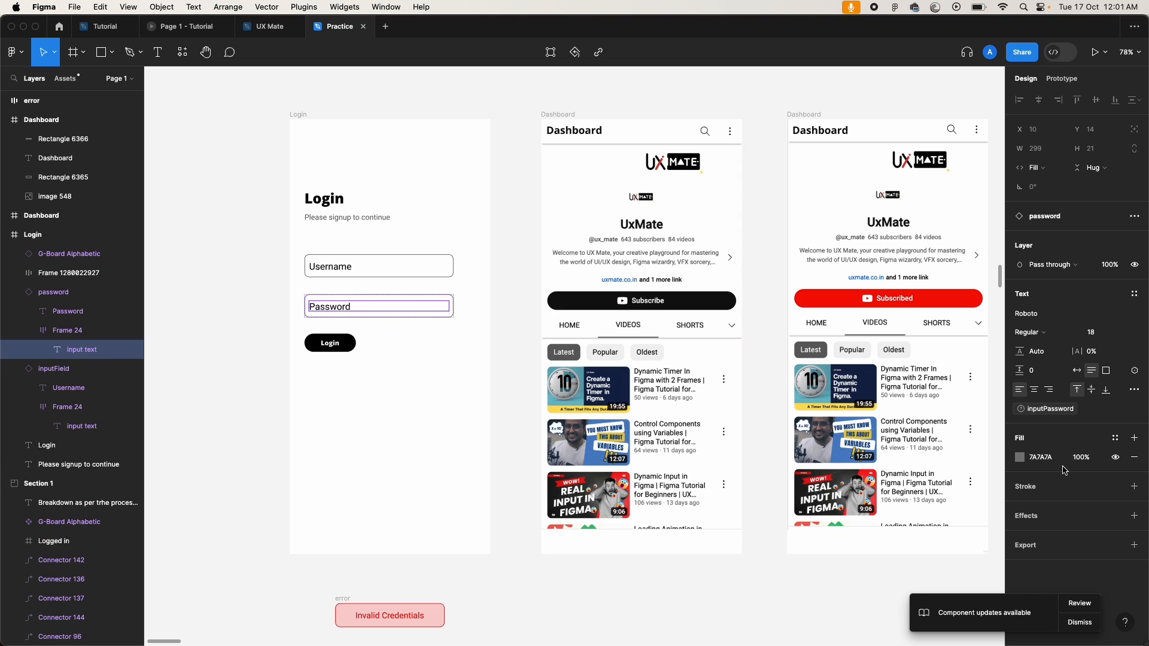
click(1133, 412)
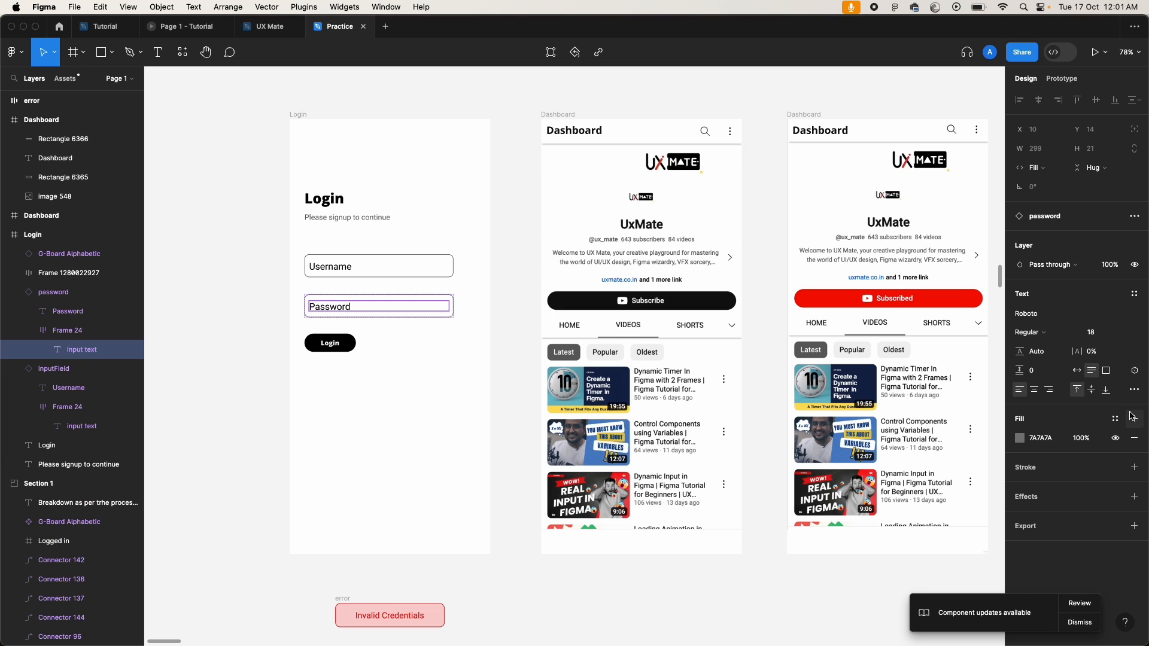
click(1134, 371)
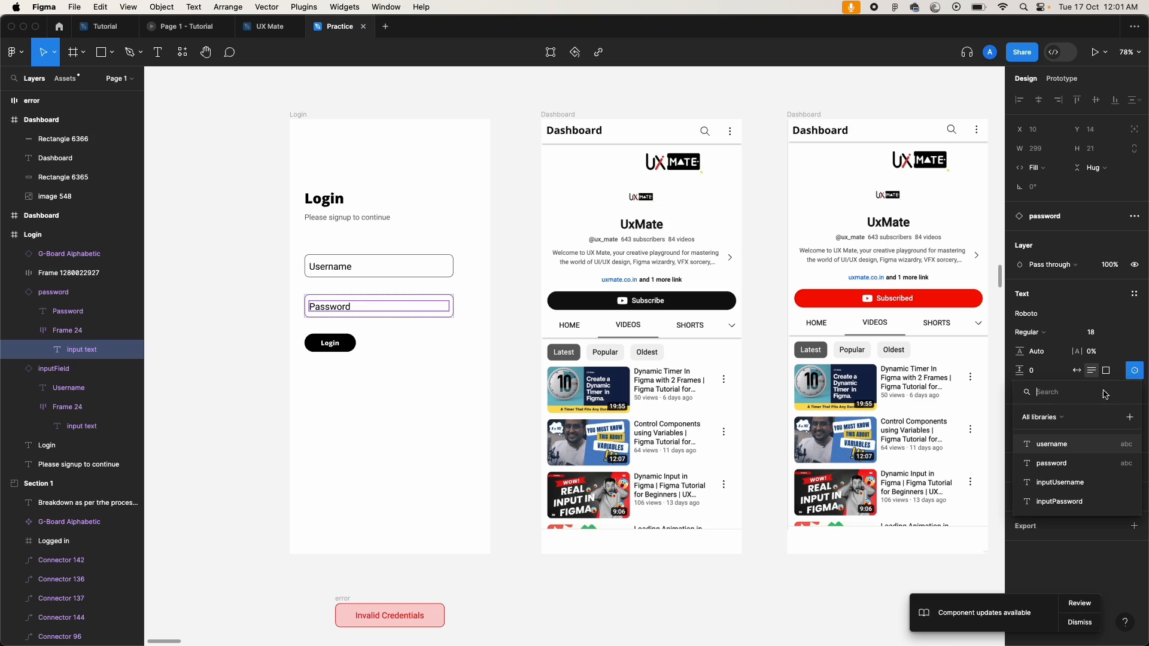
click(1059, 502)
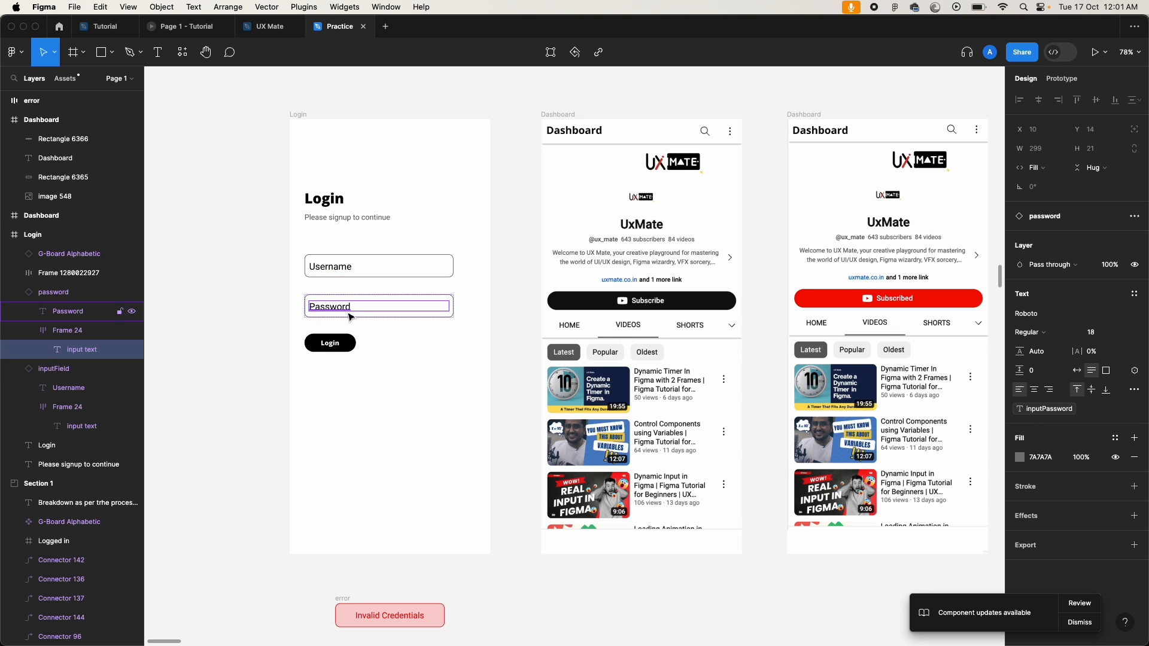
click(279, 302)
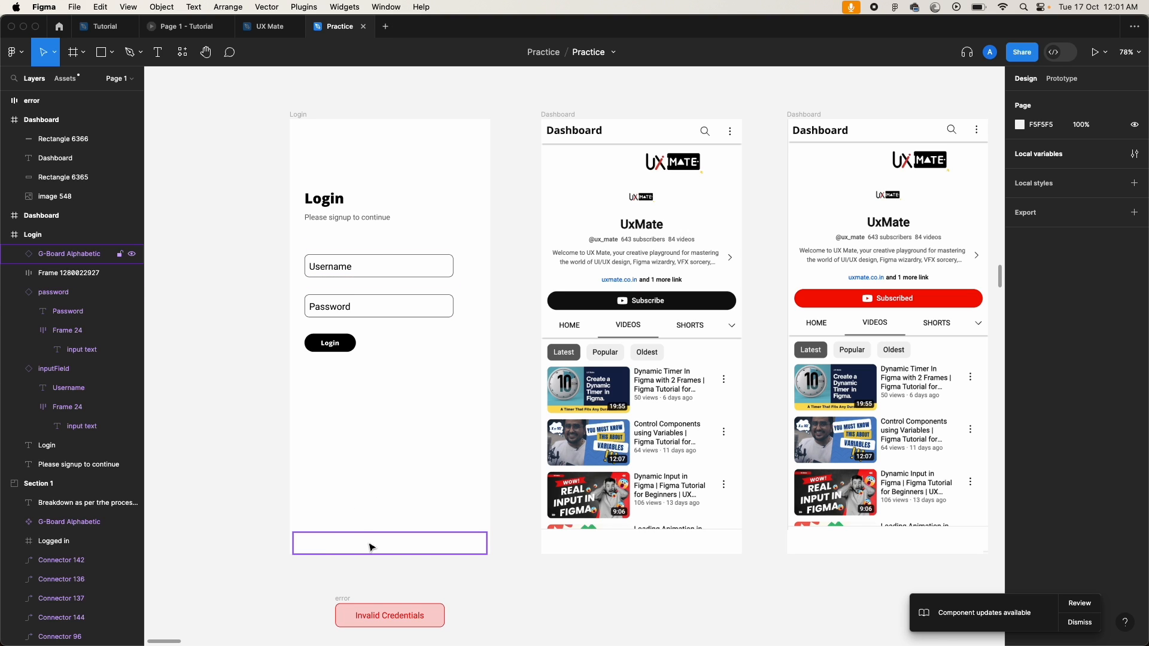
Step: Give the Username field an On click action changing it to Property 1 = selected
click(387, 274)
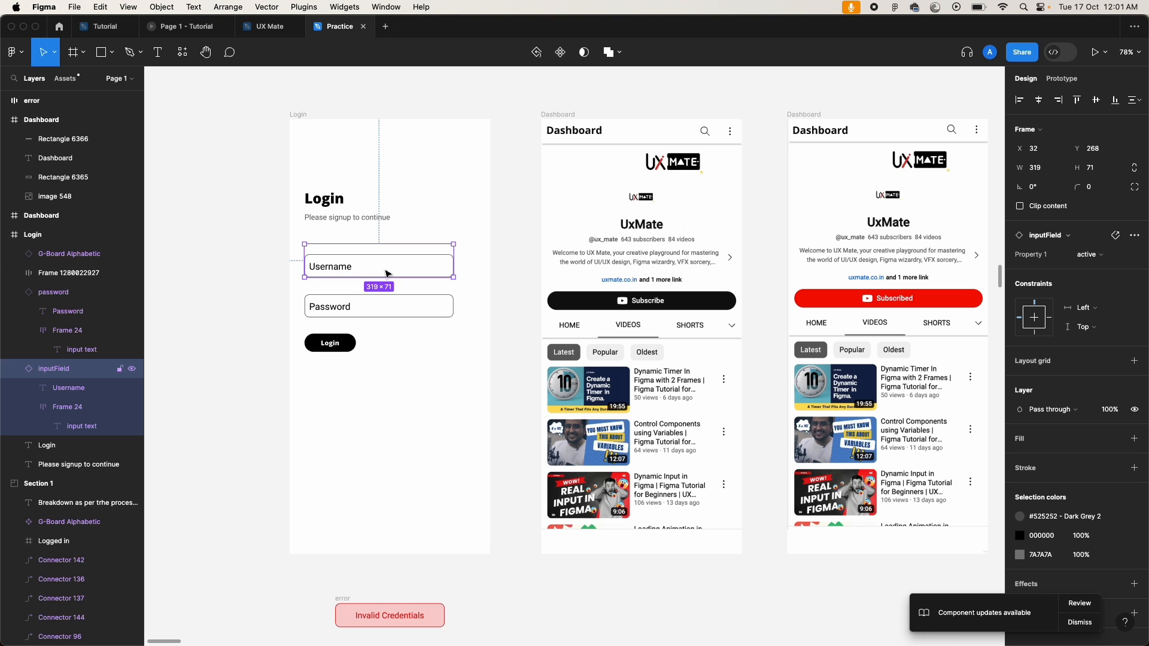
click(1060, 78)
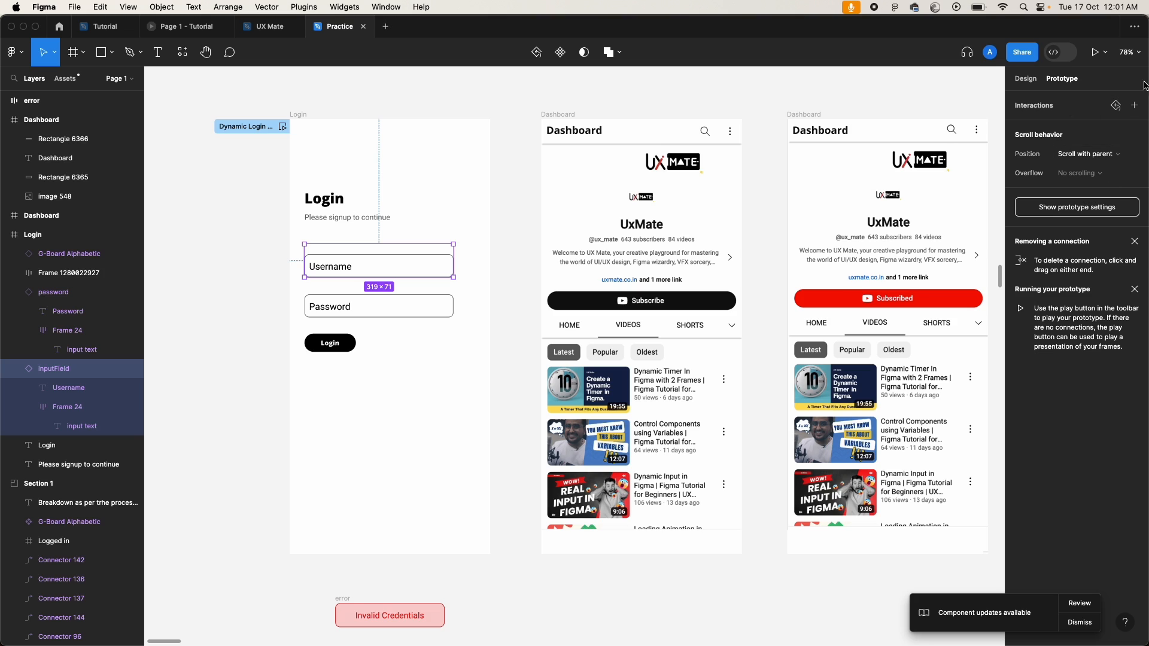
click(1136, 108)
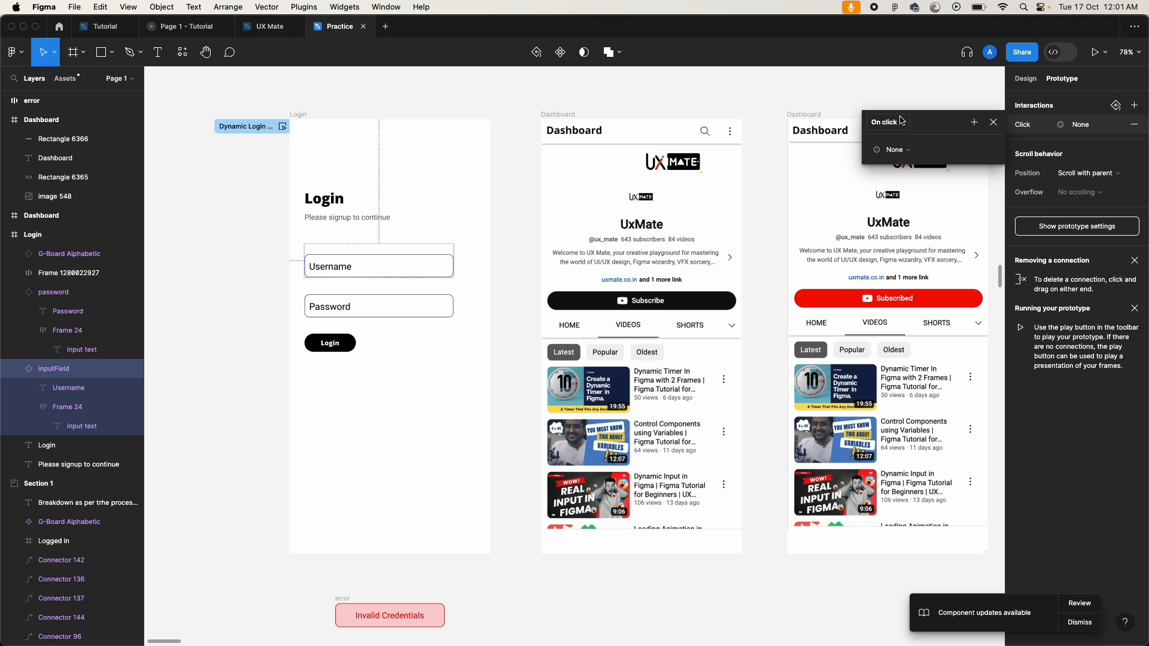
click(896, 152)
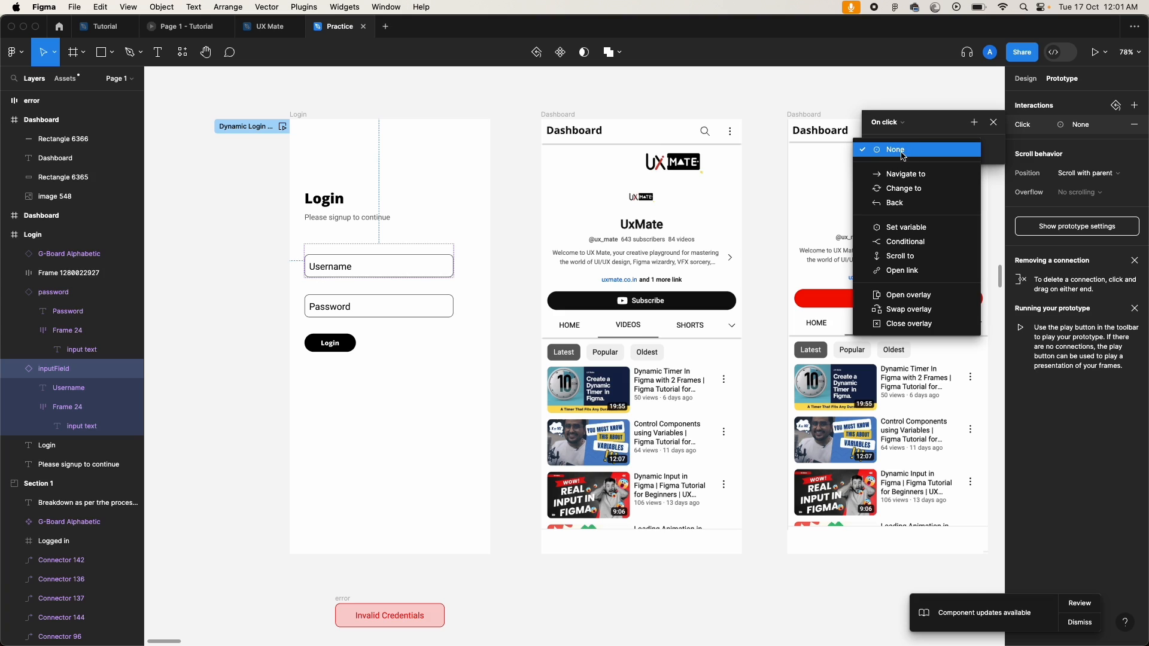
click(918, 193)
click(963, 169)
click(964, 178)
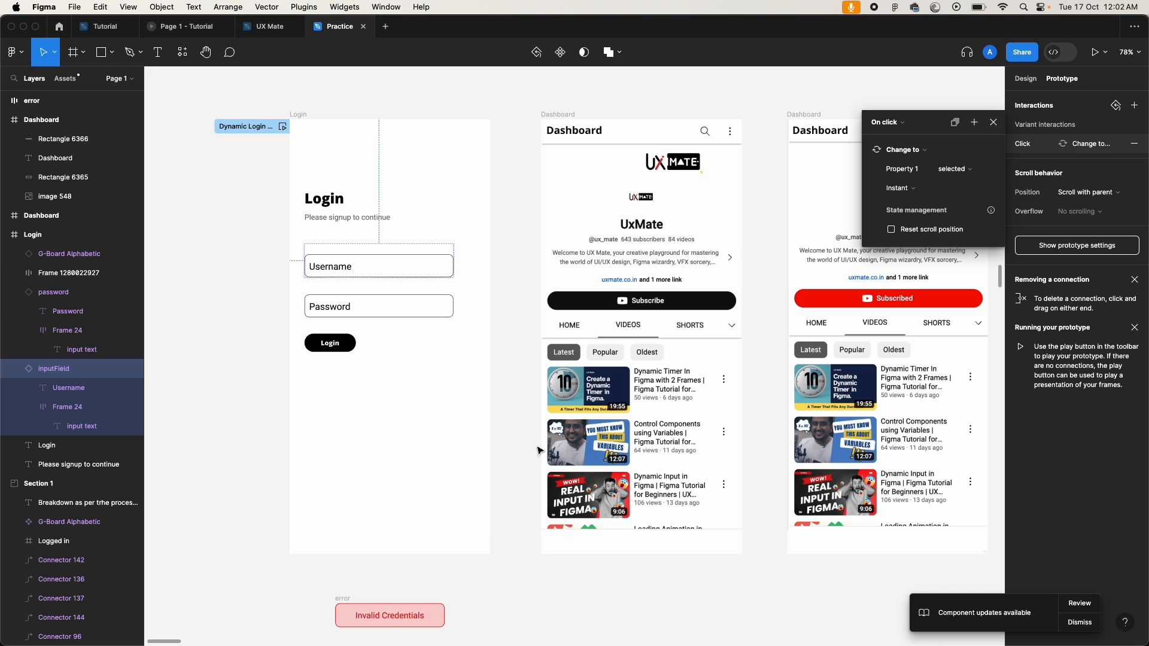
Step: Add a second action to that click setting isKeyboardActive to true
click(976, 123)
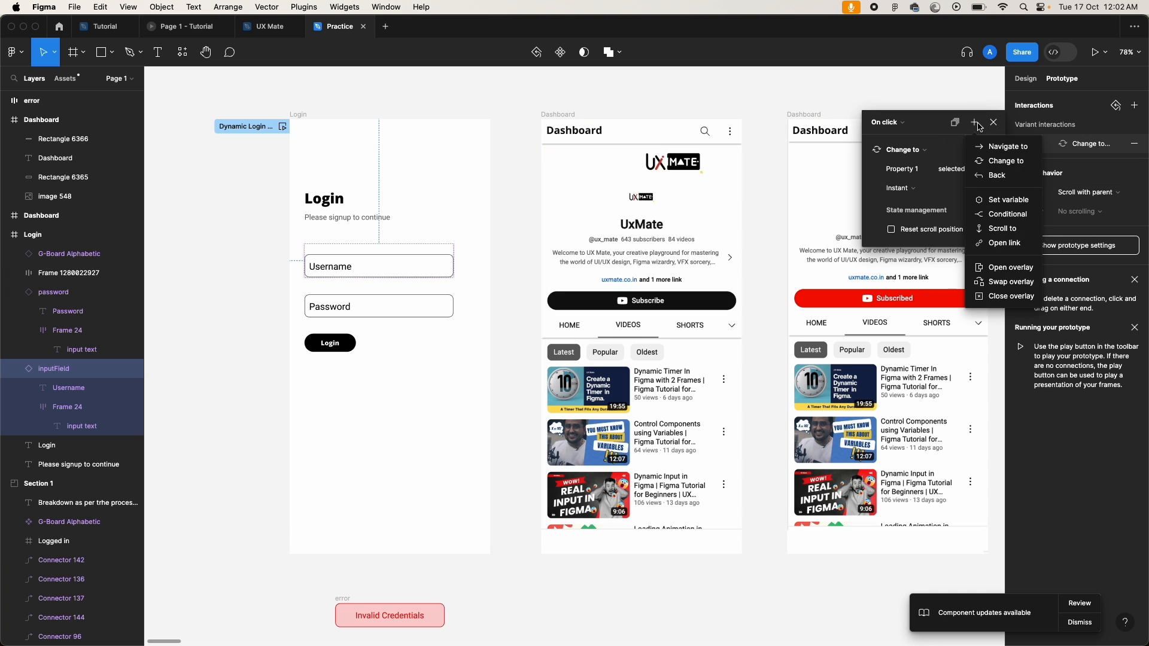
click(1008, 201)
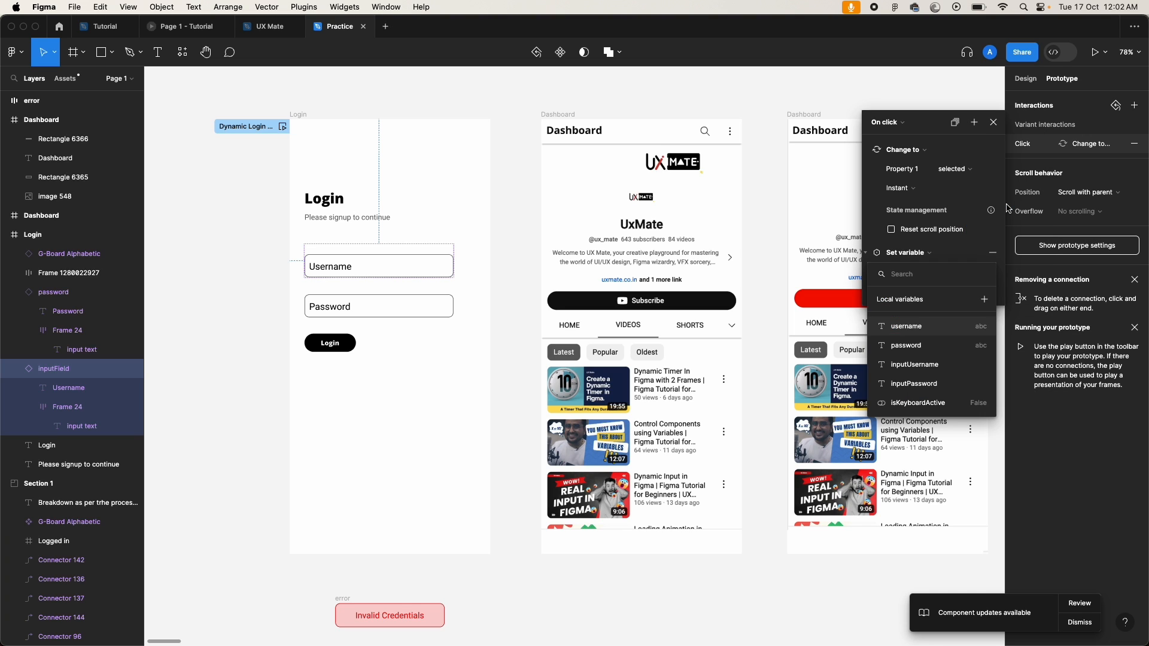
click(911, 405)
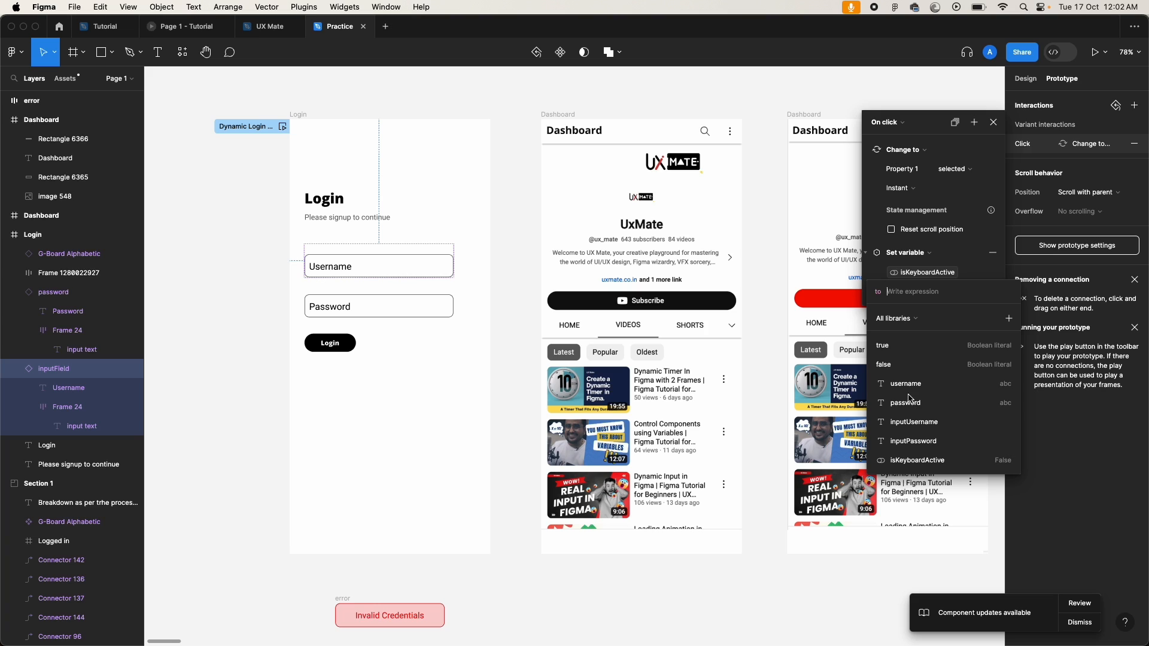
click(899, 352)
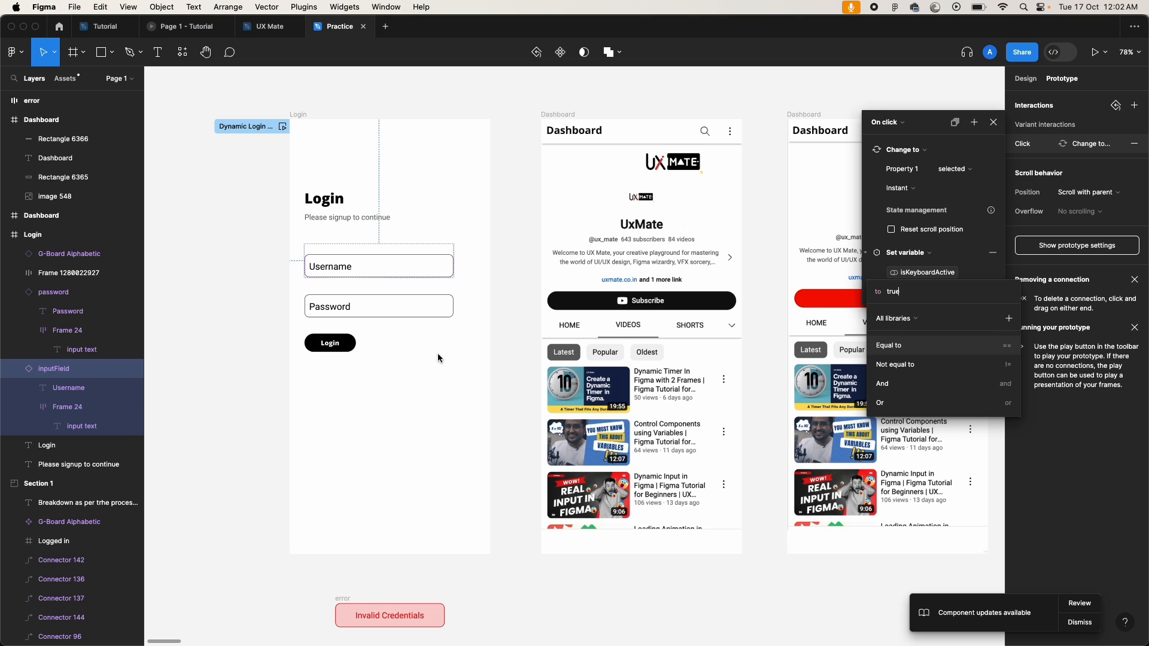
click(450, 374)
click(371, 307)
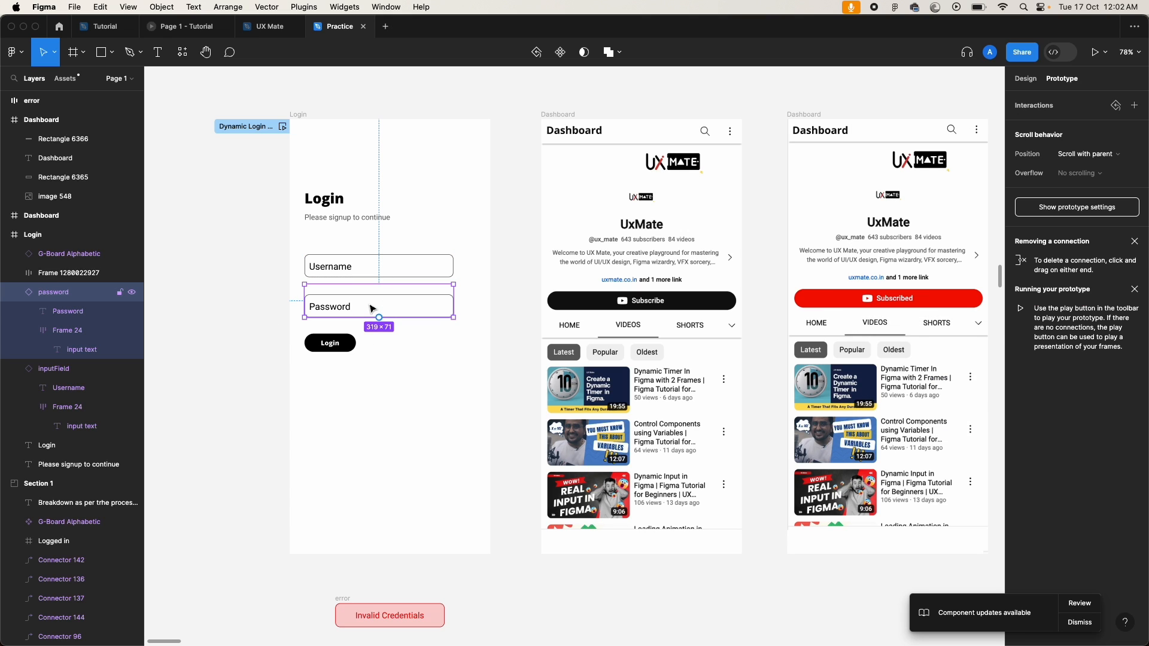
Step: Give the Password field an On click action changing it to Property 1 = selected
click(1134, 105)
click(902, 155)
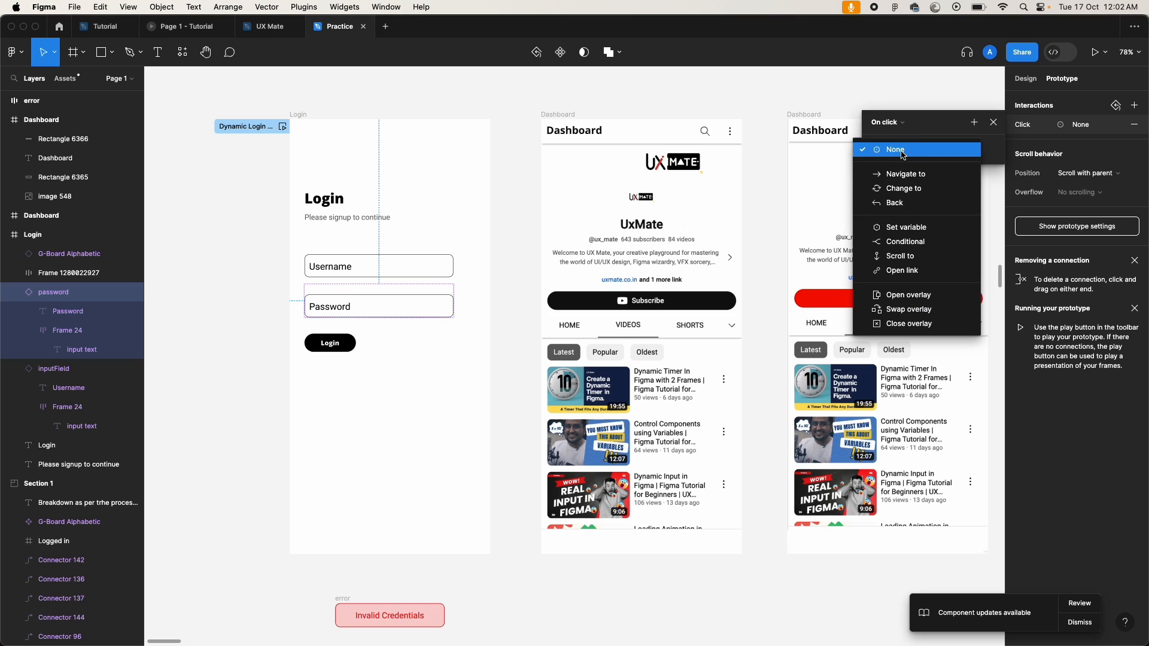
click(921, 189)
click(976, 172)
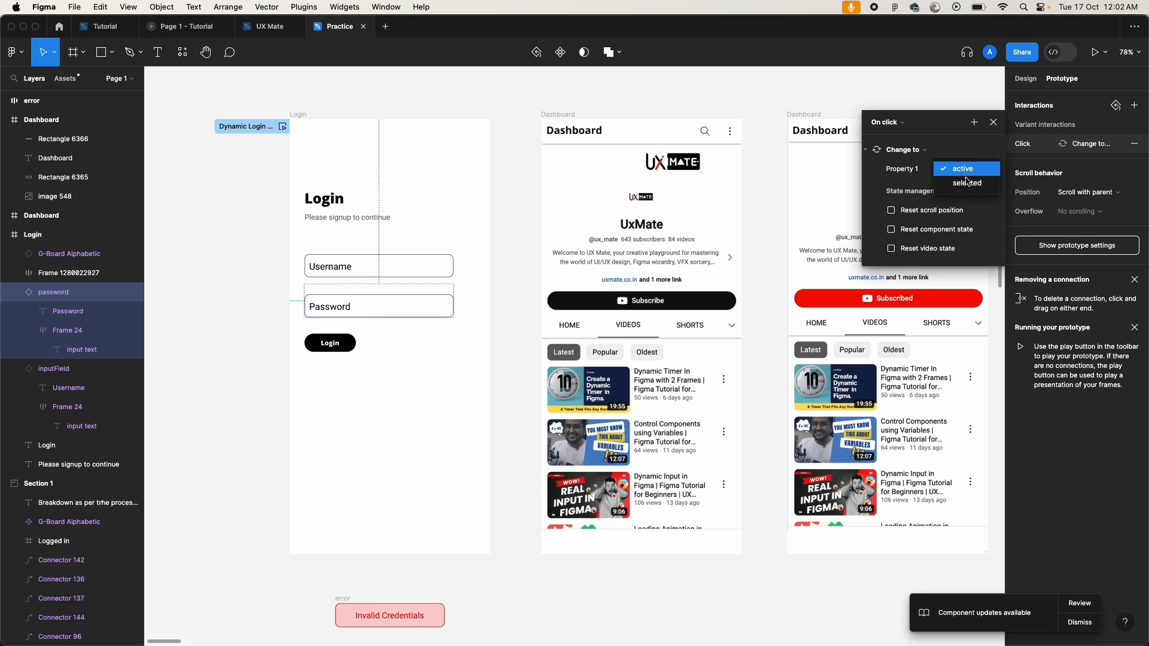
click(963, 182)
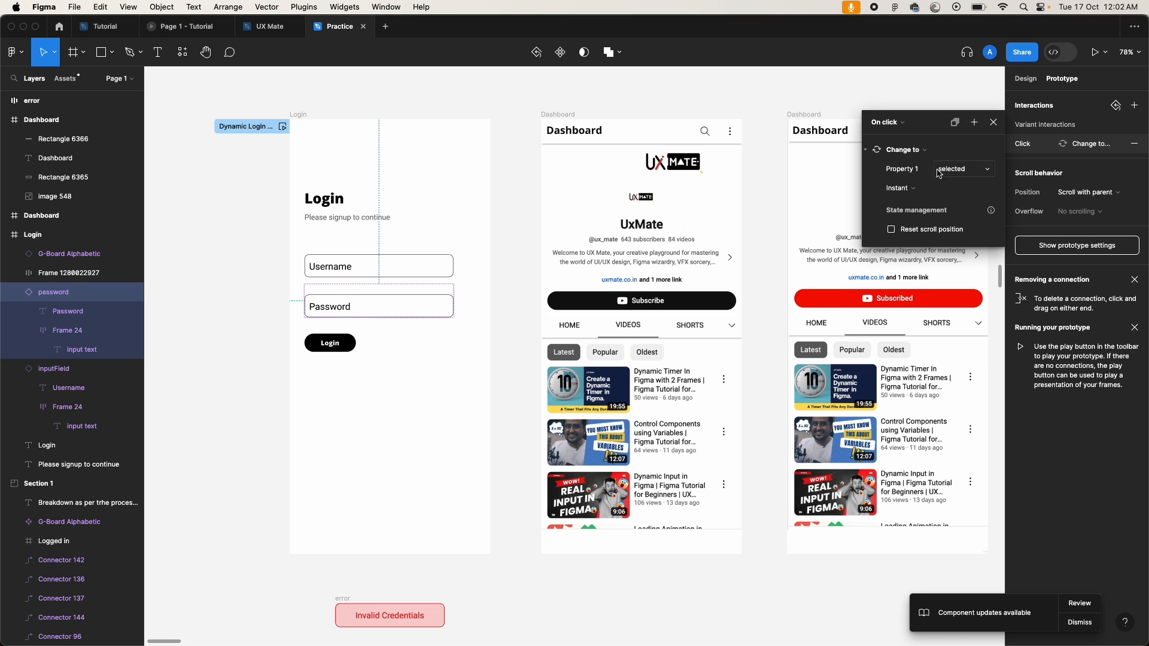
Step: Add a second action to that click setting isKeyboardActive to true
click(975, 123)
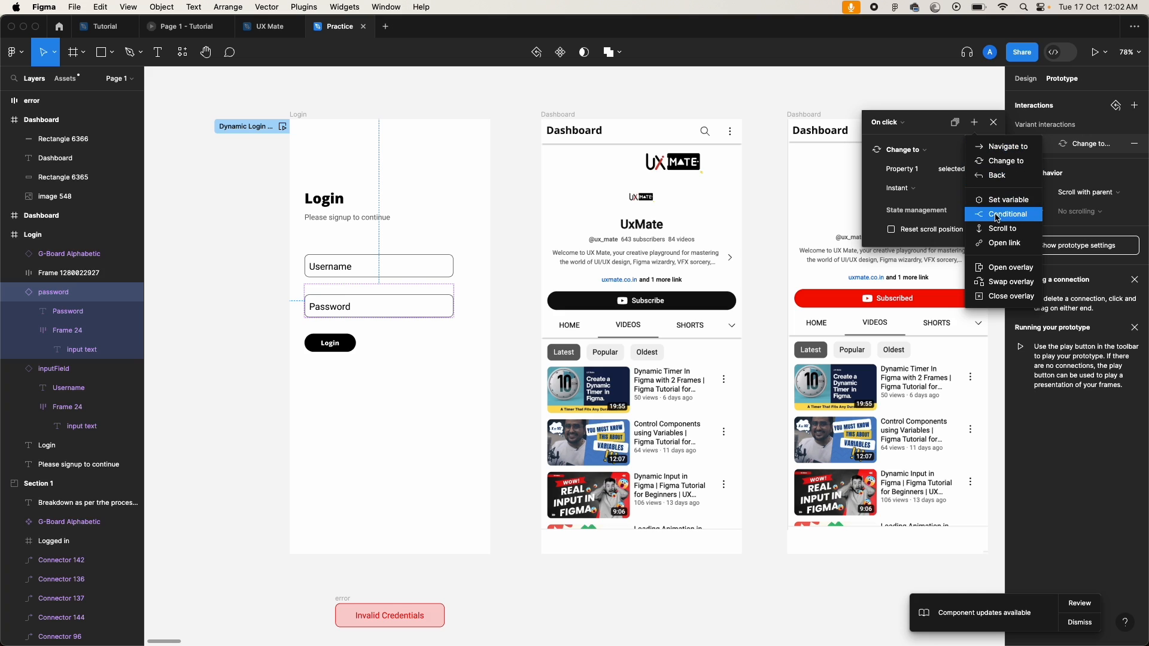
click(1008, 202)
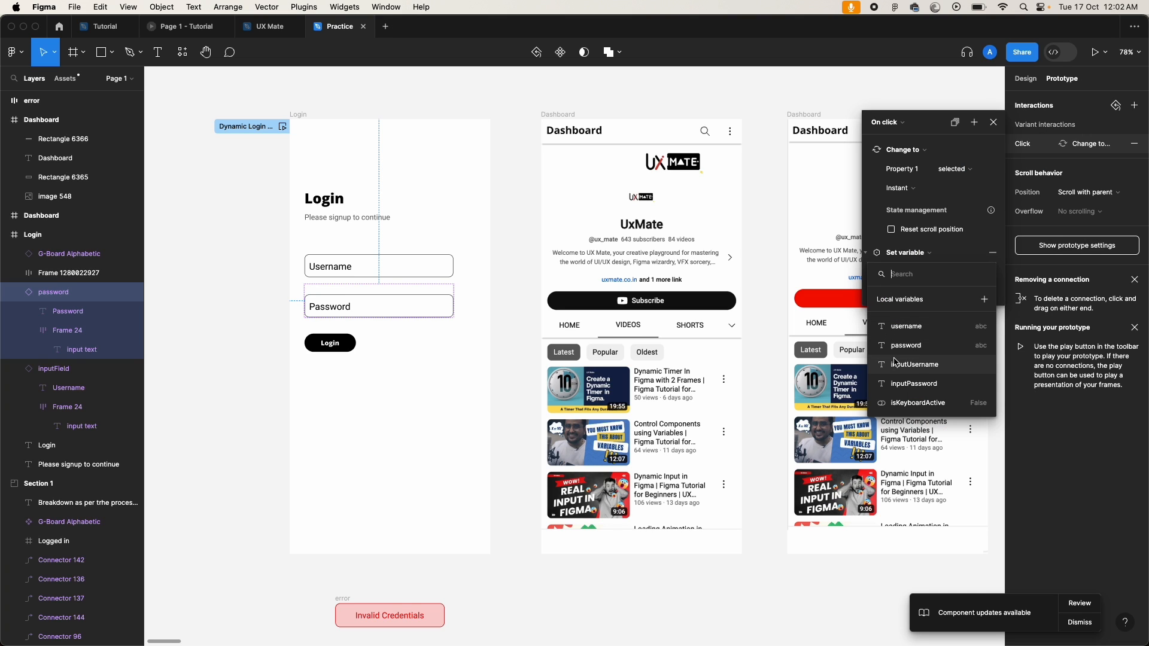
click(918, 403)
click(885, 346)
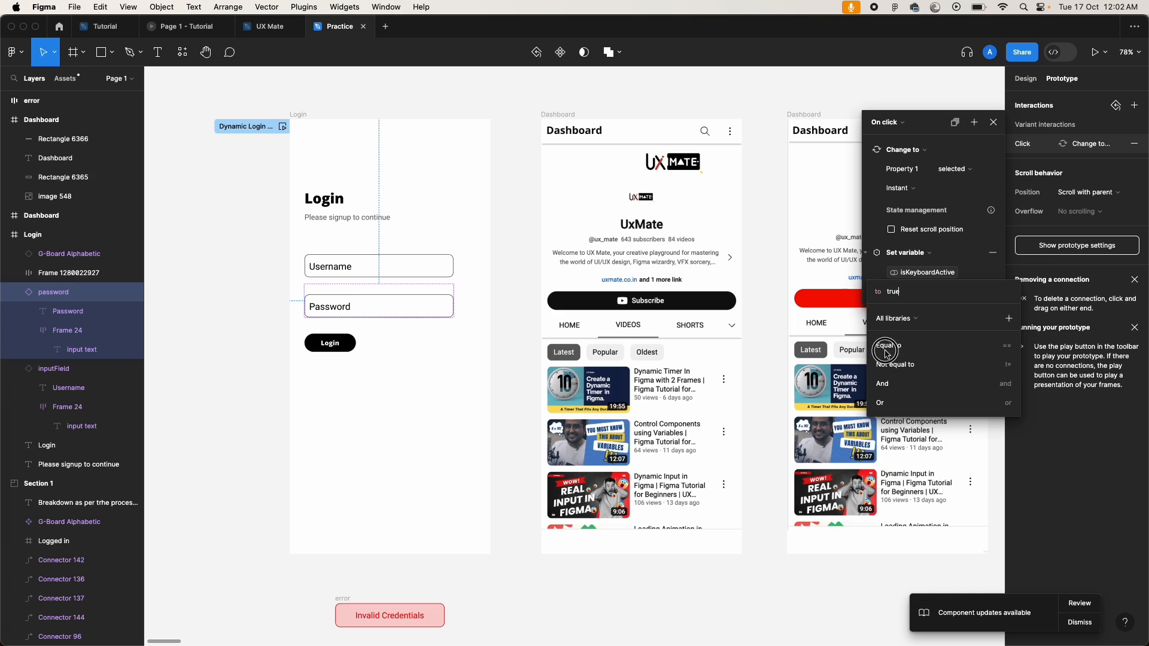
click(454, 353)
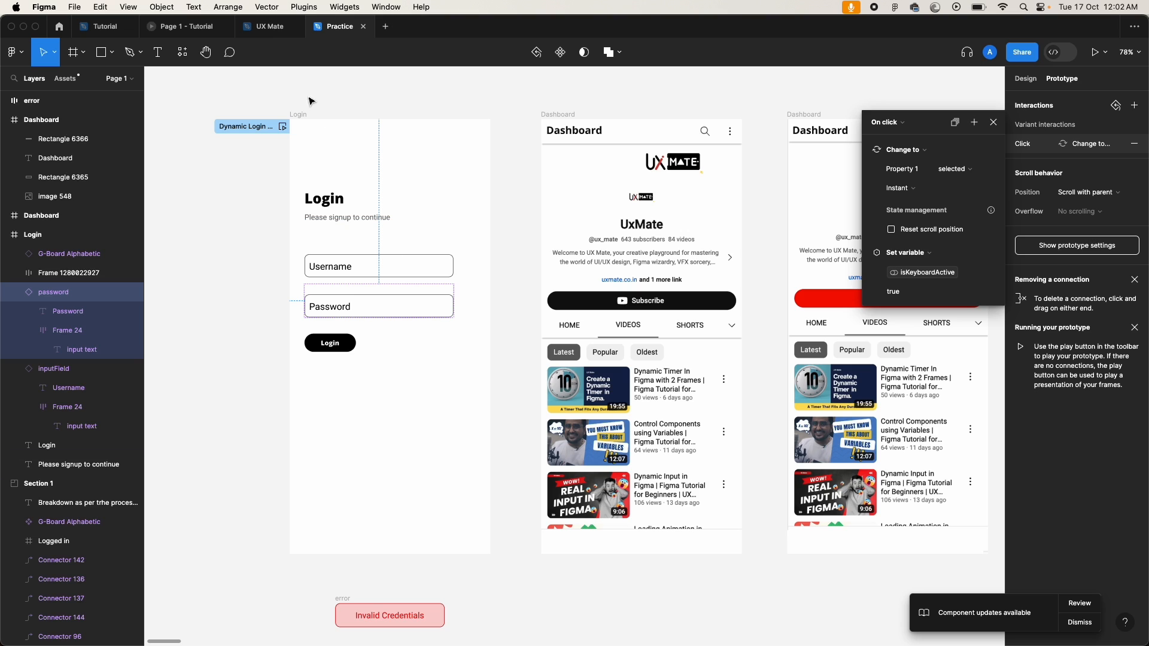
click(299, 114)
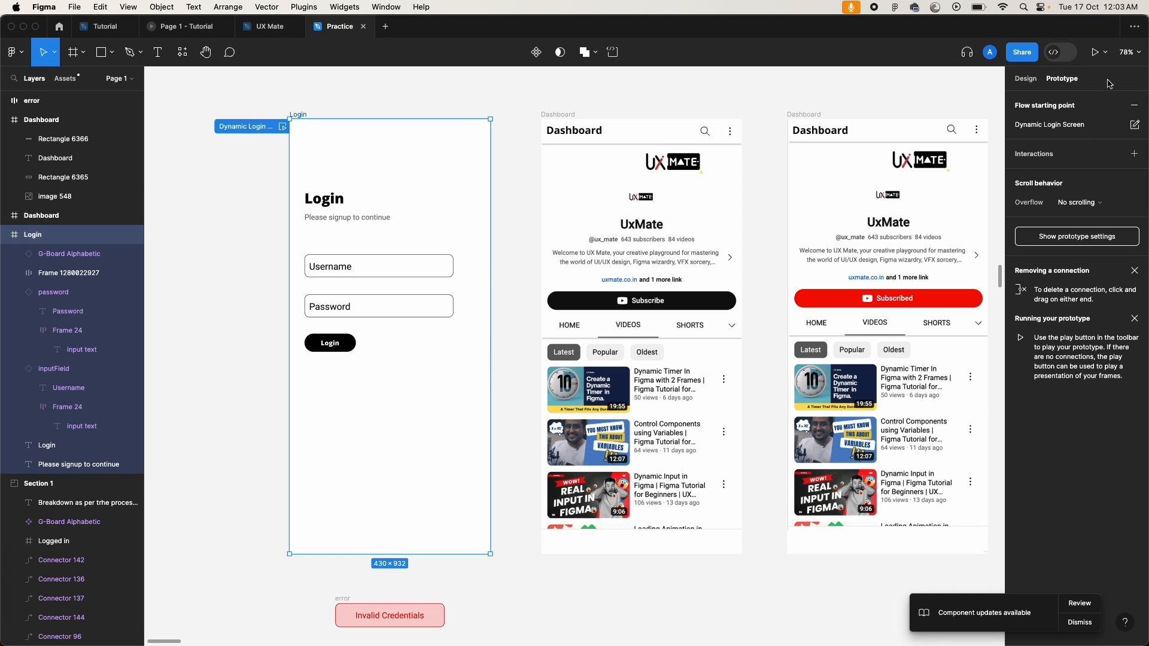
Step: Give the Login frame an On click action setting isKeyboardActive to false, then preview the prototype
click(1135, 154)
click(898, 200)
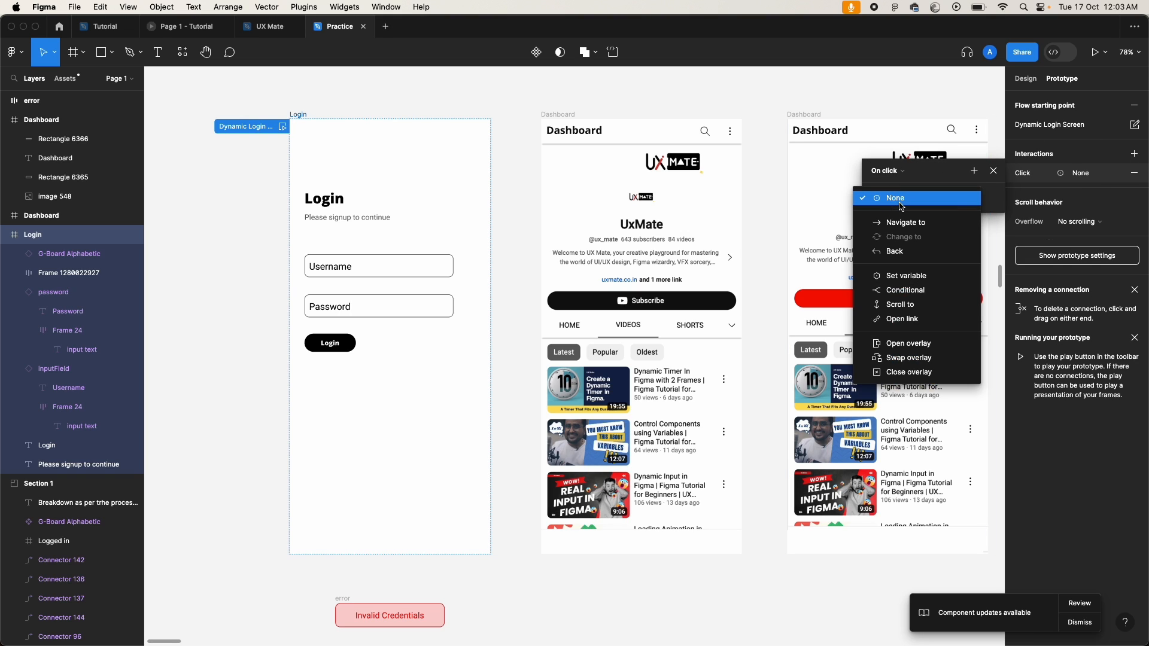
click(919, 276)
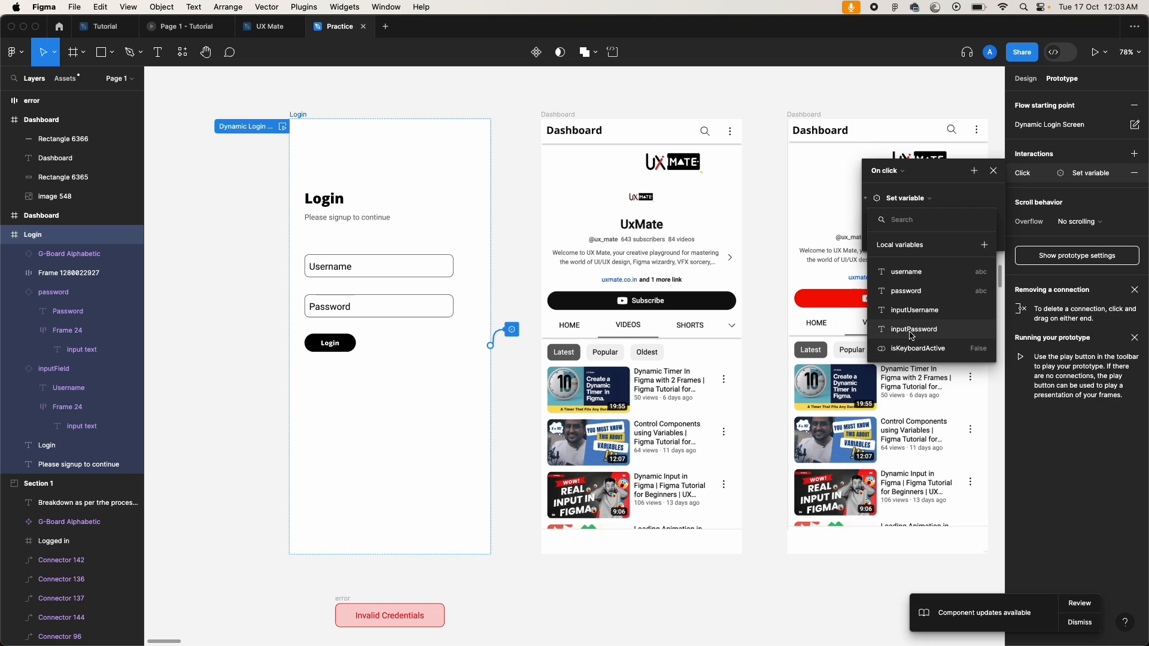
click(918, 349)
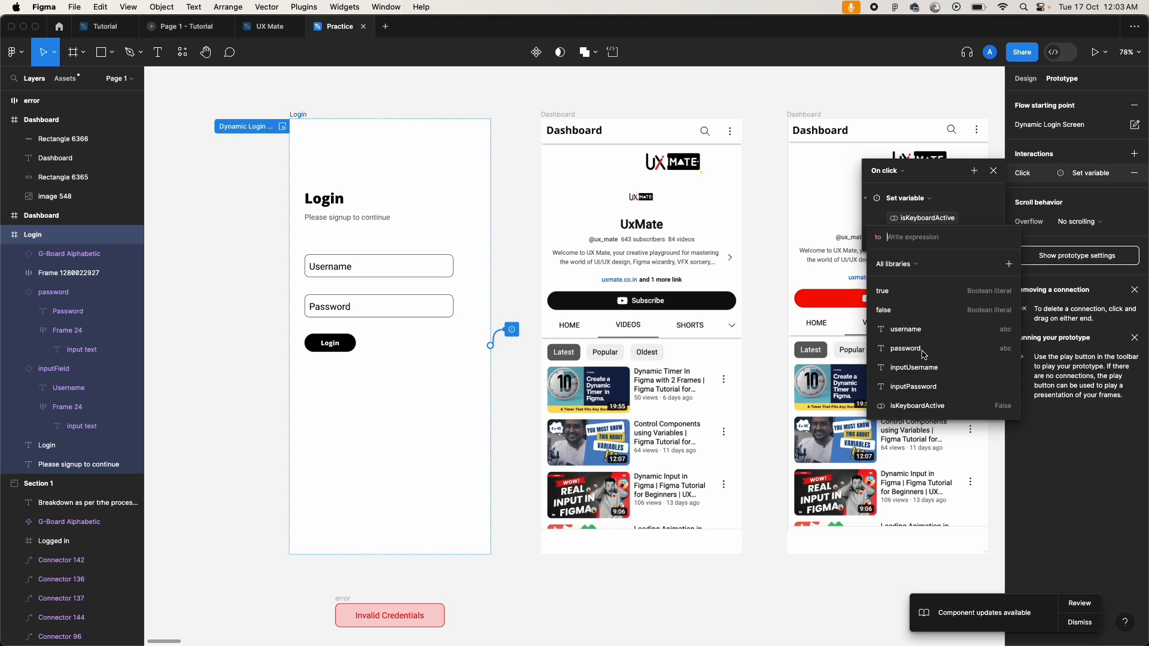
click(891, 311)
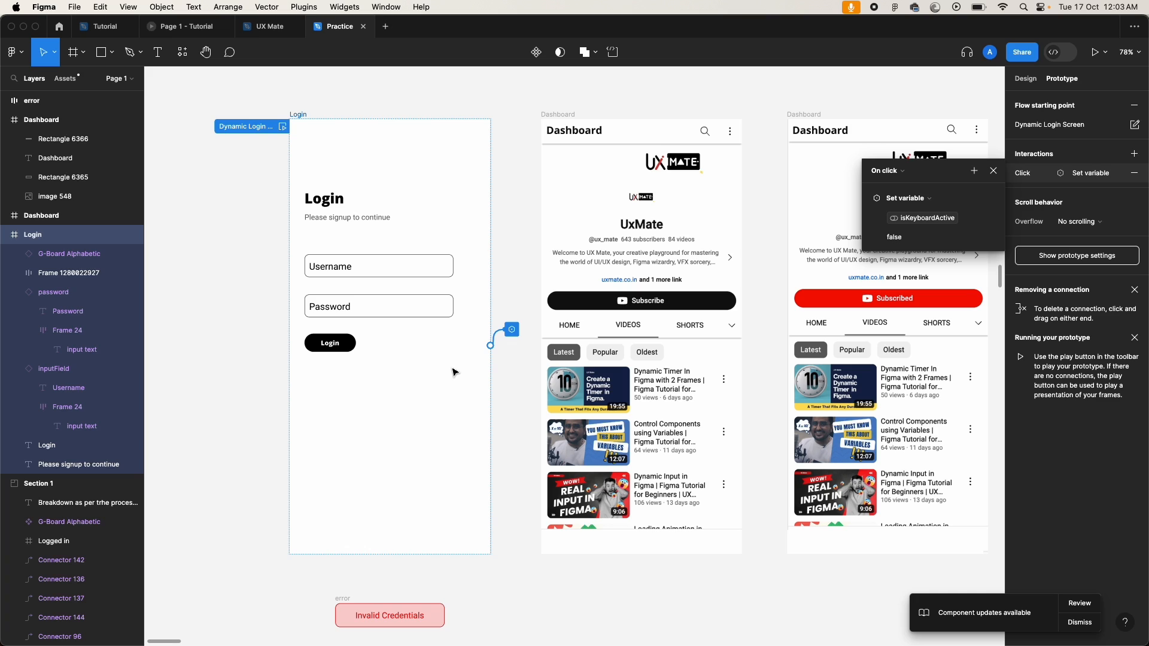
key(shift+space)
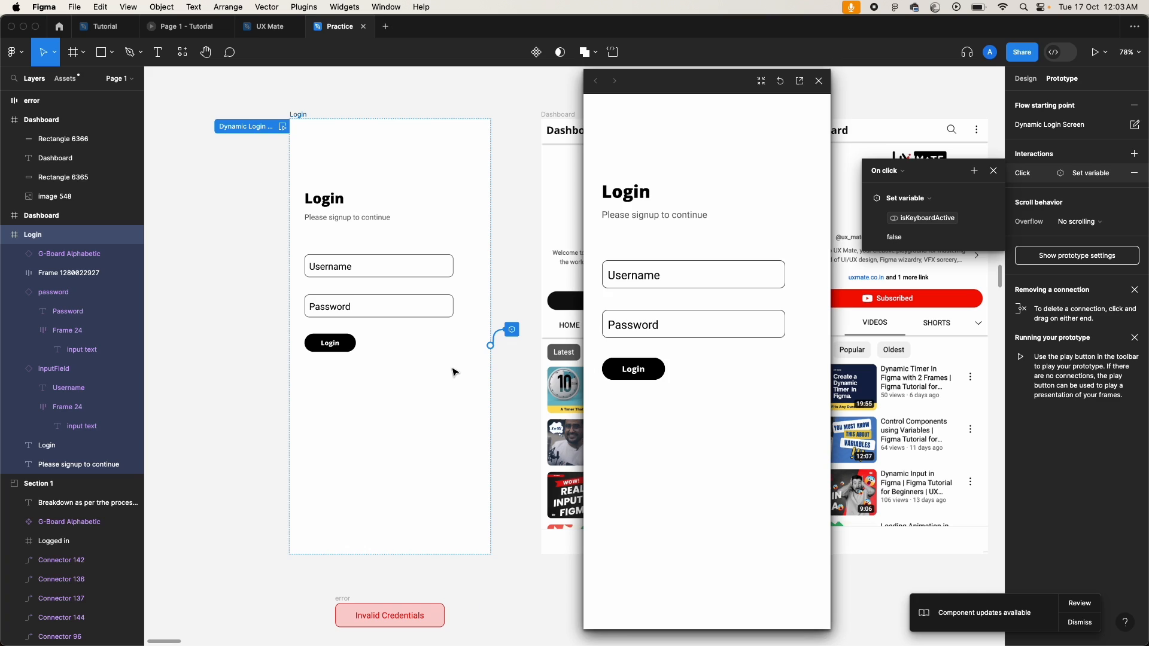
Step: Tap Username, Password and empty space to confirm the keyboard shows and hides, then close the preview
click(708, 278)
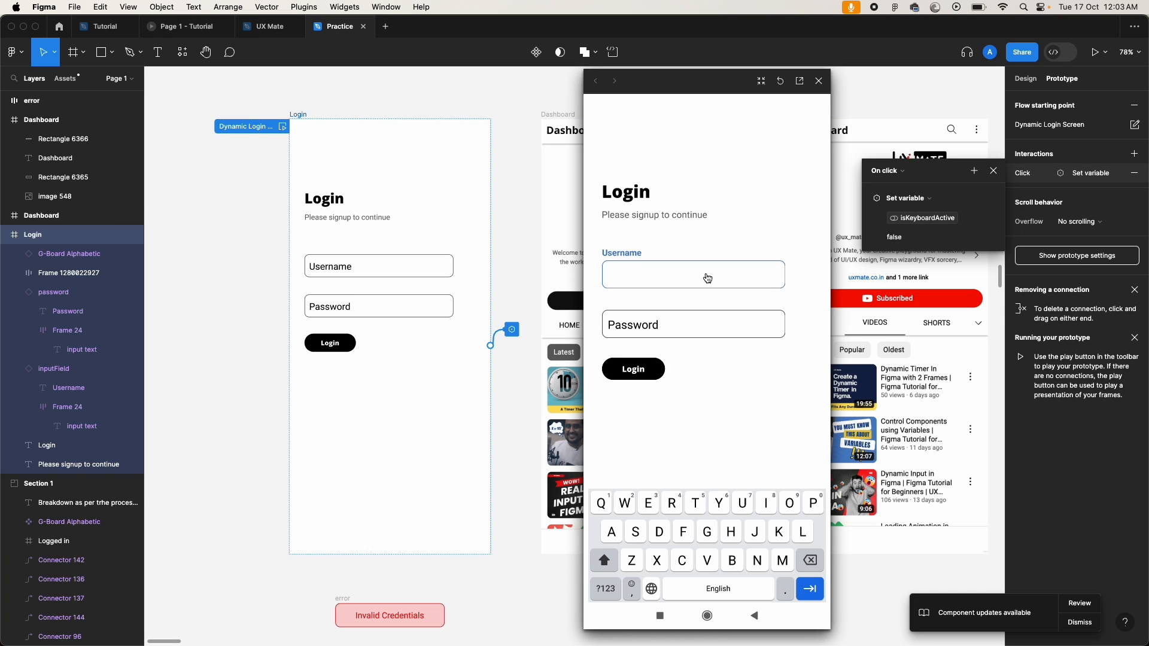
click(717, 430)
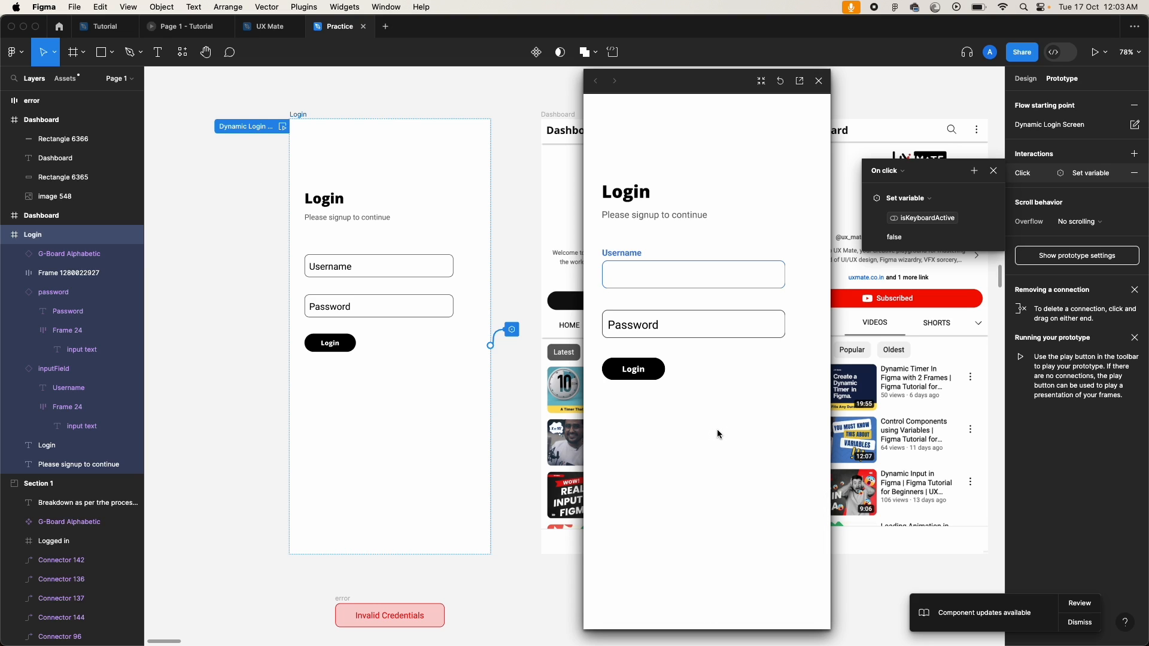
click(719, 329)
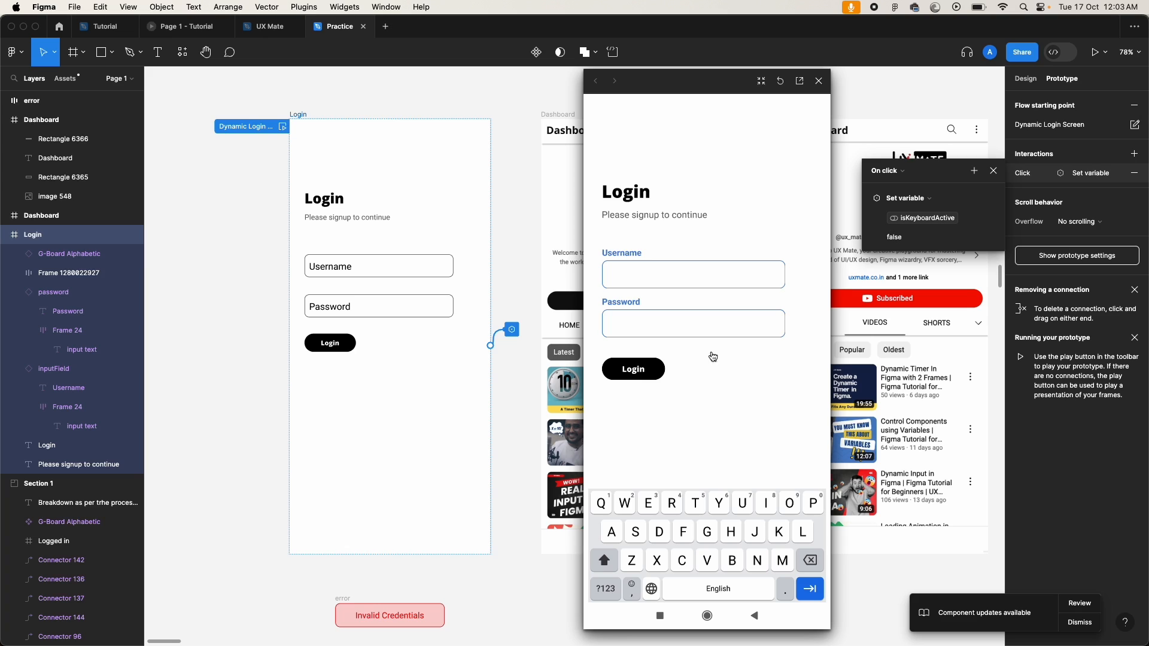
click(716, 438)
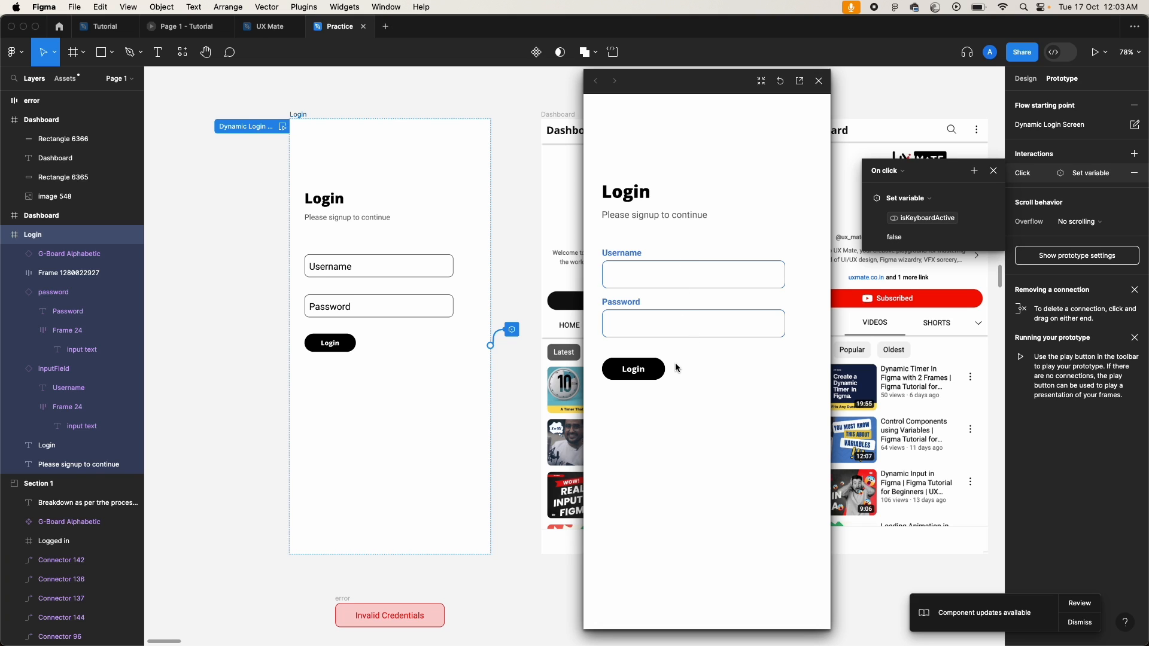
click(781, 82)
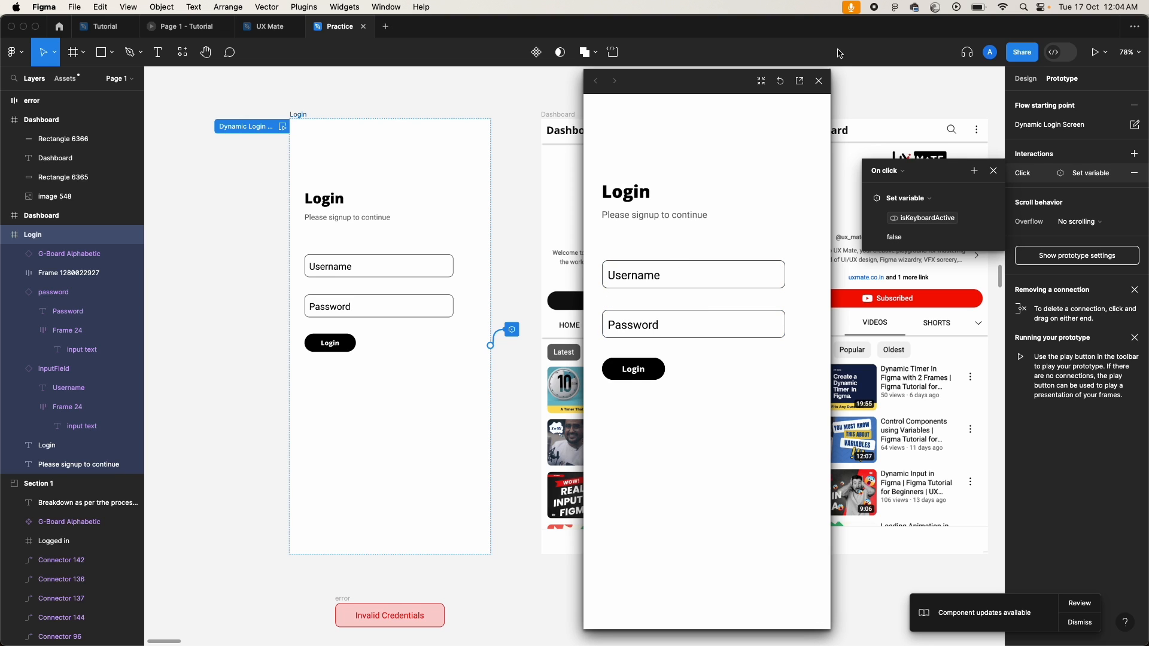
click(819, 81)
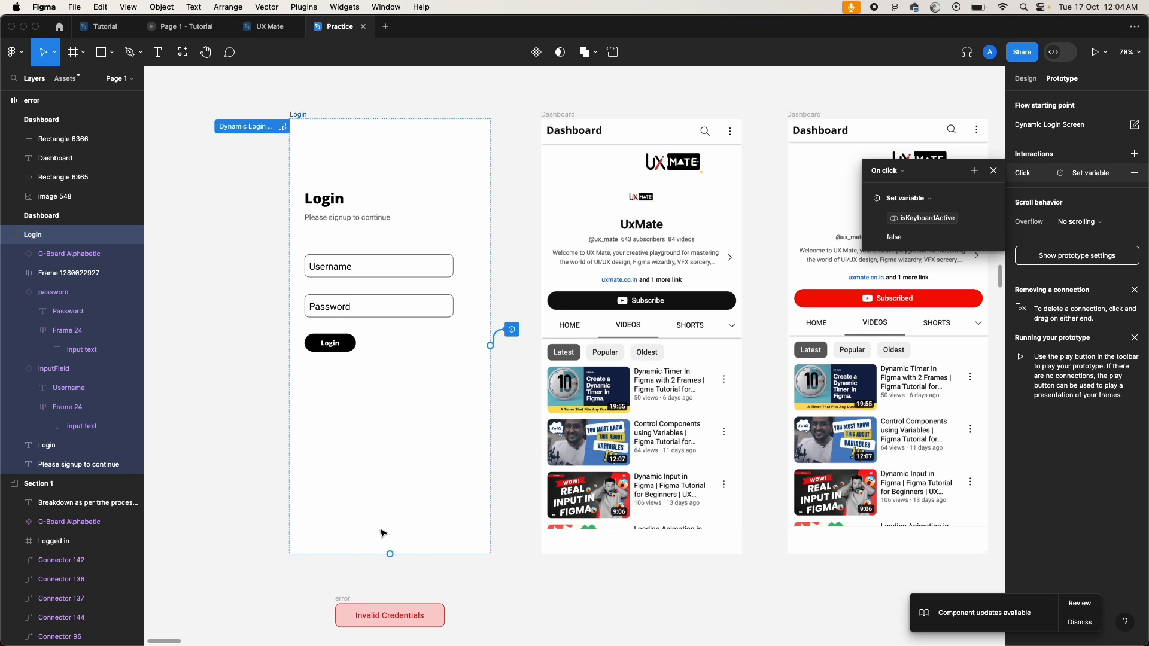
Step: Inspect the G-Board keyboard's properties, undoing an accidental duplicate and a detached isKeyboardActive binding
click(373, 547)
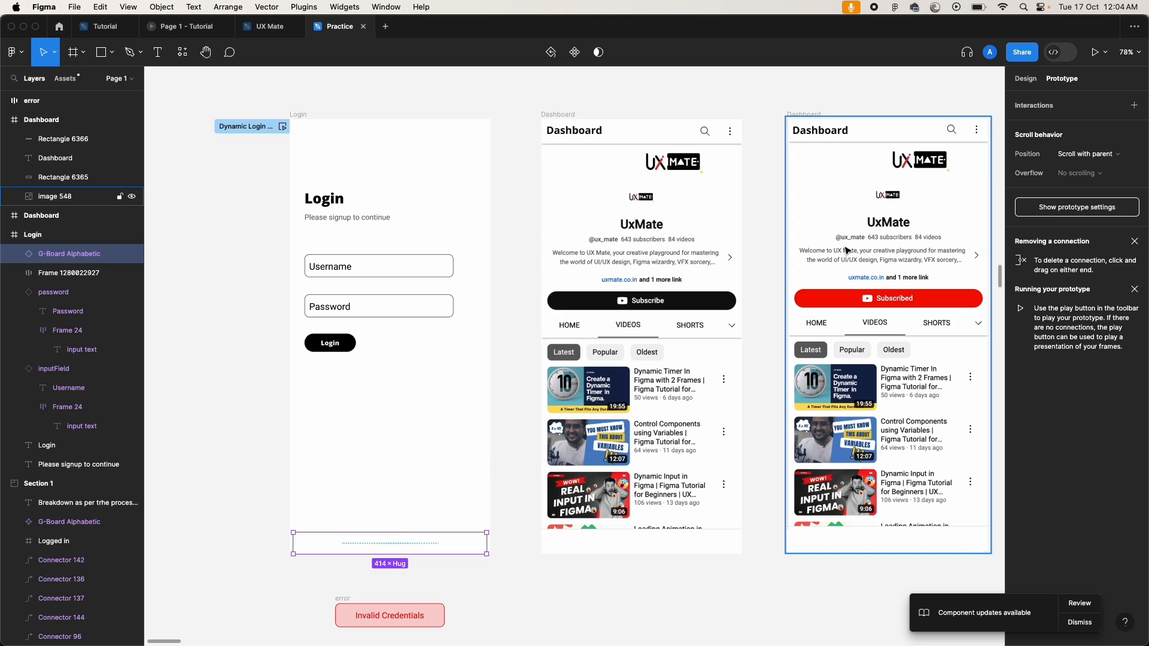
click(1025, 79)
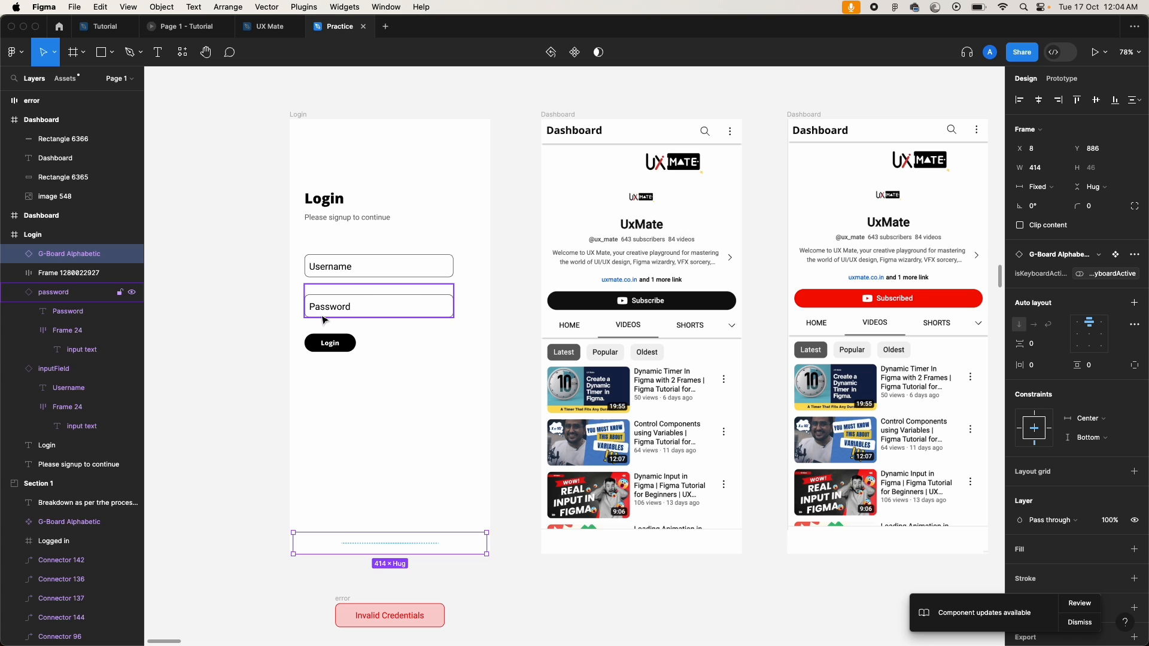
scroll(349, 428, down, 5)
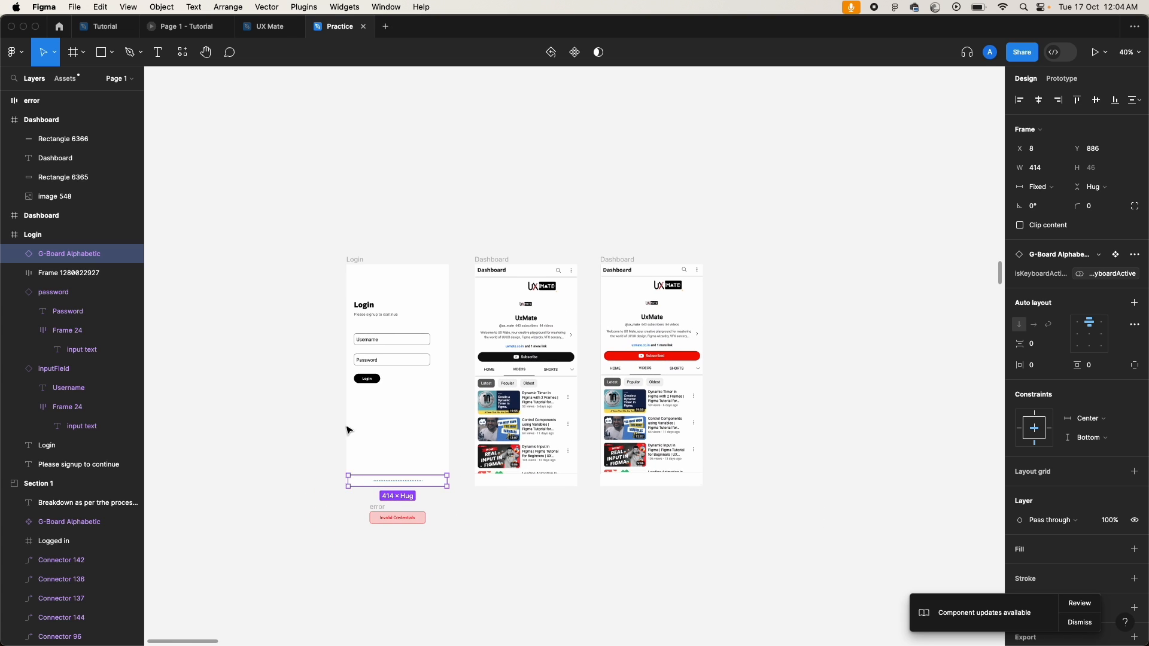
drag(376, 484, 256, 374)
key(super+z)
mouse_move(1134, 278)
click(1134, 275)
click(1083, 275)
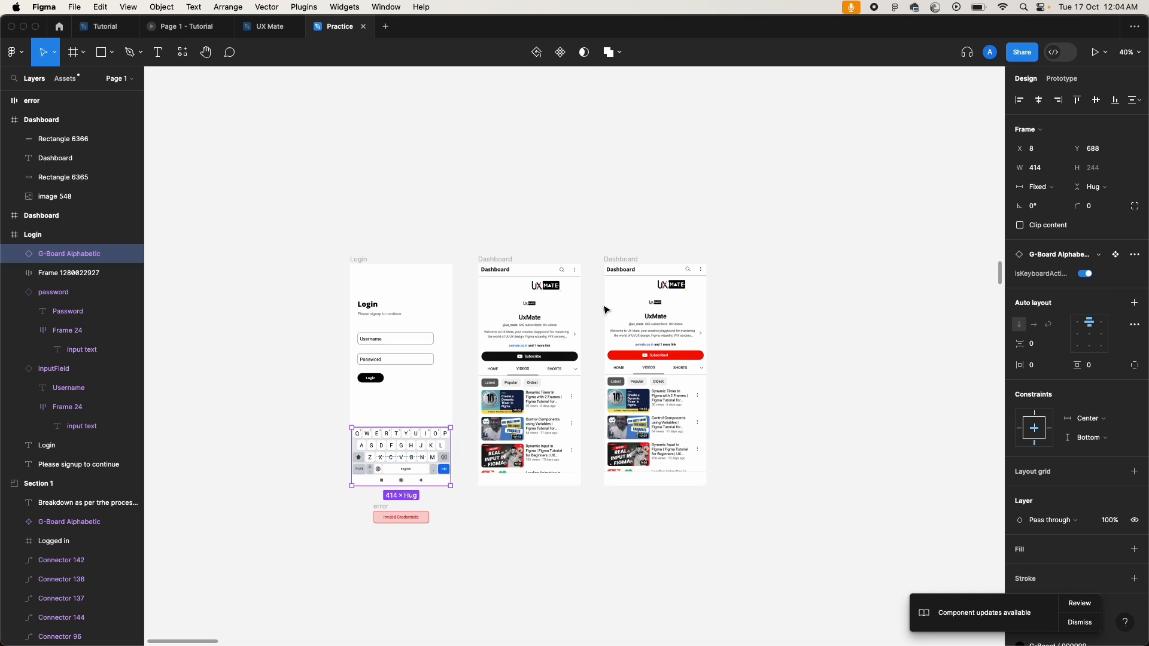
key(super+z)
key(super+z)
Step: Switch isKeyboardActive to True in Local variables and close the list
click(931, 161)
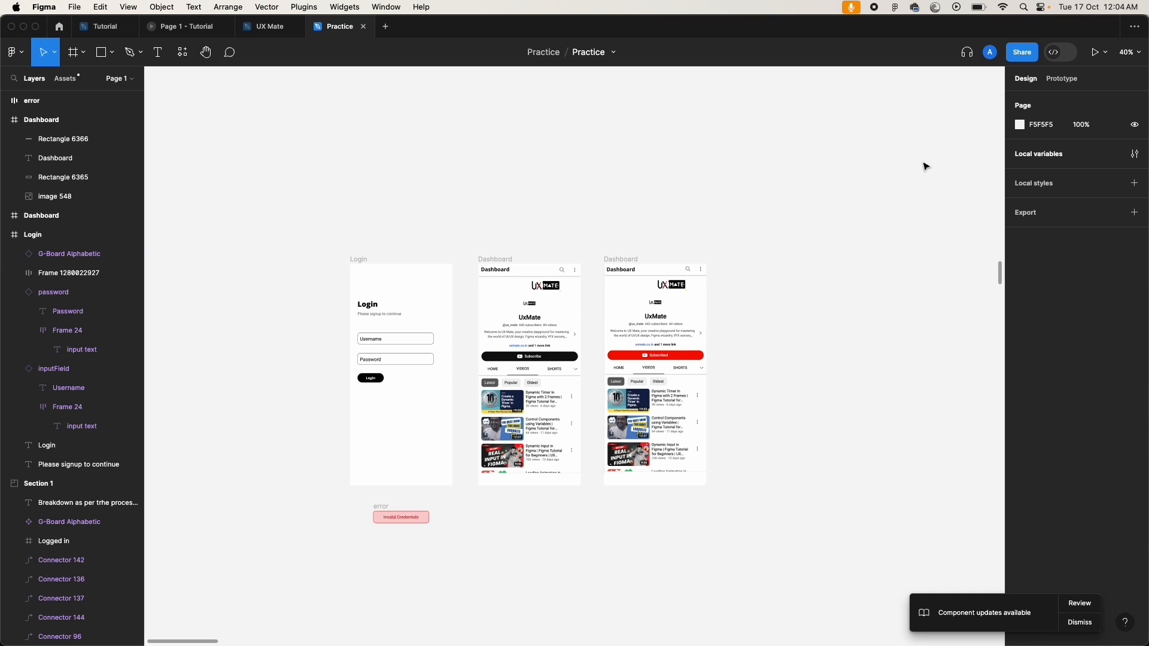
click(1046, 158)
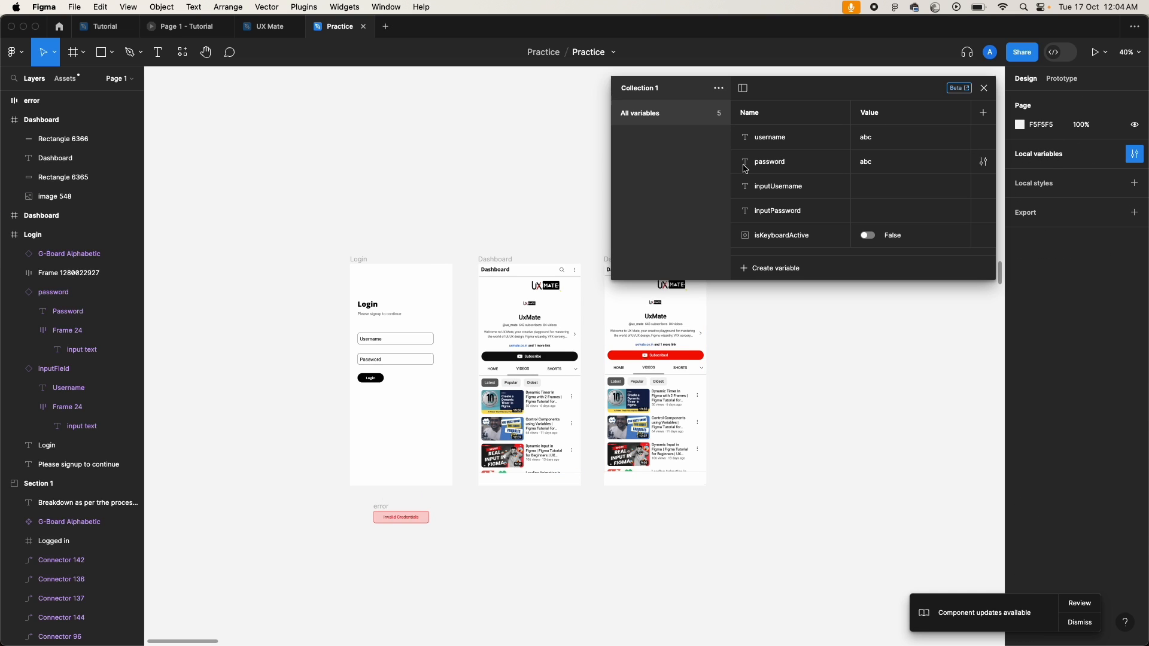
click(869, 237)
click(868, 236)
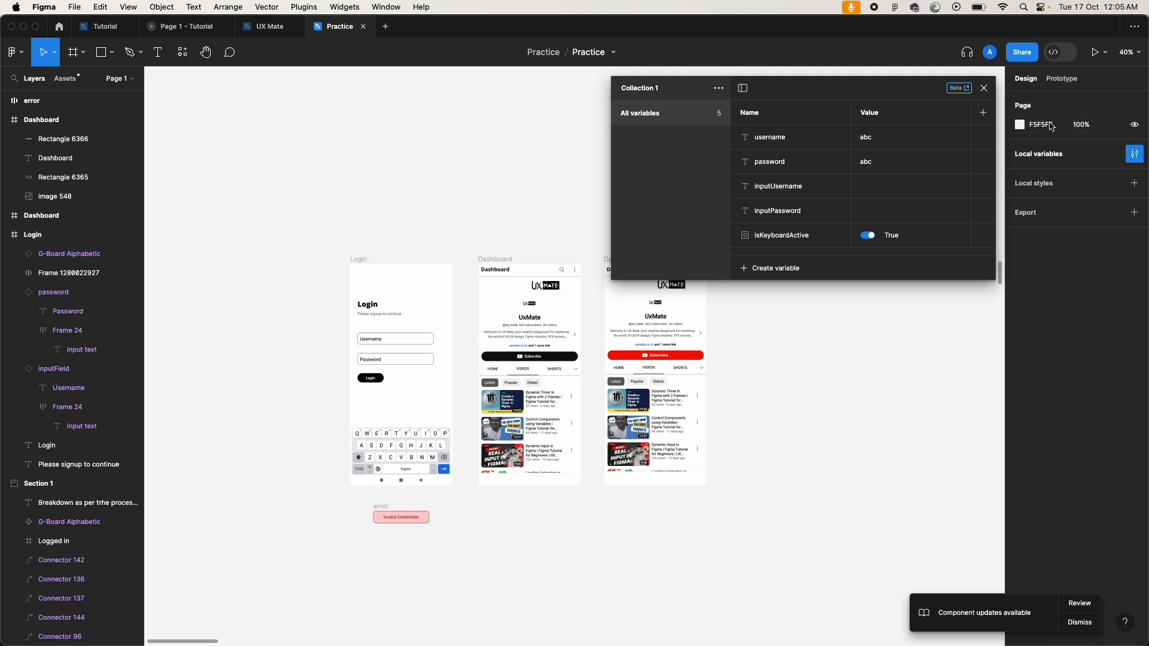
click(983, 88)
Step: Drill down through the keyboard layers to select the A key
scroll(419, 431, up, 10)
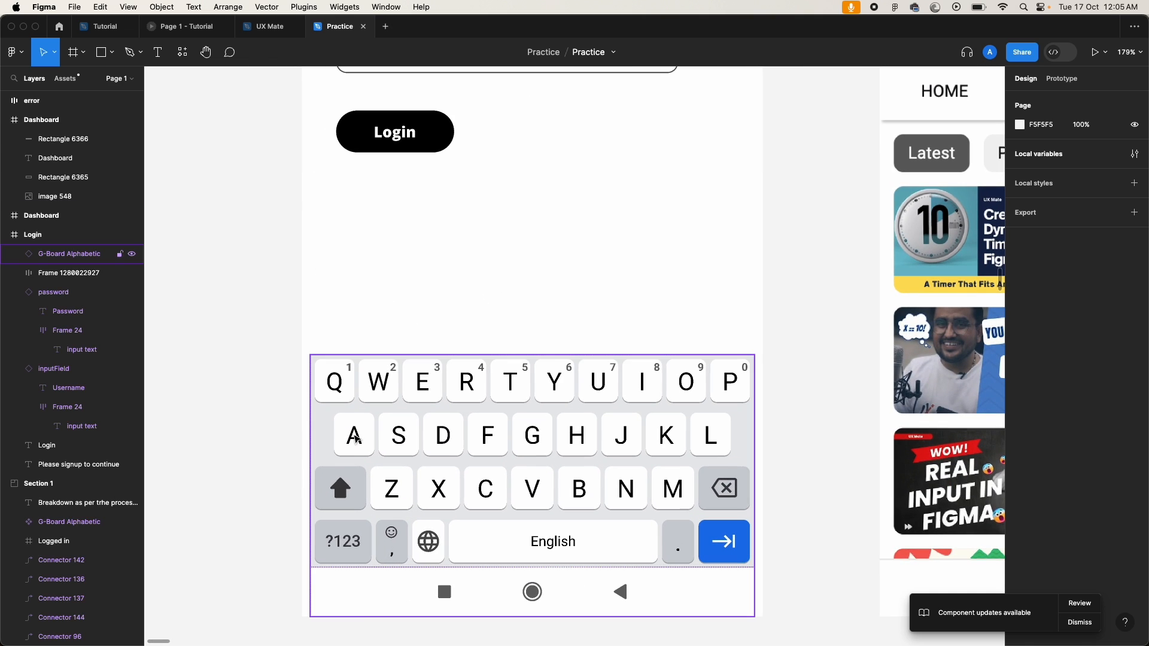
double_click(357, 439)
double_click(357, 440)
double_click(357, 440)
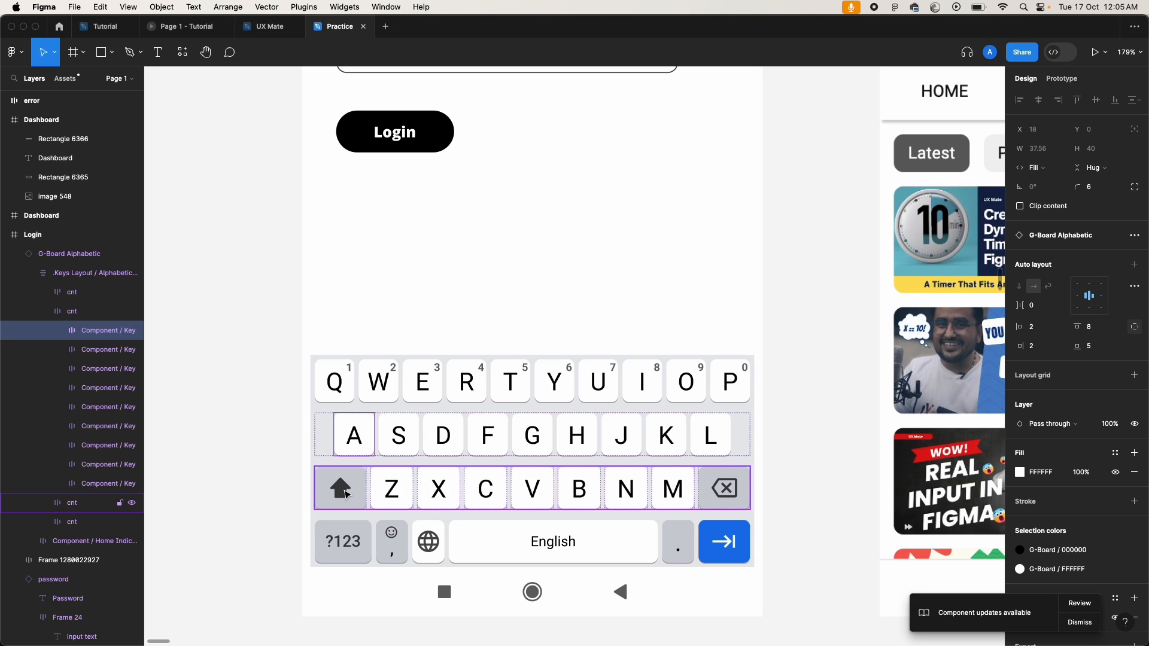
click(351, 434)
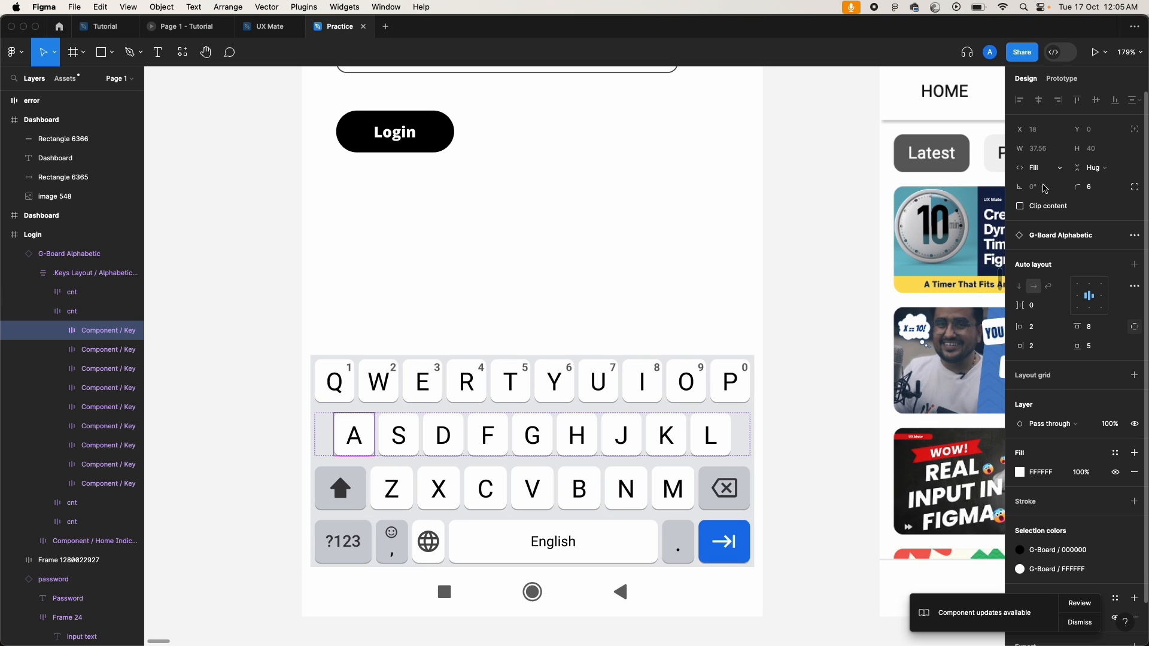
Step: Swap the A key's old interaction for a new On click Conditional with empty branches
click(1061, 79)
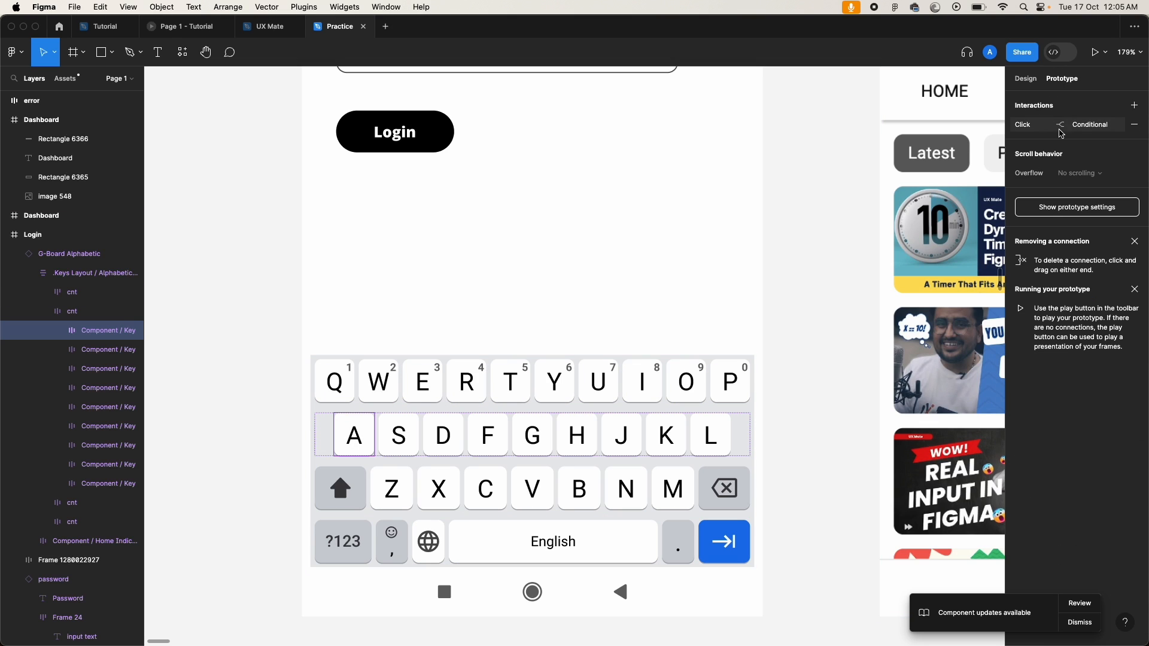
click(1134, 125)
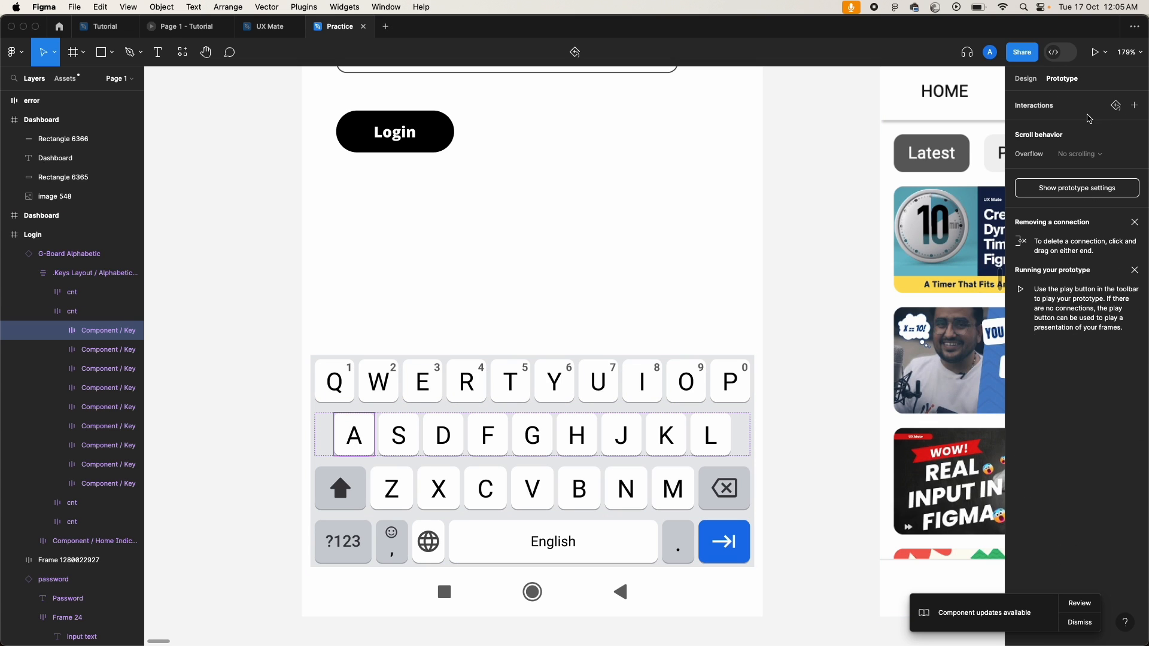
click(1135, 106)
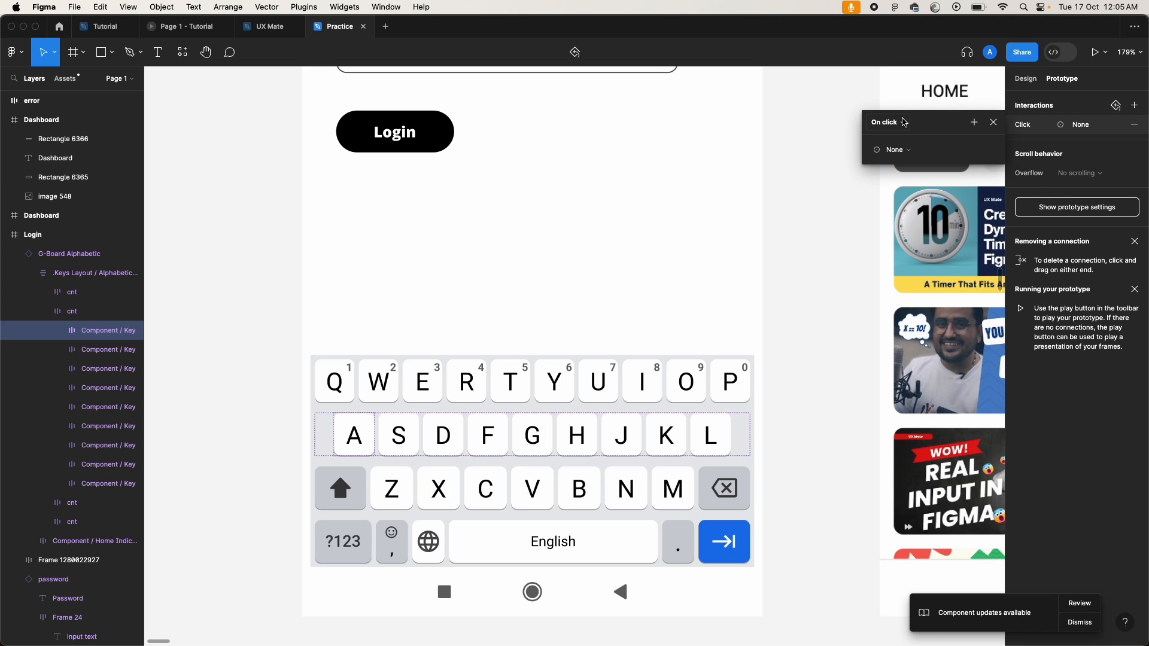
click(912, 152)
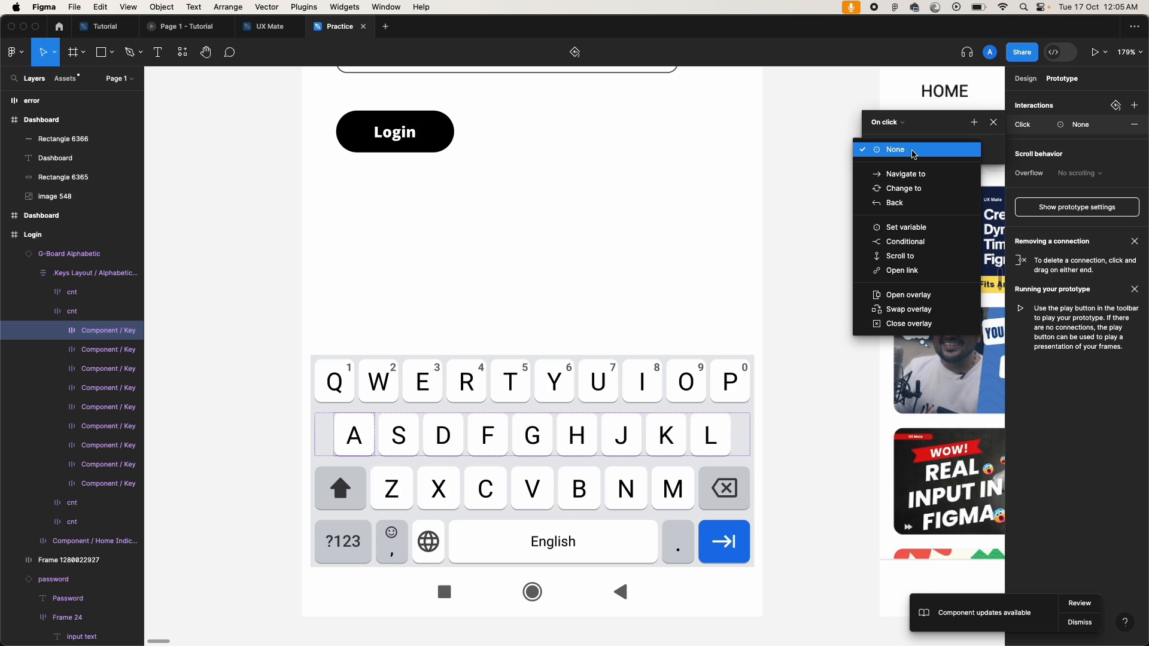
click(904, 243)
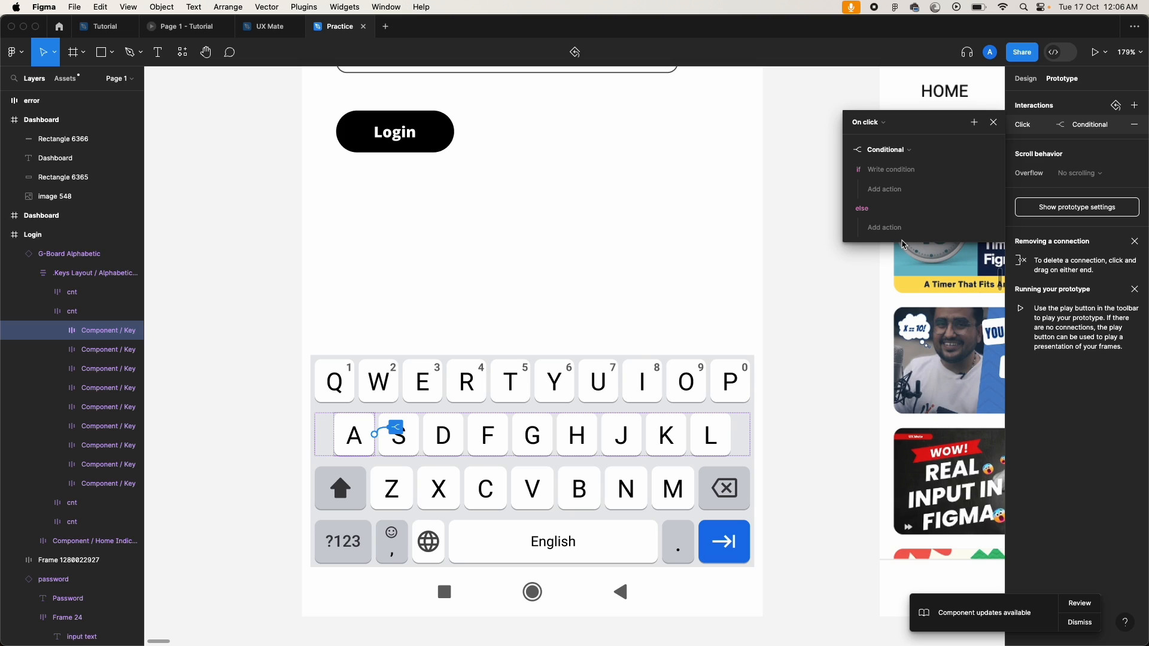
scroll(679, 203, up, 5)
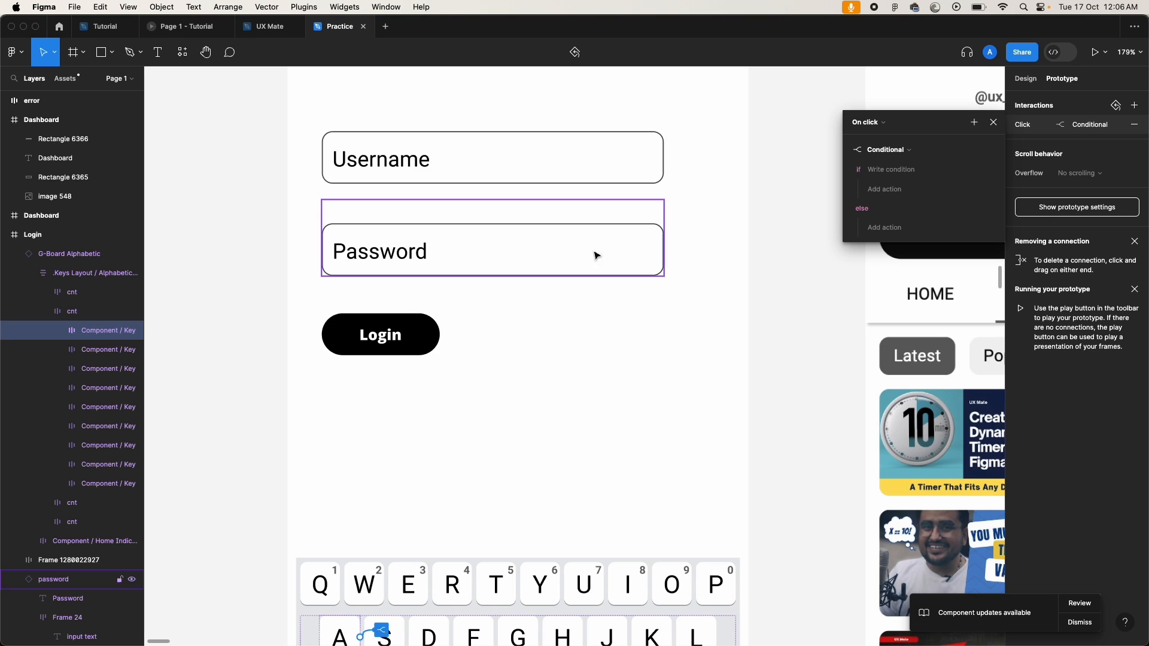
click(913, 170)
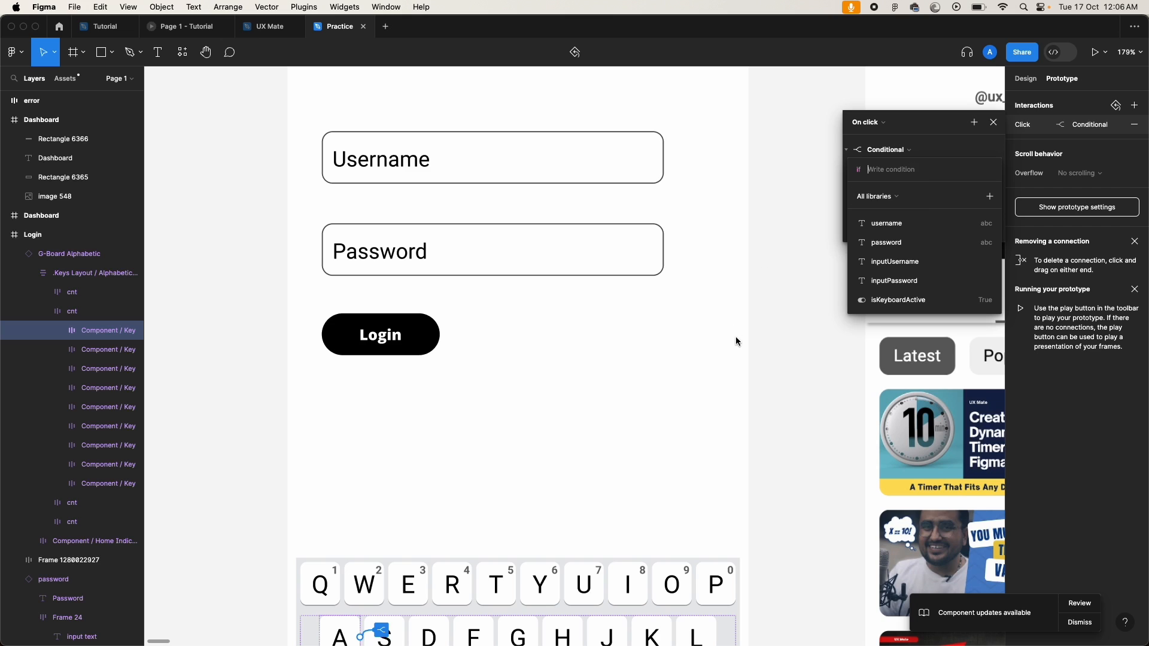
click(767, 331)
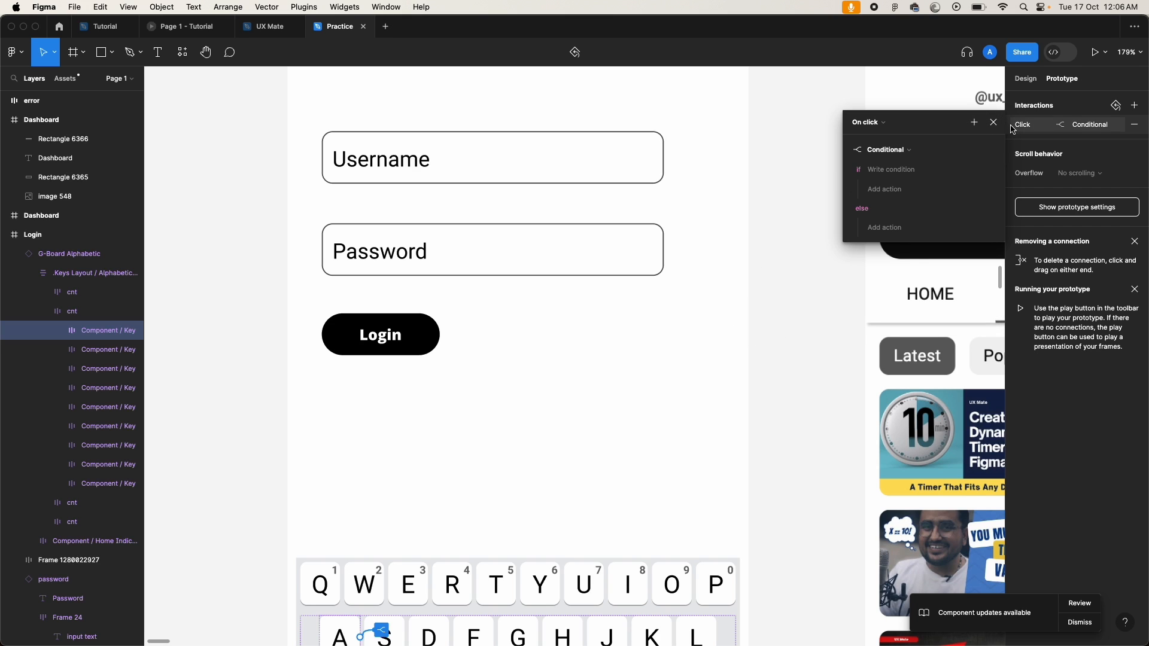
click(997, 122)
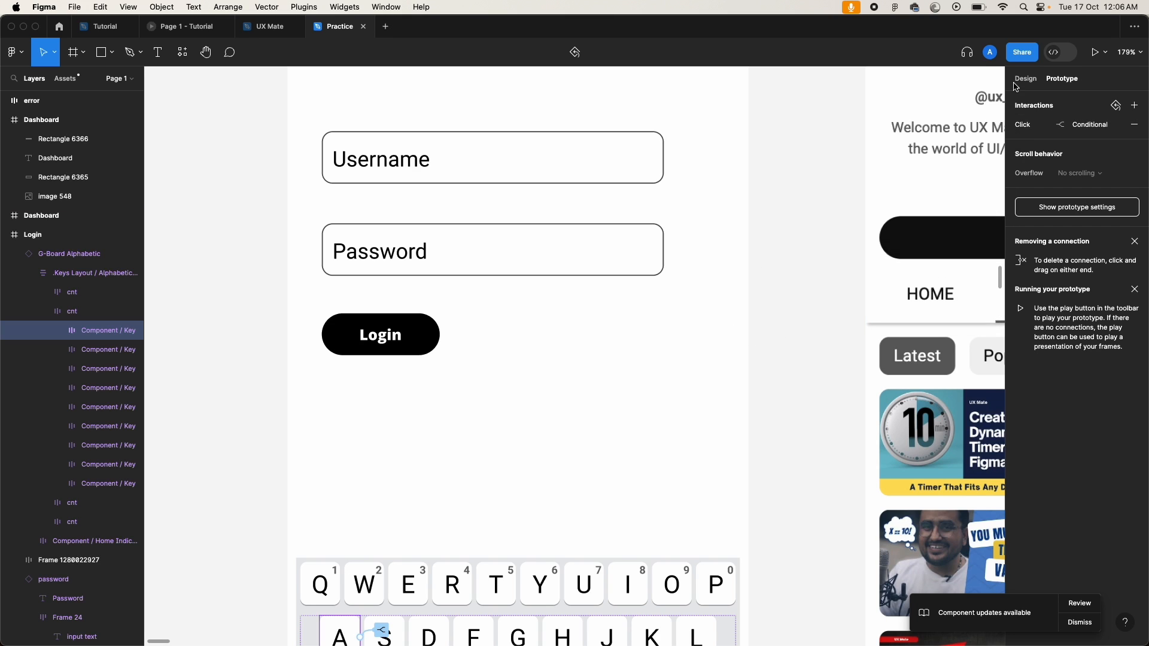
click(1026, 78)
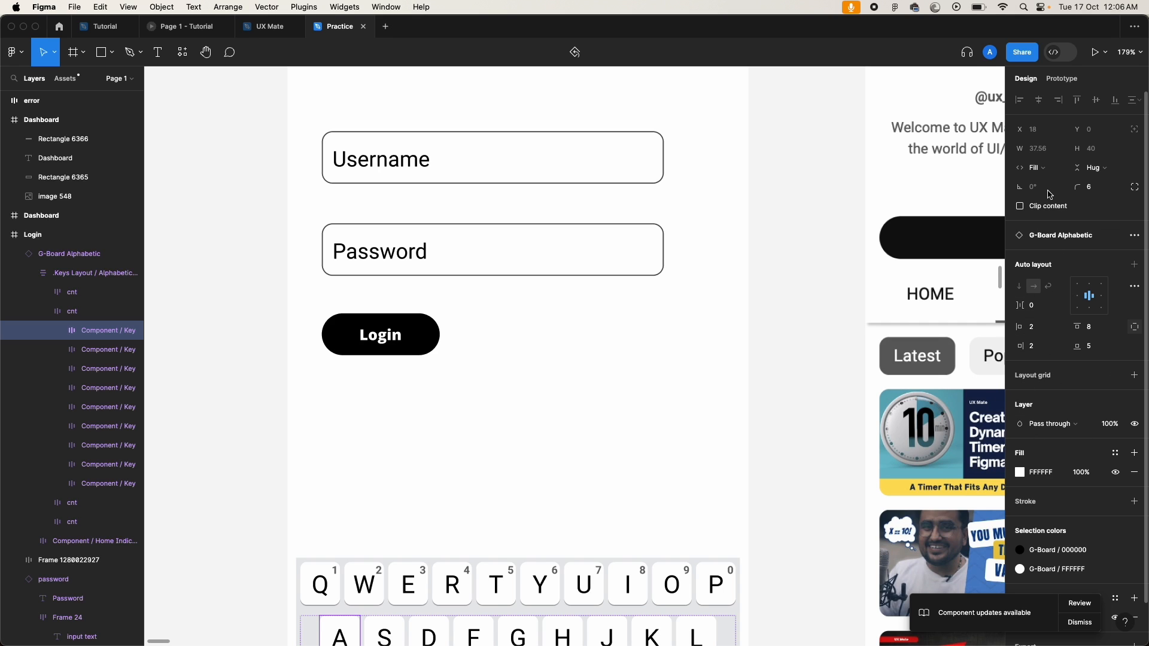
Step: Create a Boolean variable named isUserName in Local variables with value True
click(825, 182)
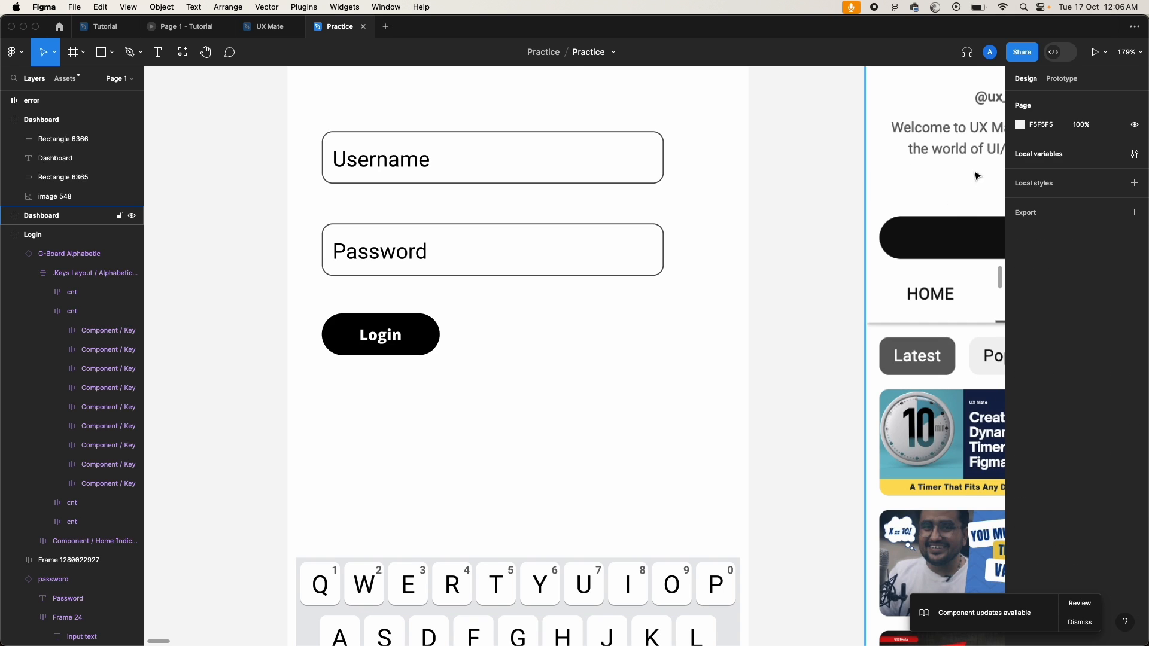
click(1042, 157)
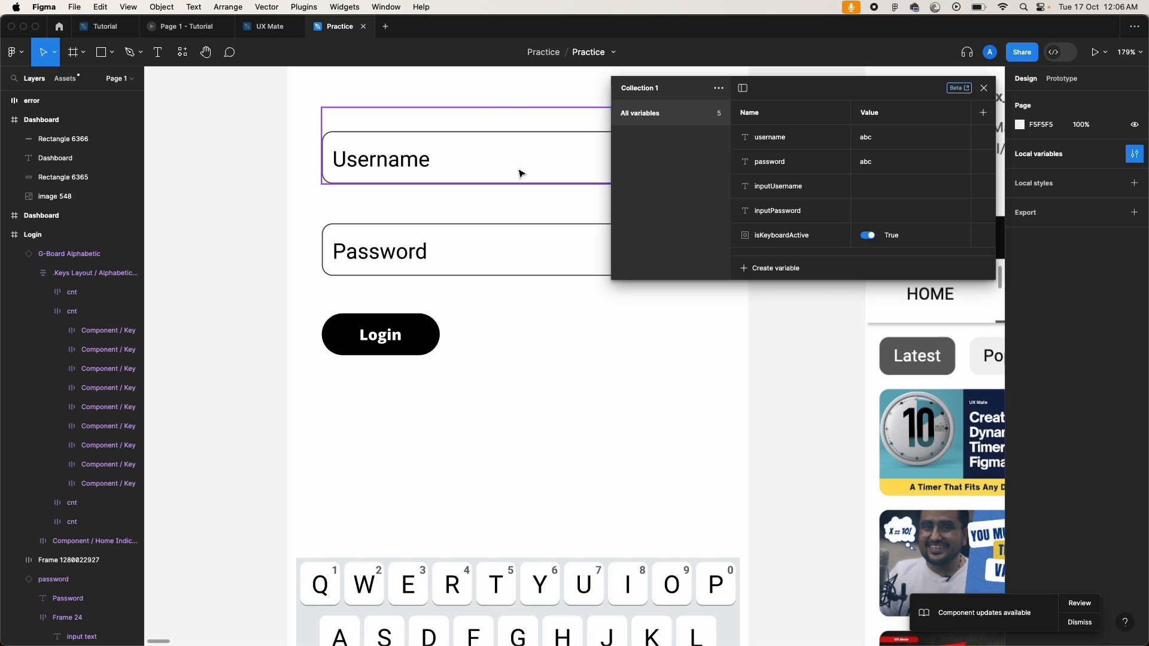
click(782, 270)
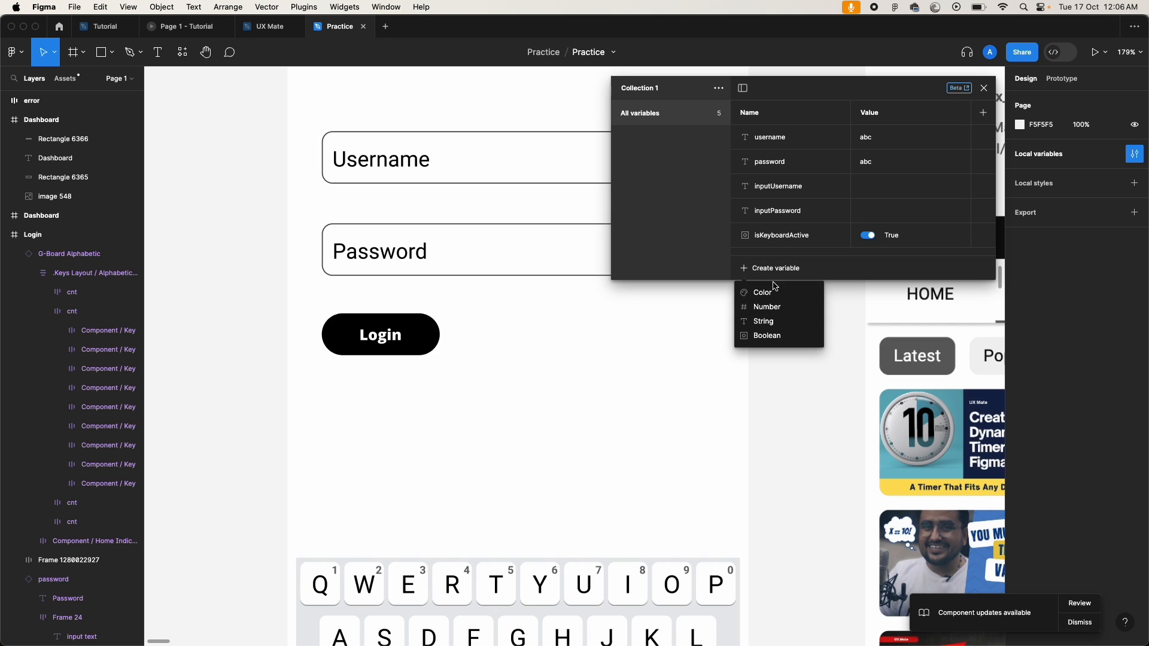
click(772, 339)
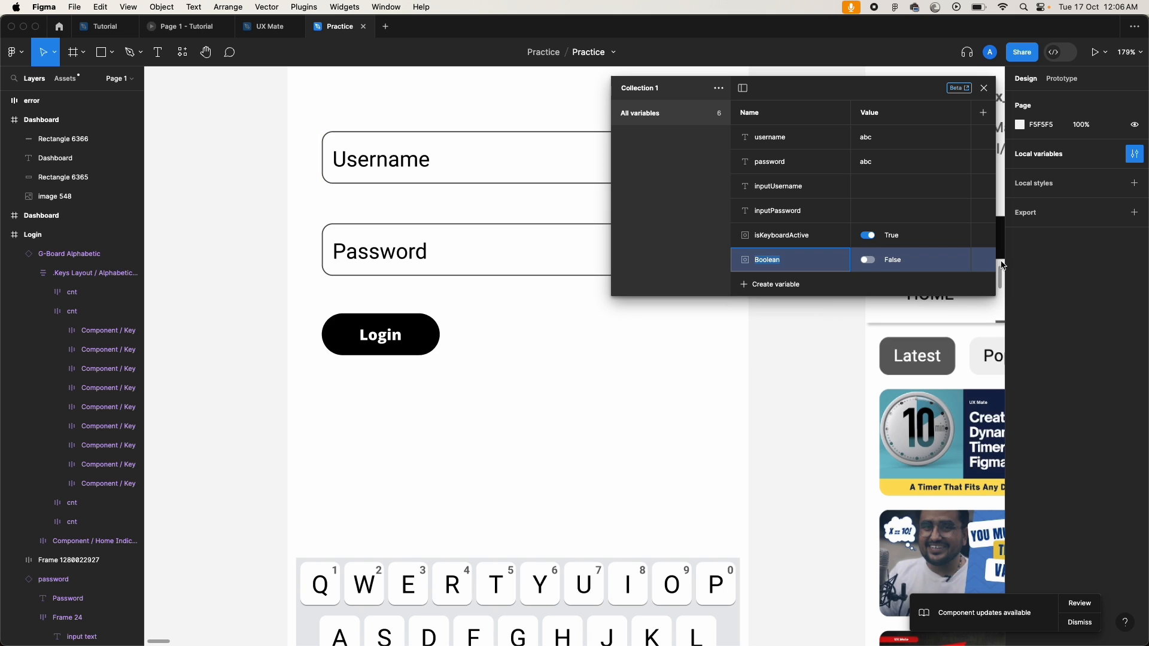
text(isUseerName)
key(Return)
click(868, 260)
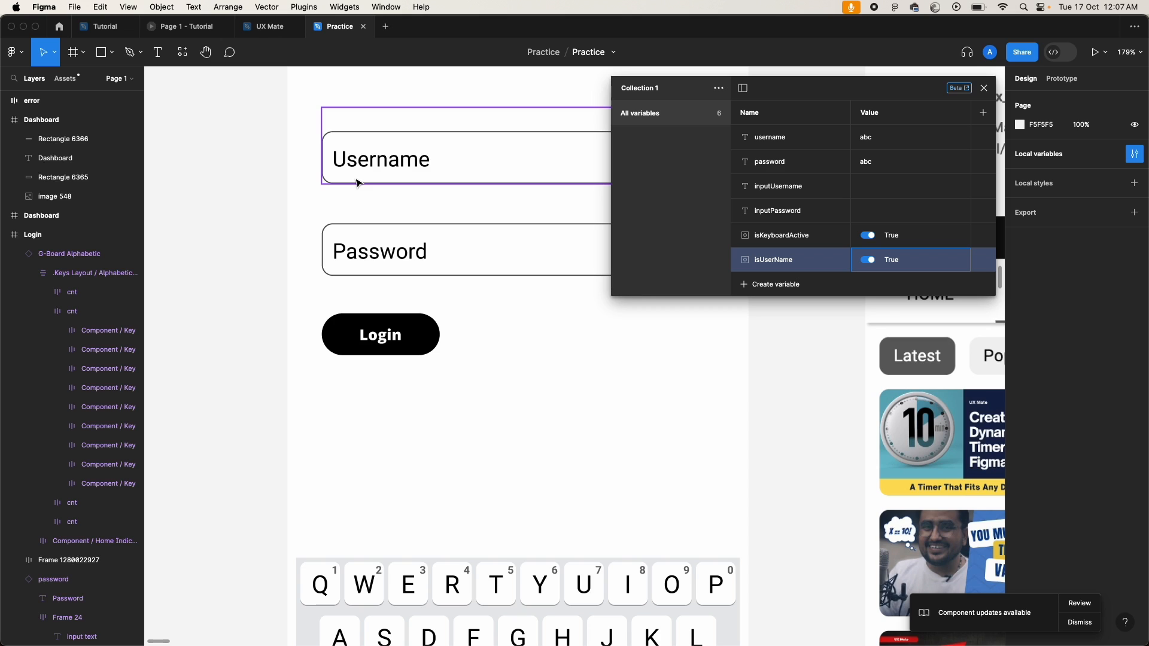
Step: Close the variables list and bring up the Username field's click interaction
click(229, 200)
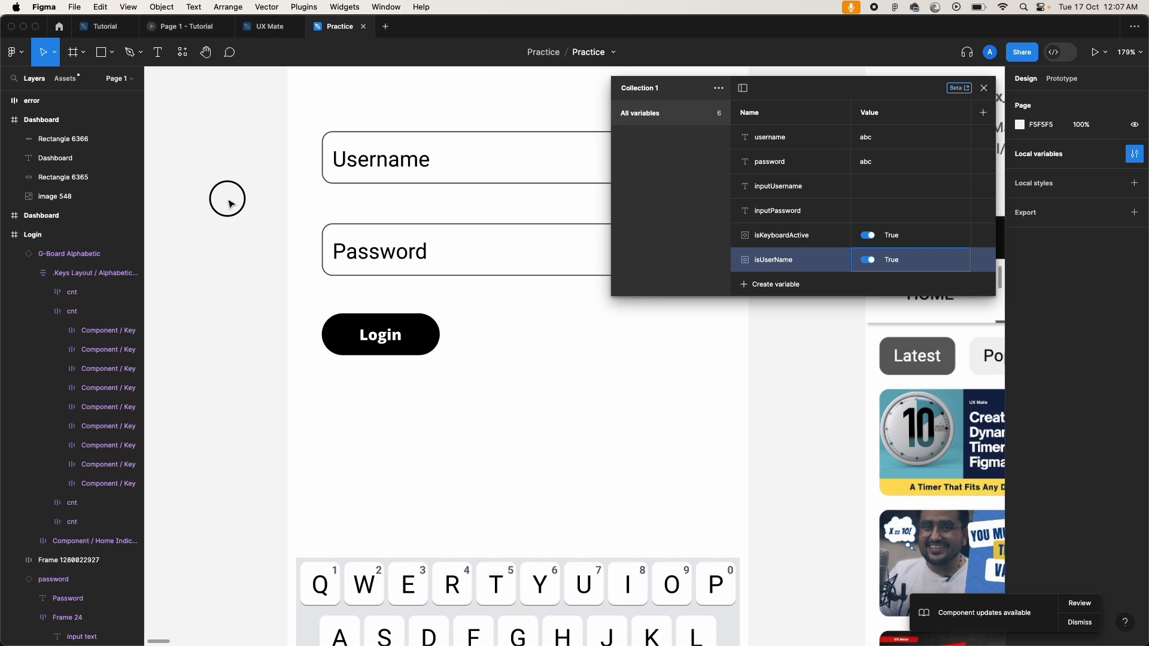
click(376, 160)
click(984, 88)
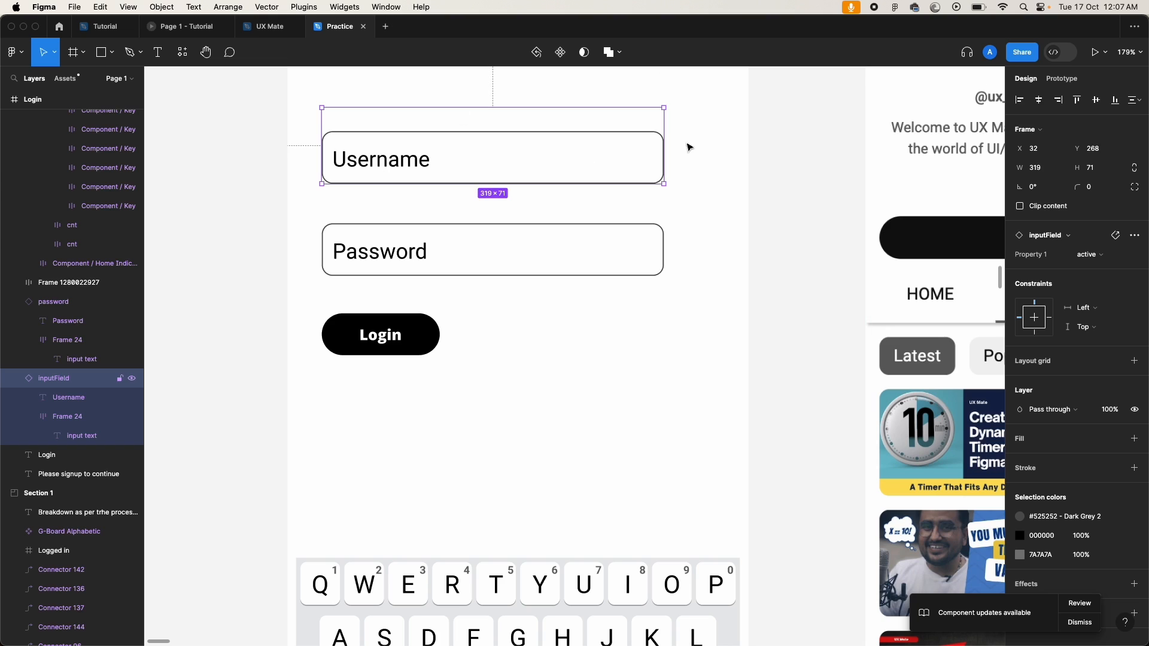
click(1073, 83)
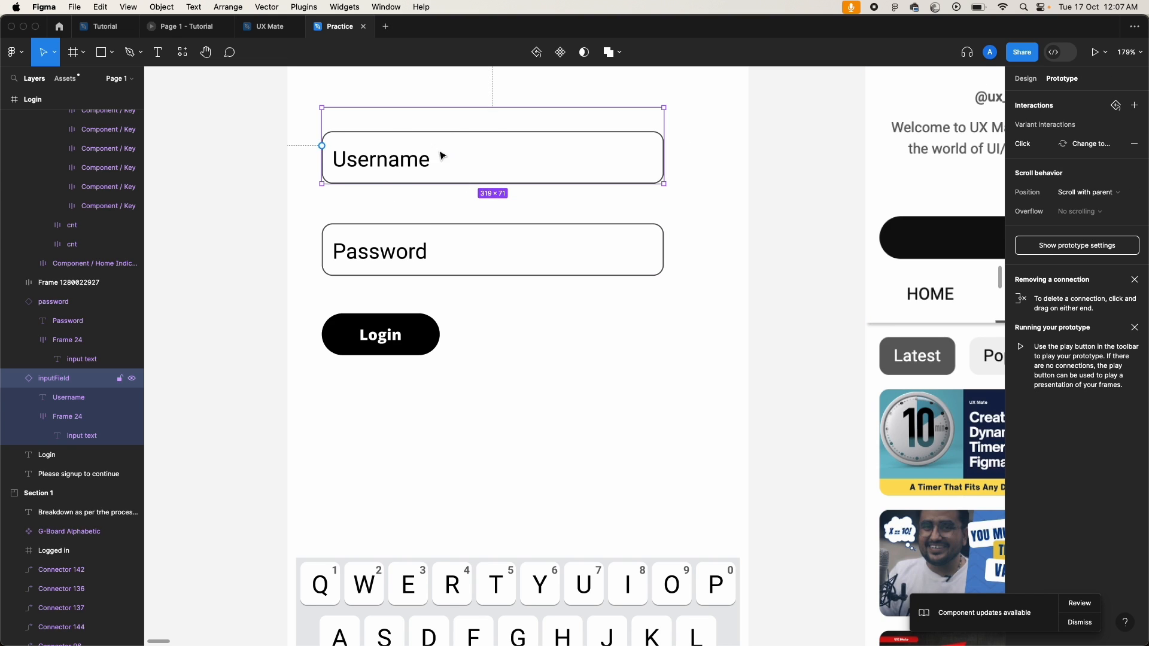
click(1024, 144)
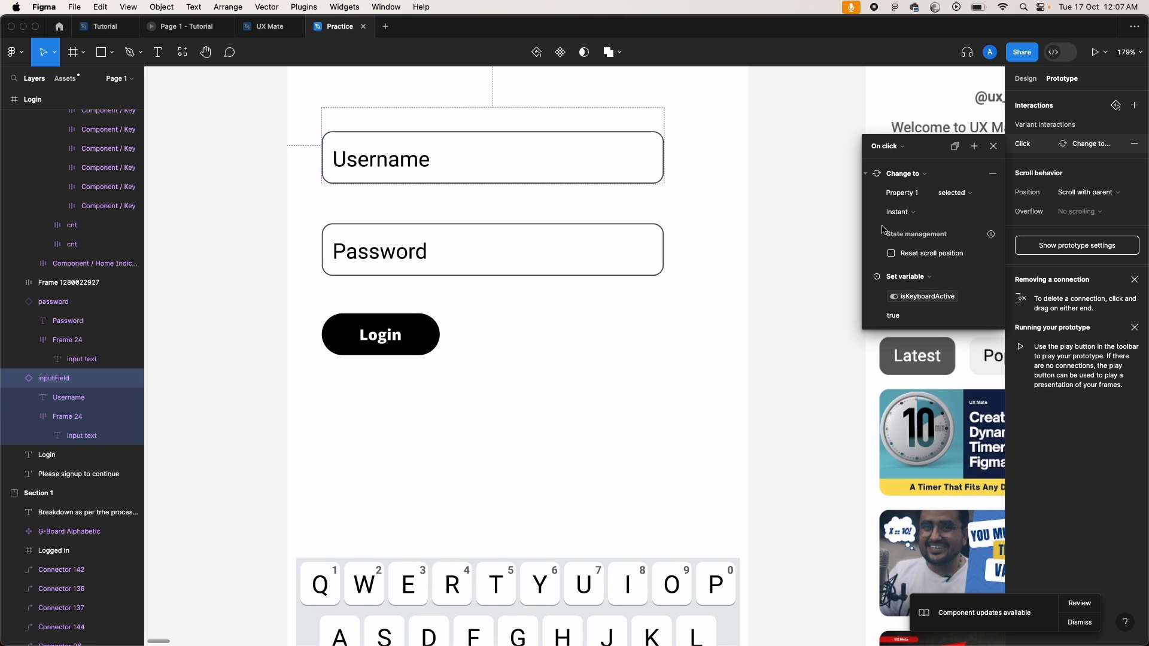
Step: Try a Conditional action checking isUserName equals false, then delete it
click(974, 147)
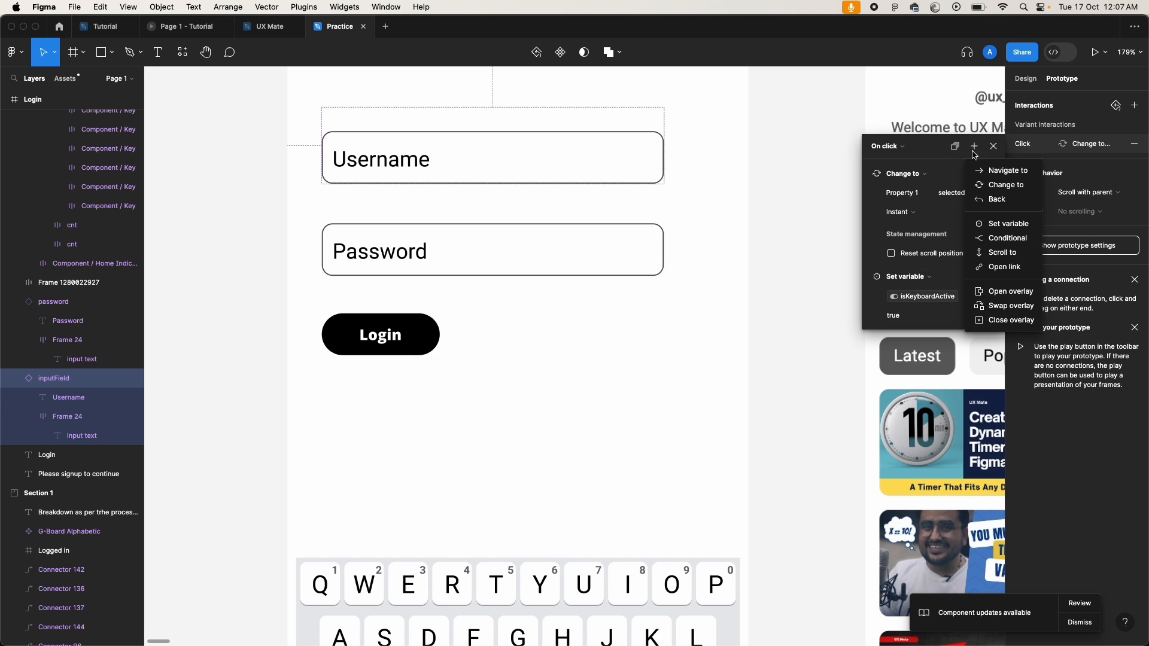
click(1011, 241)
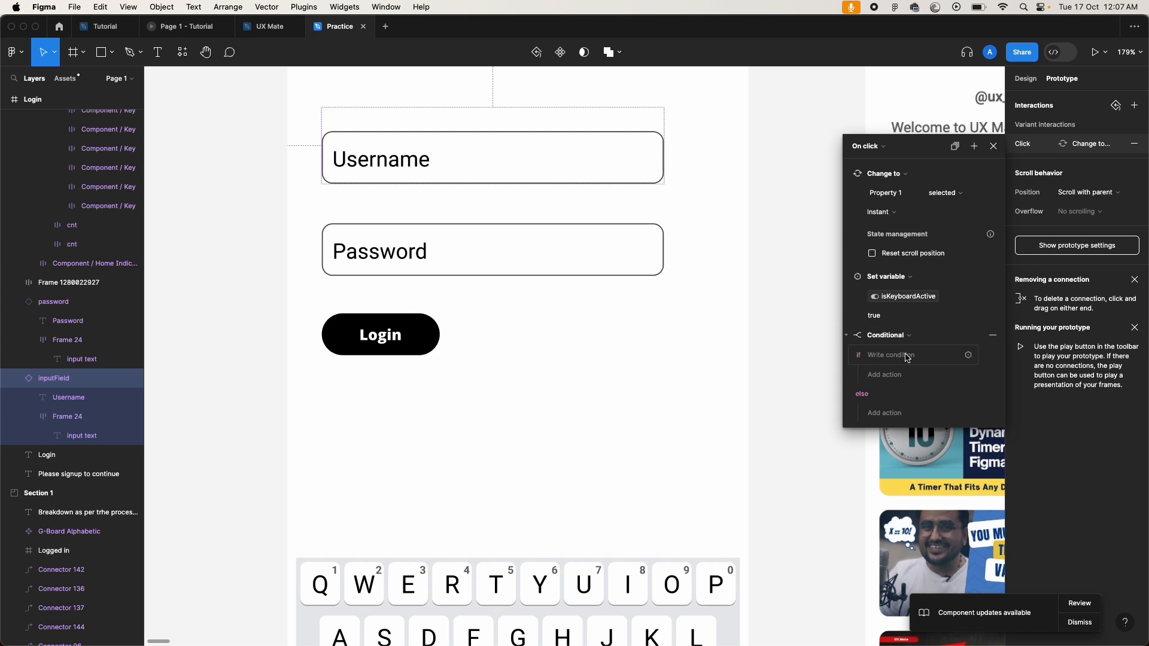
click(905, 354)
text(is)
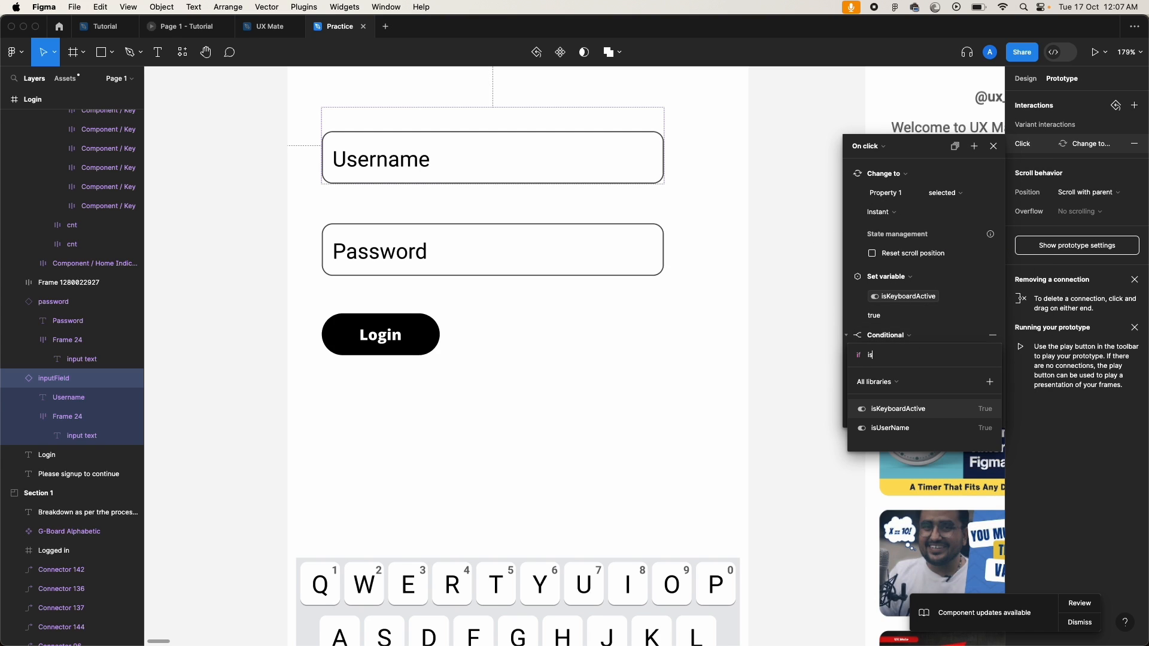
click(933, 428)
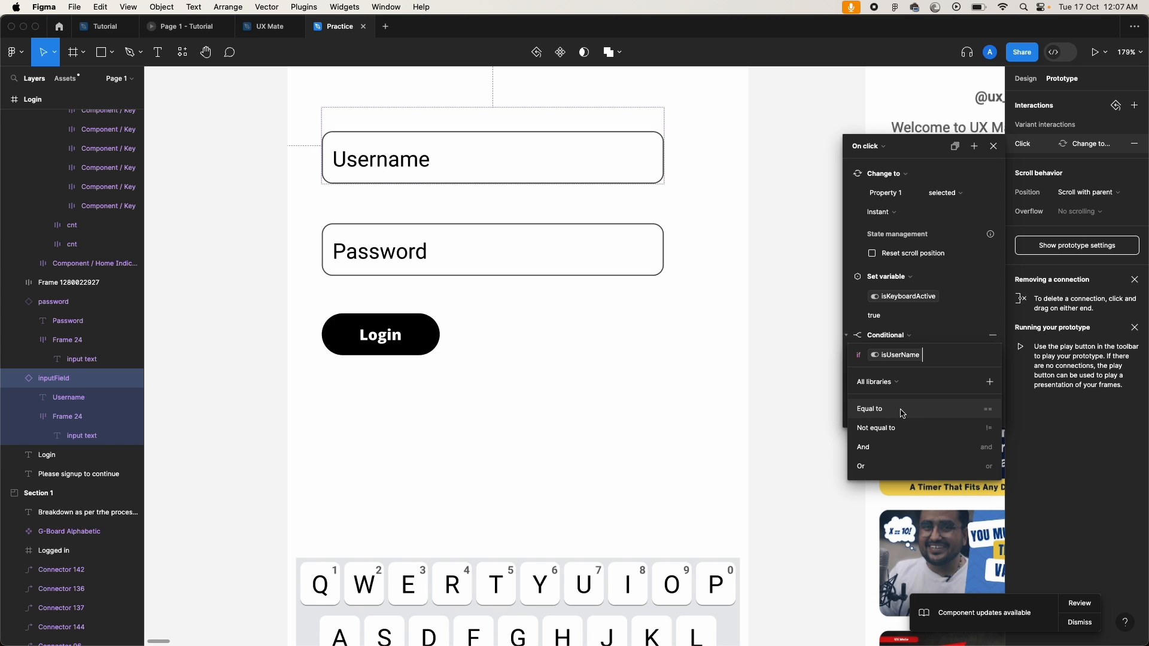
click(902, 411)
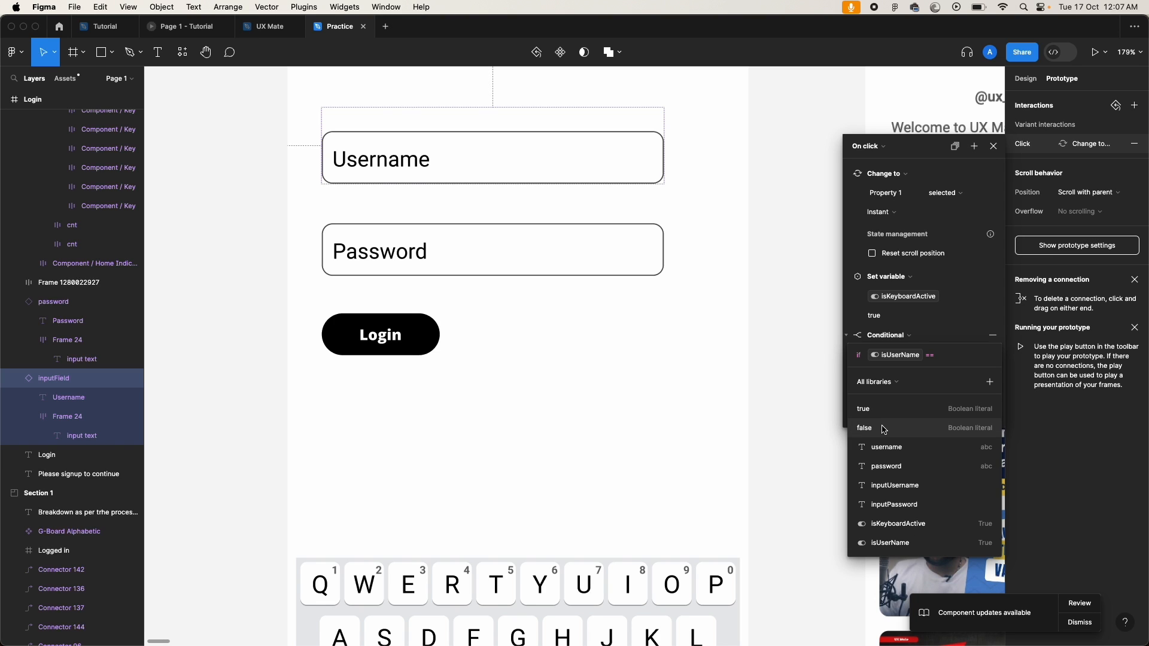
click(884, 428)
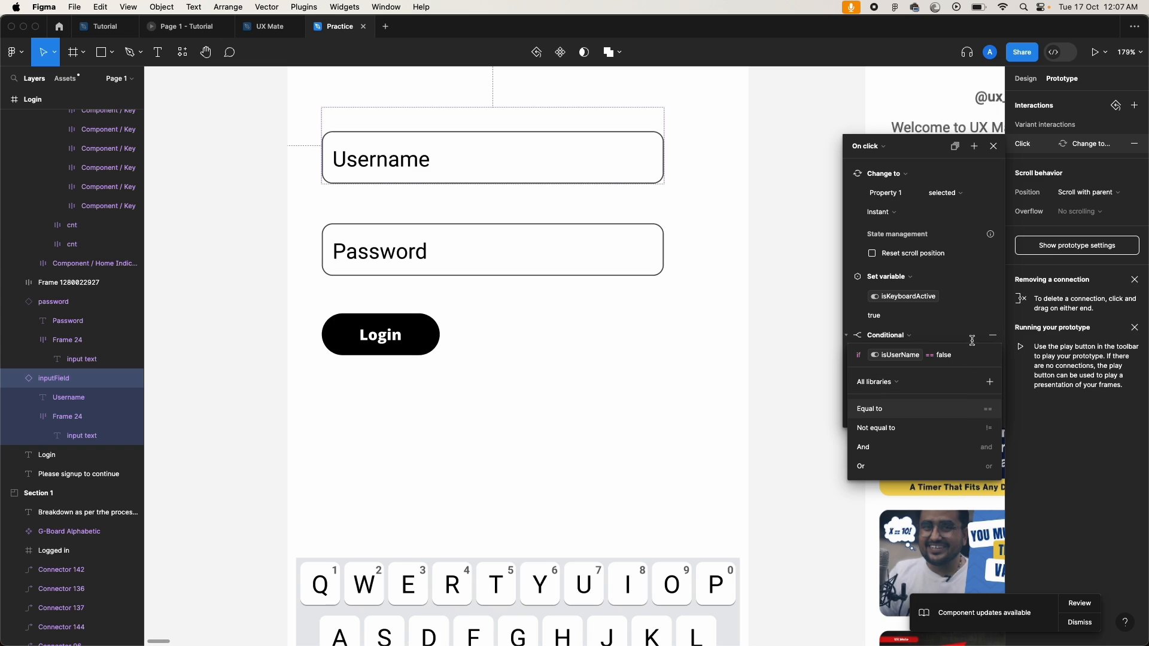
click(994, 337)
click(994, 337)
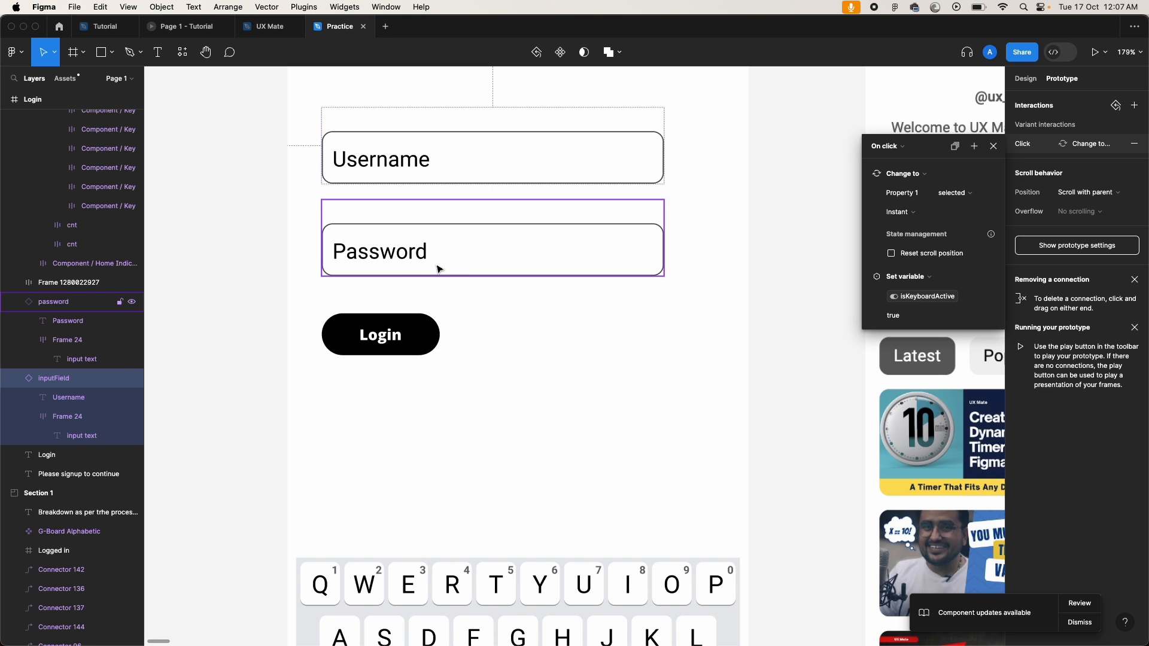
Step: Add a Set variable action to the Username field's click setting isUserName to true
click(462, 175)
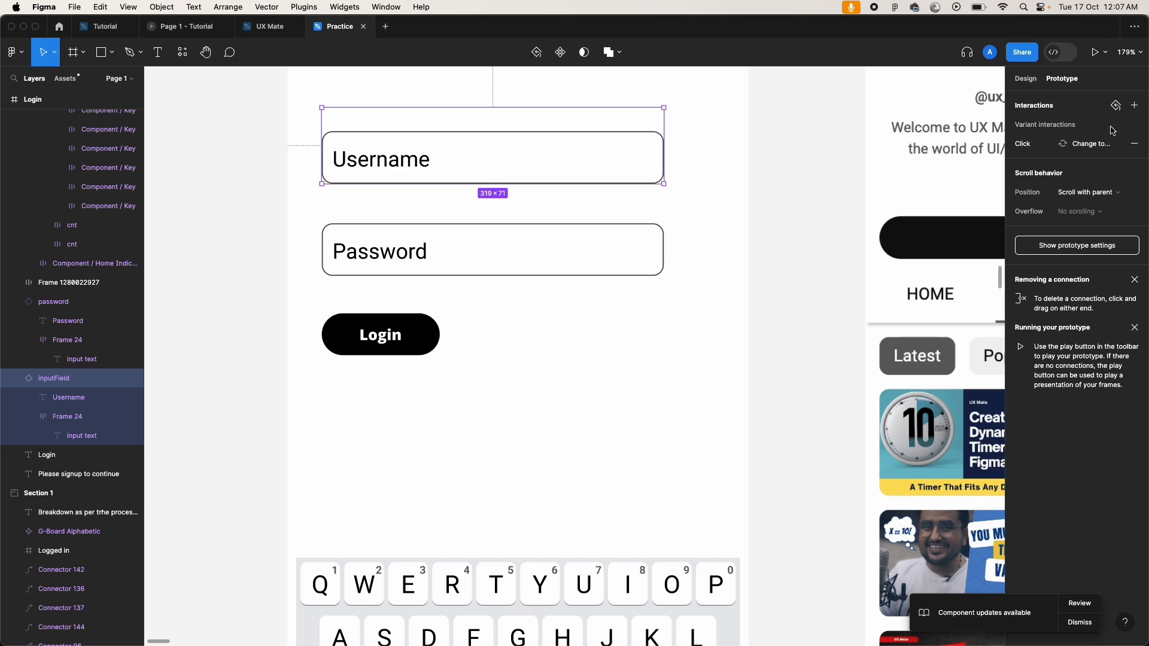
click(1033, 146)
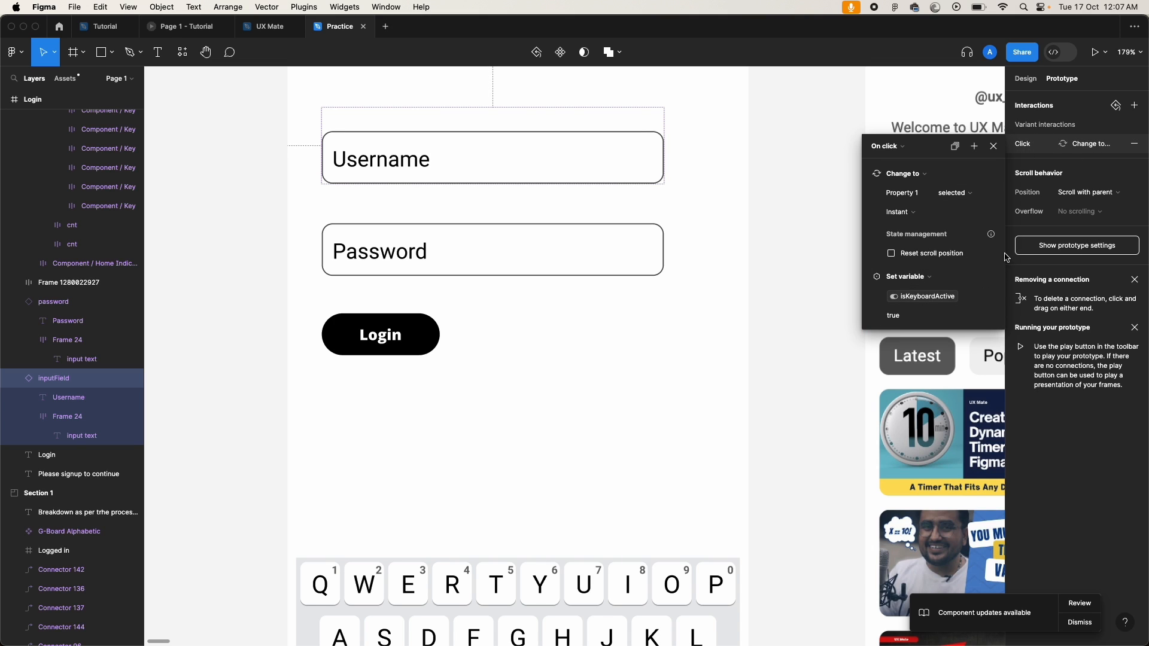
click(975, 146)
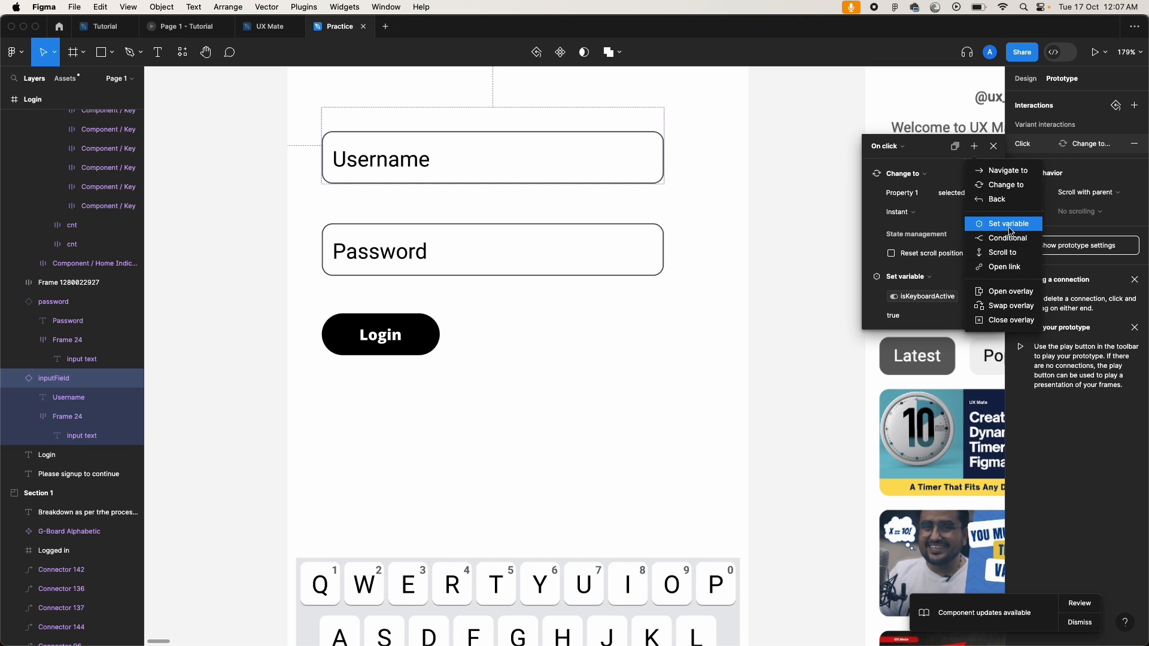
click(1010, 232)
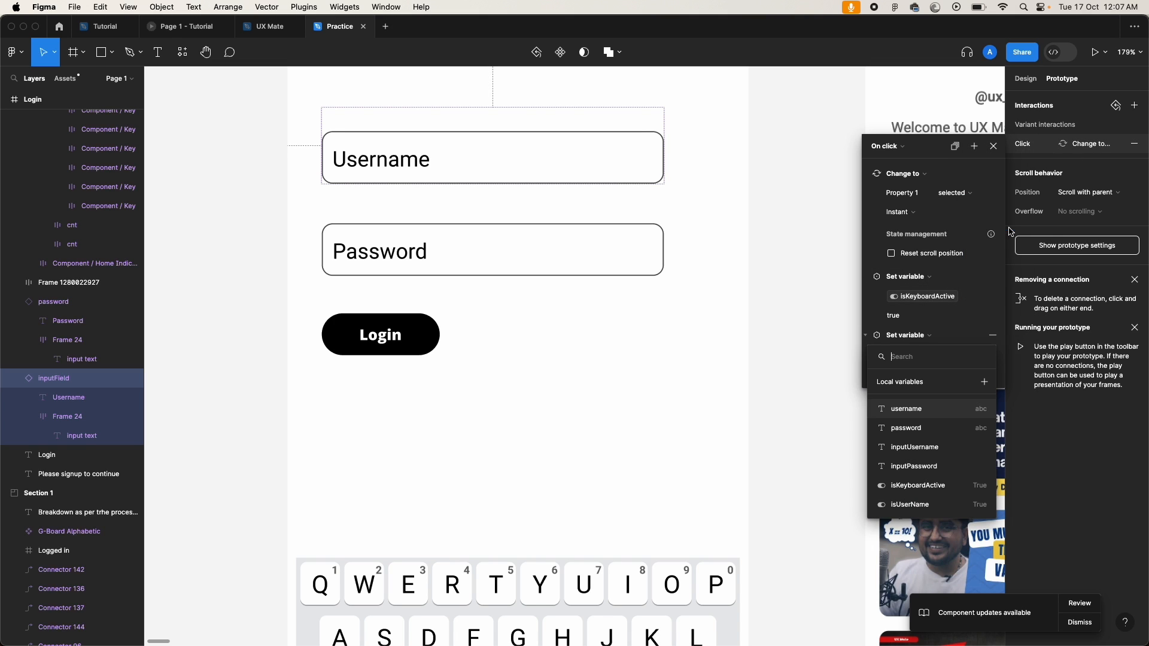
click(922, 508)
click(897, 432)
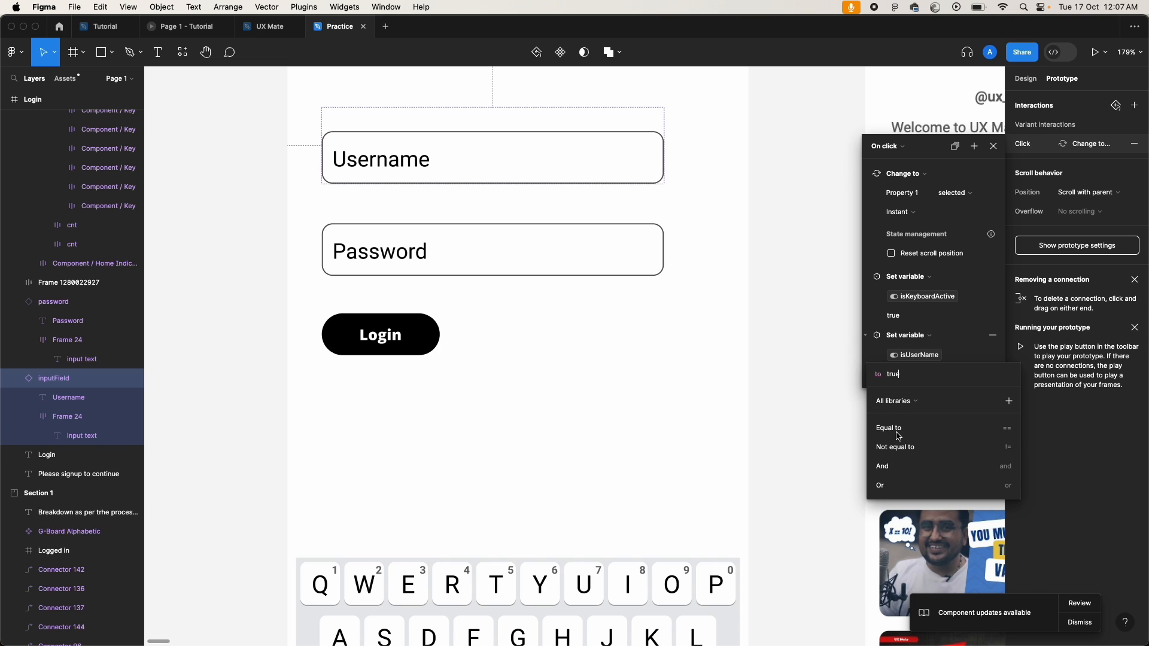
key(Escape)
Step: Add a Set variable action to the Password field's click setting isUserName to false
click(474, 256)
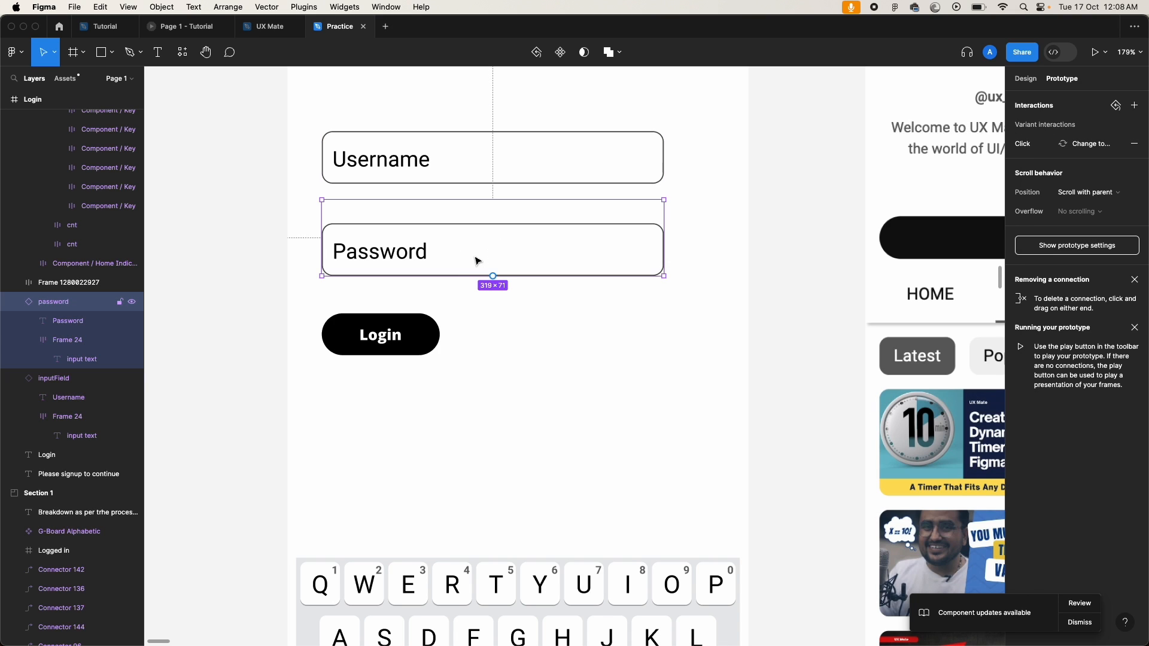
click(1027, 145)
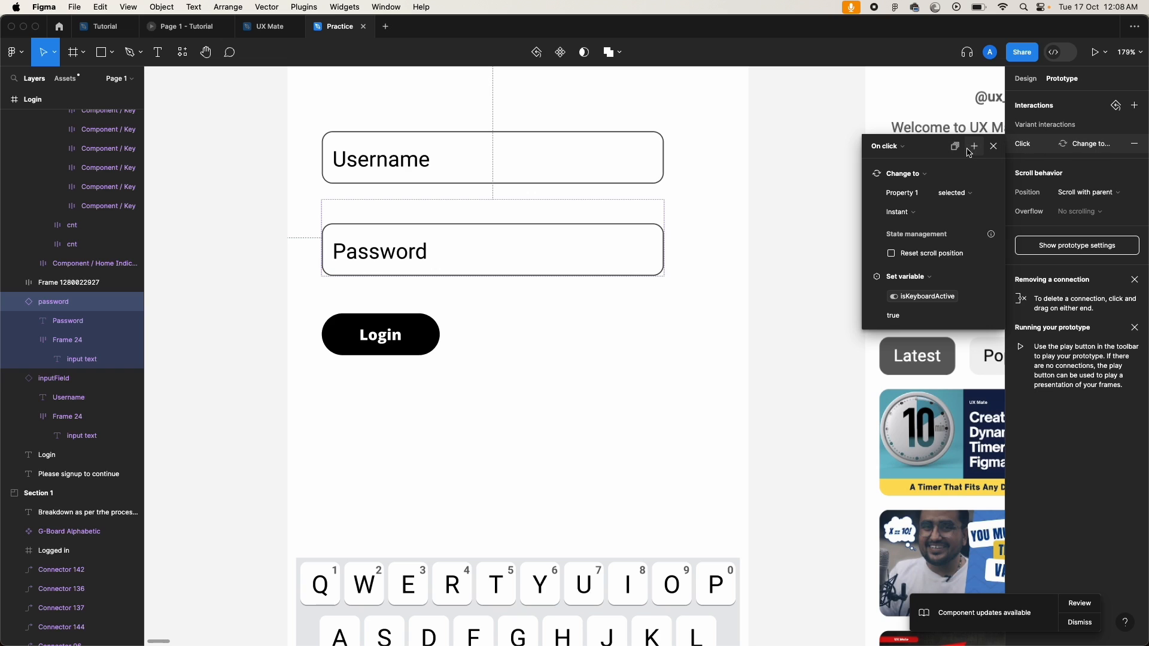
click(974, 149)
click(1020, 222)
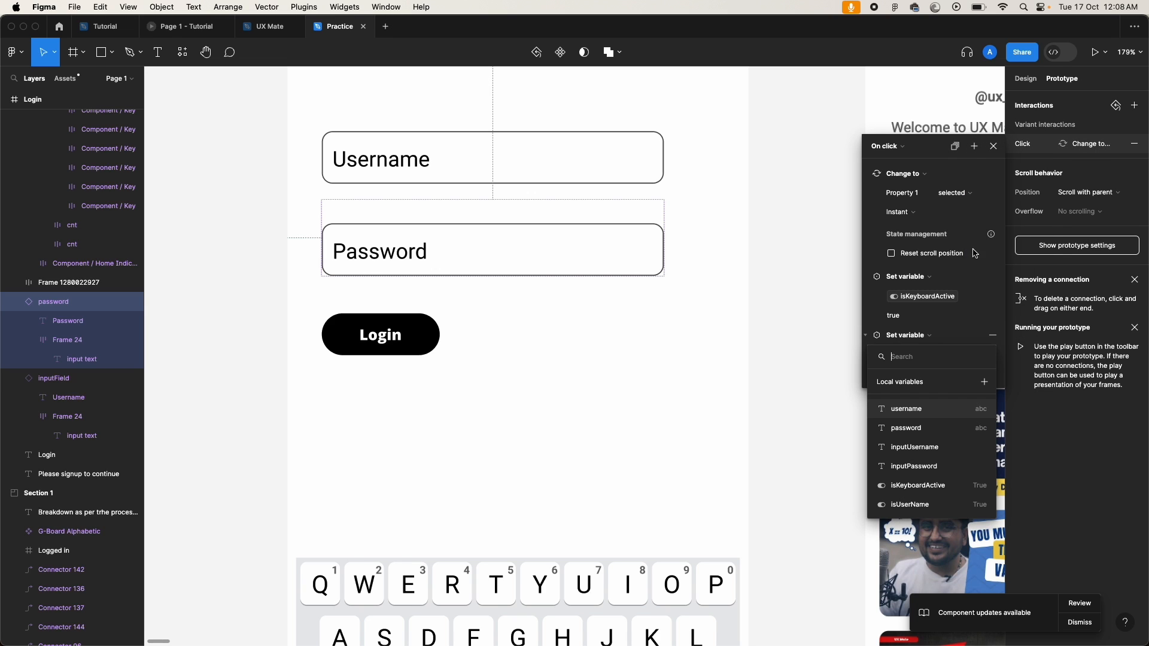
click(909, 507)
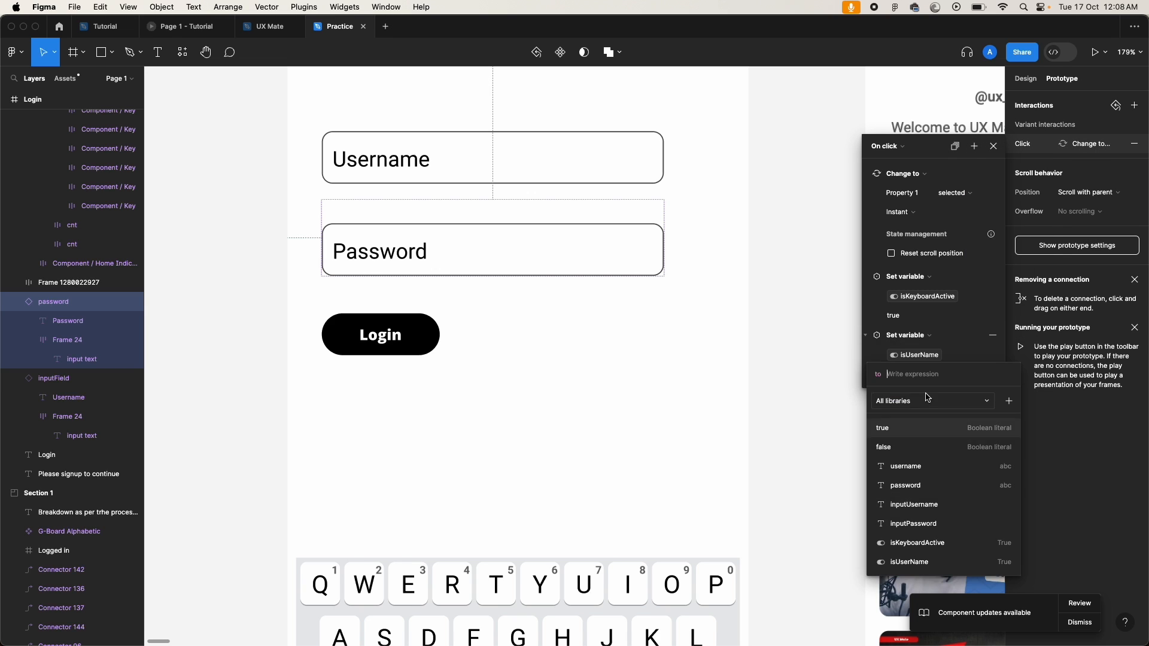
click(884, 447)
click(737, 390)
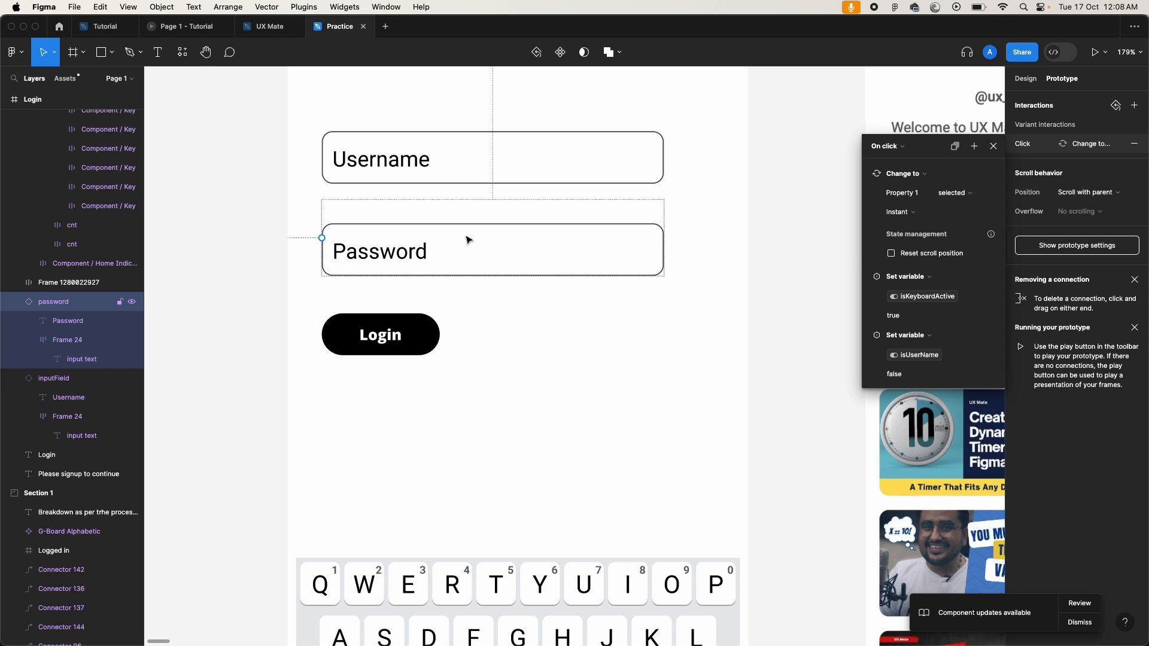
Step: Close the current interaction and reopen the A key's conditional click interaction
click(789, 246)
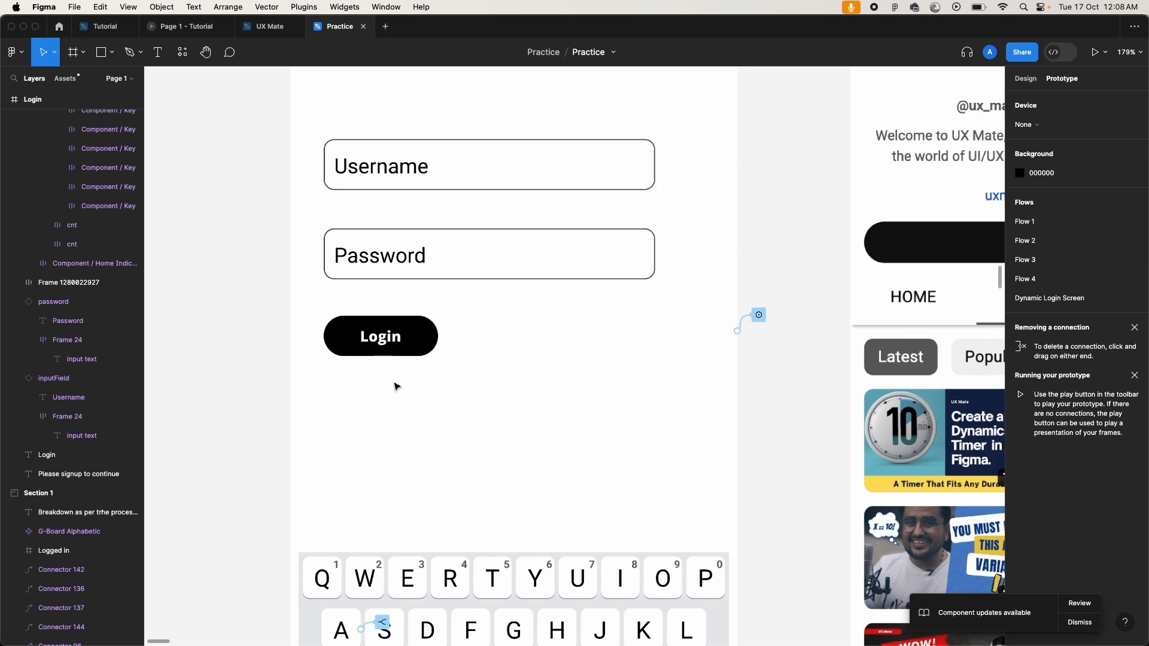
scroll(394, 387, down, 5)
scroll(367, 527, up, 10)
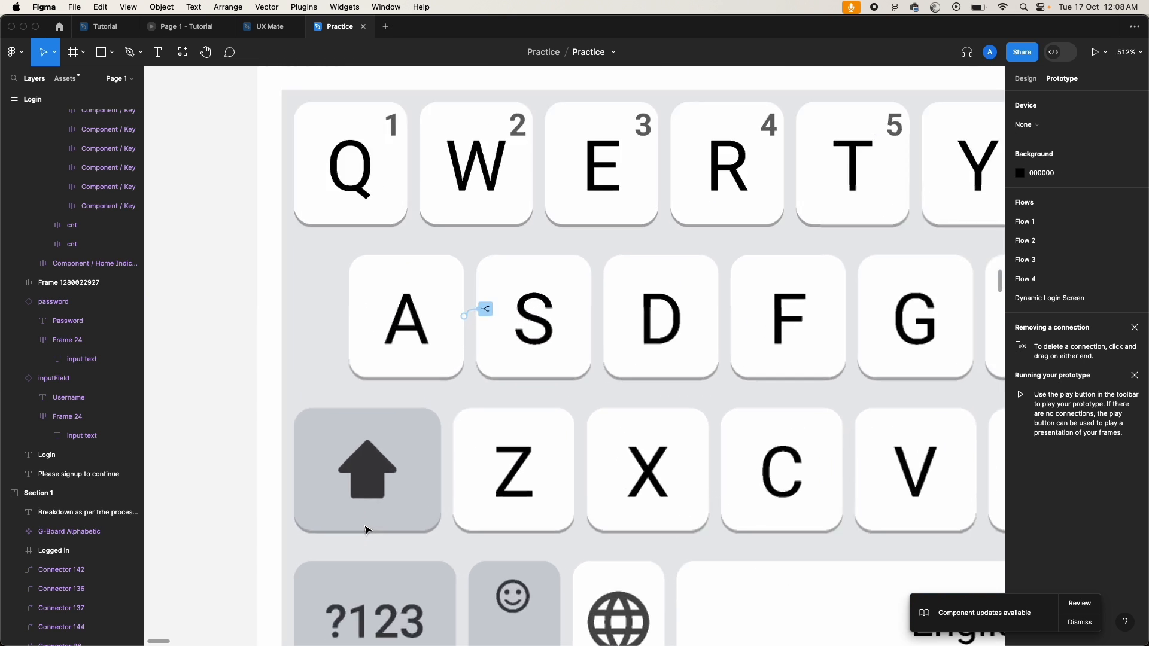
click(483, 310)
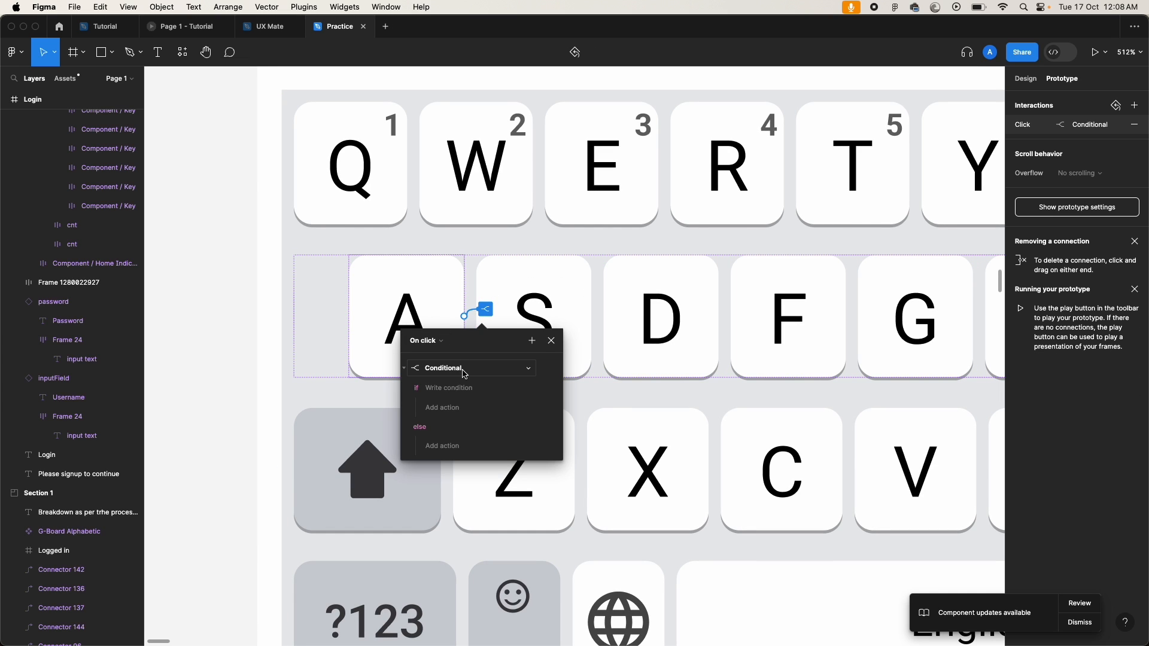
Step: Set the A key's if condition to isUserName equals true and add an action under it
scroll(458, 367, down, 3)
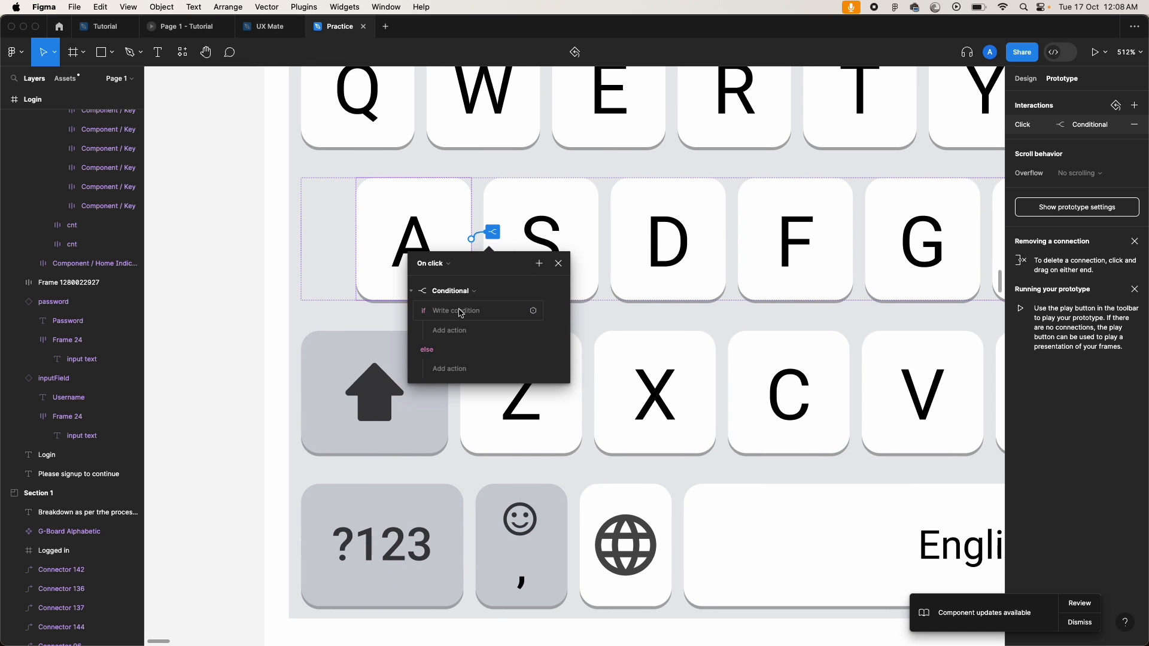
click(461, 310)
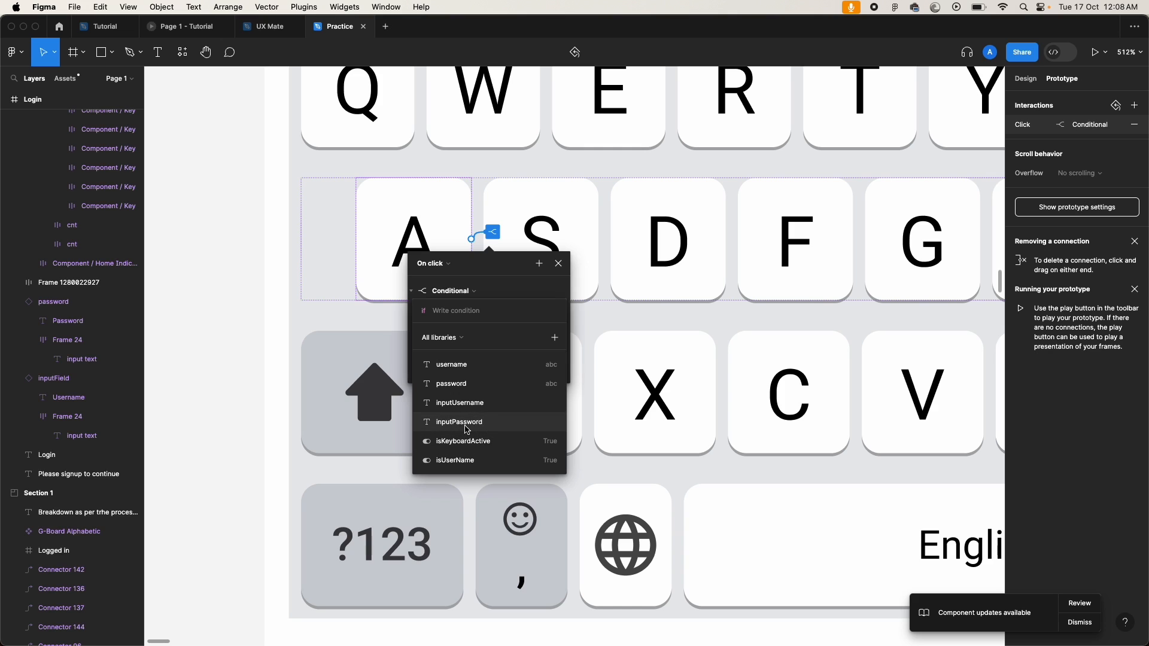
click(458, 463)
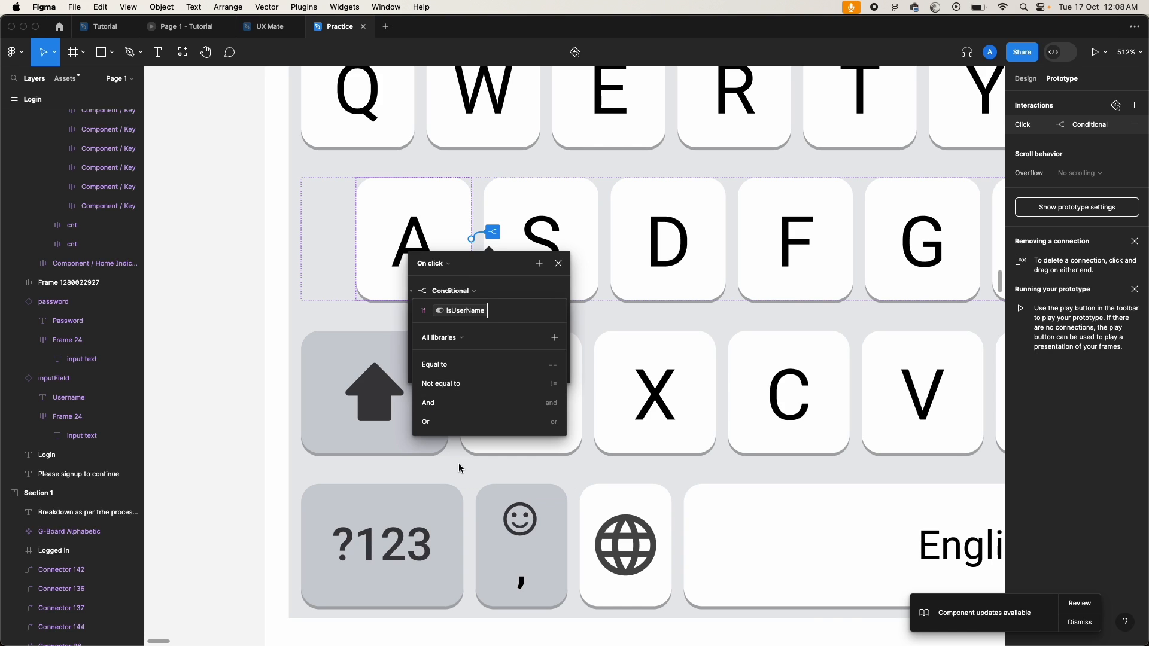
click(457, 365)
click(448, 370)
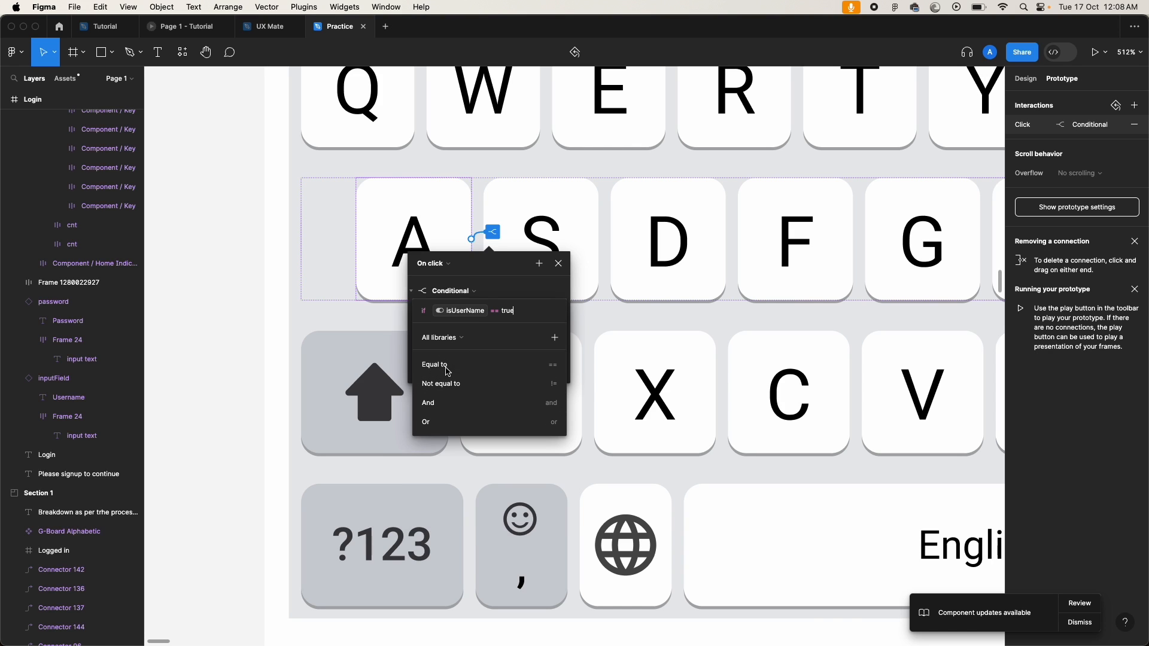
click(520, 270)
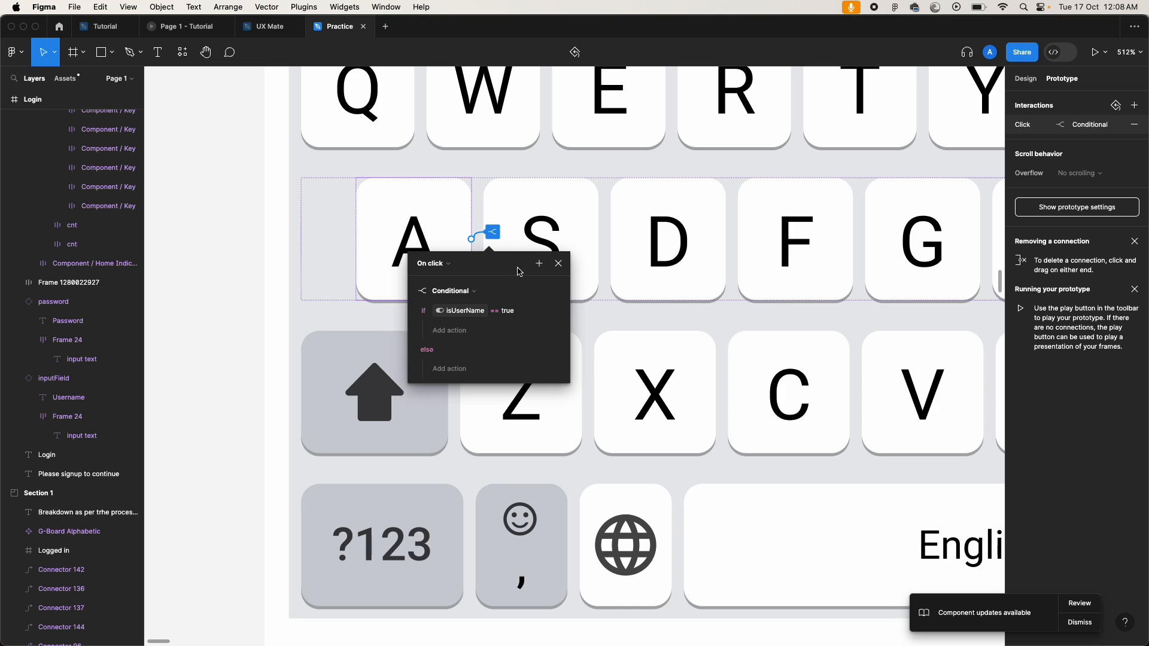
click(450, 331)
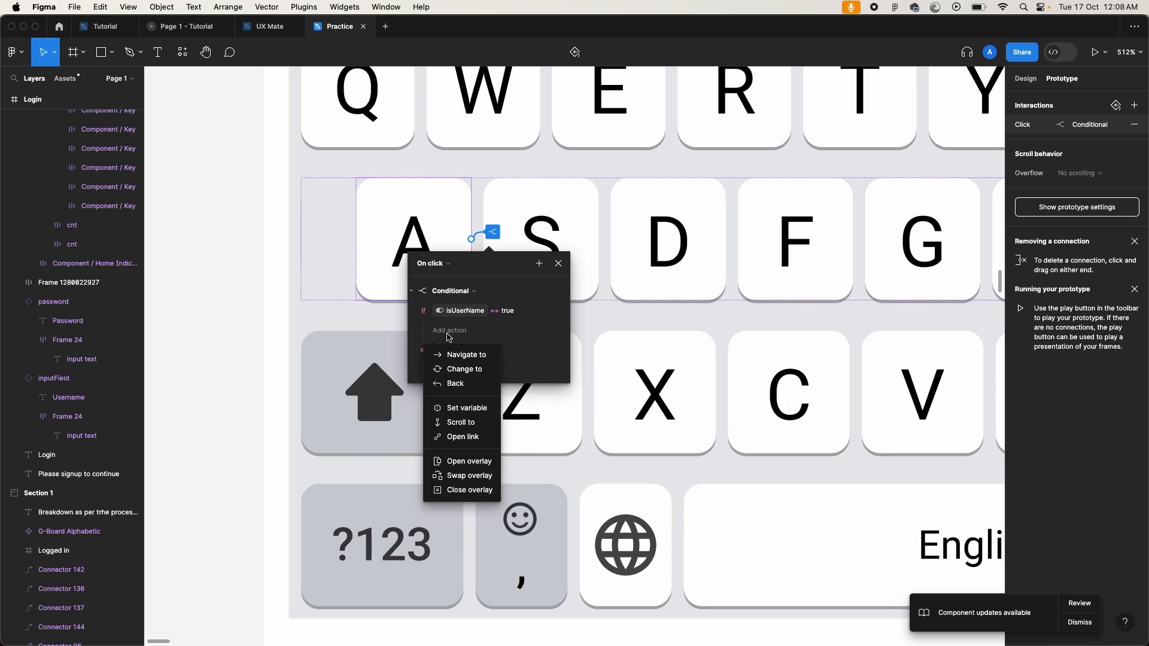
Step: Make the true branch set inputUsername to an expression starting with inputUsername
click(471, 408)
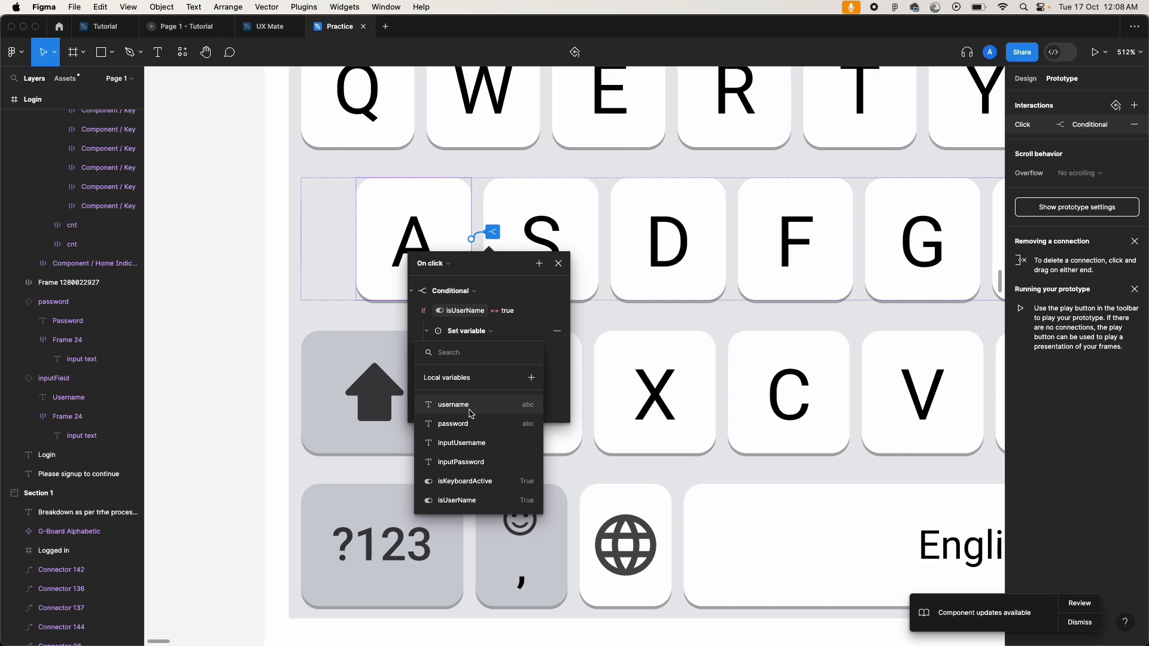
click(475, 443)
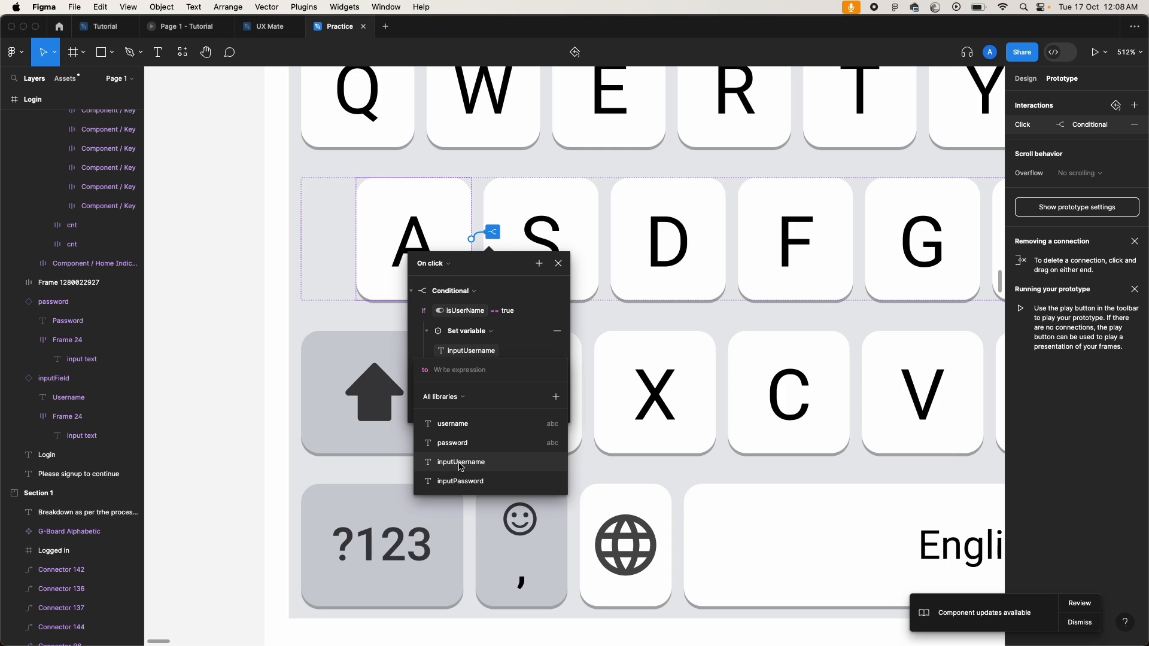
click(461, 462)
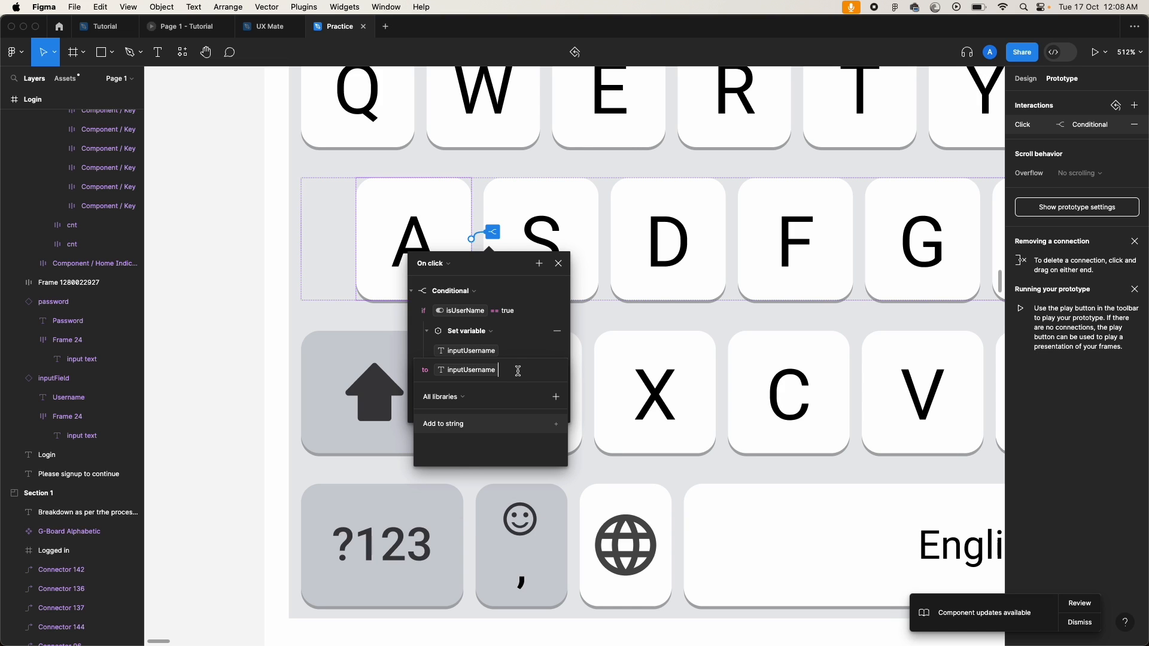
text(+')
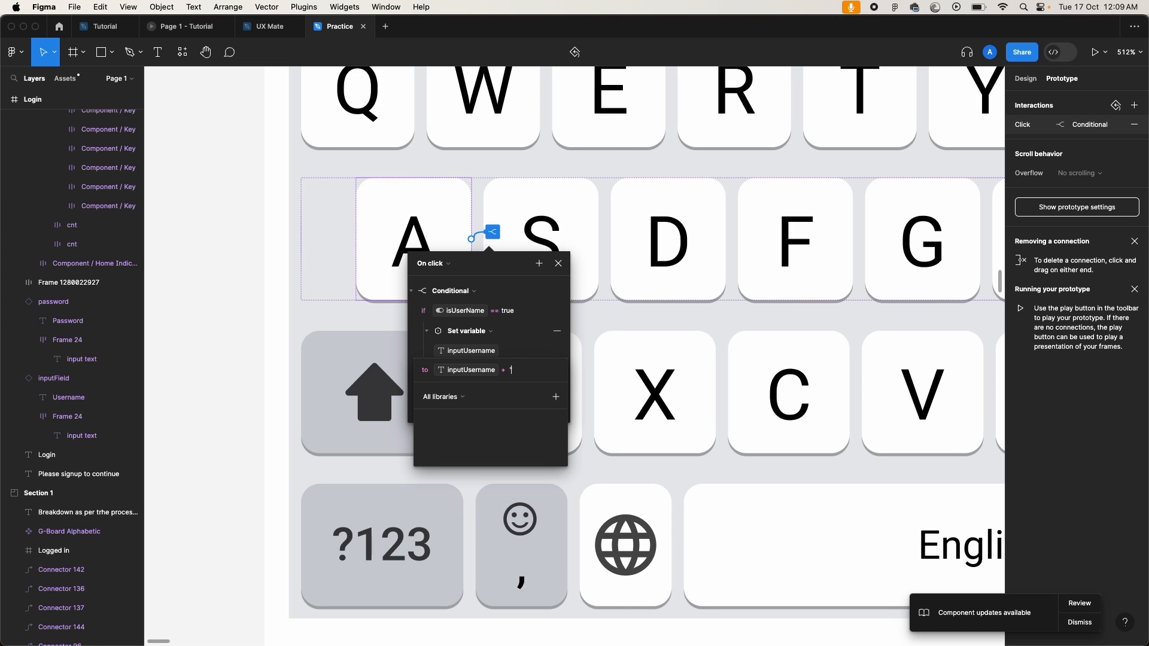
text(a")
key(BackSpace)
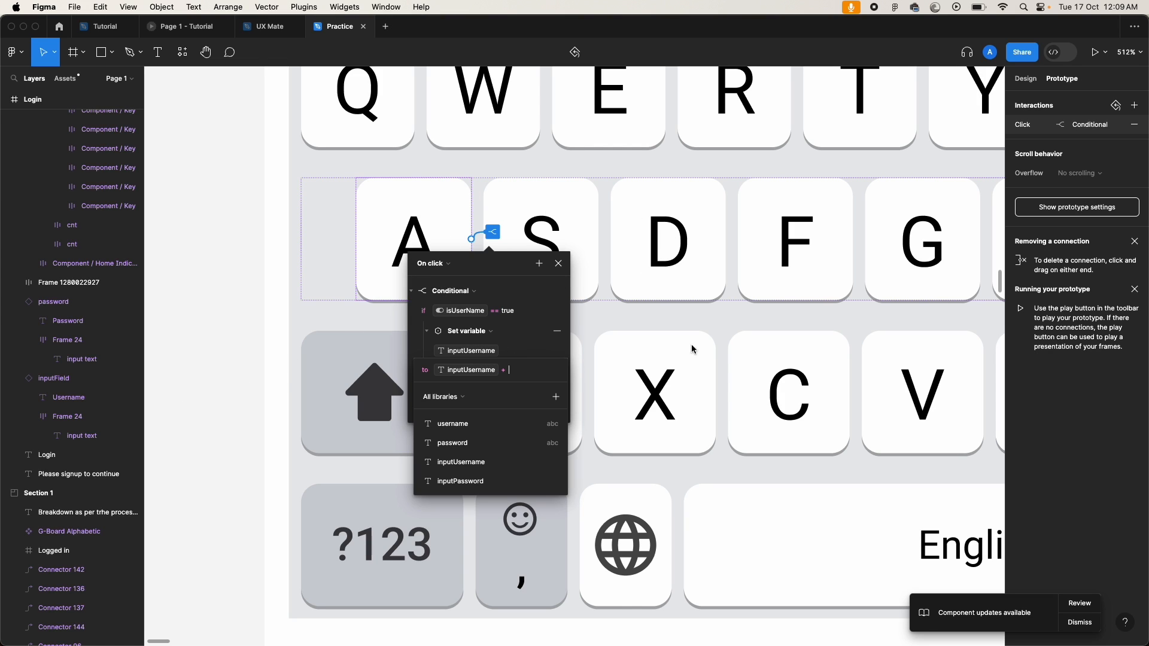
Step: Remove the trailing '+' from the inputUsername expression and close the interaction editor
click(184, 426)
click(516, 372)
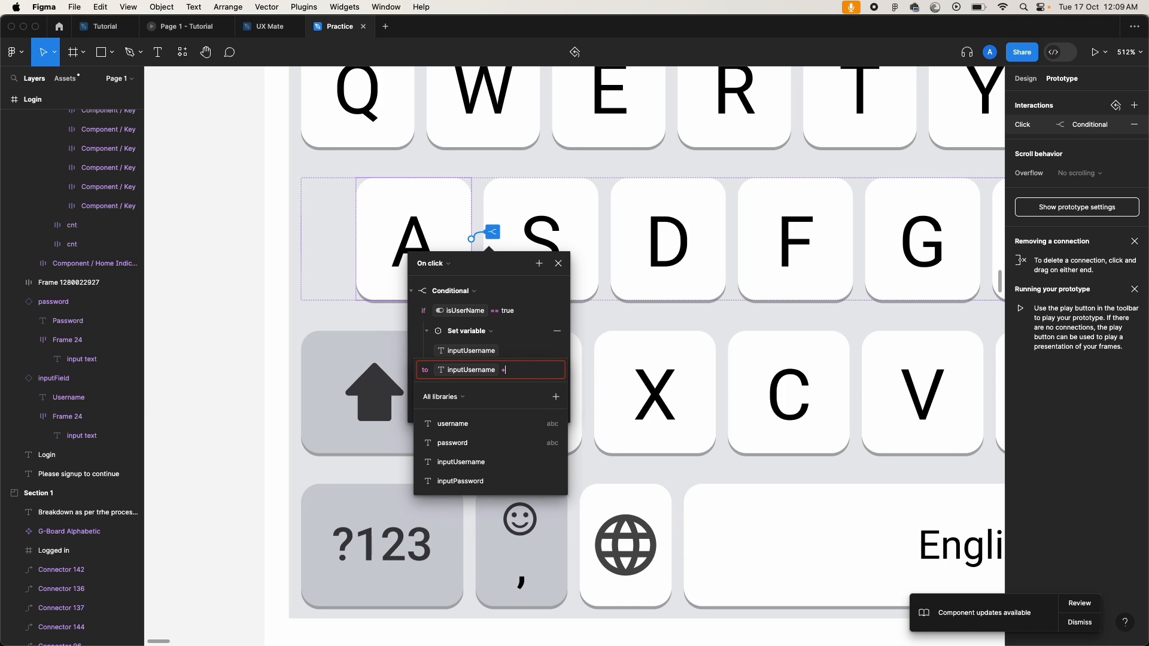
key(BackSpace)
click(227, 413)
click(227, 413)
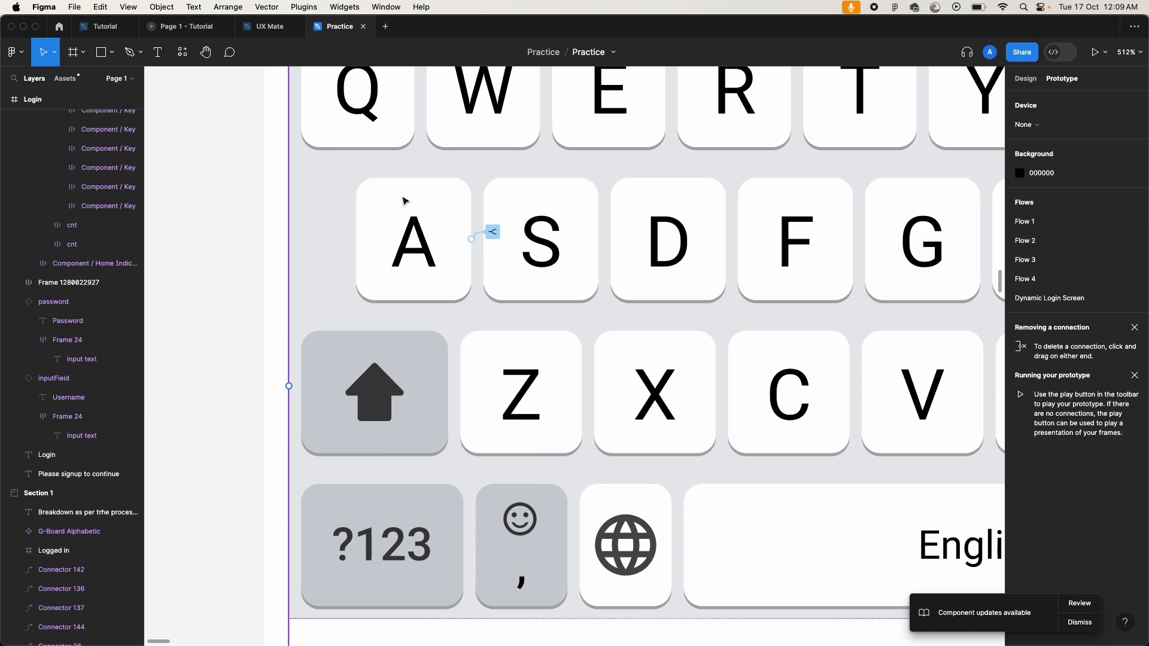
Step: Group the four text variables, username through inputPassword, into a group named 'handel inputs'
click(1028, 79)
click(267, 279)
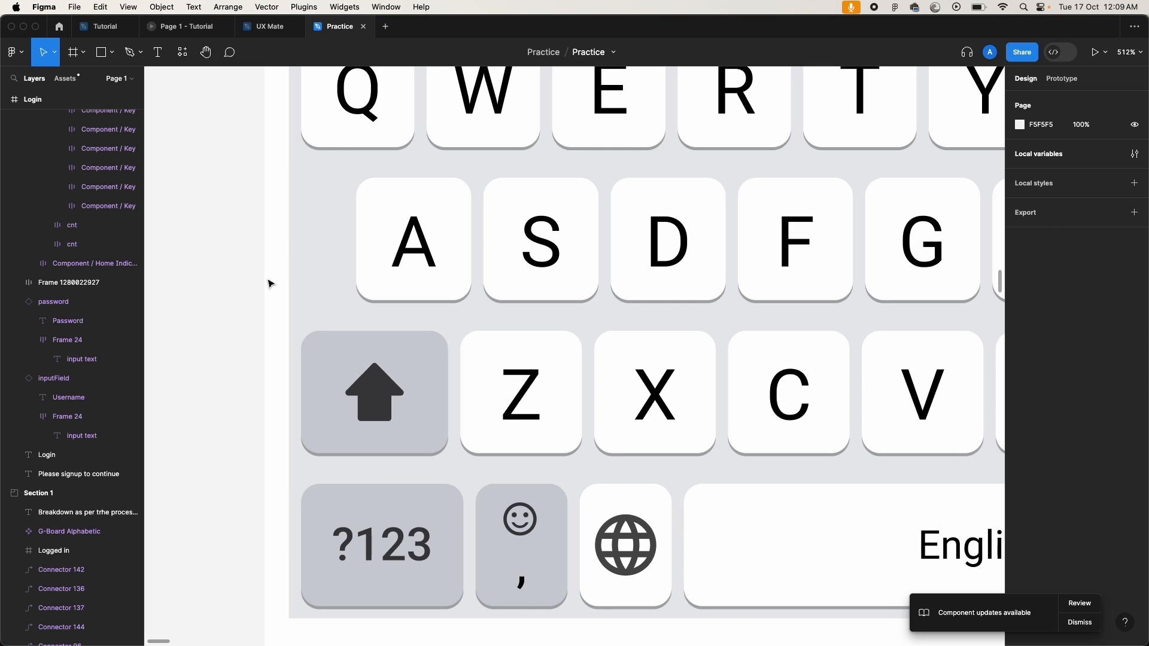
click(1133, 154)
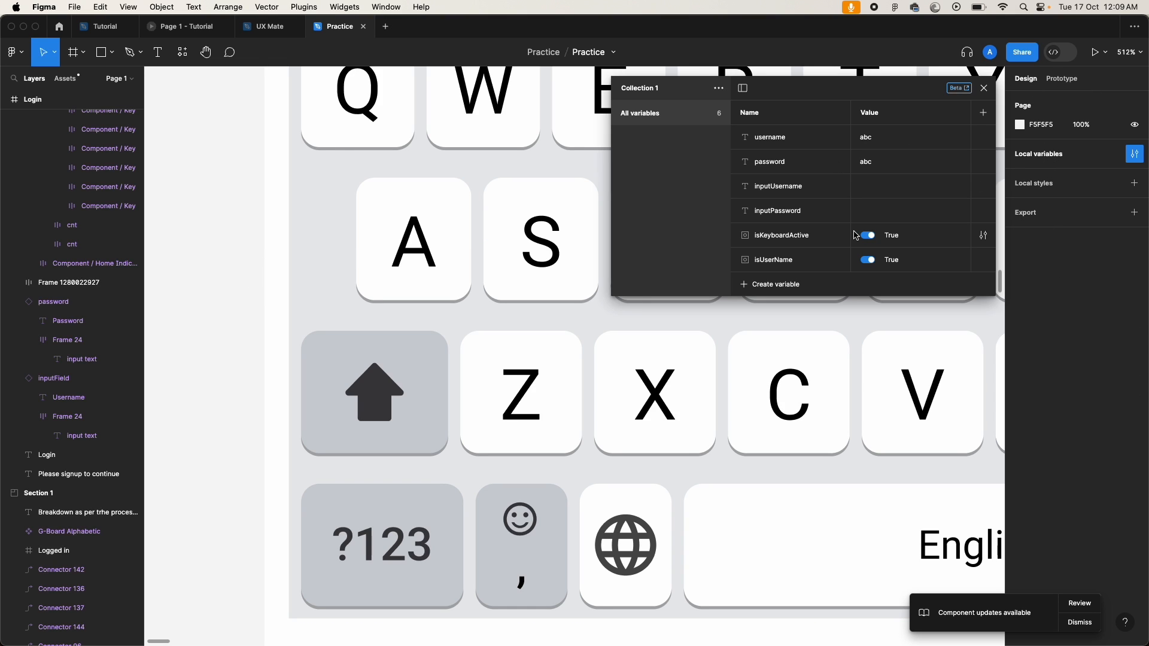
click(788, 138)
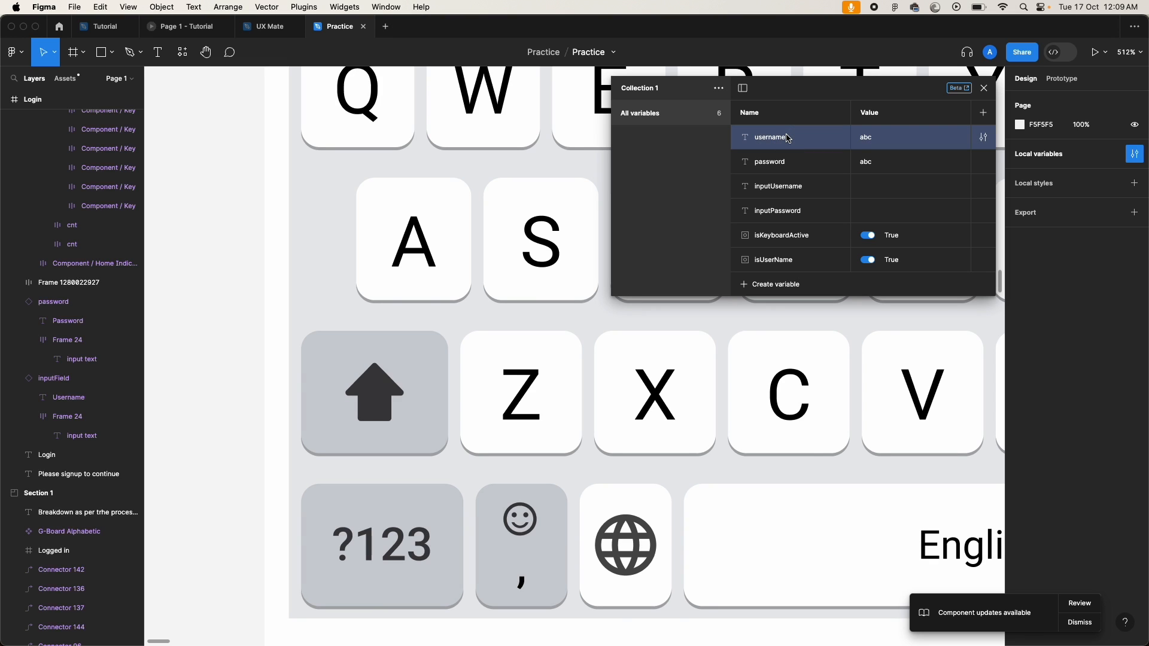
shift+click(811, 213)
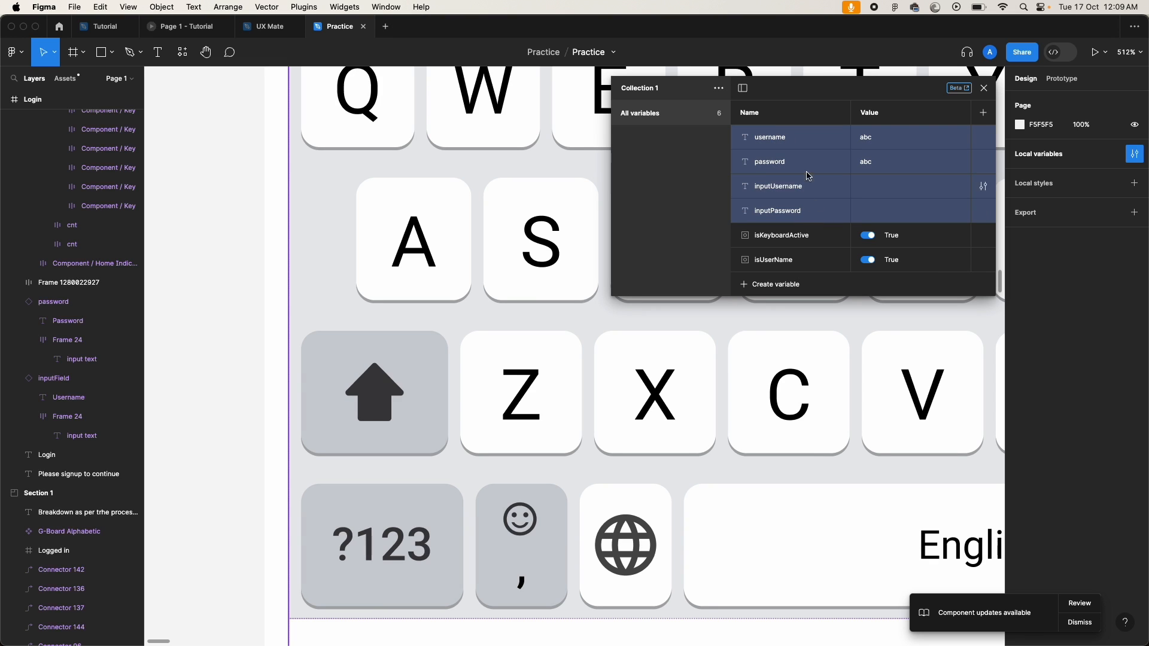
right_click(817, 210)
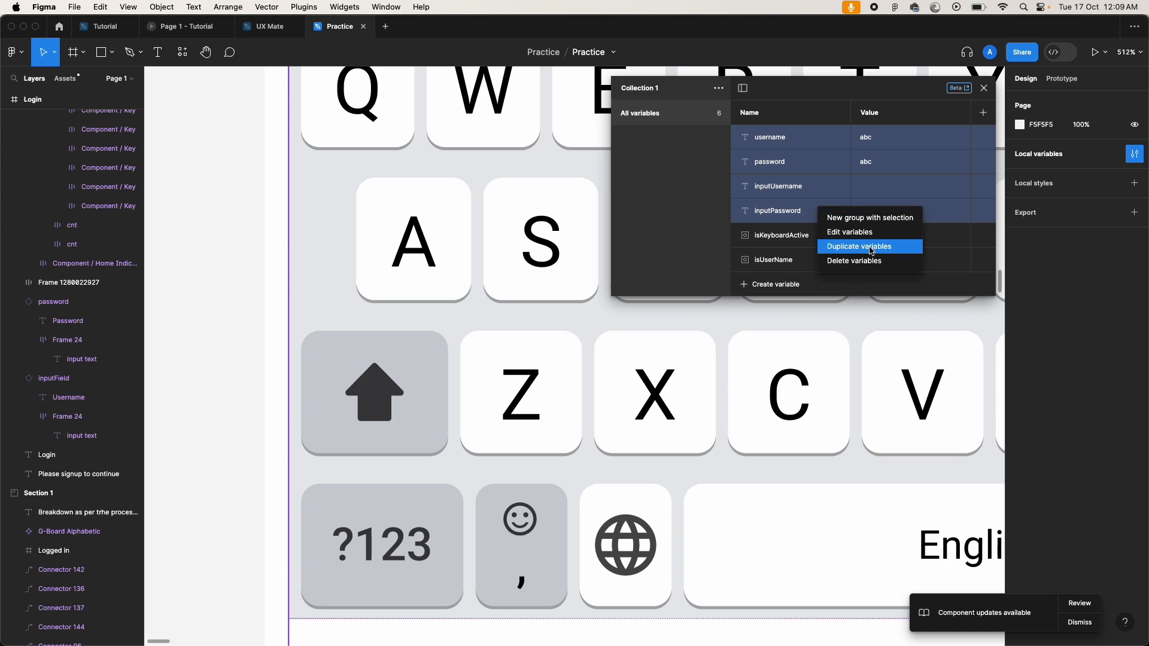
click(867, 218)
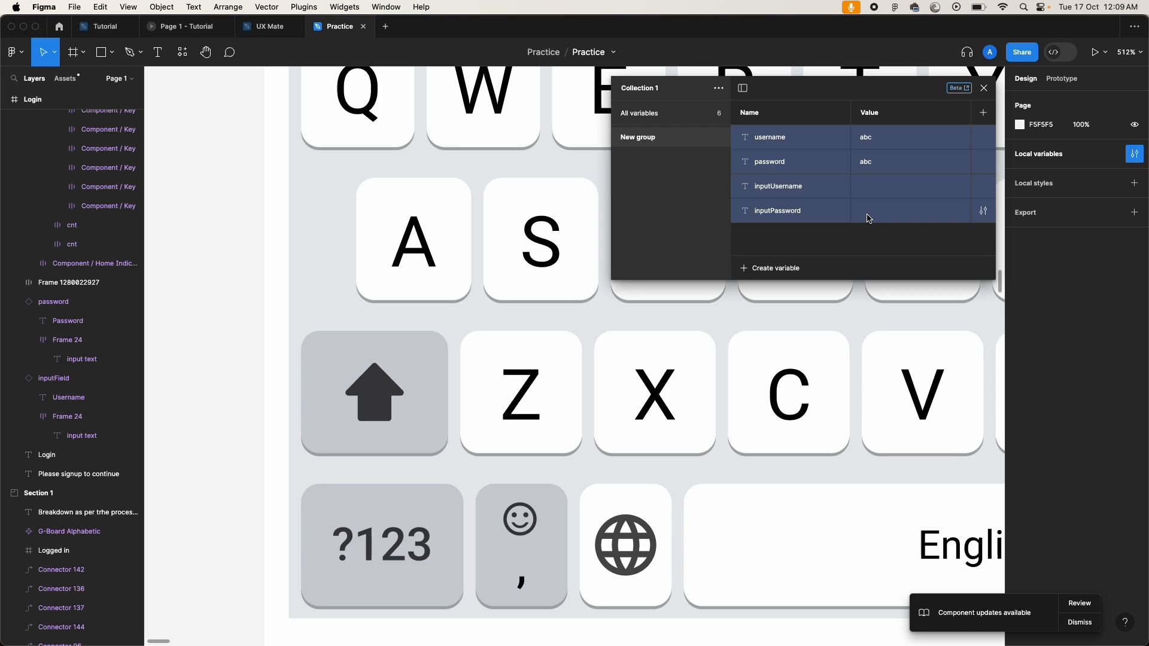
double_click(639, 142)
text(hand)
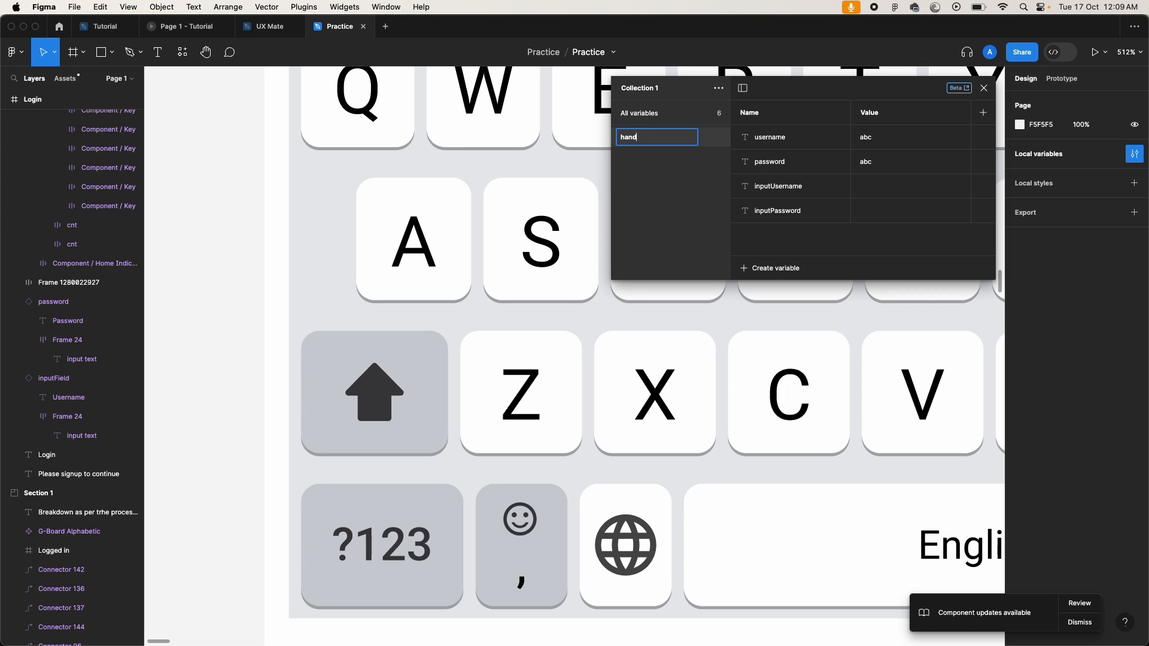
text(el inputs)
key(Return)
Step: Group the booleans isKeyboardActive and isUserName into a group named 'switches'
click(674, 111)
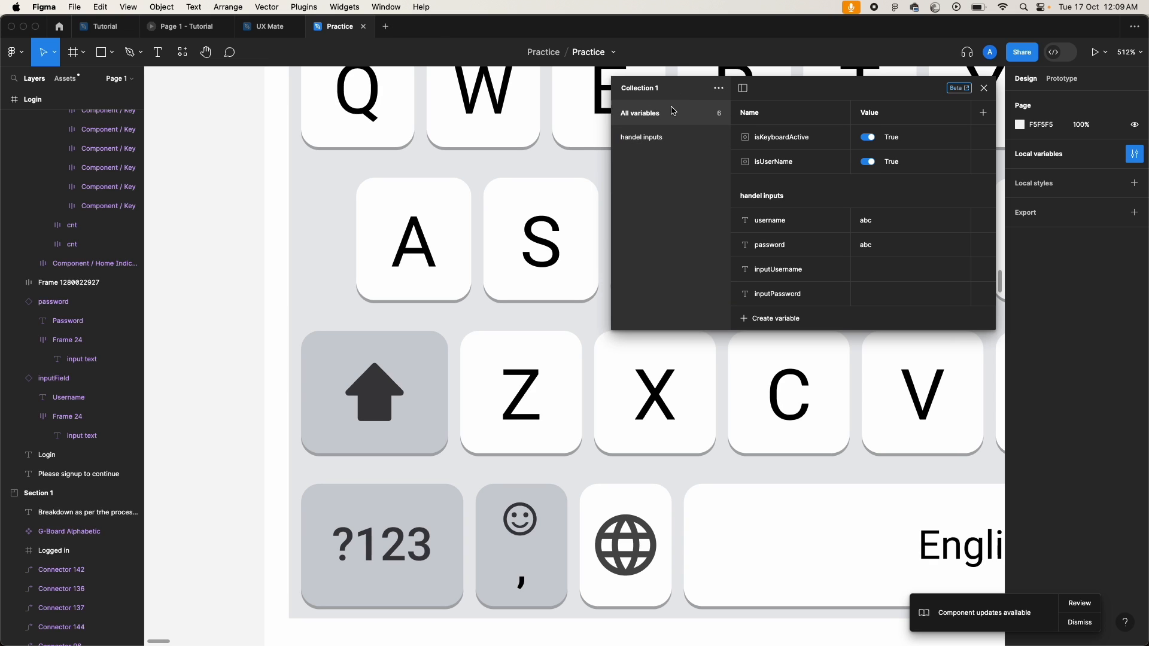
click(787, 139)
shift+click(786, 162)
right_click(789, 163)
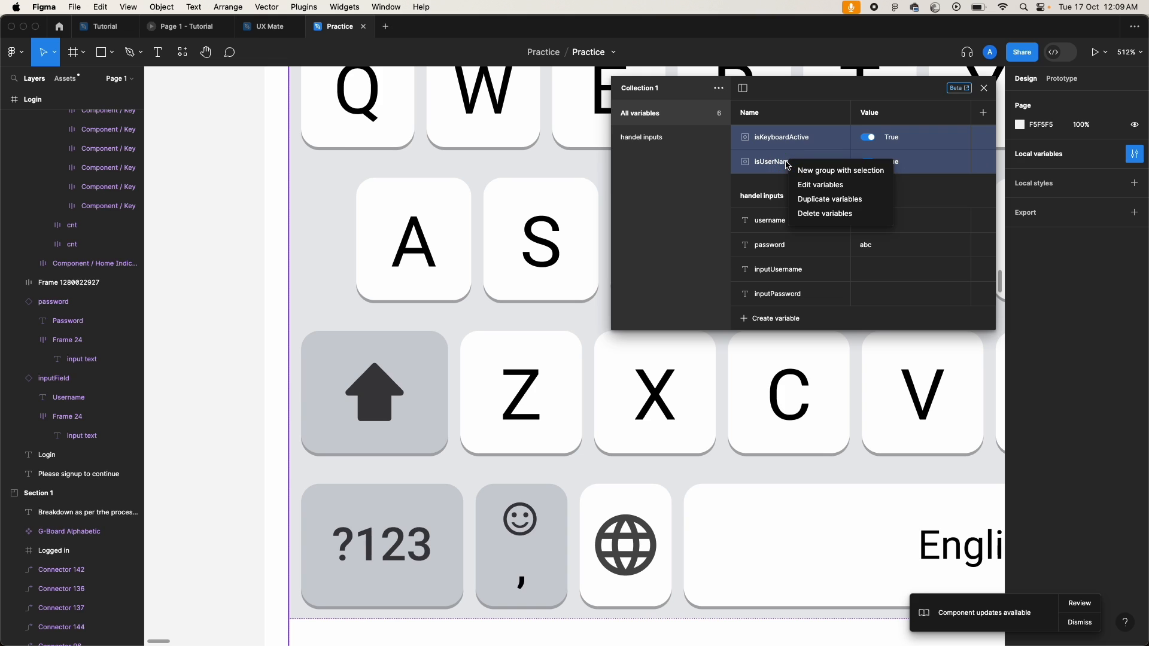
click(835, 171)
double_click(637, 157)
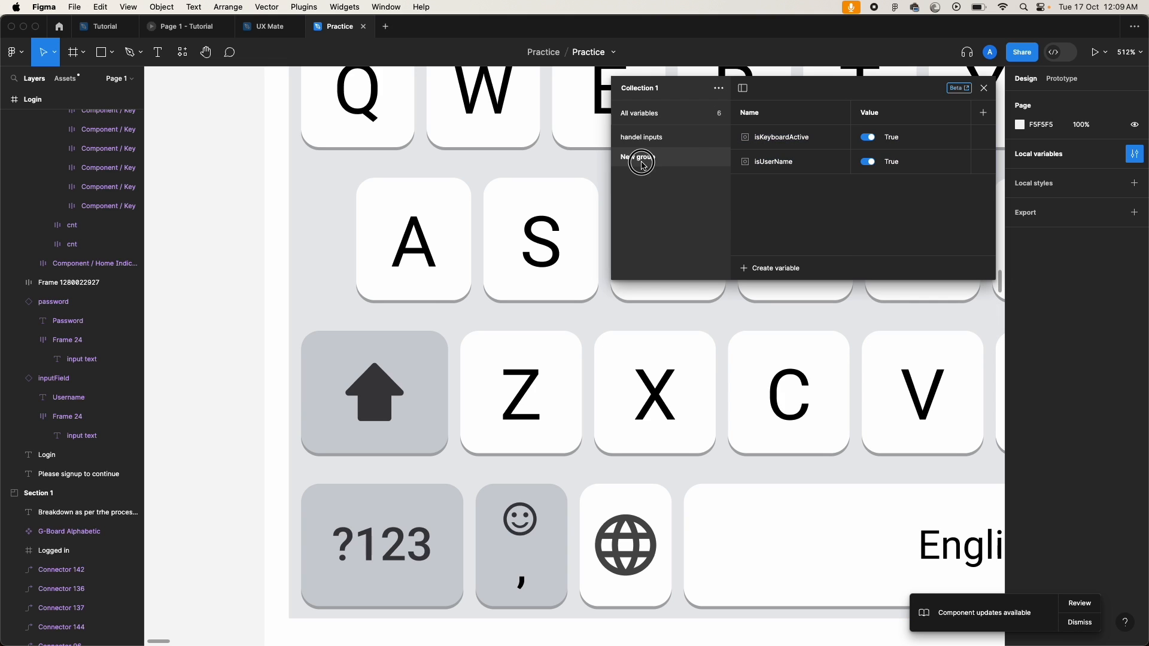
text(switches)
key(Return)
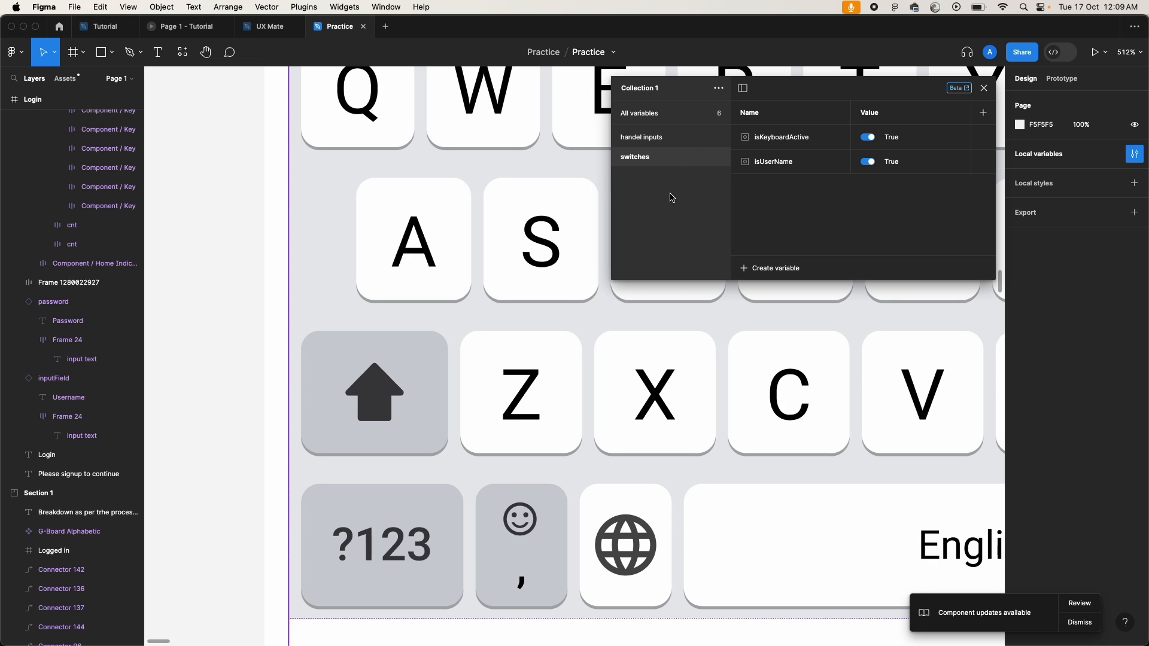
Step: Create an ungrouped string variable 'A' with the value 'a' in Collection 1
click(653, 115)
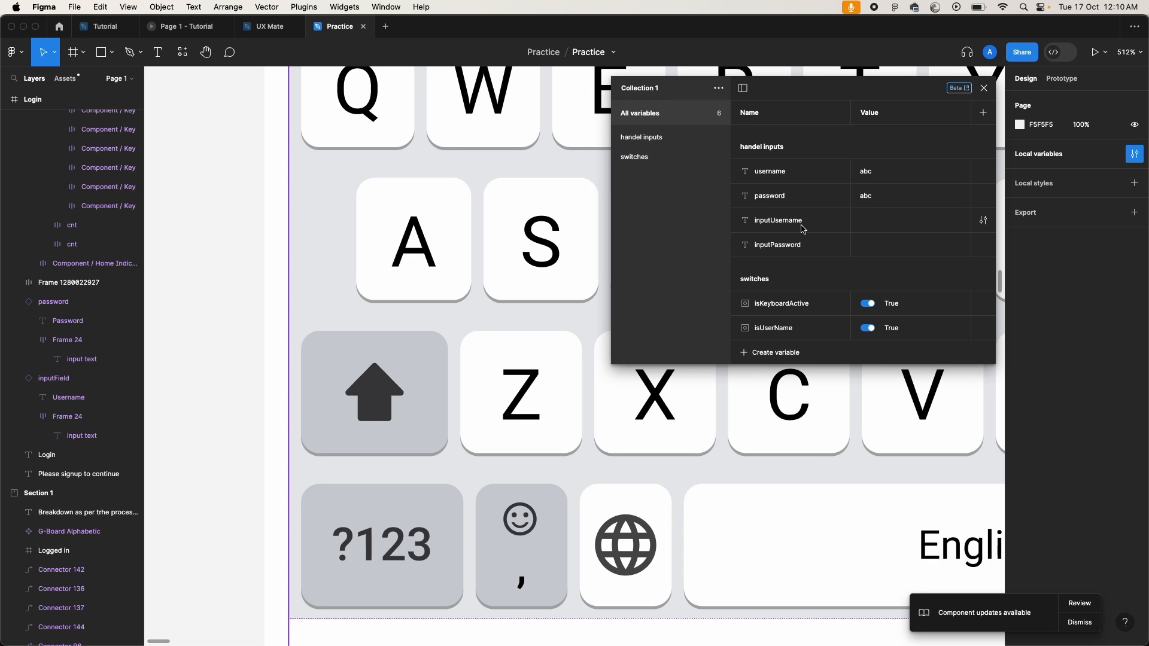
click(771, 354)
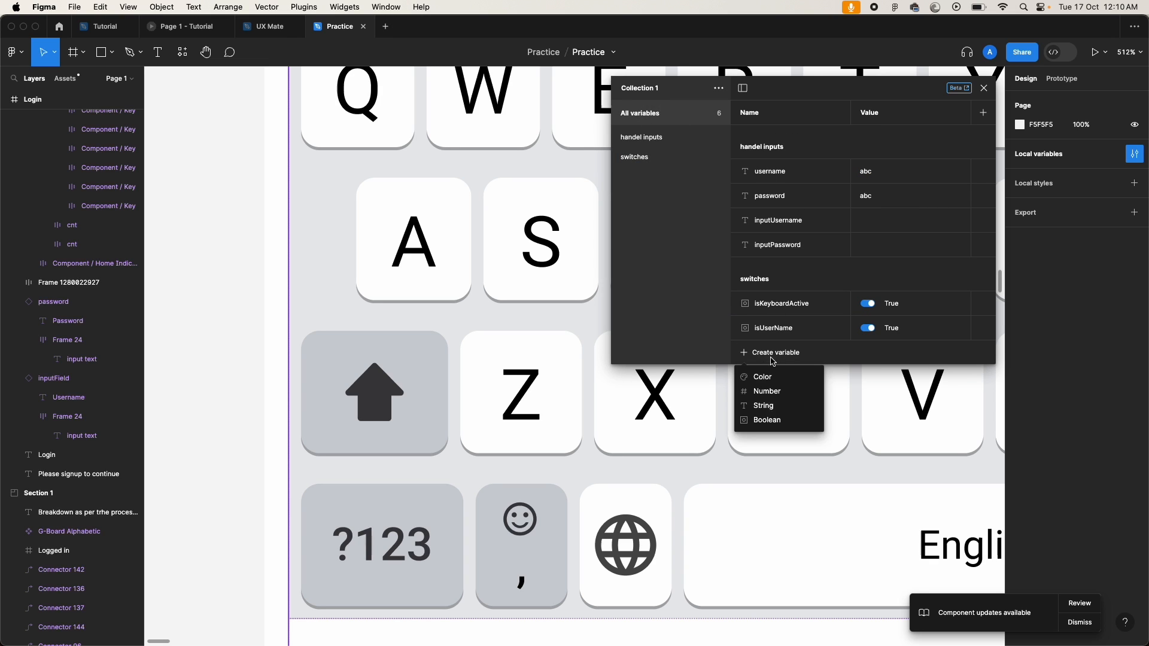
click(776, 407)
text(A)
click(890, 138)
text(a)
click(681, 231)
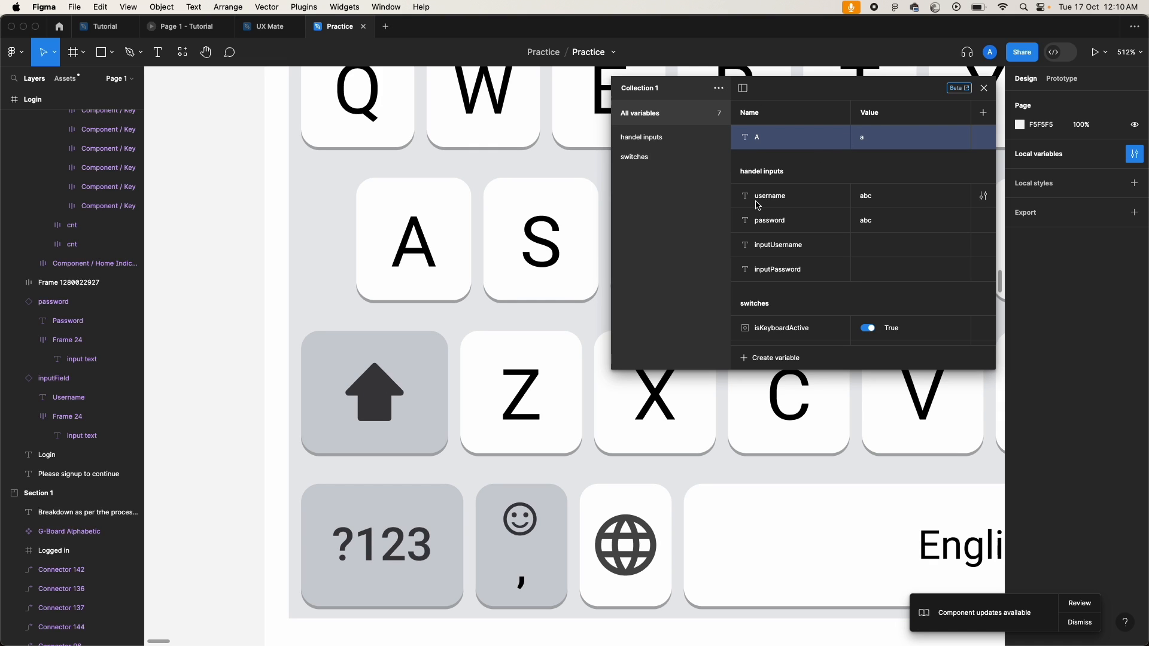
Step: Create string variables B with value 'b' and C with value 'c'
click(787, 360)
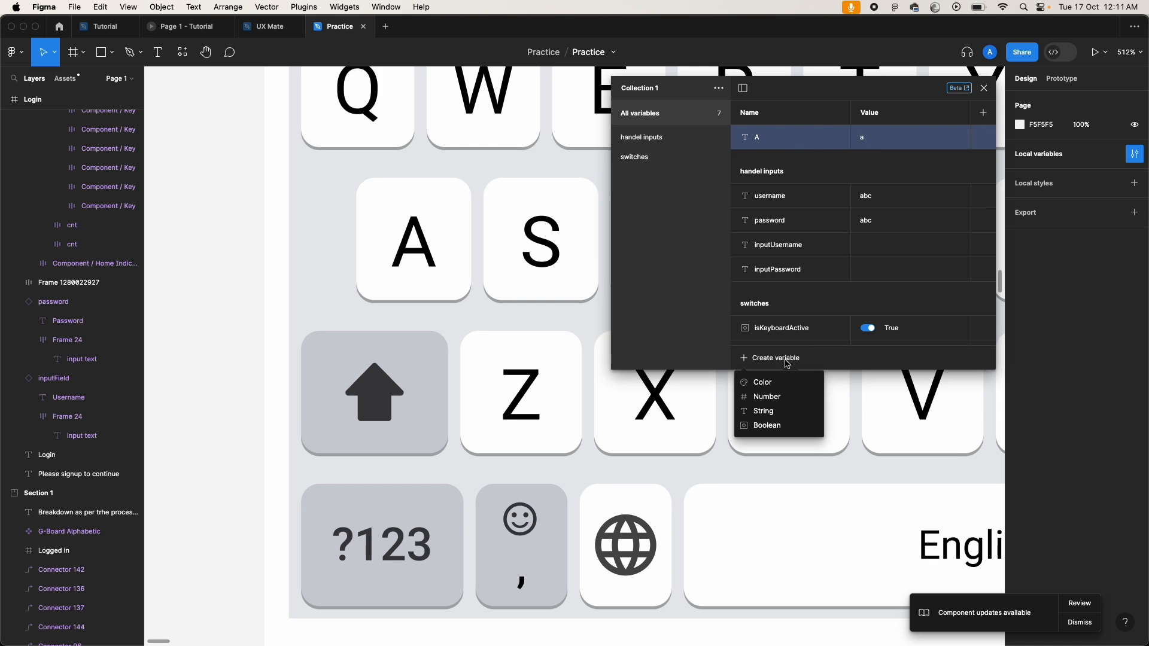
click(773, 411)
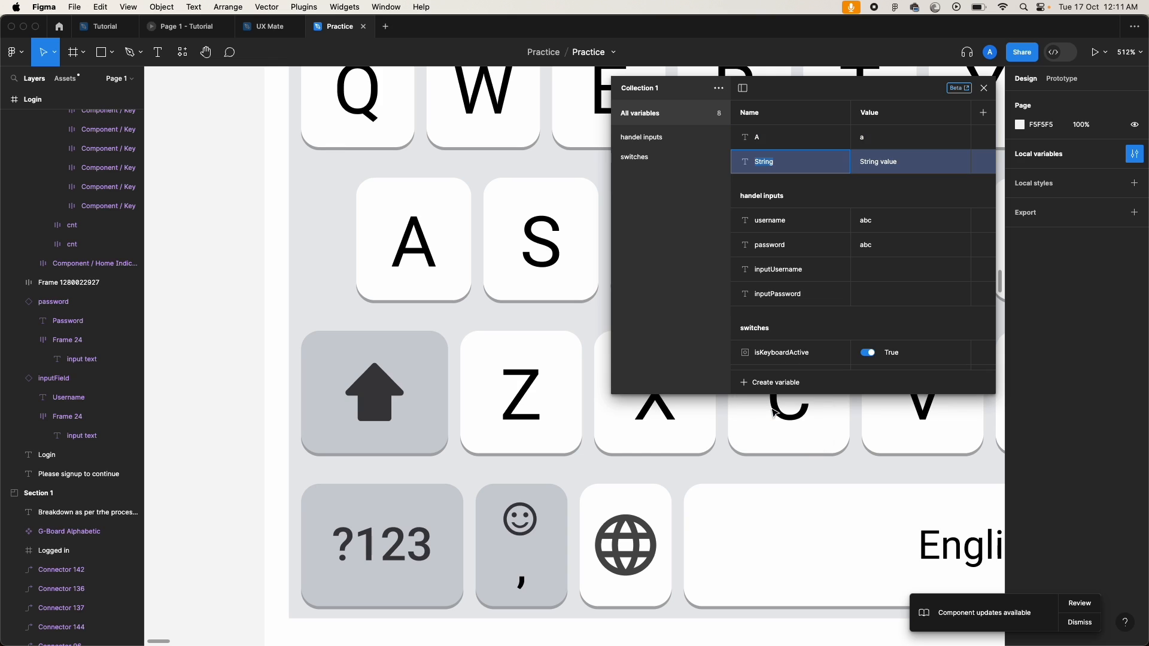
text(B)
click(889, 159)
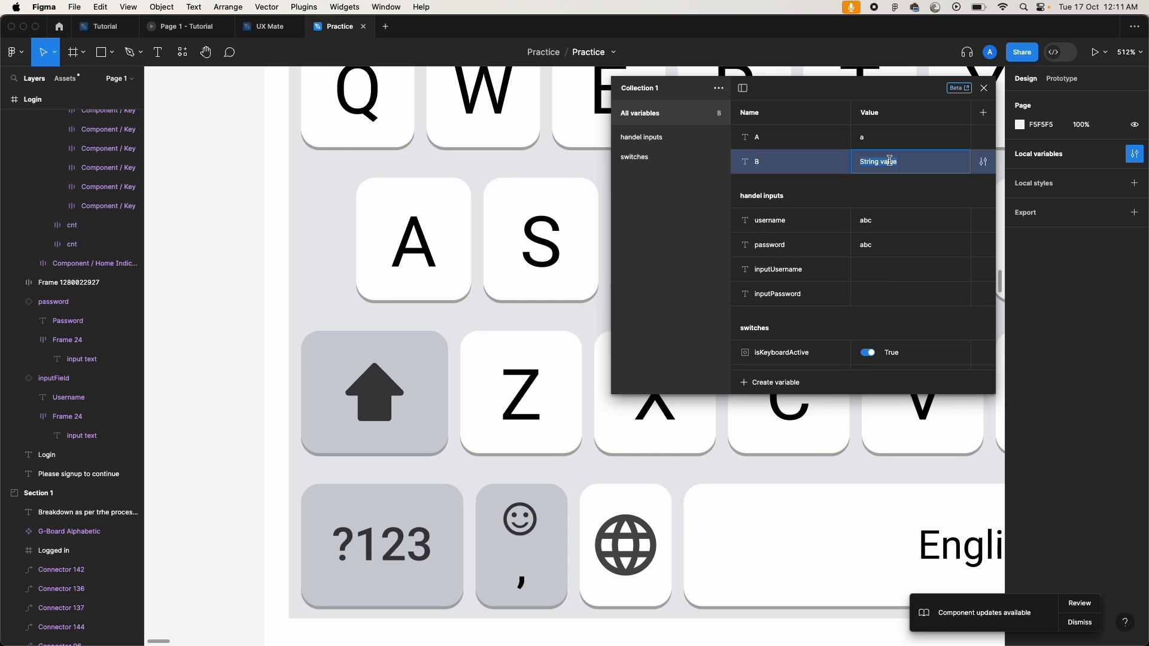
text(b)
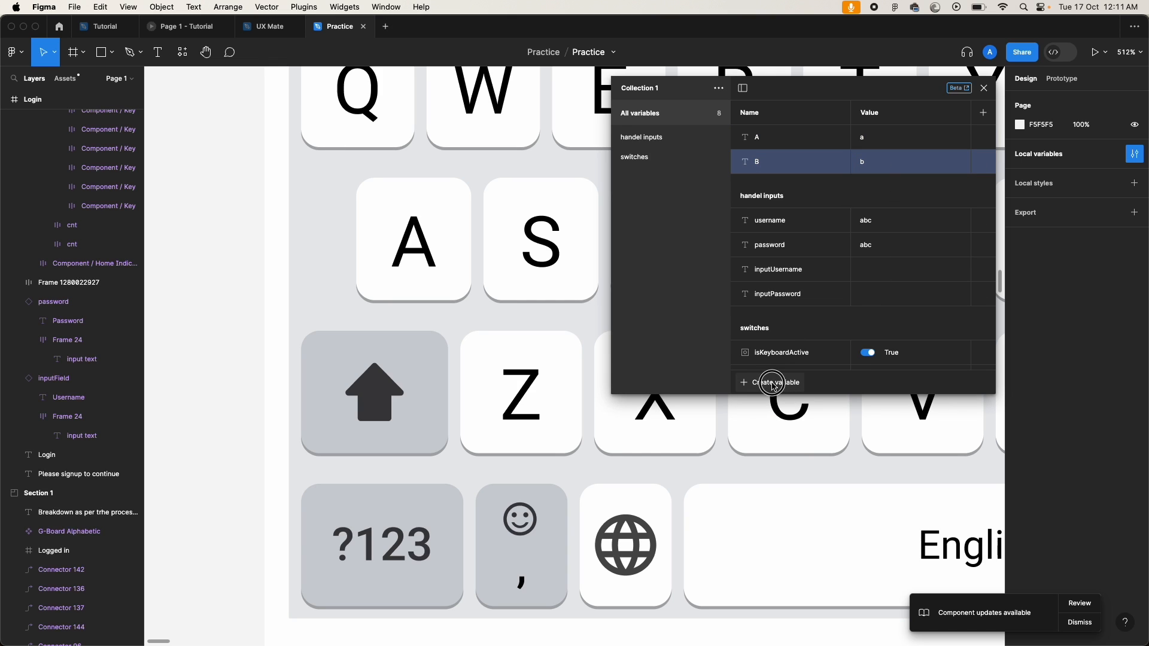
click(774, 385)
click(778, 436)
text(C)
click(888, 200)
text(c)
key(Return)
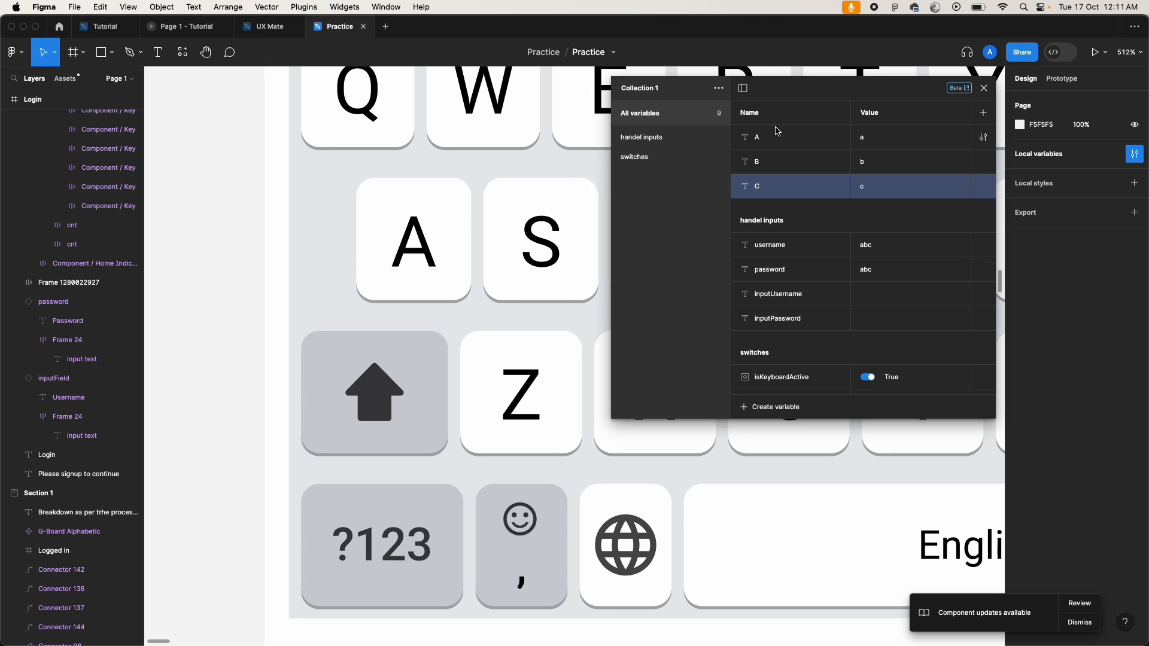
Step: Group variables A, B and C into a new group named 'Keyboard'
click(777, 130)
shift+click(777, 186)
right_click(777, 187)
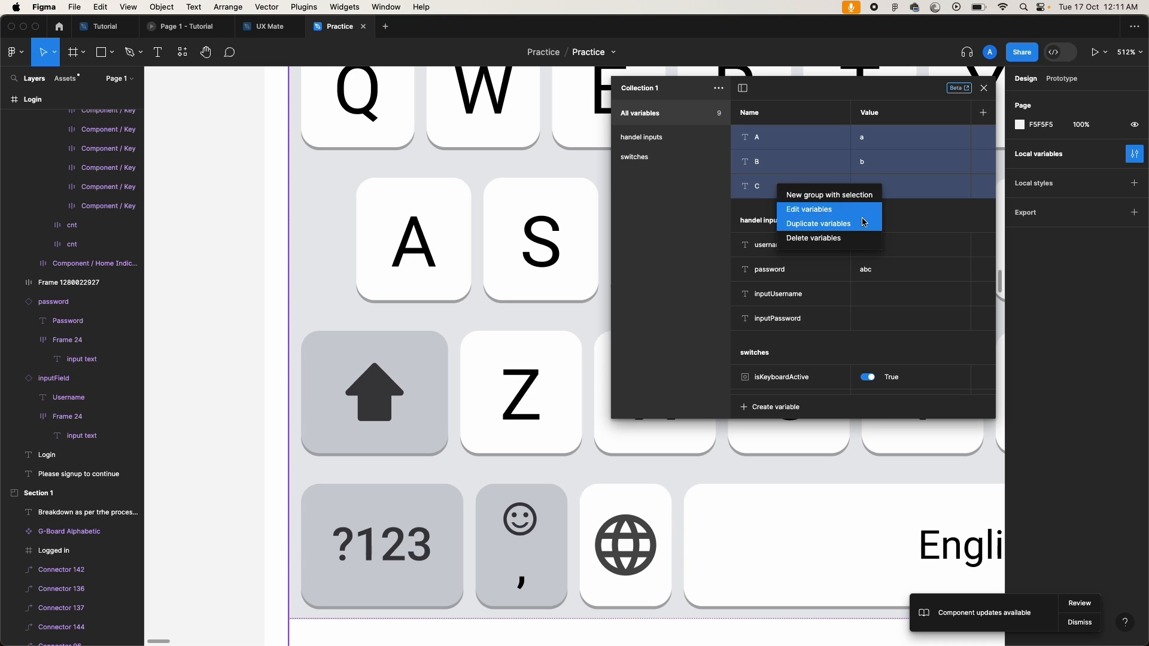
click(819, 196)
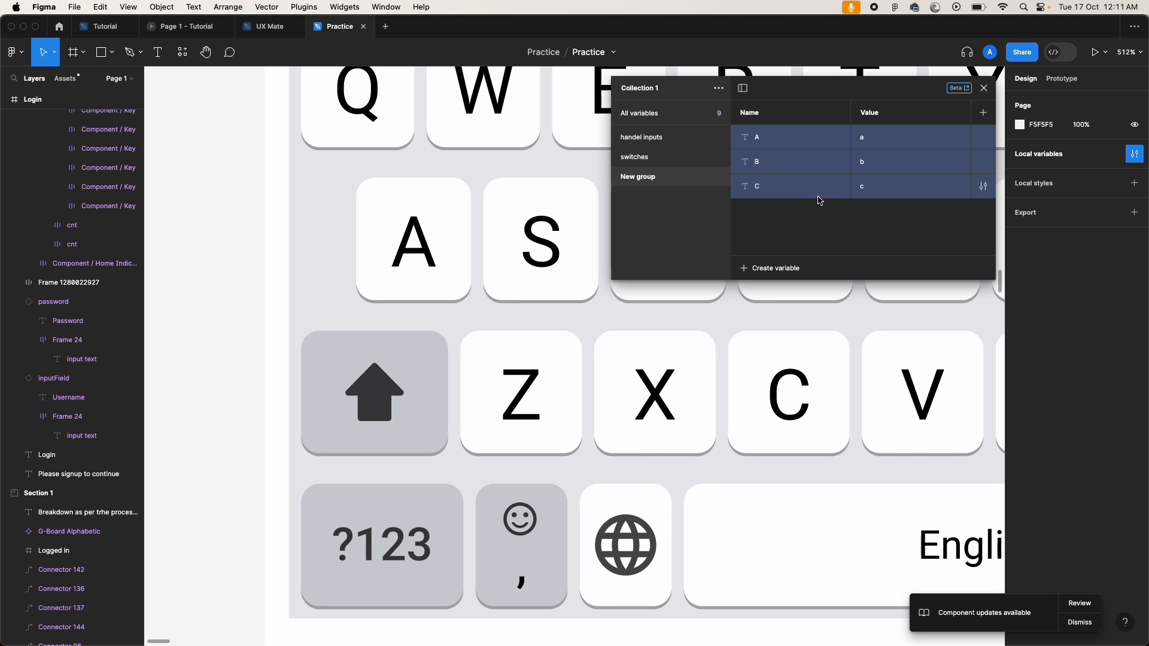
double_click(647, 178)
text(Key)
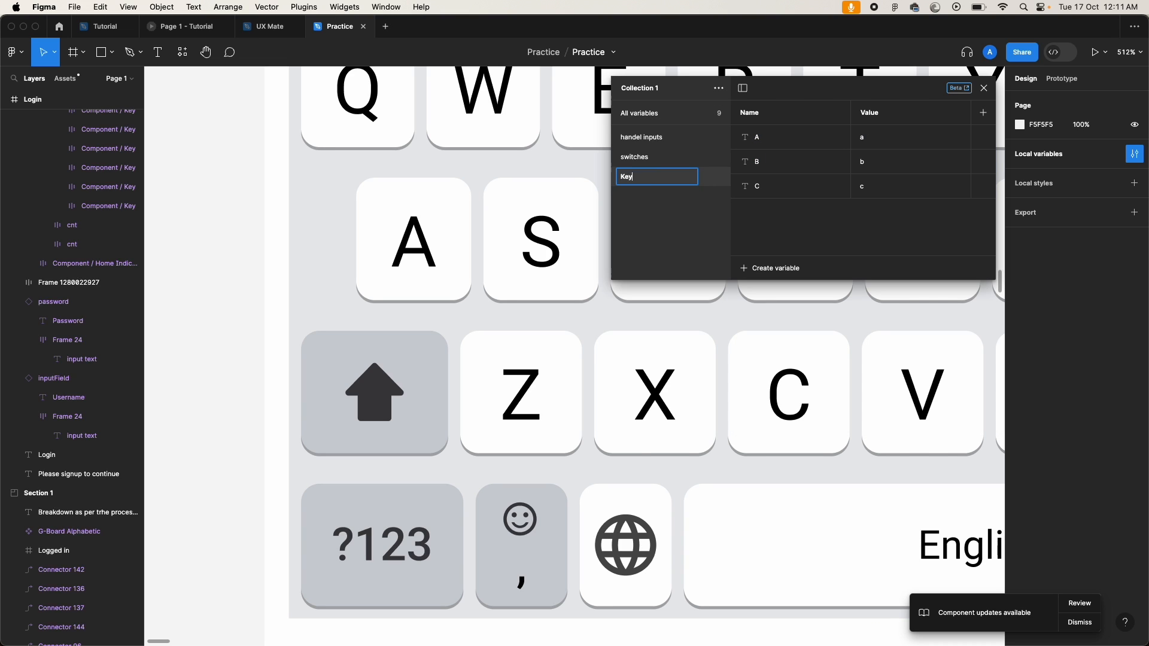
text(board)
key(Return)
Step: Close the variables panel and remove the A key's conditional click interaction
click(989, 89)
scroll(529, 293, down, 5)
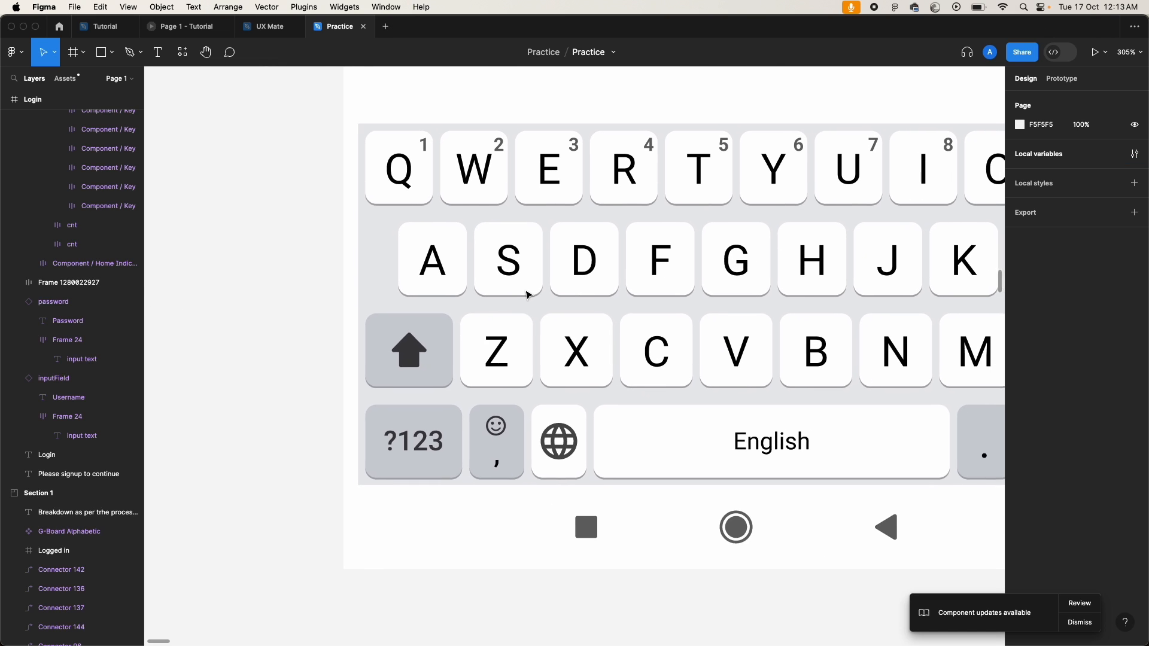
click(393, 279)
click(393, 279)
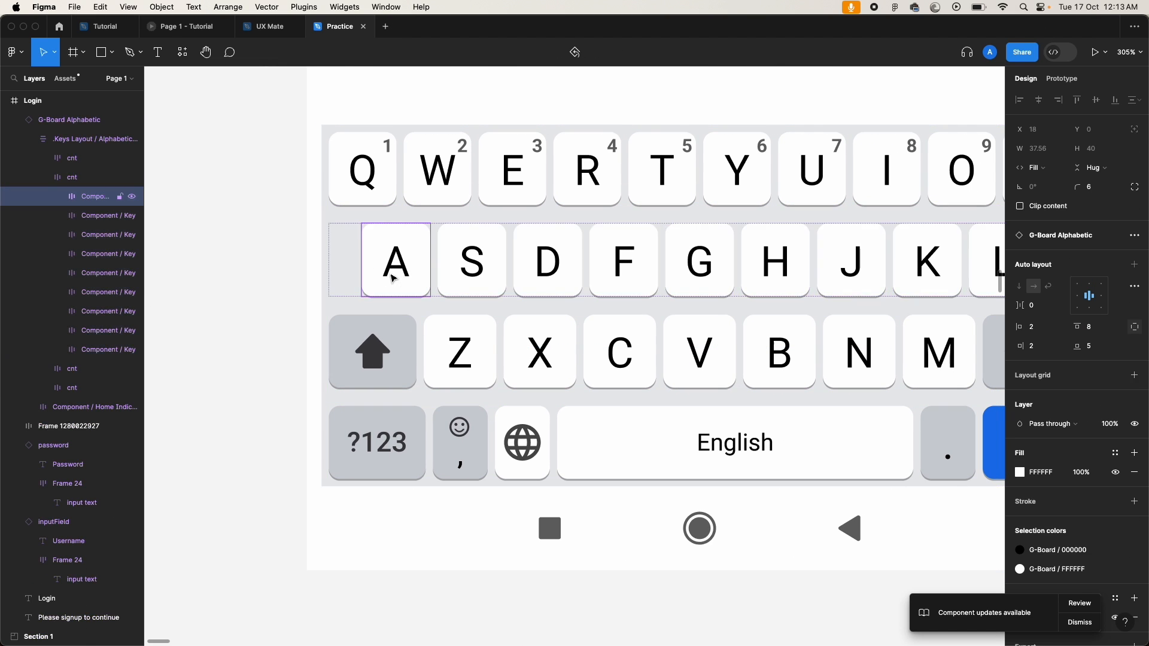
click(1050, 83)
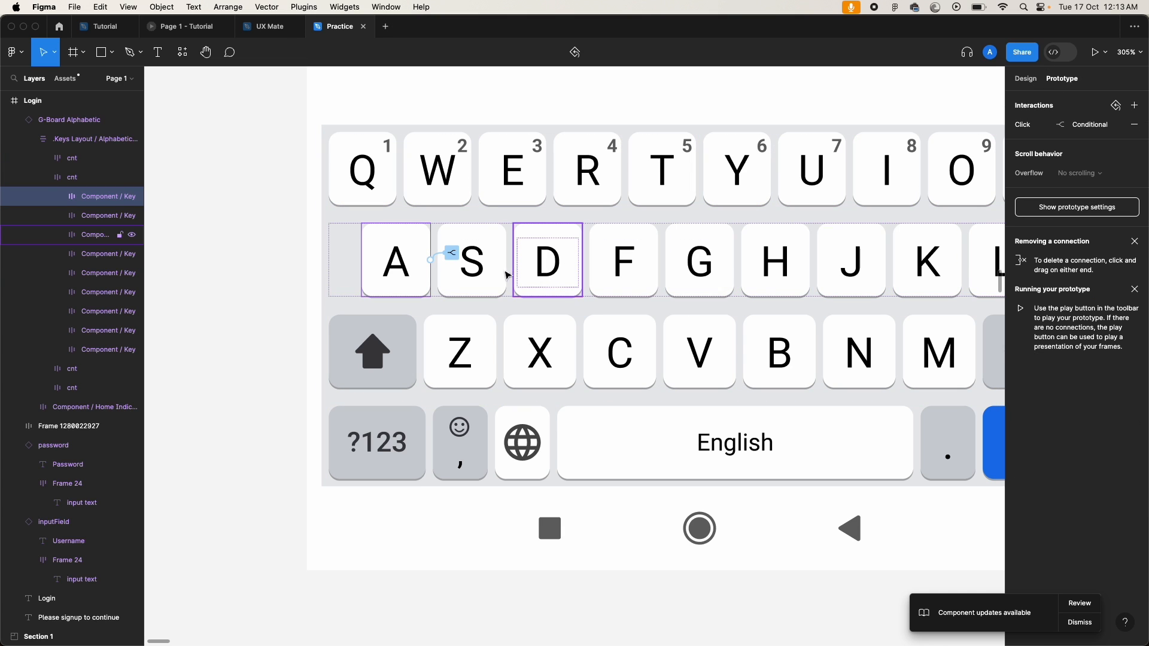
click(455, 256)
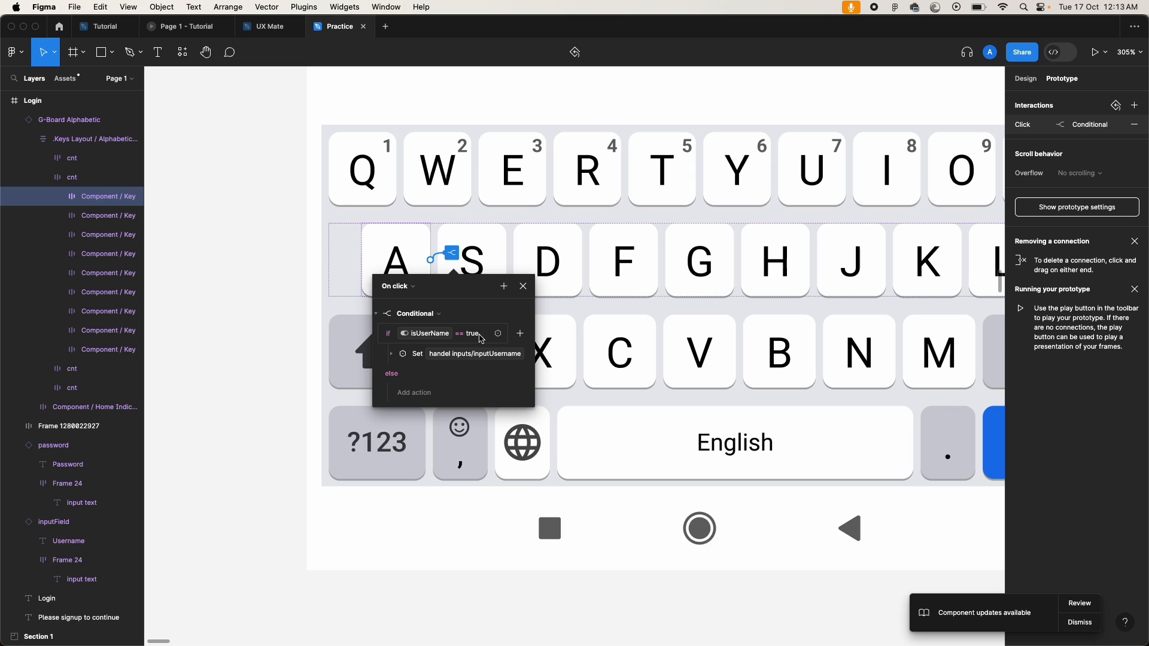
click(523, 286)
click(1137, 122)
Step: Select the B and C keys and remove their existing conditional click interaction
scroll(592, 308, right, 4)
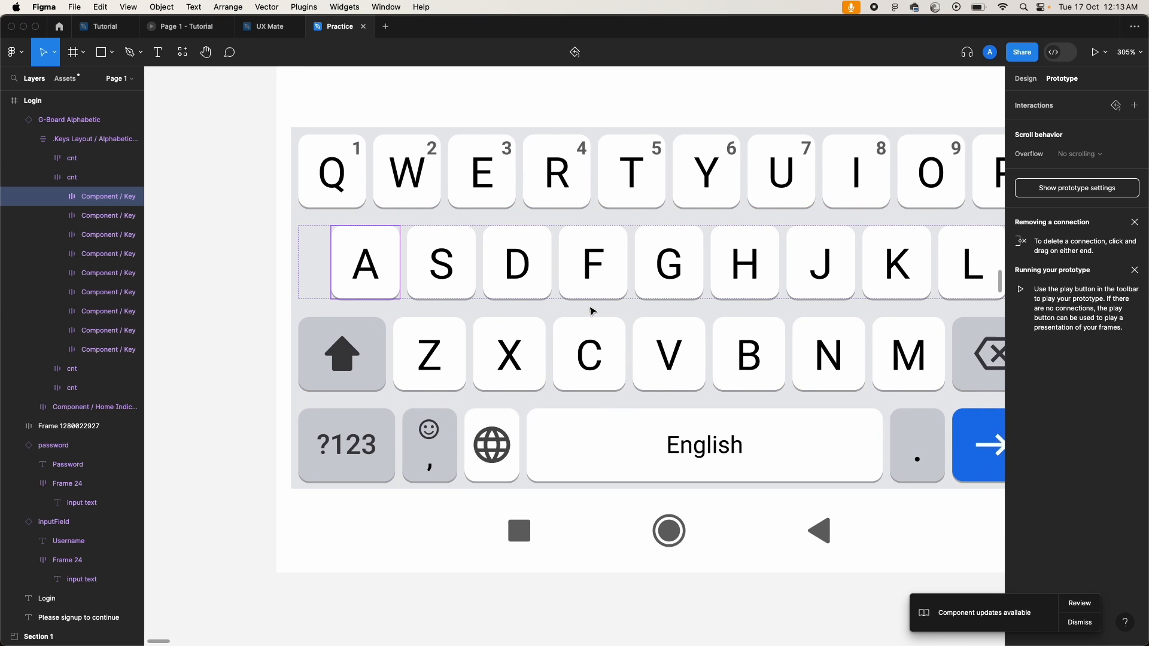
click(715, 342)
click(715, 343)
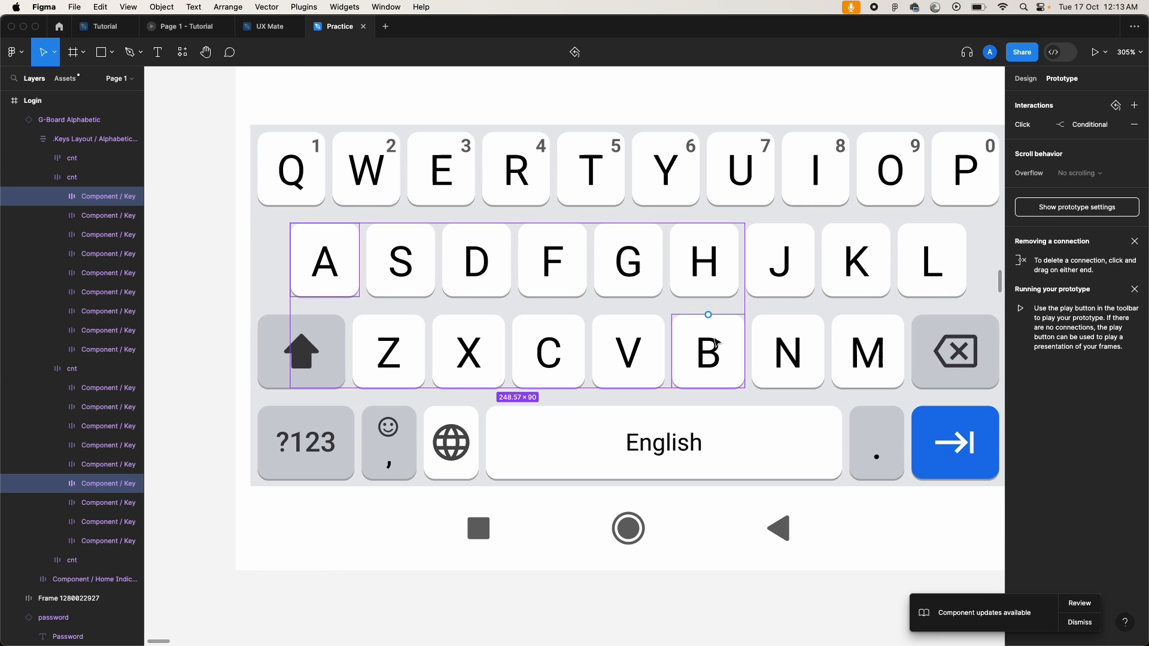
shift+click(555, 360)
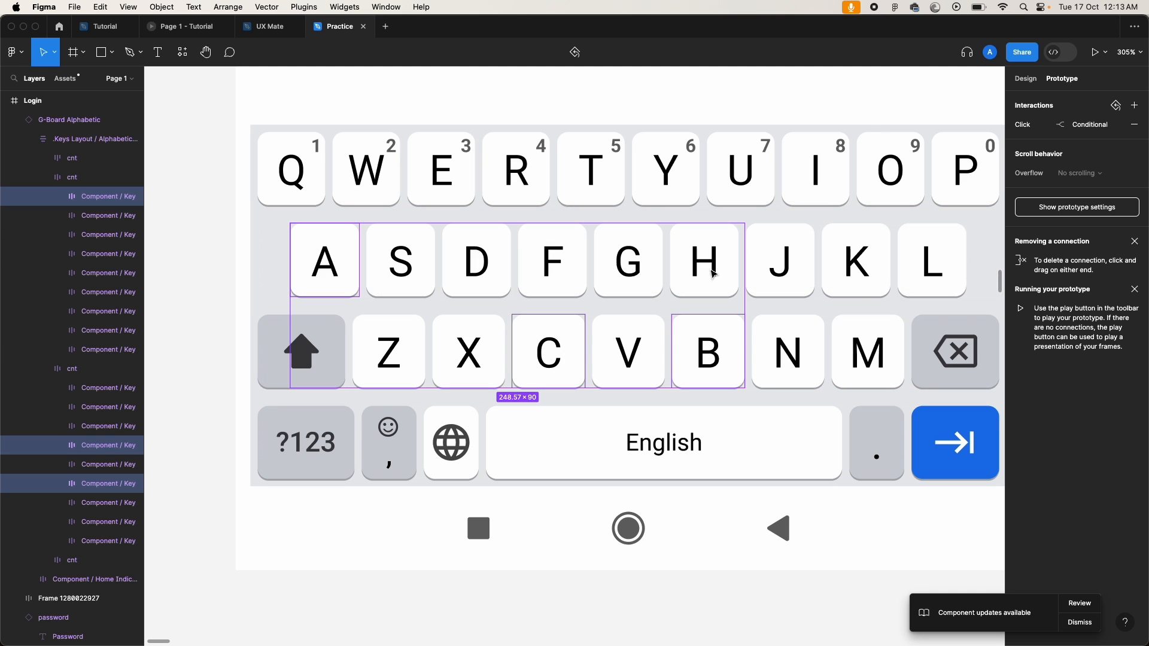
click(1134, 124)
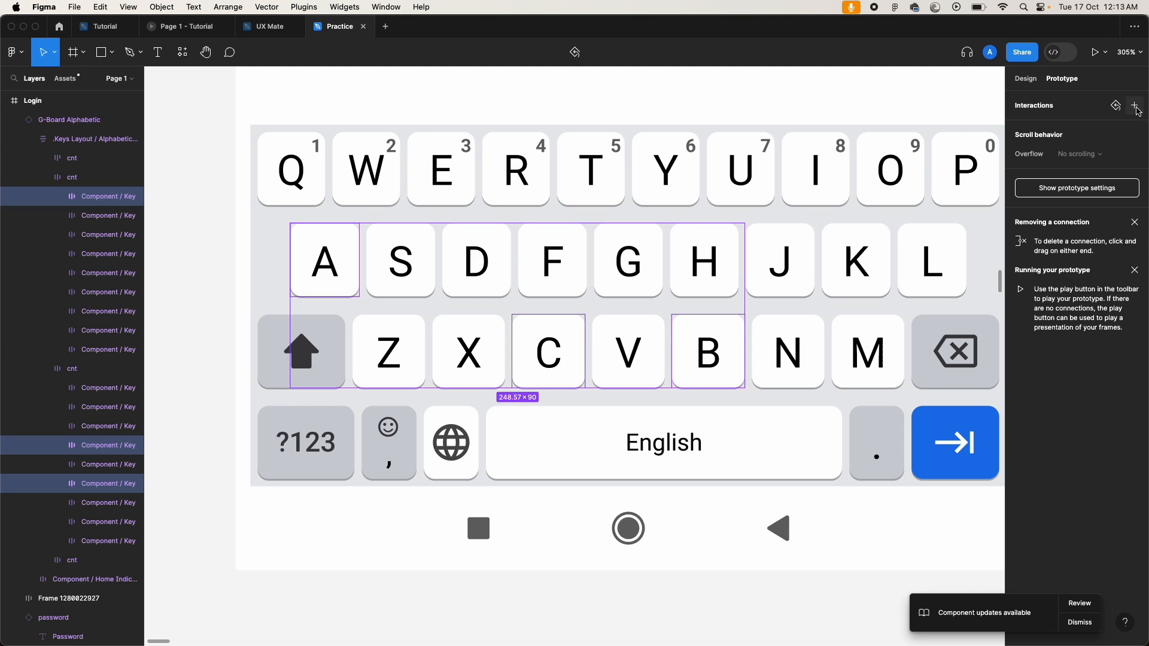
Step: Add an on-click Conditional to the keys with the condition isUserName equals true
click(1135, 106)
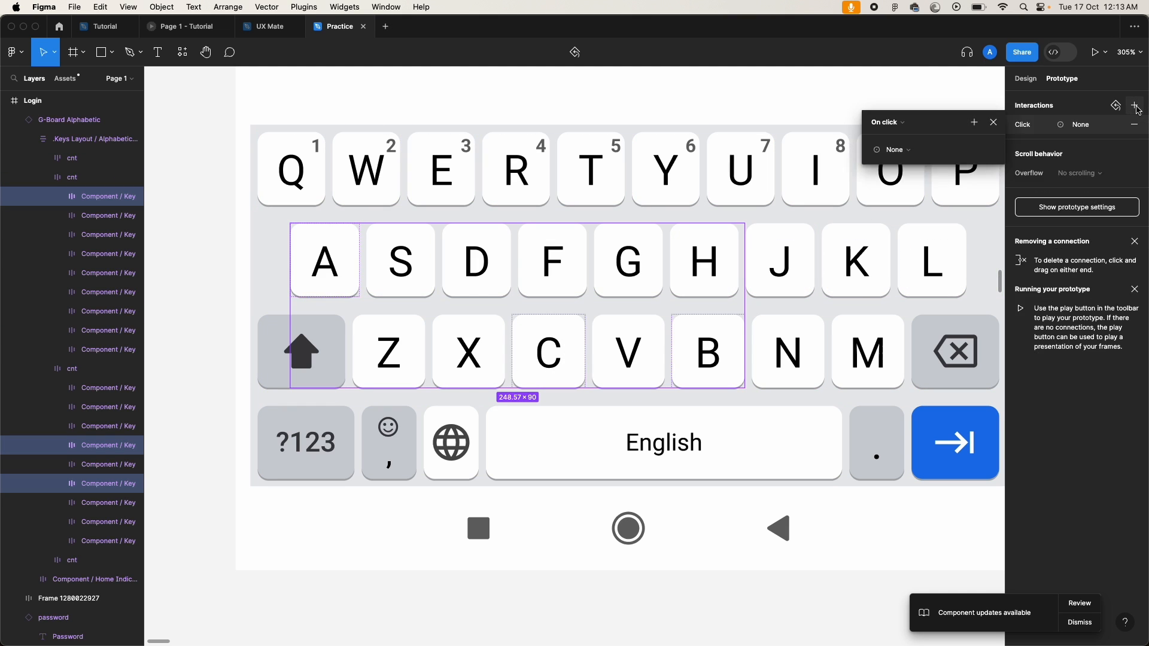
click(896, 150)
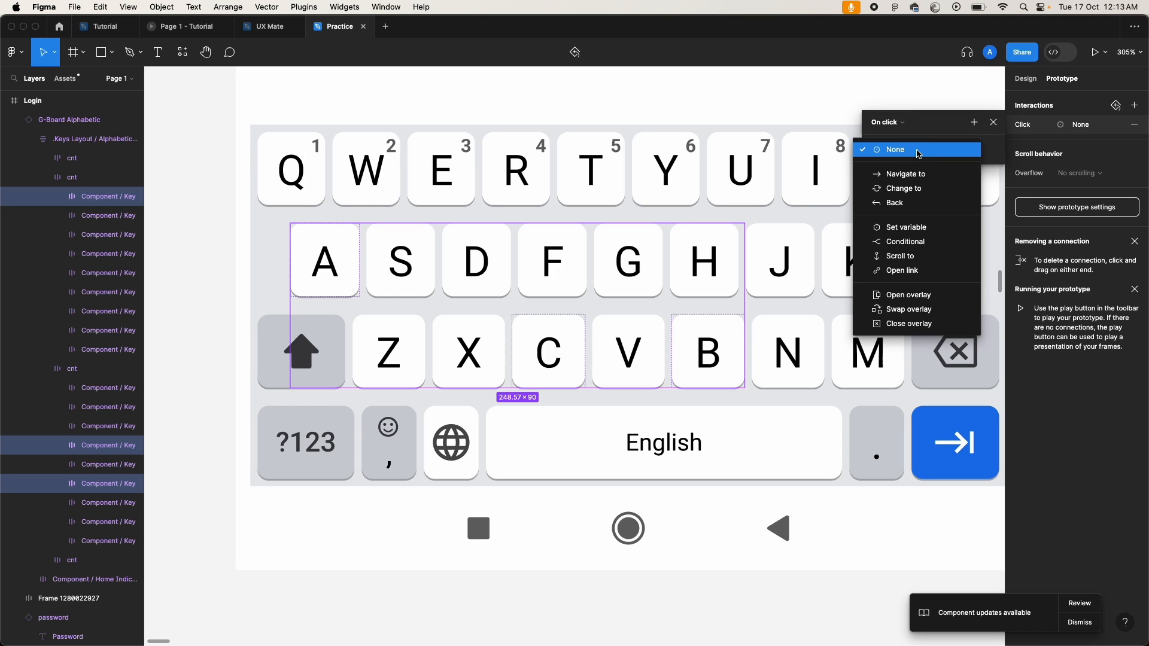
click(914, 242)
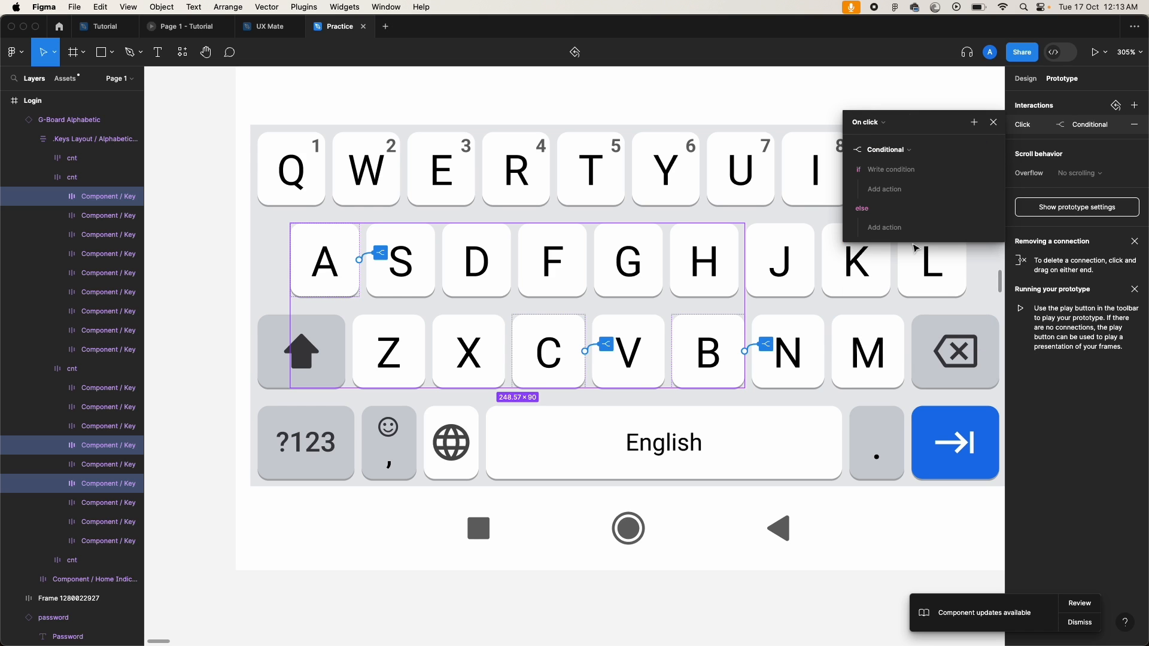
click(888, 171)
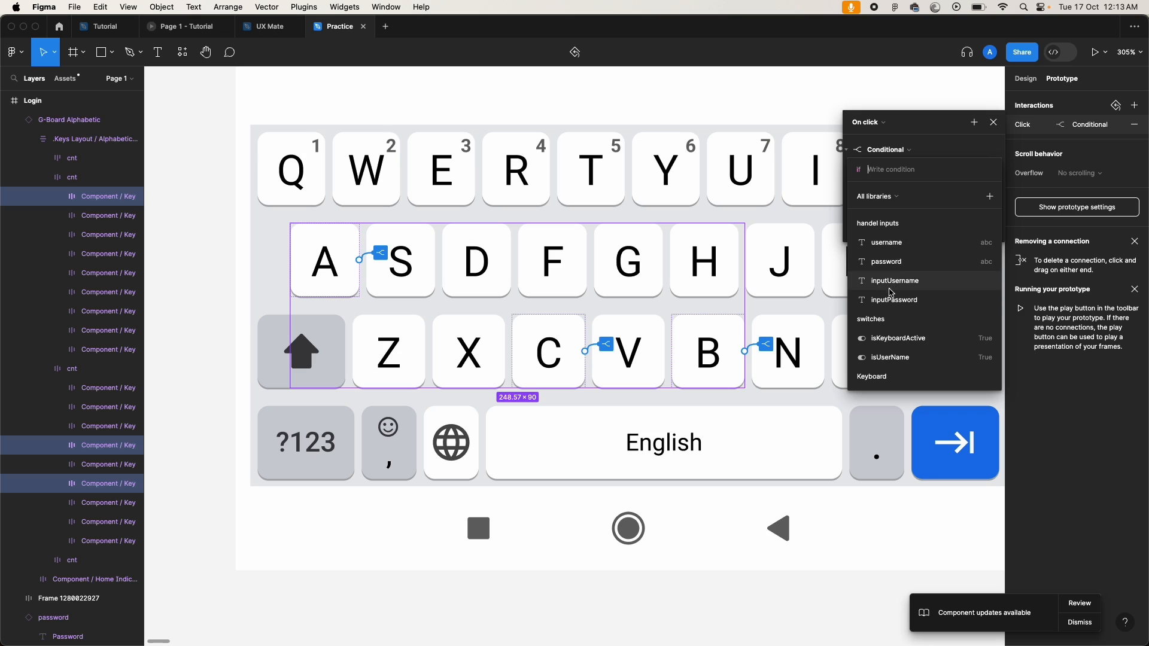
click(896, 358)
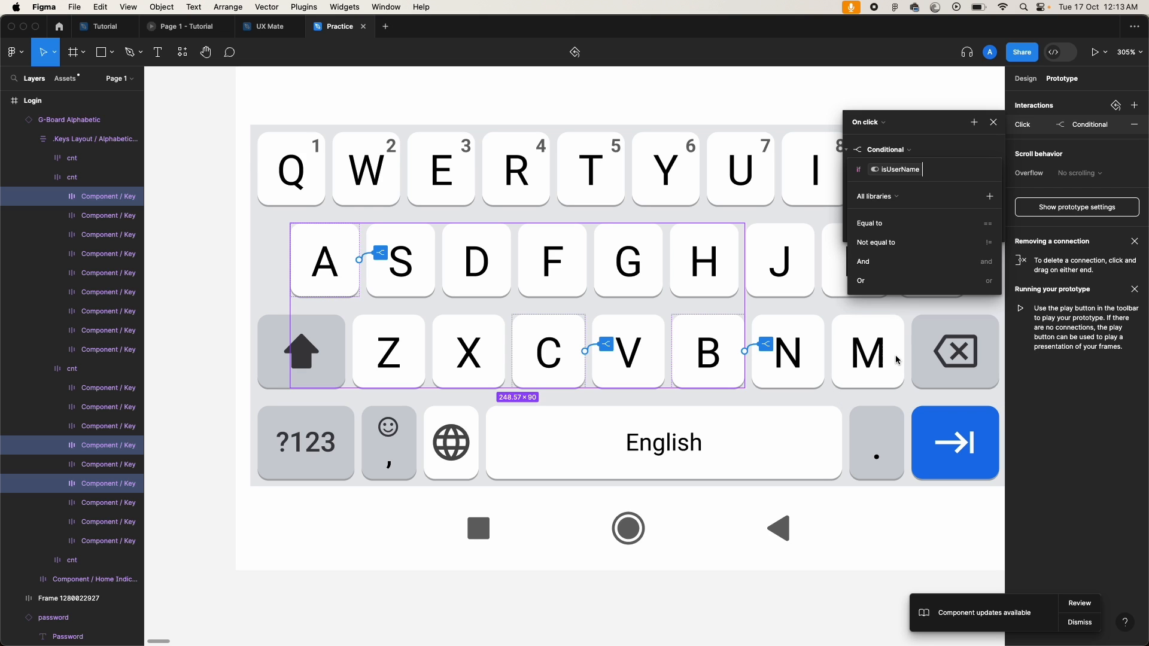
click(884, 225)
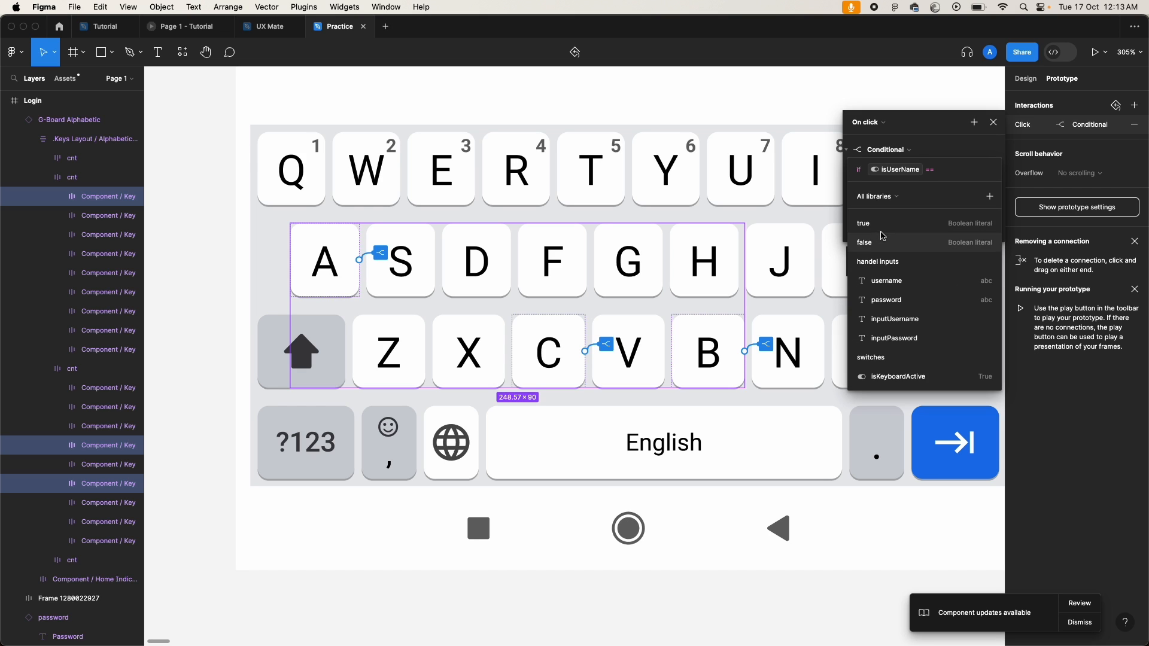
click(879, 224)
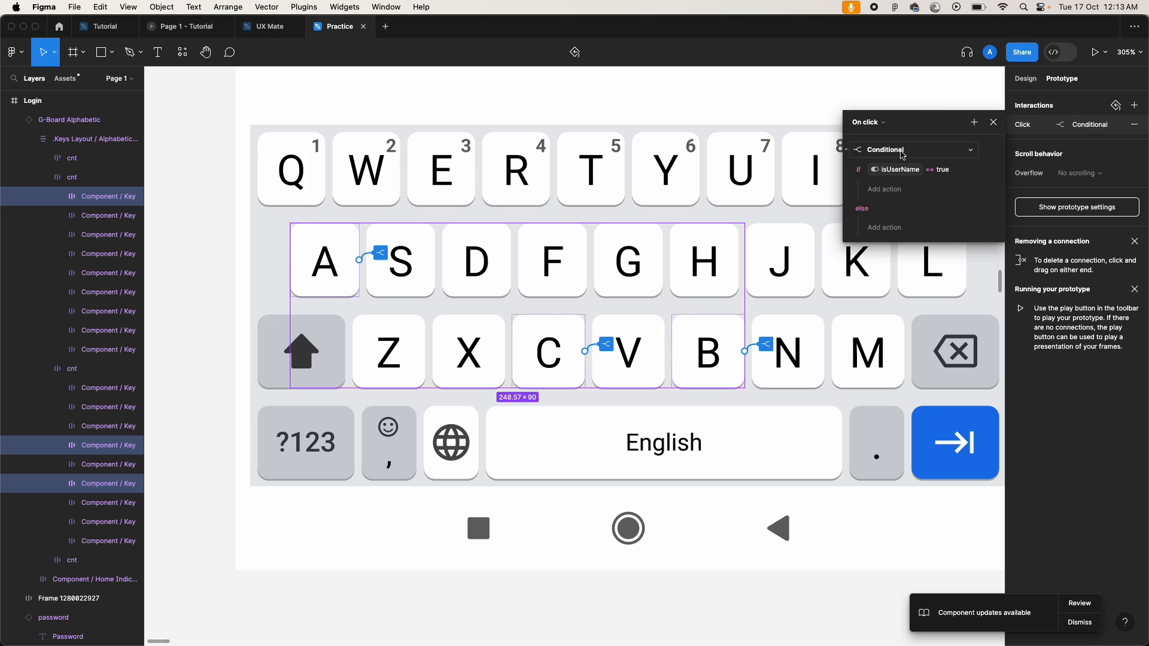
Step: In the if branch, set inputUsername to inputUsername + A
click(884, 189)
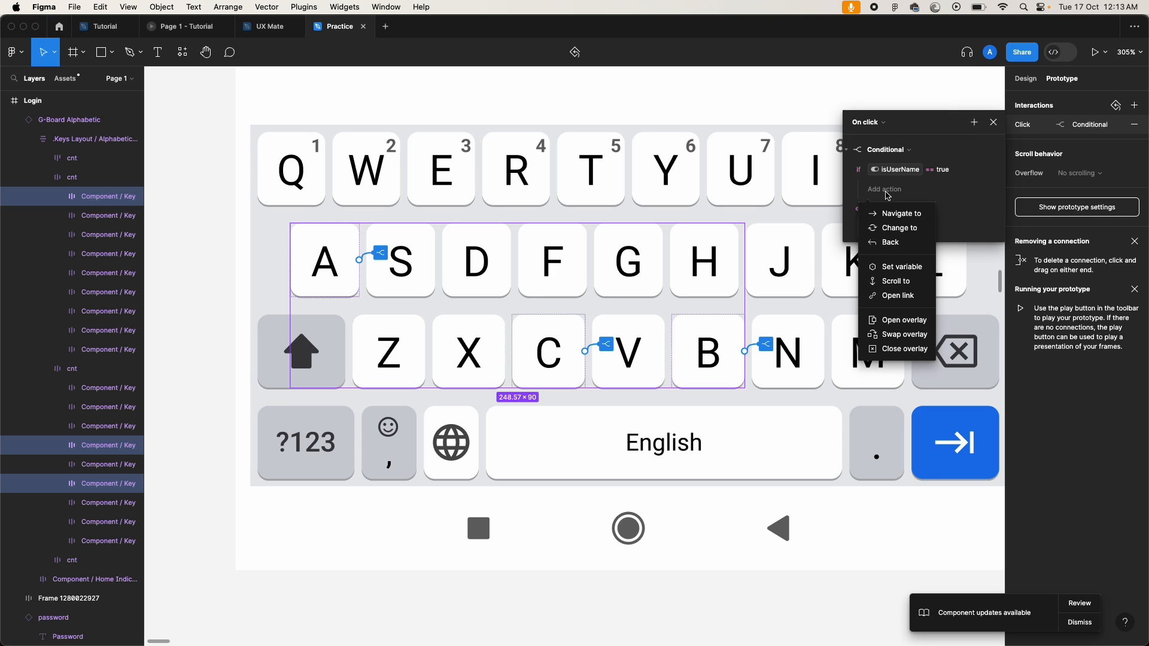
click(907, 267)
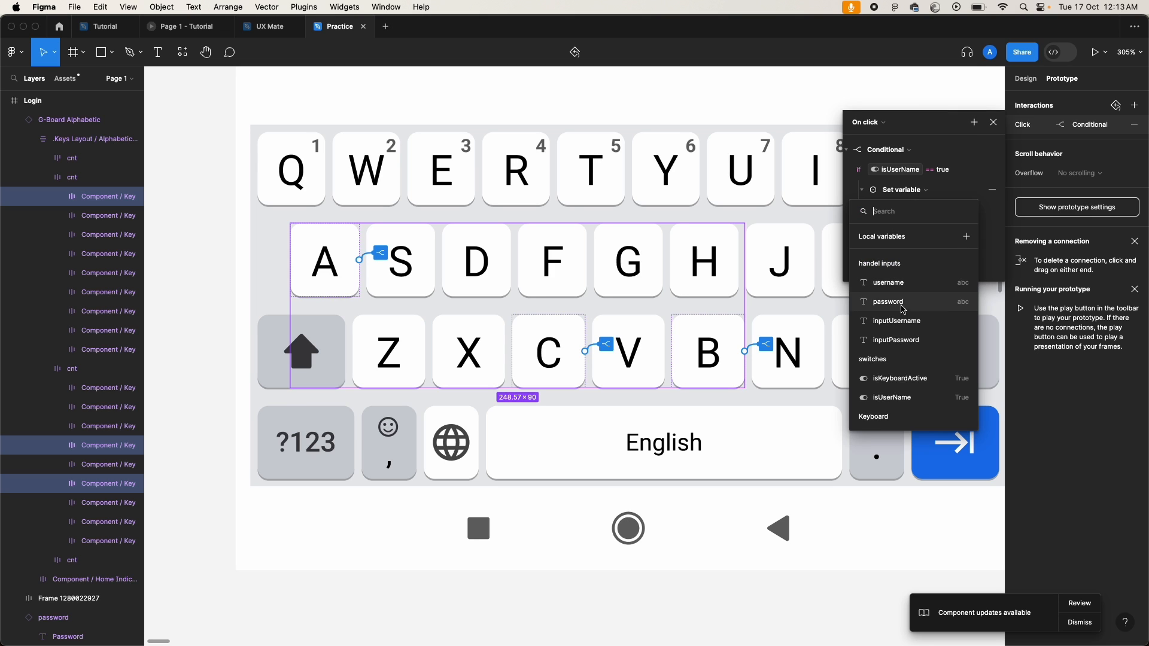
click(905, 323)
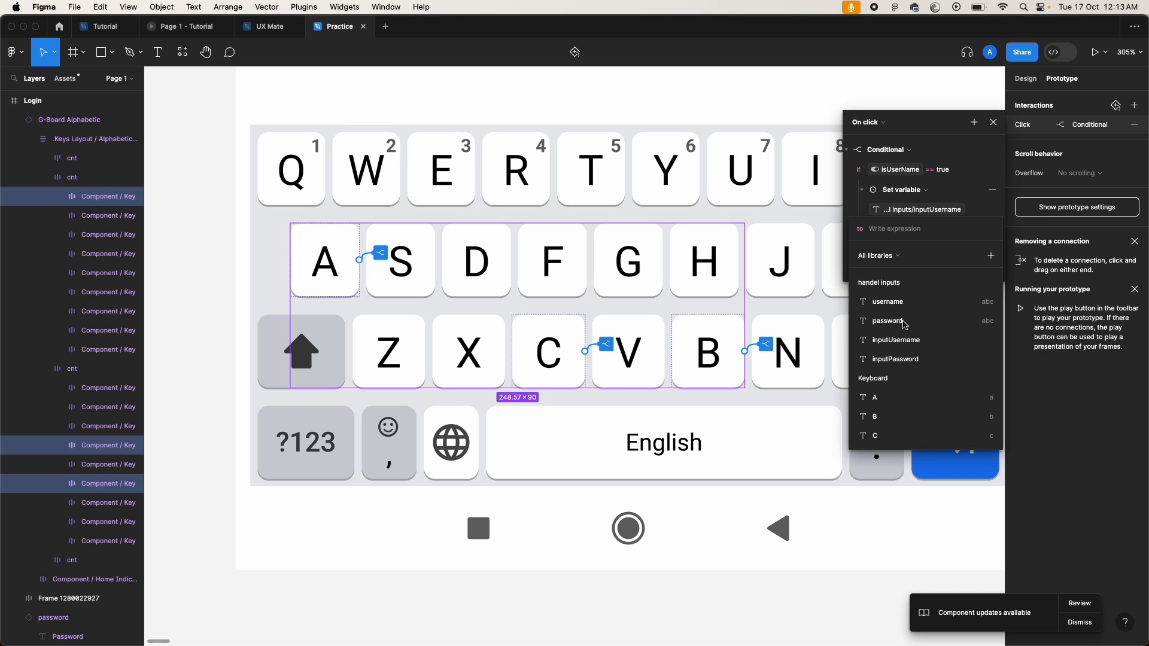
click(900, 342)
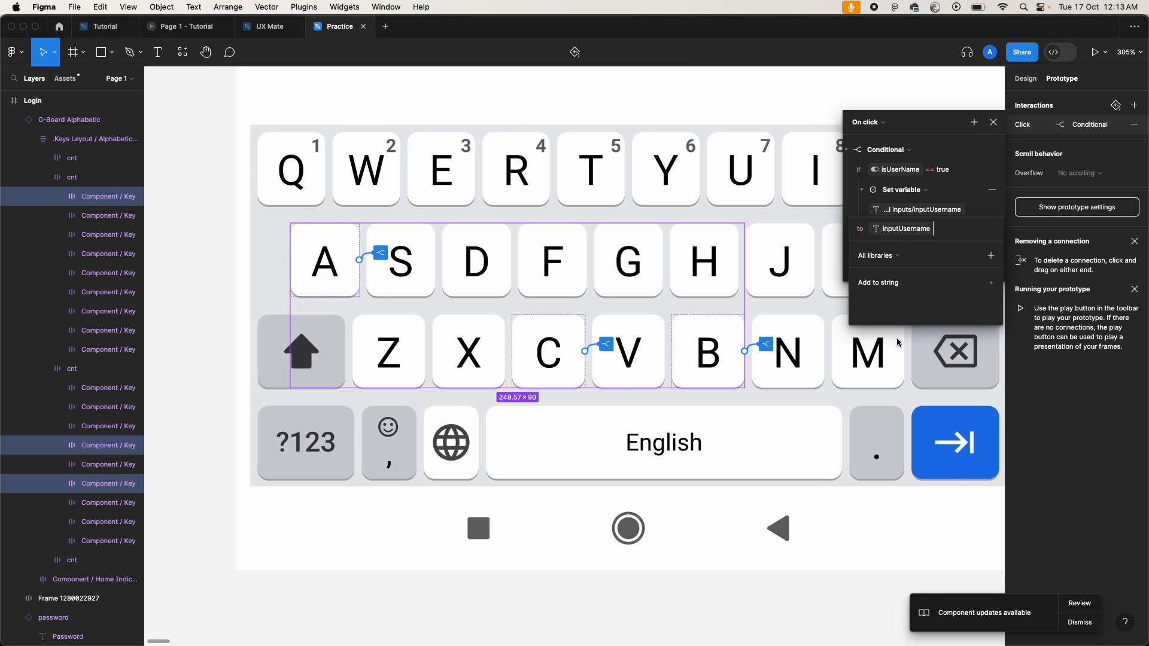
text(+)
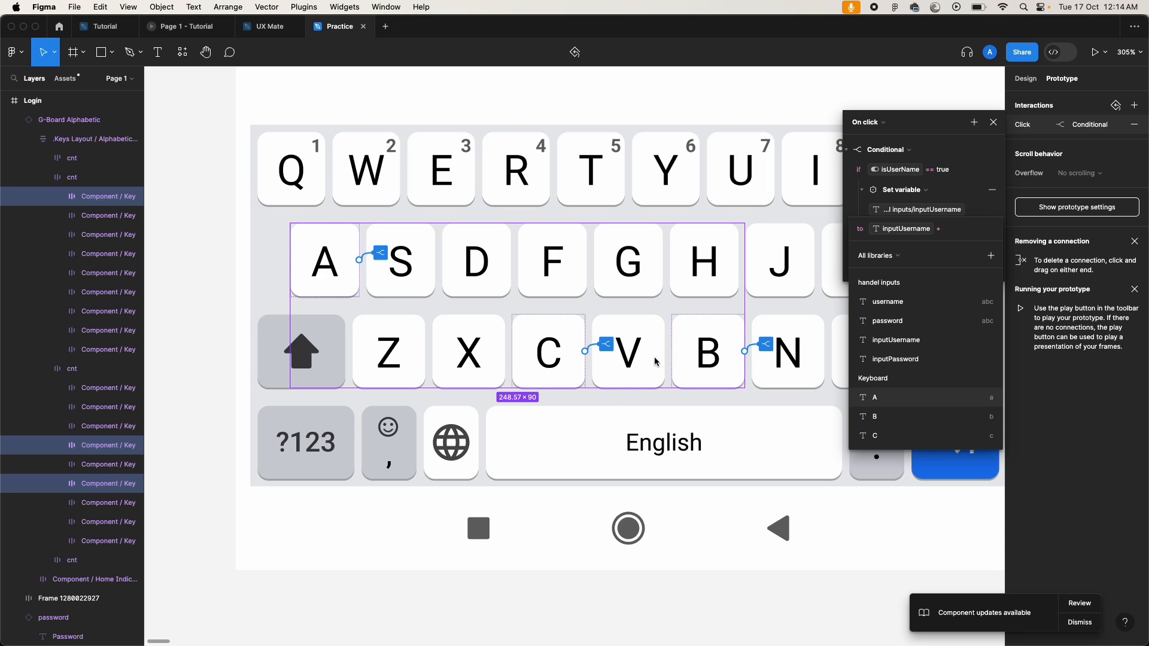
click(878, 400)
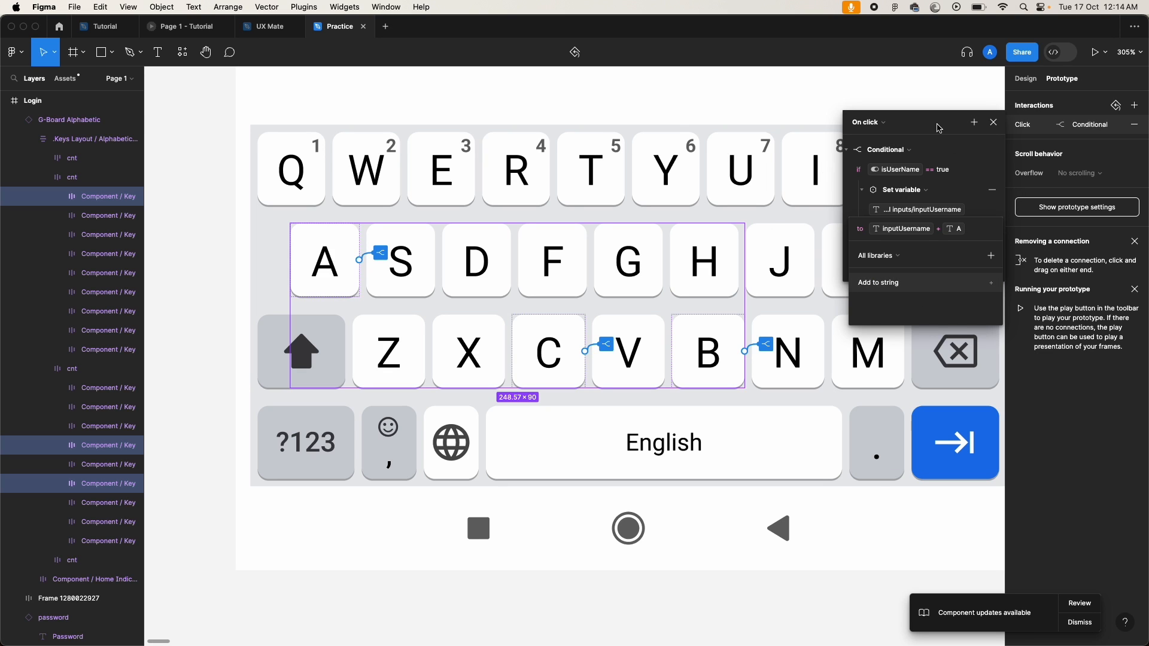
click(948, 141)
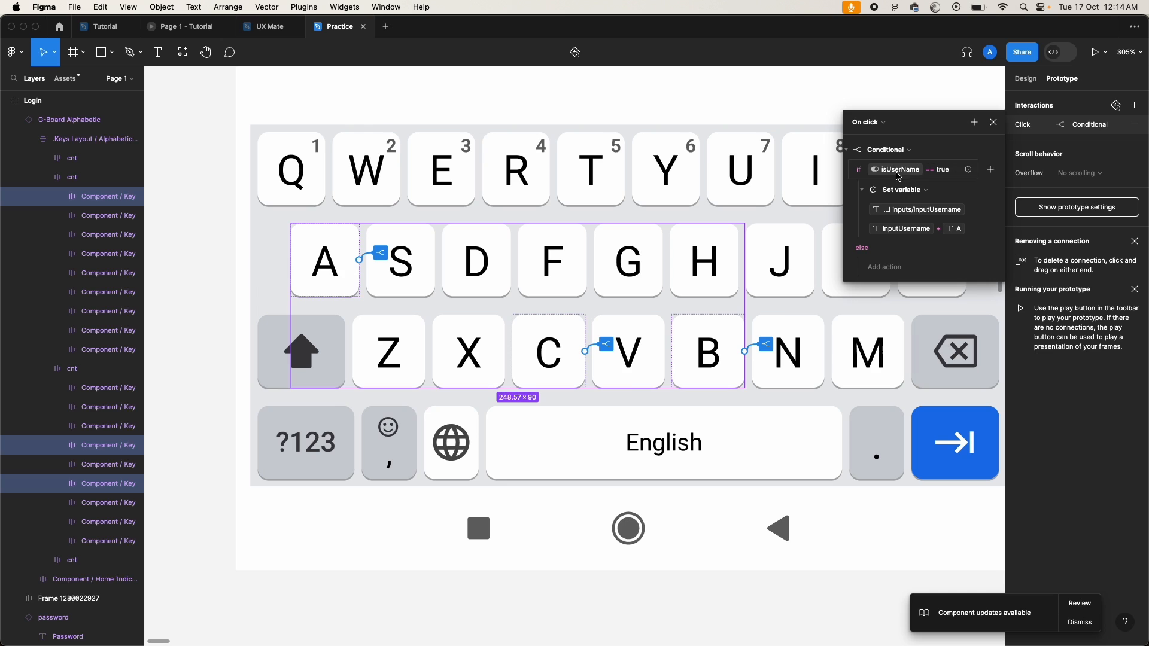
Step: Add a Set variable action and try setting inputPassword to inputPassword + A
click(895, 272)
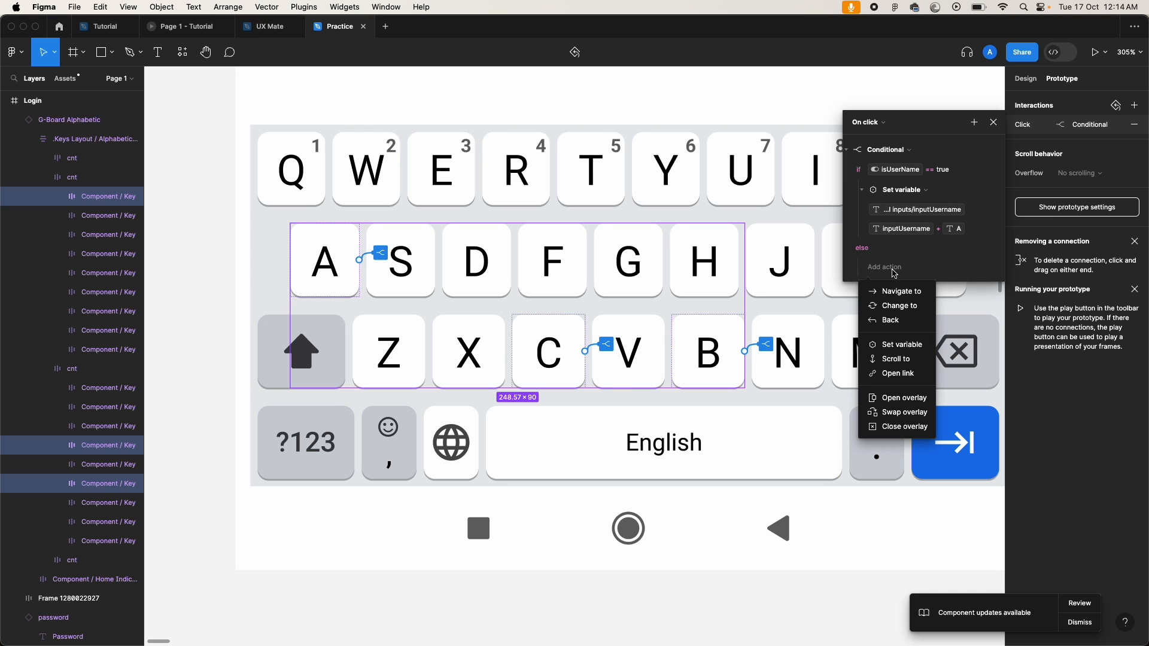
click(910, 347)
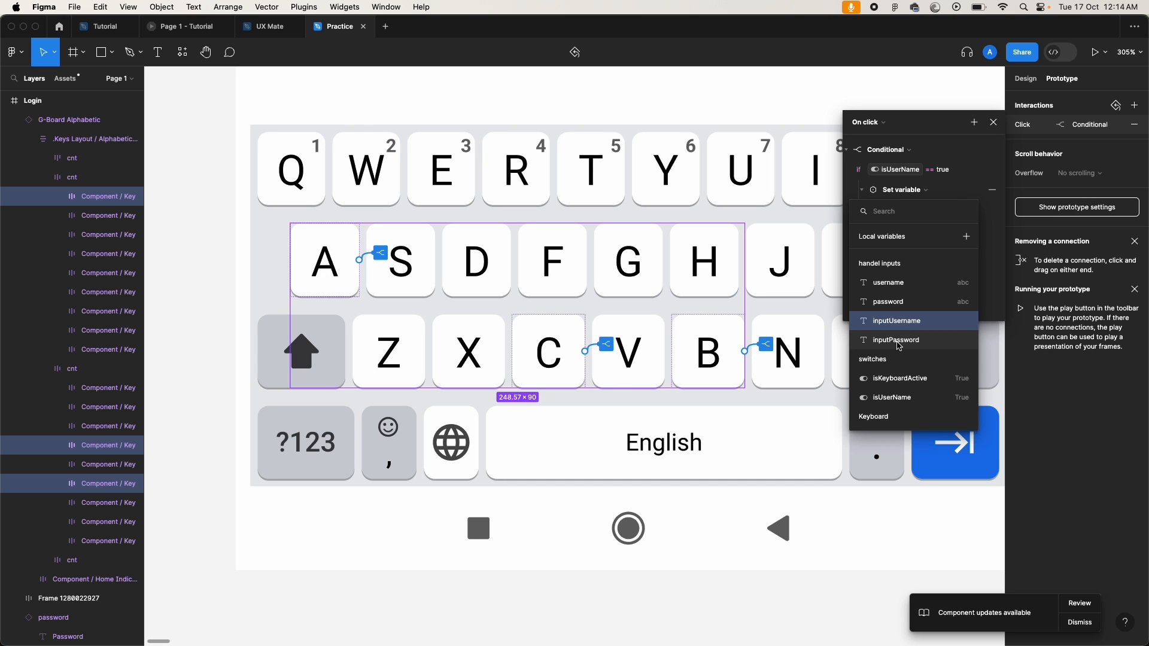
click(900, 346)
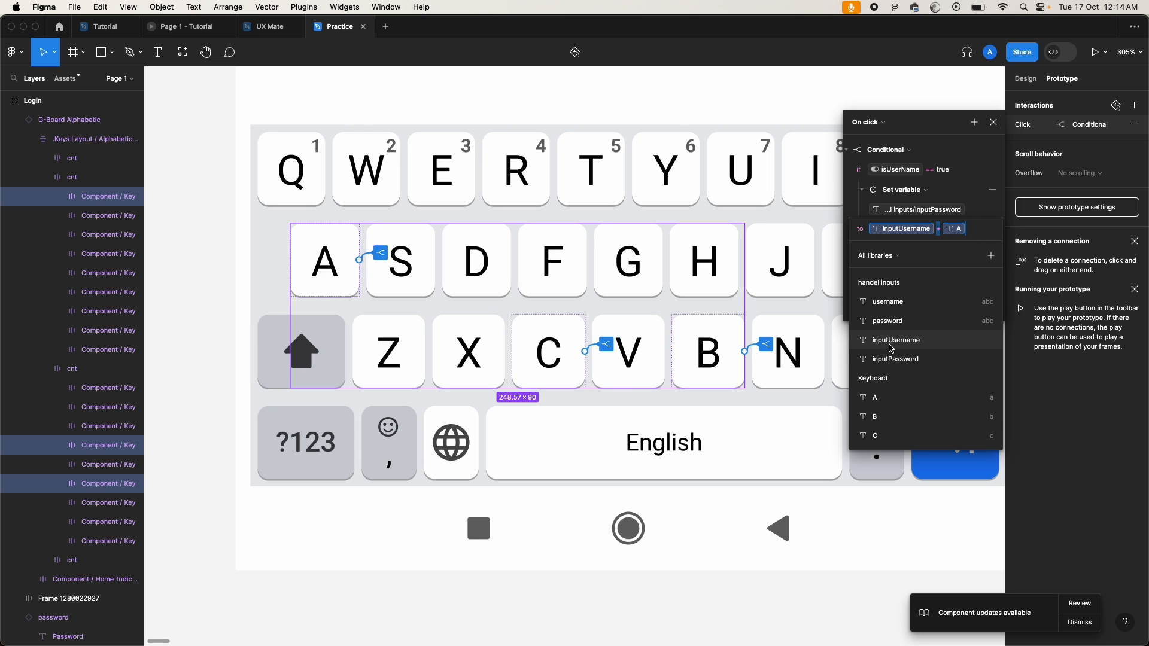
scroll(961, 178, down, 3)
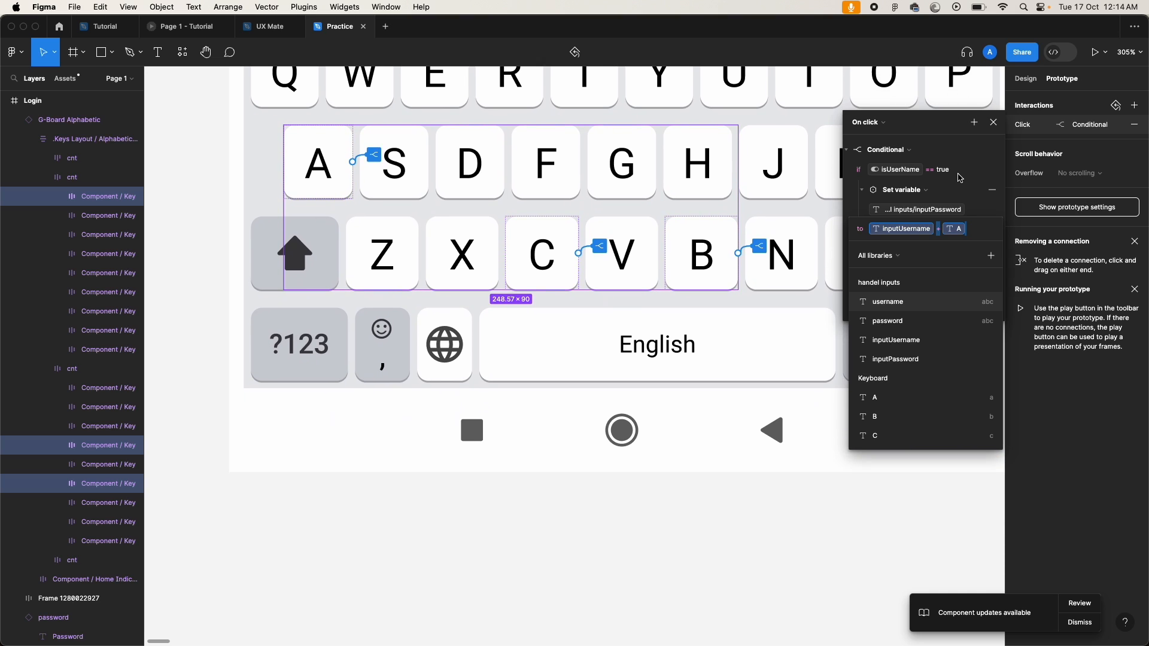
click(983, 229)
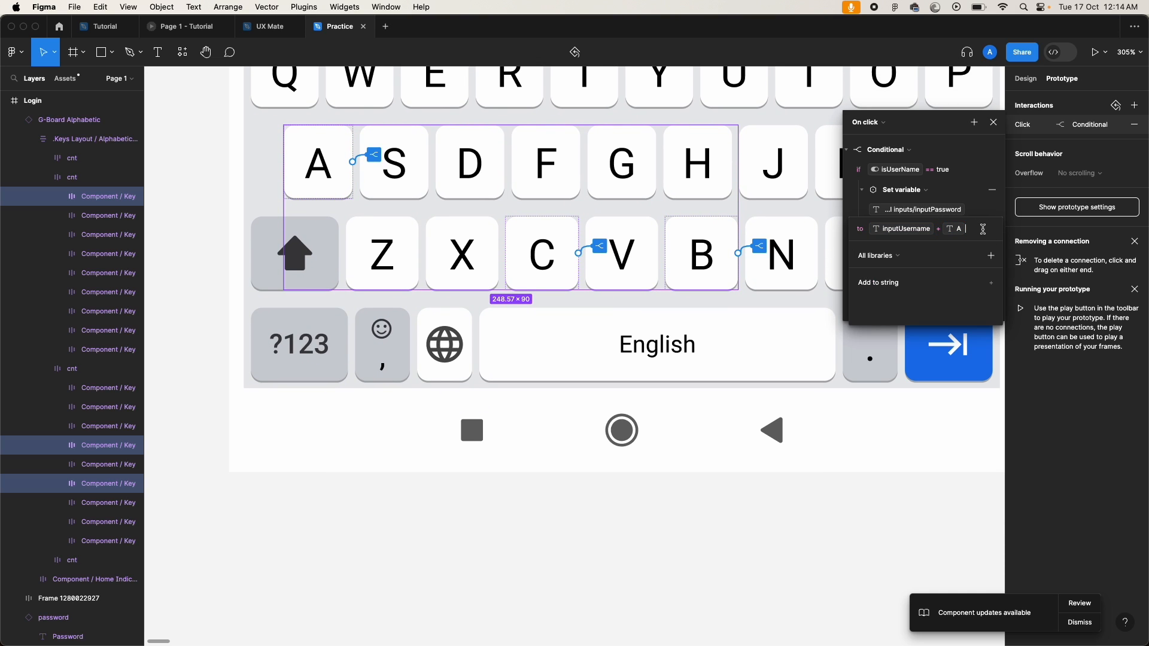
key(BackSpace)
key(BackSpace)
key(BackSpace)
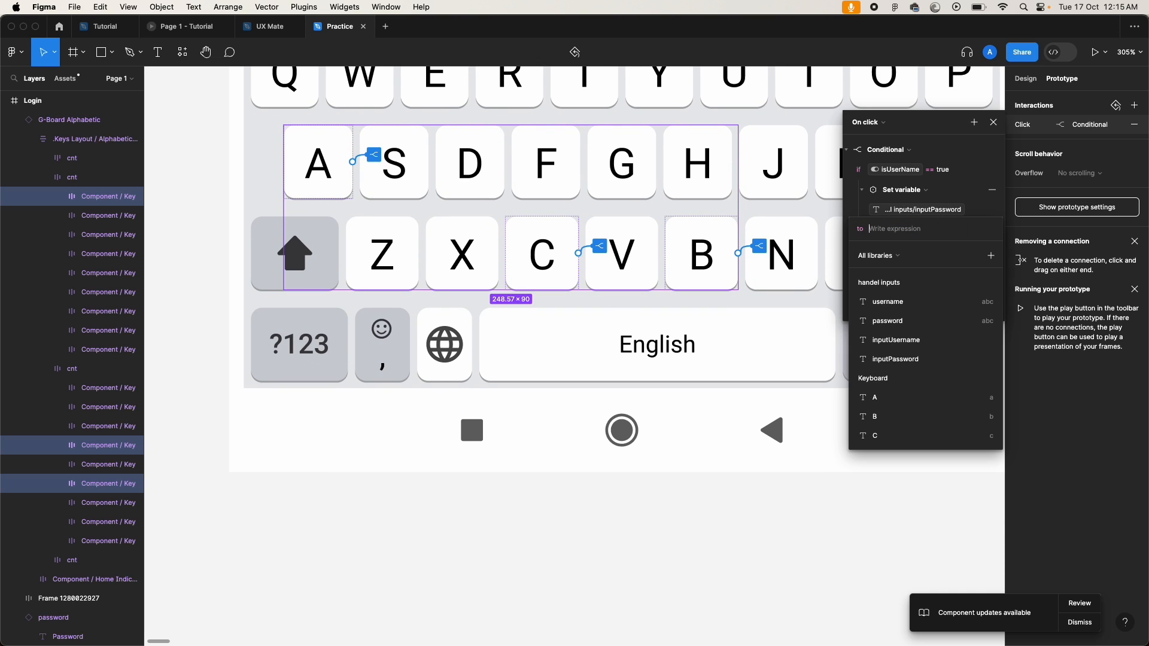
click(899, 362)
text(+)
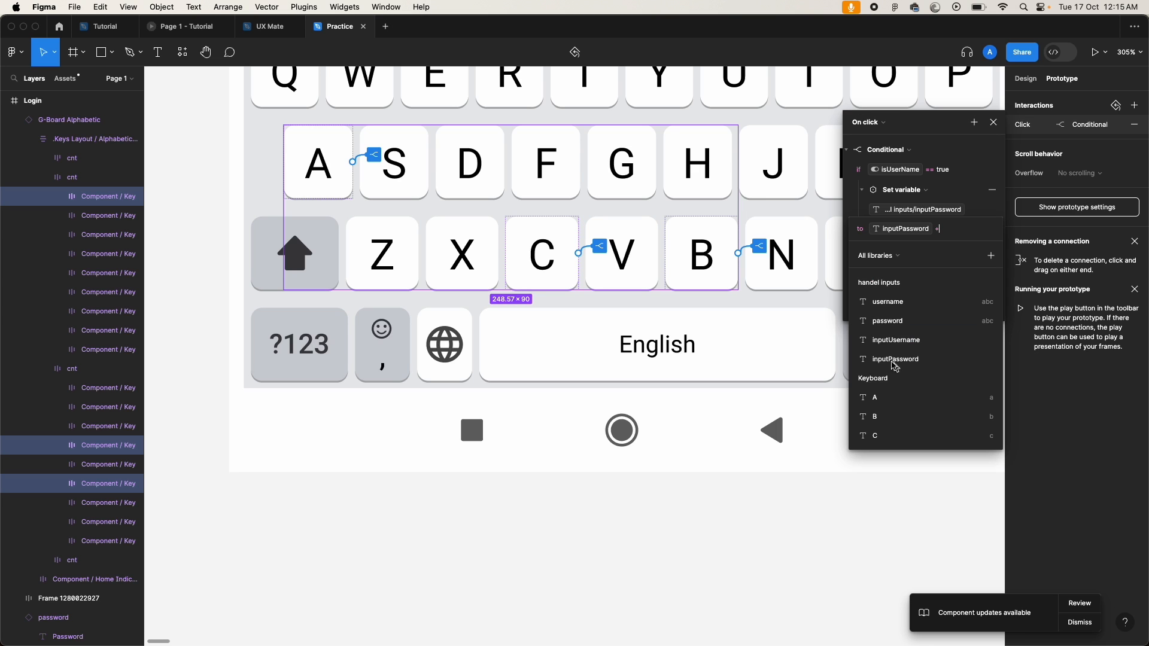
click(881, 403)
click(919, 456)
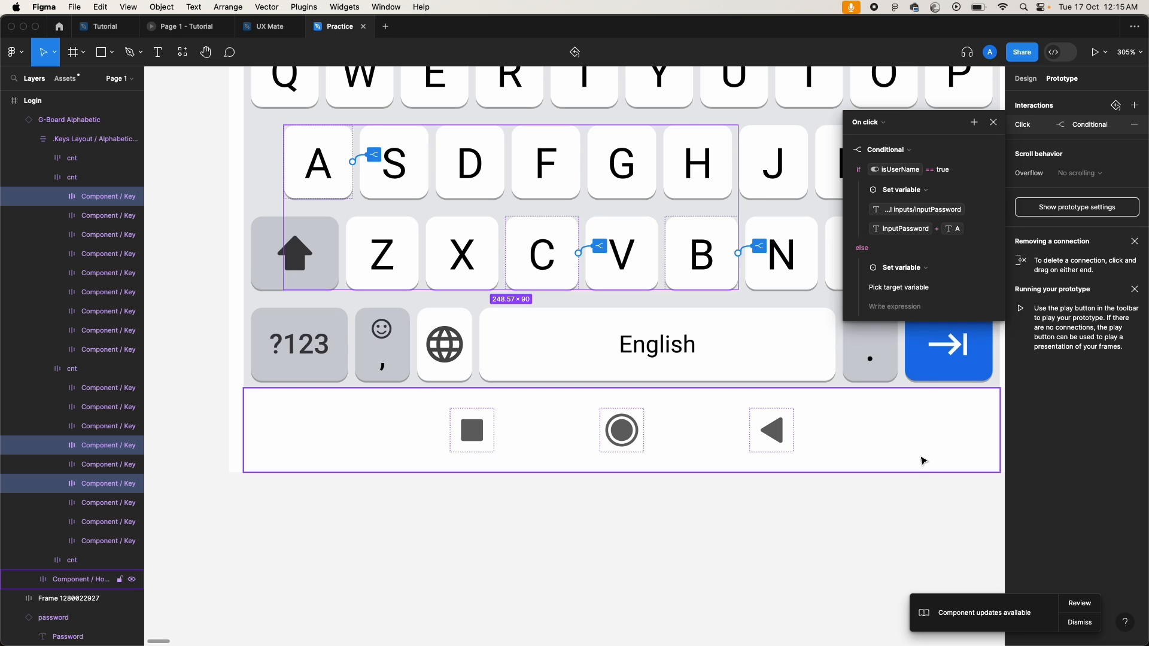
Step: Swap the value expression back to inputUsername and close the variable list
click(907, 232)
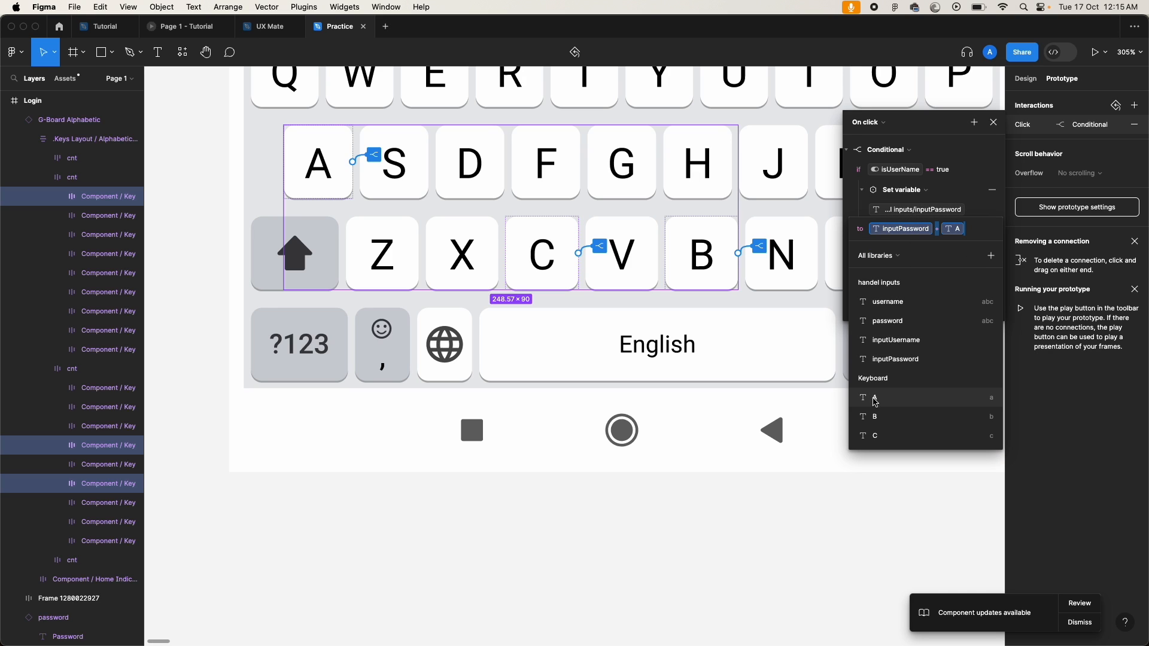
click(906, 341)
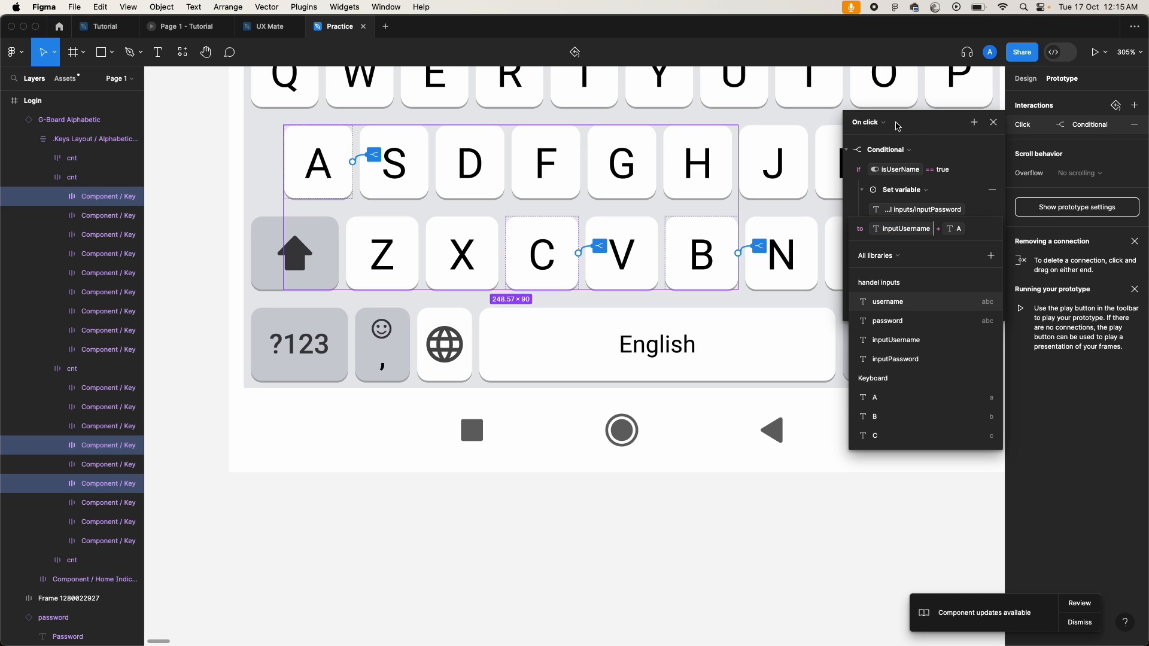
click(919, 130)
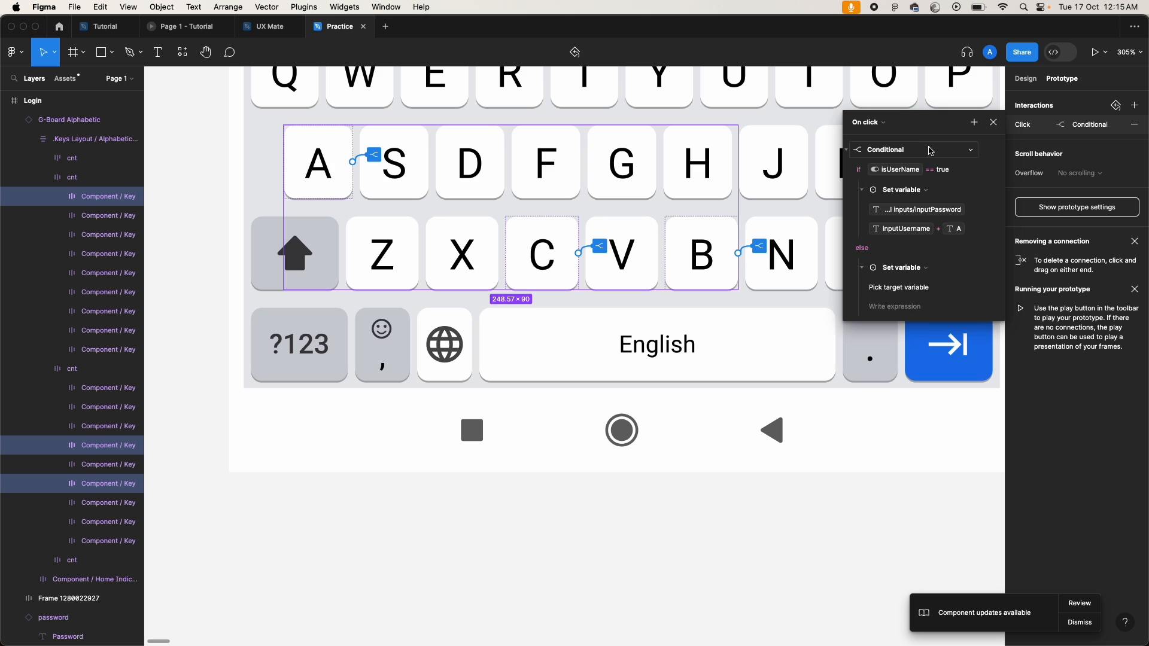
scroll(867, 231, down, 1)
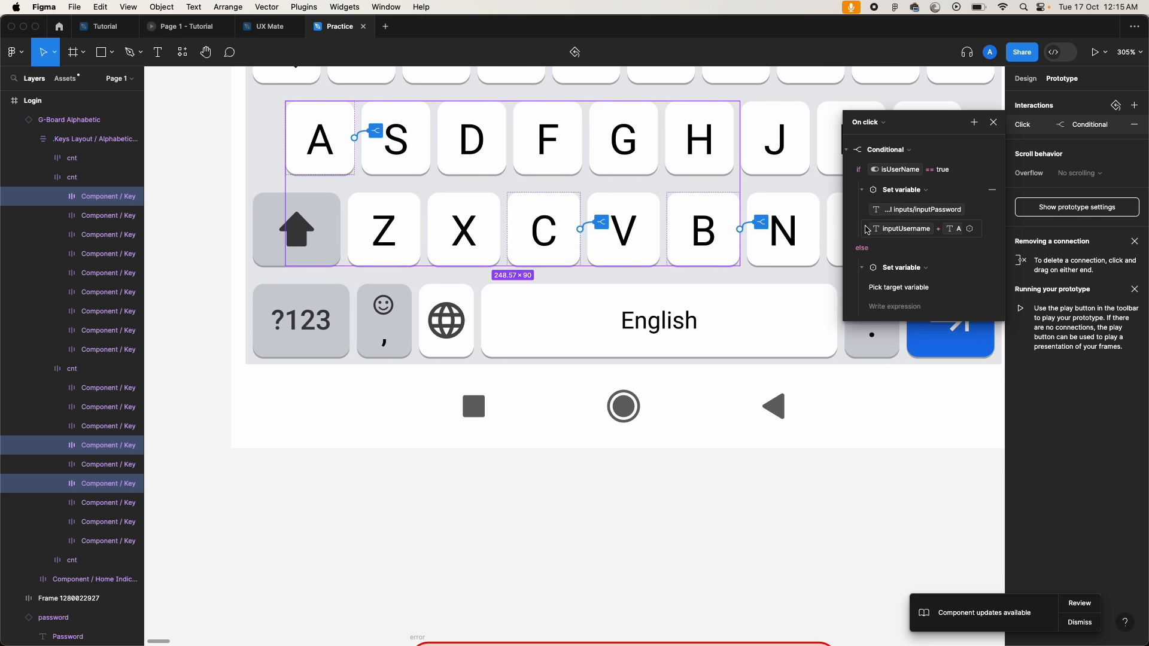
scroll(868, 231, up, 3)
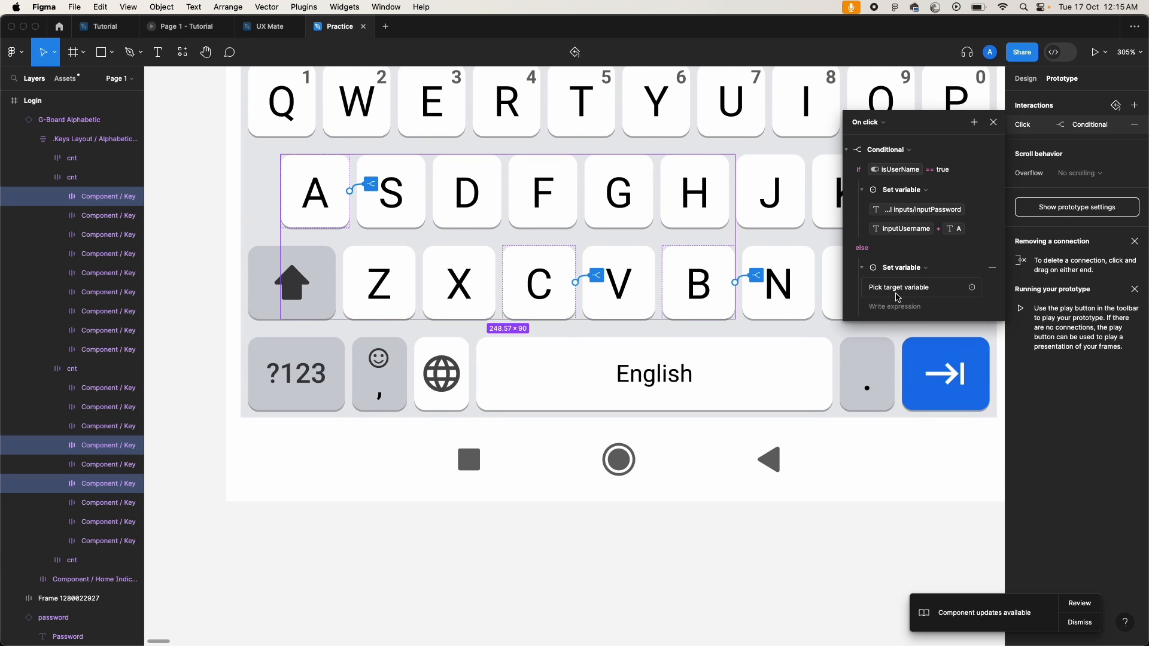
Step: Make the else branch set inputPassword to inputPassword + A
click(935, 289)
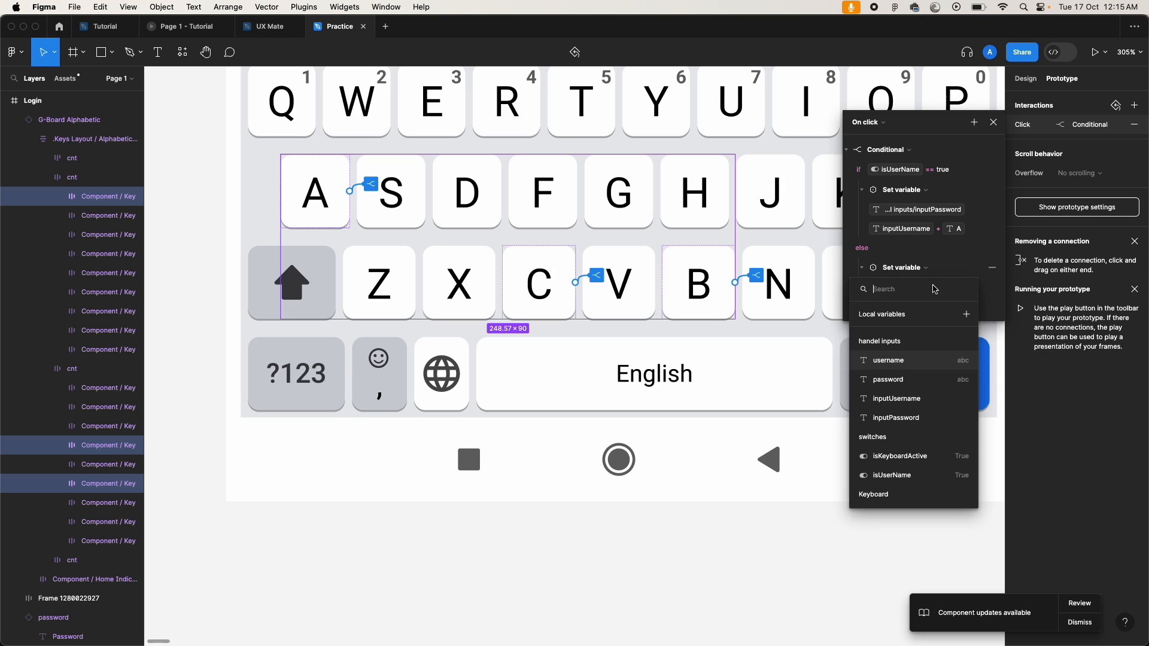
click(886, 417)
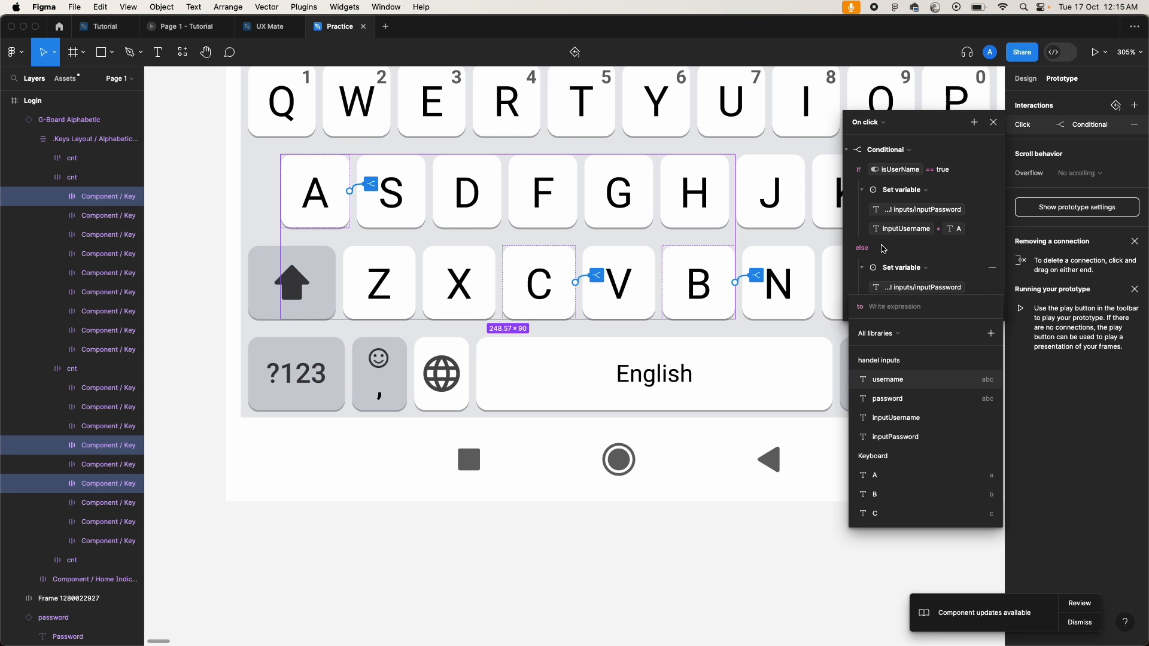
click(893, 436)
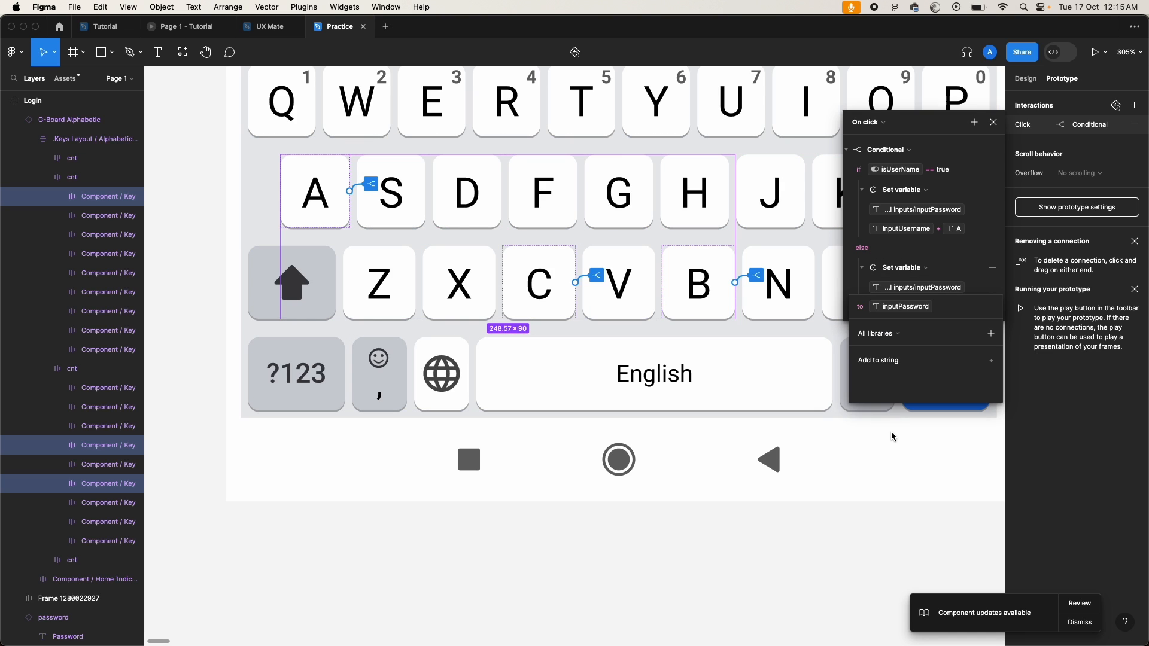
text(+)
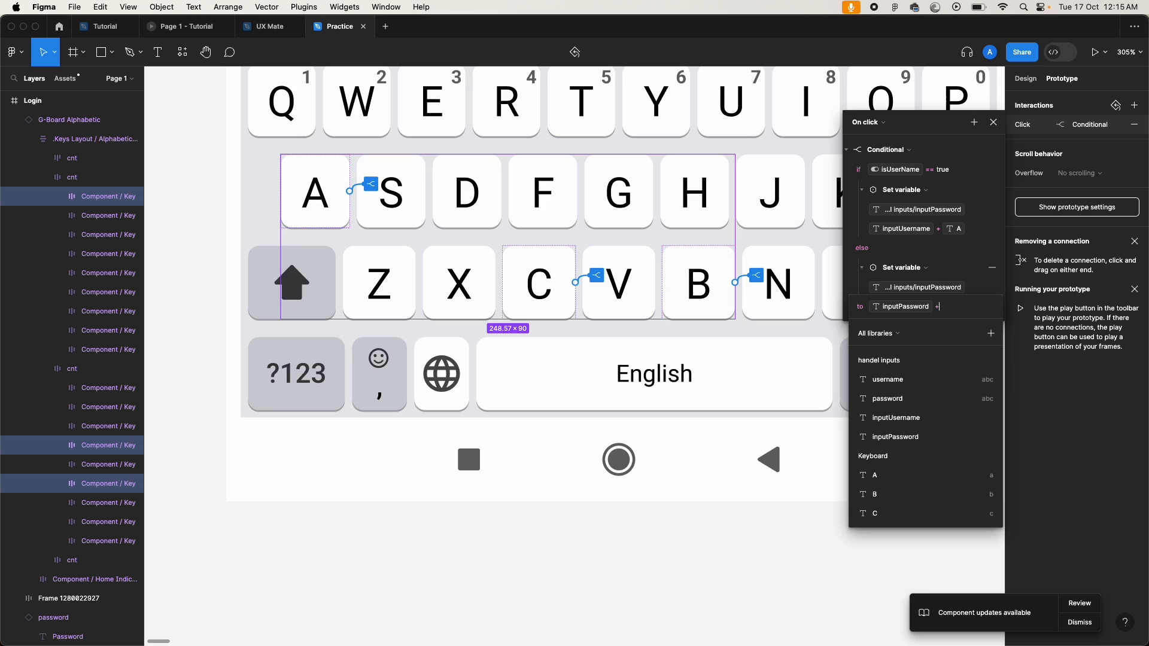
click(892, 475)
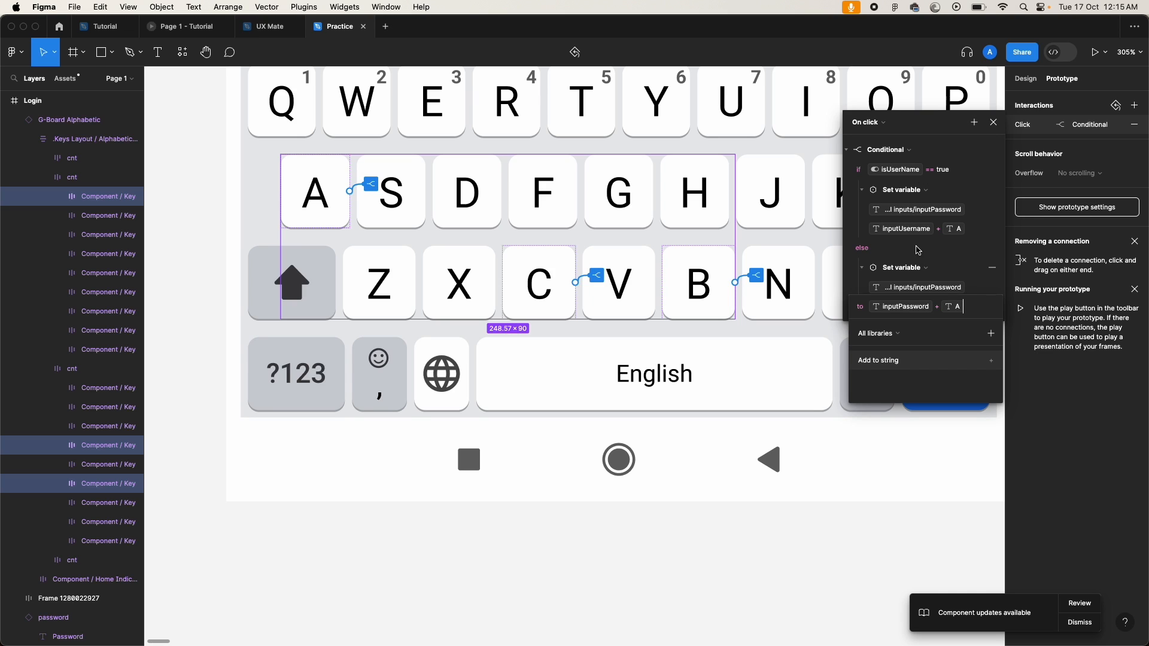
click(910, 214)
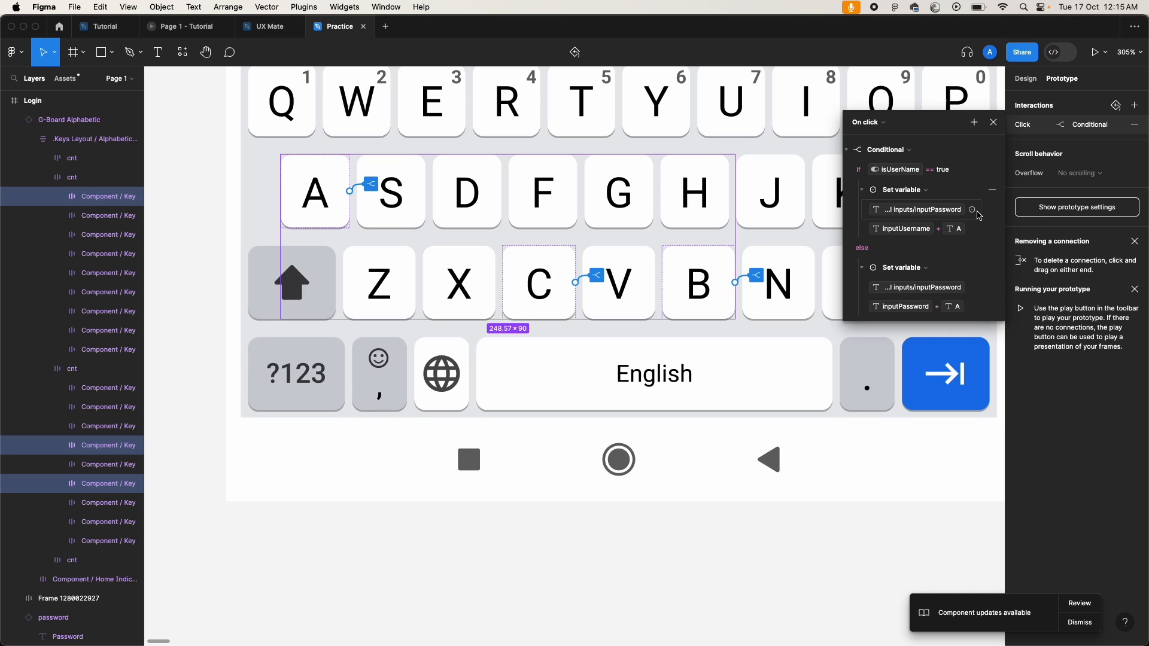
Step: Change the if branch's target variable back to inputUsername
click(939, 213)
click(896, 326)
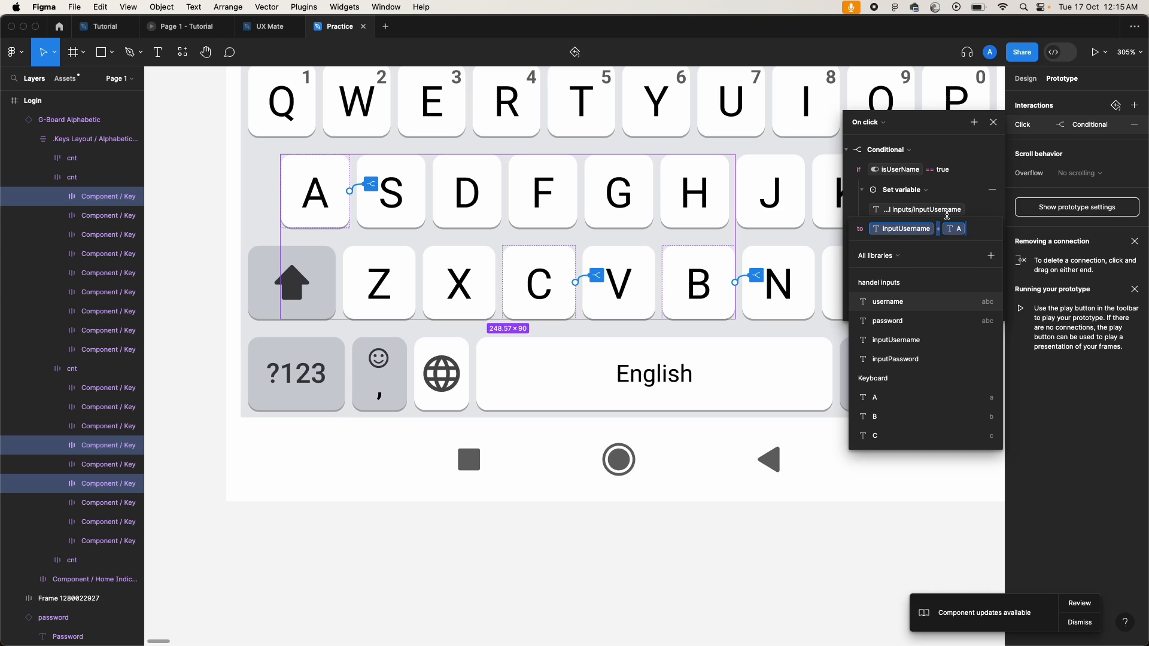
click(856, 210)
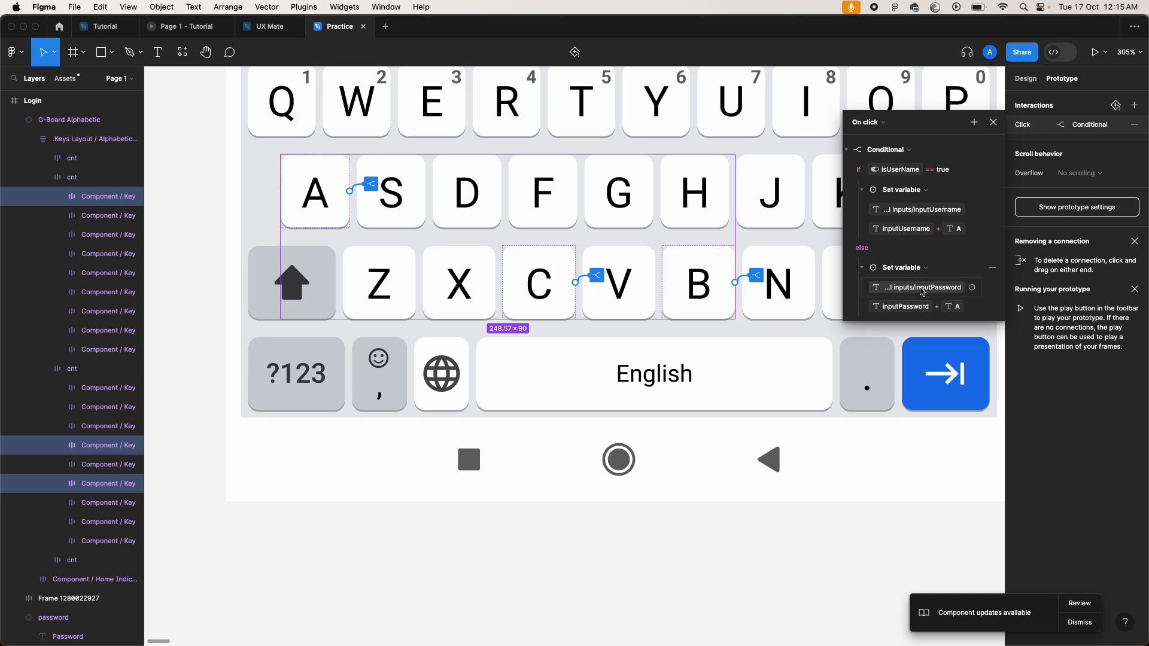
Step: Reopen the B key's conditional and change the if branch to inputUsername + B
key(Escape)
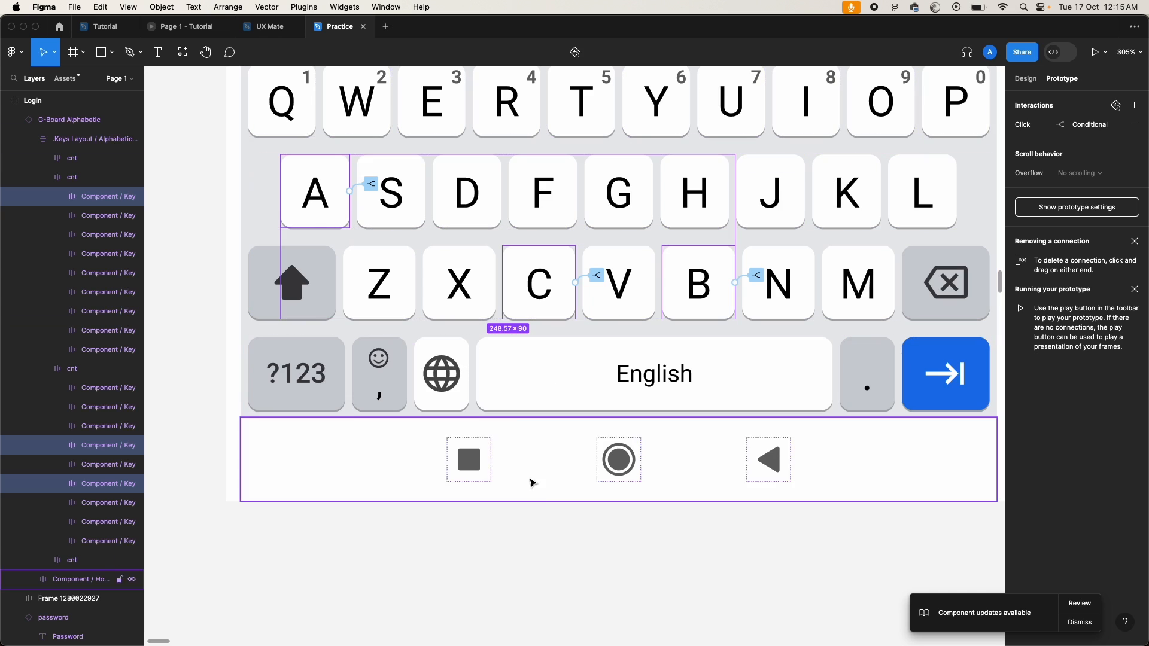
click(538, 580)
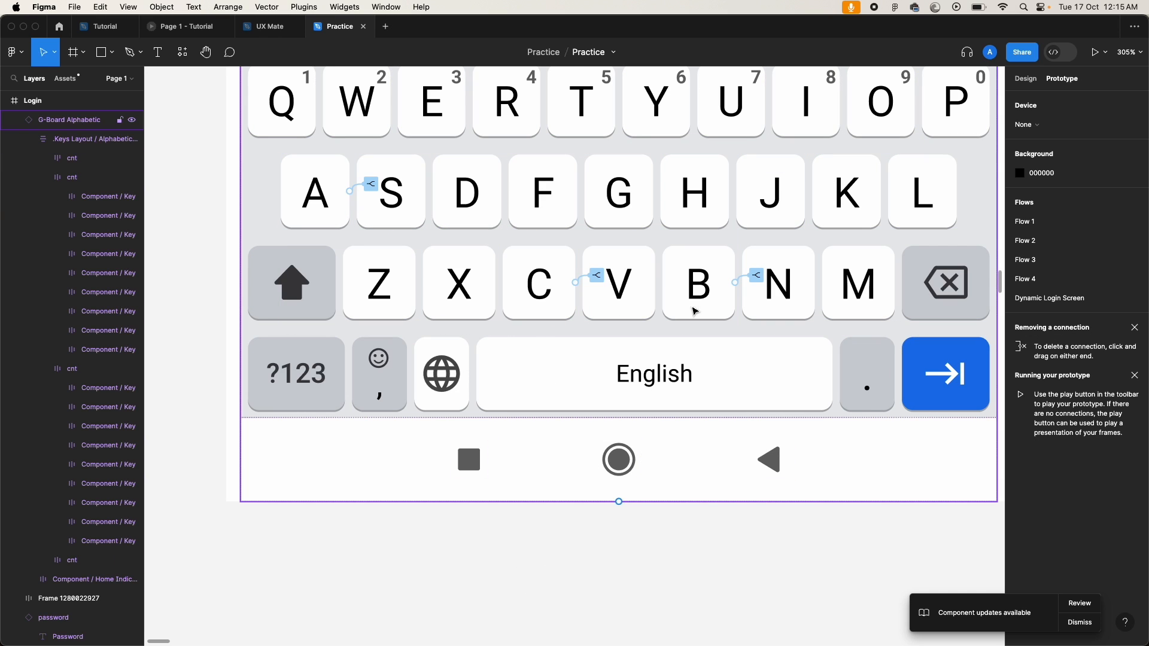
click(758, 281)
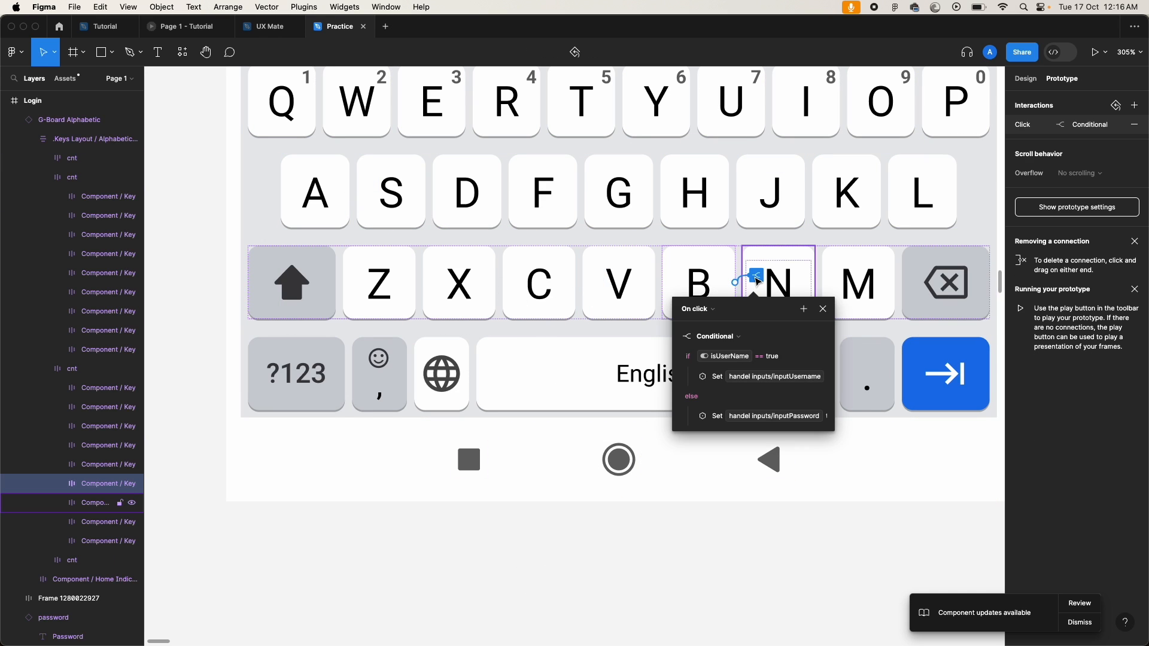
click(1035, 125)
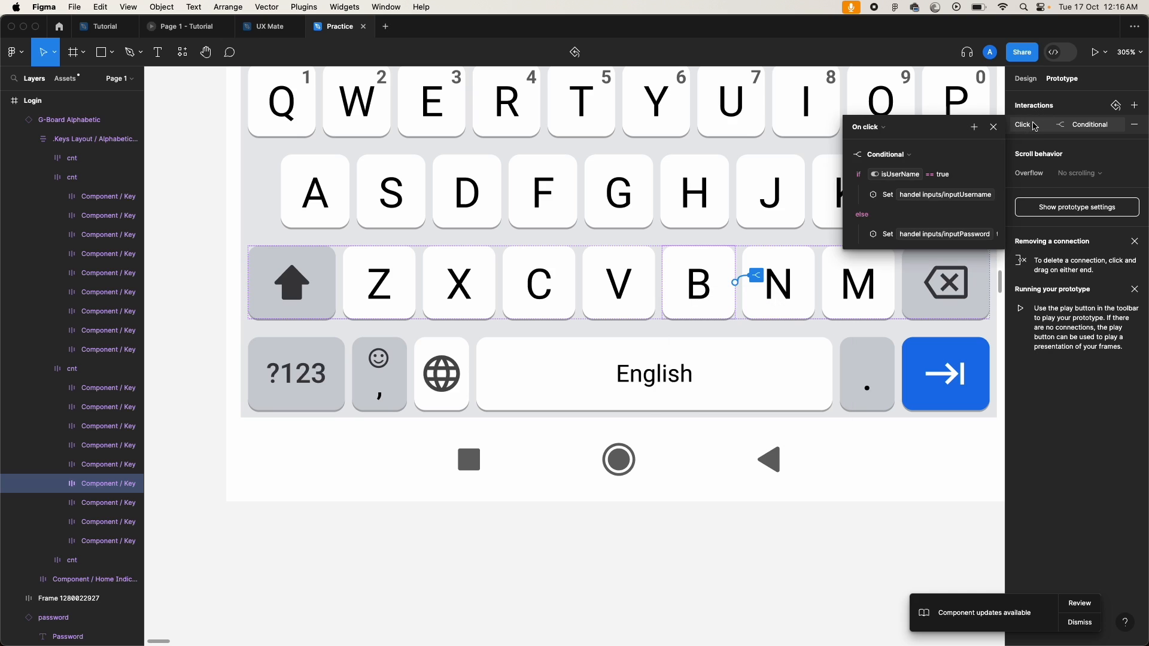
click(863, 195)
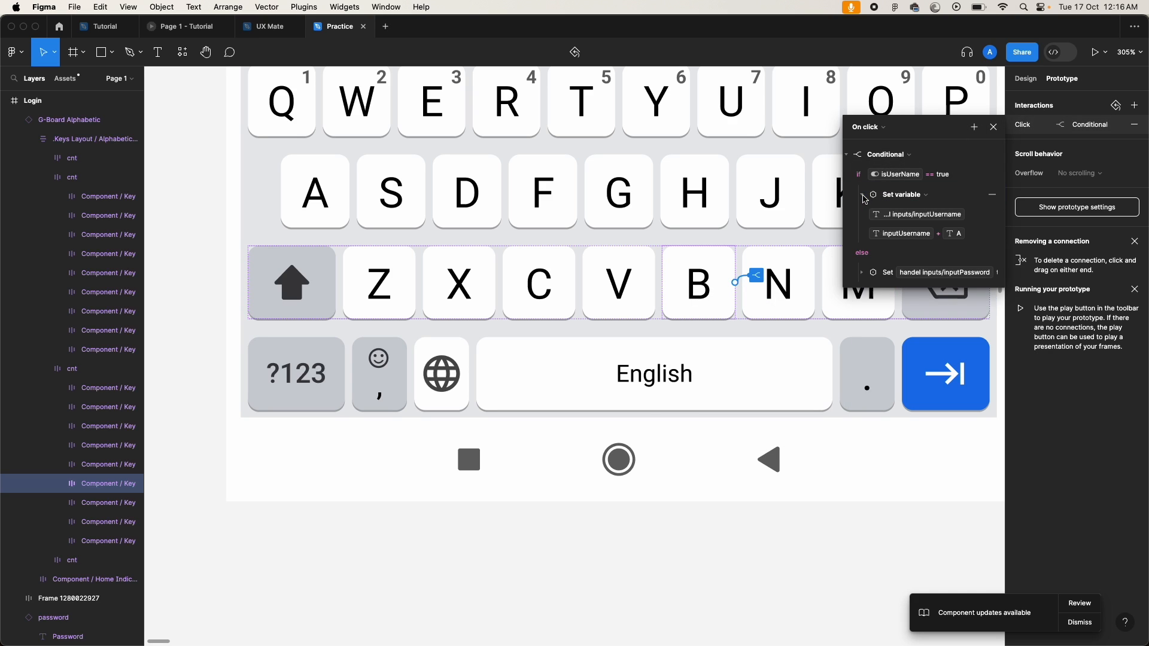
click(960, 233)
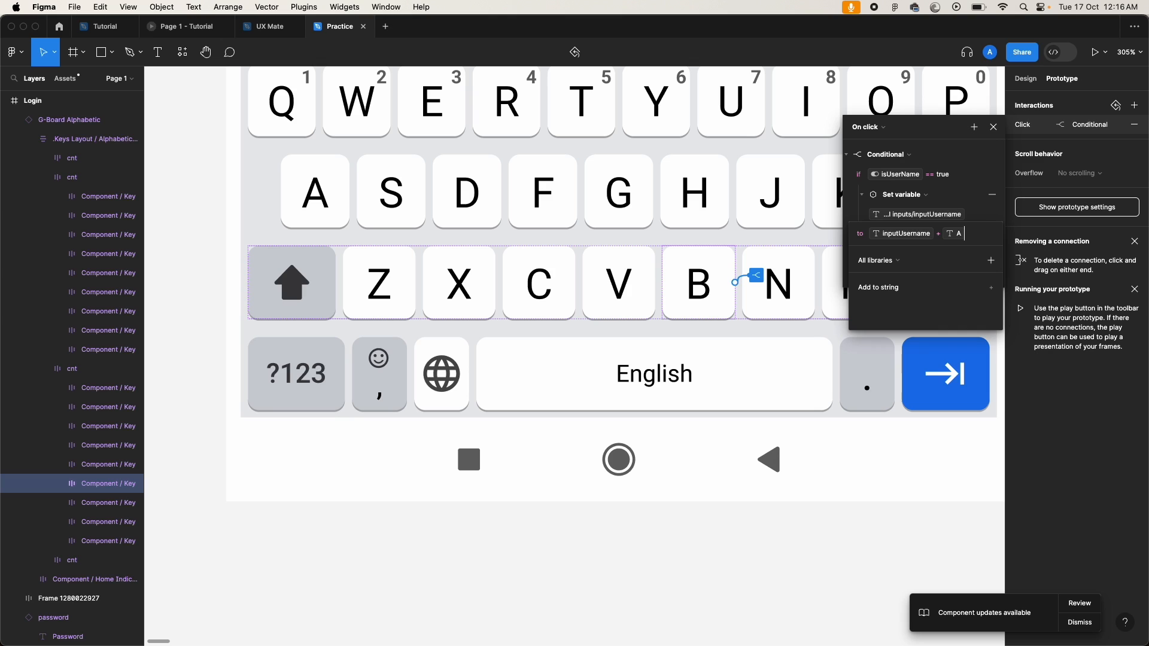
key(BackSpace)
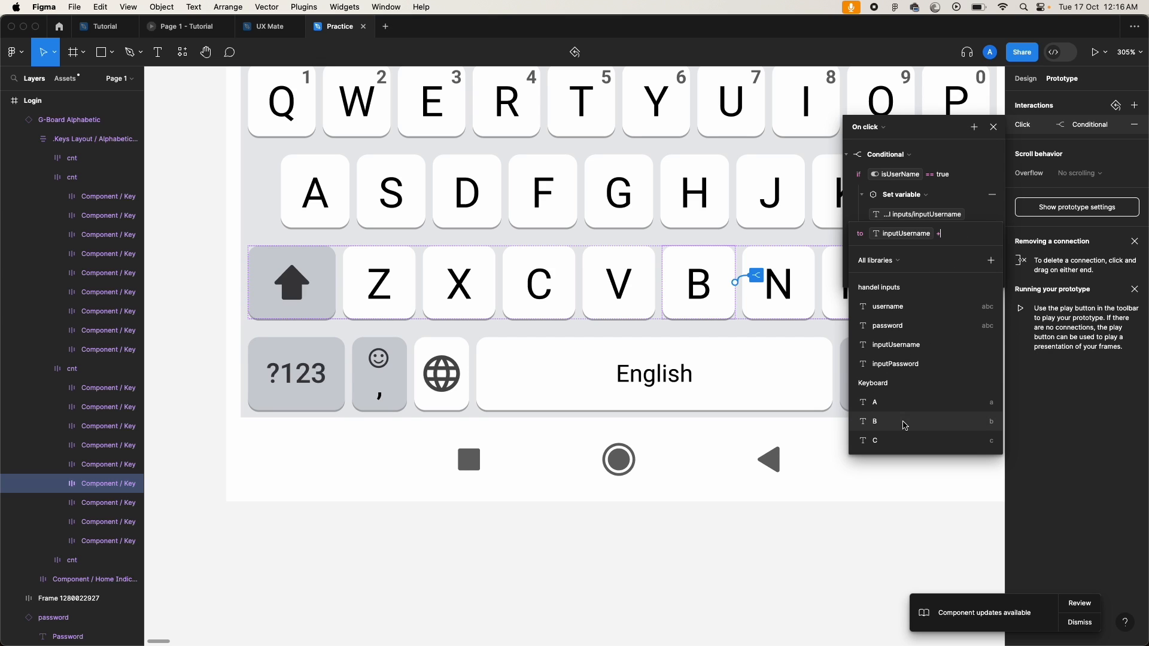
text(B)
click(856, 231)
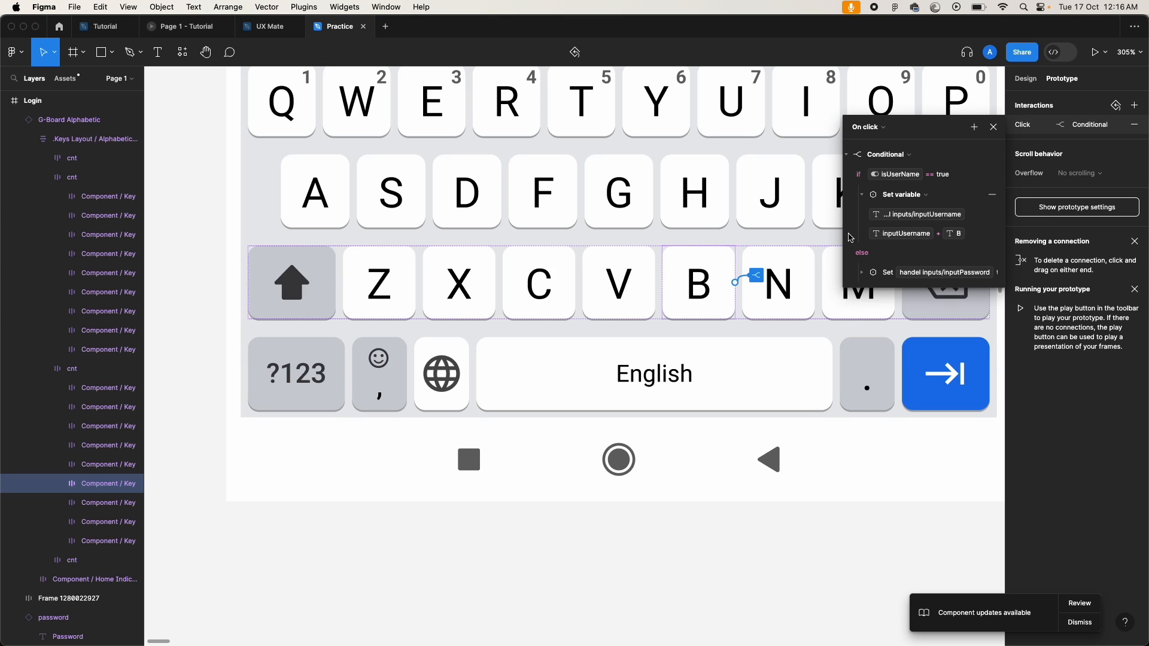
Step: Change the else branch to inputPassword + B and close the interaction settings
click(862, 275)
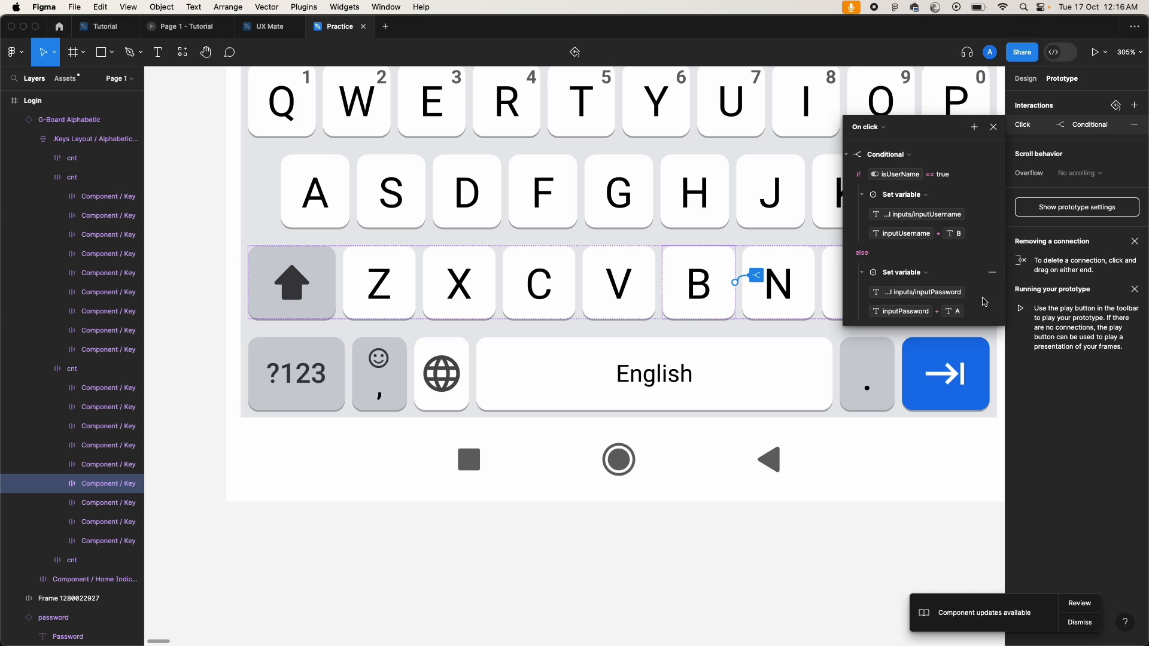
click(958, 314)
click(972, 315)
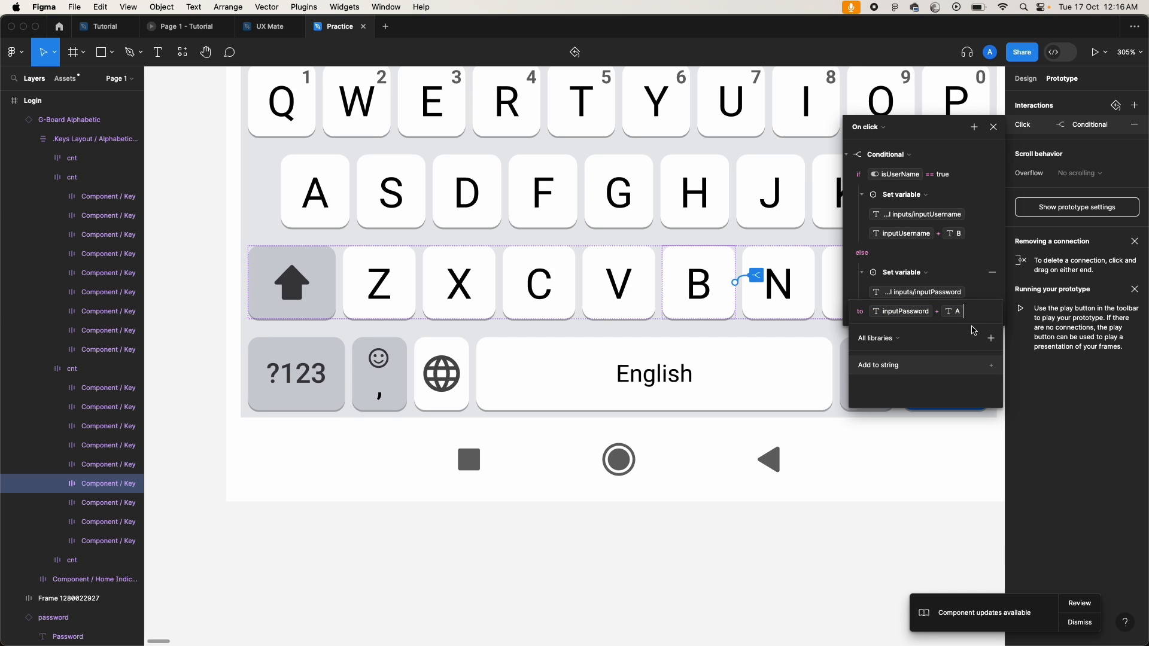
key(BackSpace)
click(875, 499)
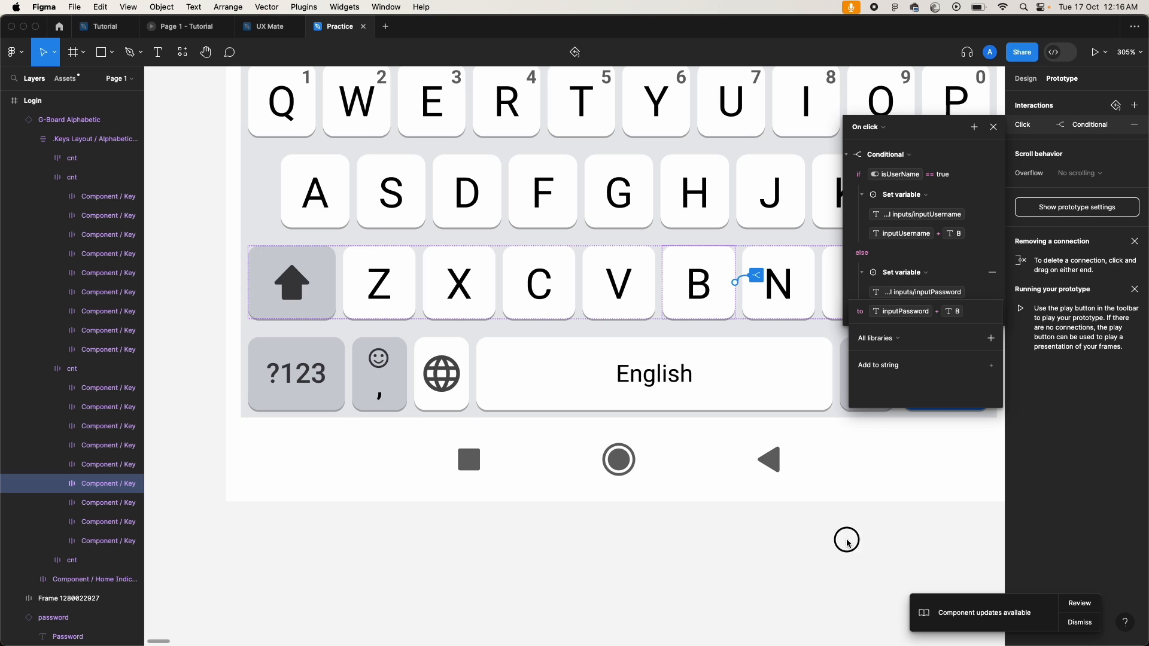
key(Return)
click(674, 287)
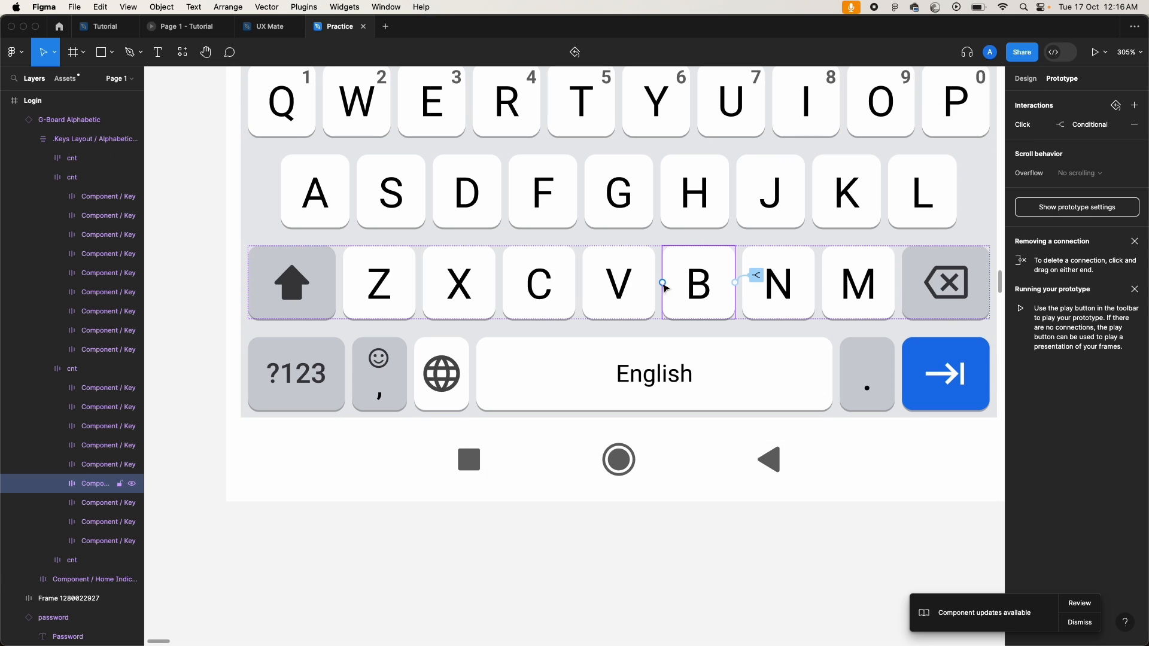
Step: On the C key, change the username branch to inputUsername + C
click(538, 283)
click(597, 275)
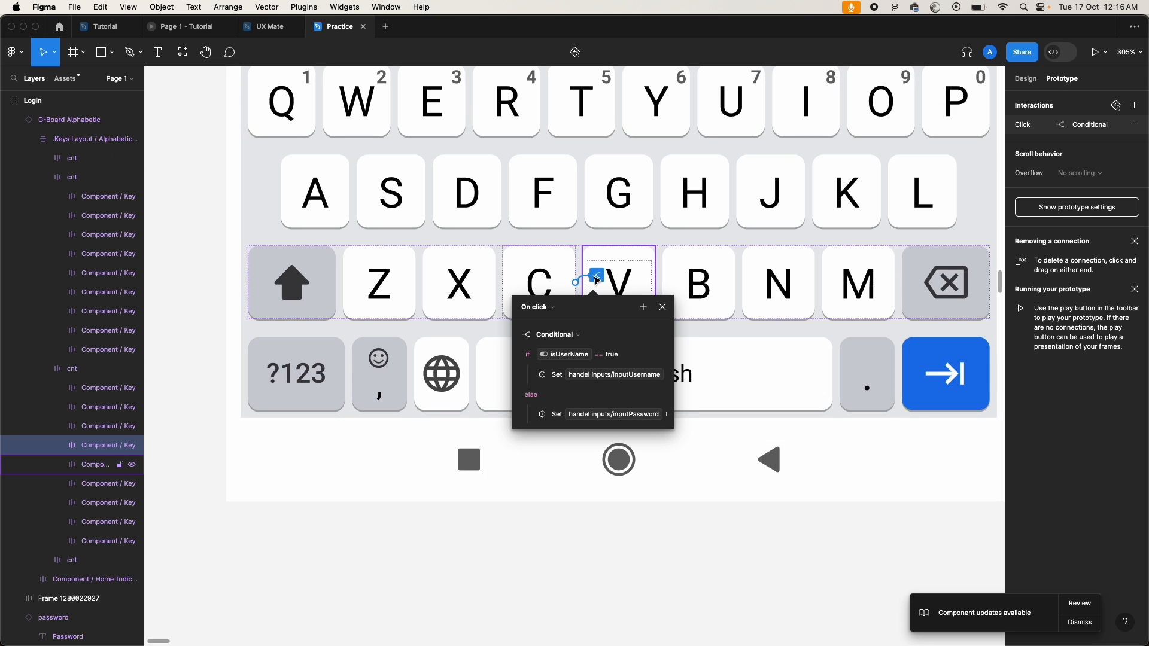
click(531, 375)
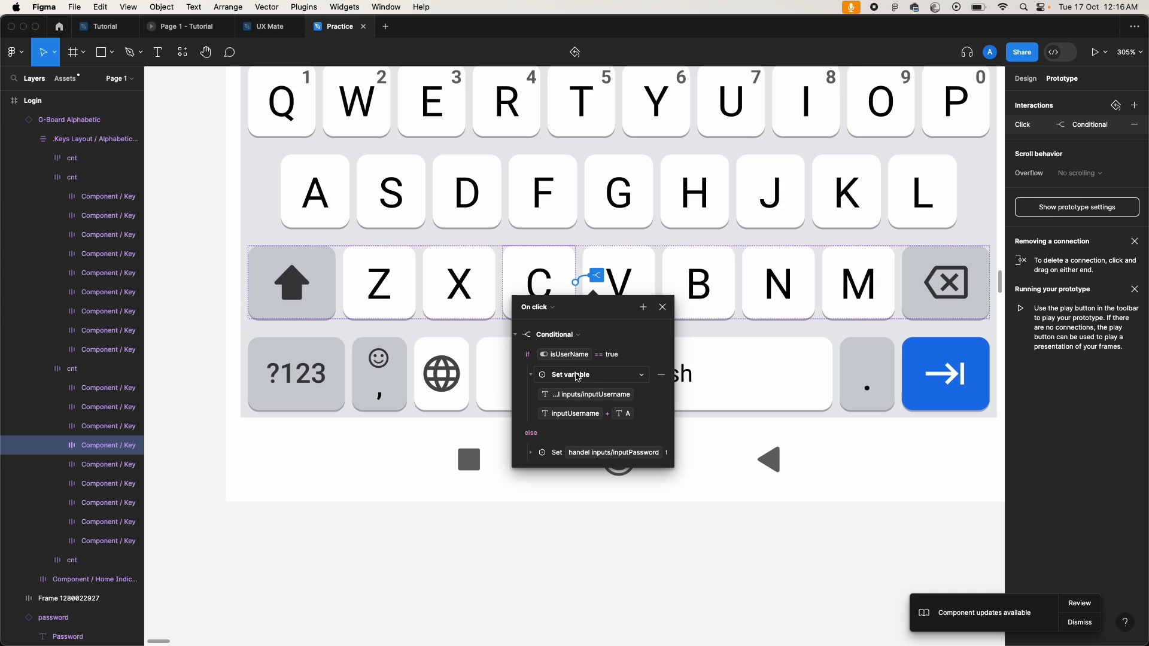
click(640, 414)
click(643, 415)
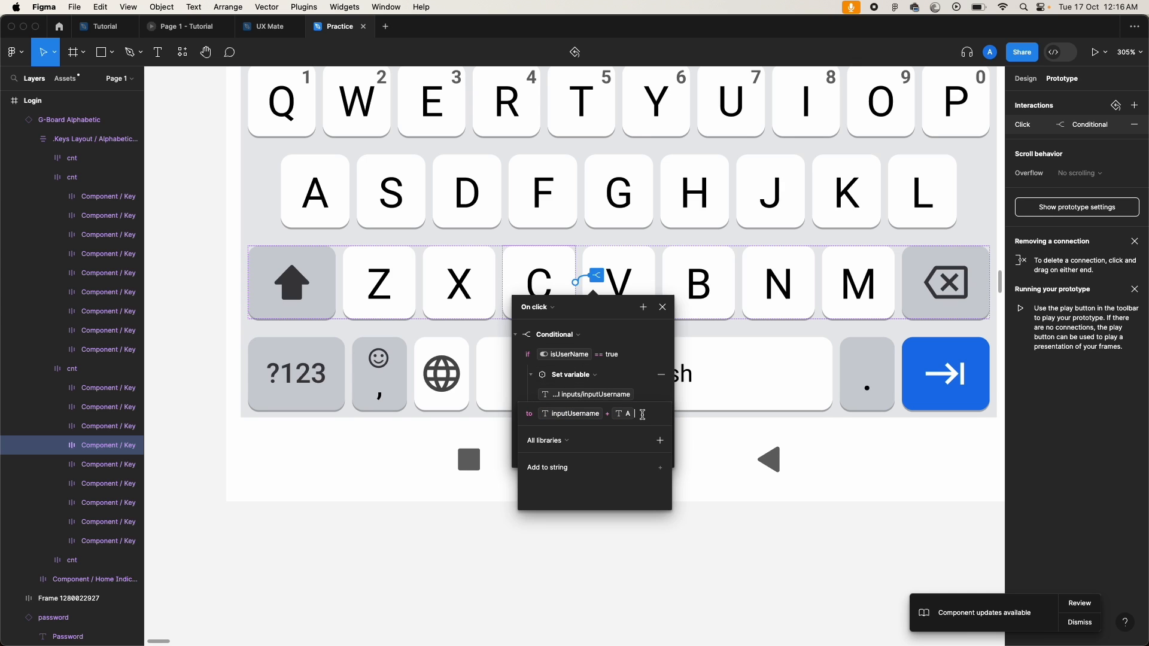
key(BackSpace)
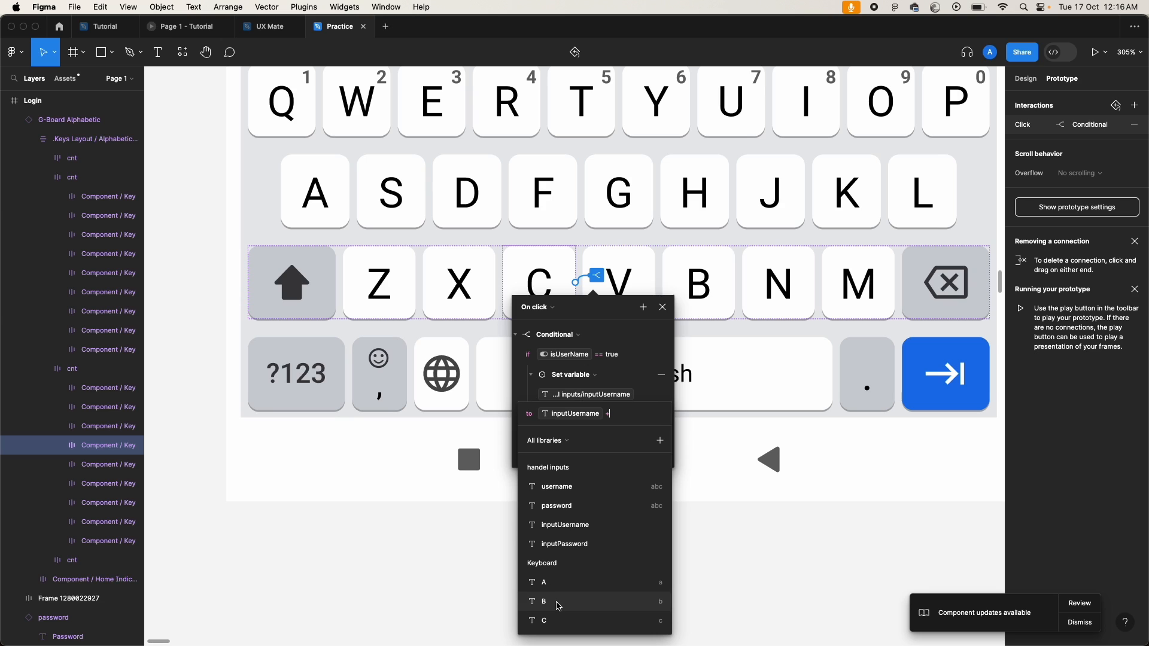
click(558, 621)
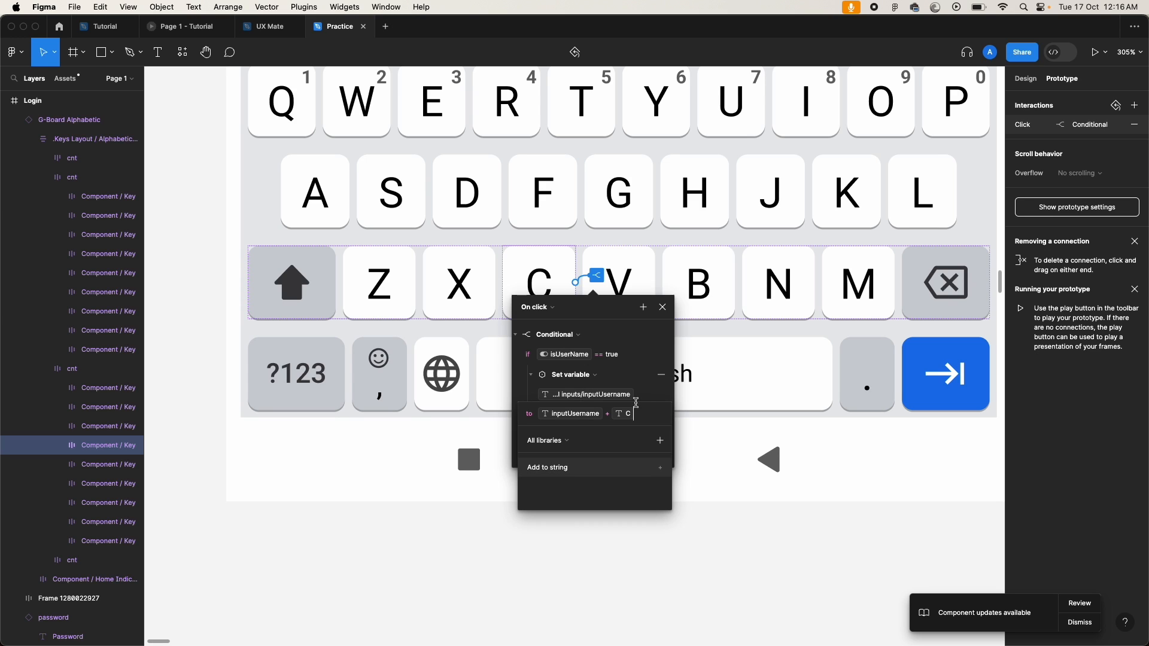
click(524, 395)
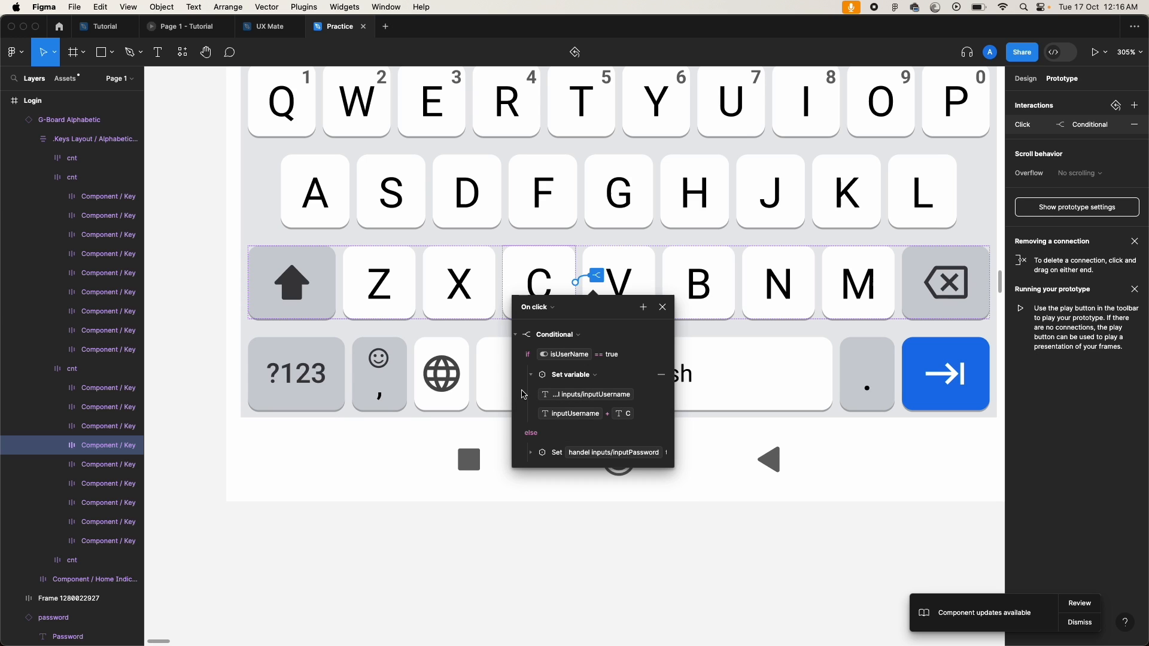
Step: Change the else branch to inputPassword + C and close the interaction settings
click(529, 450)
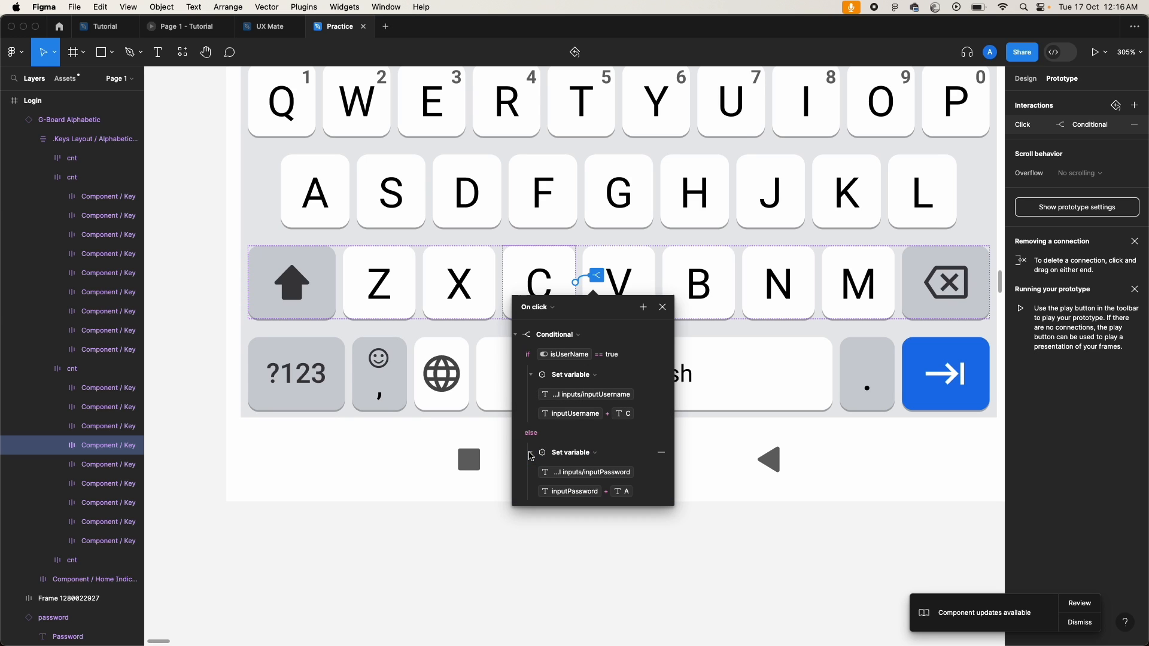
click(633, 496)
click(646, 494)
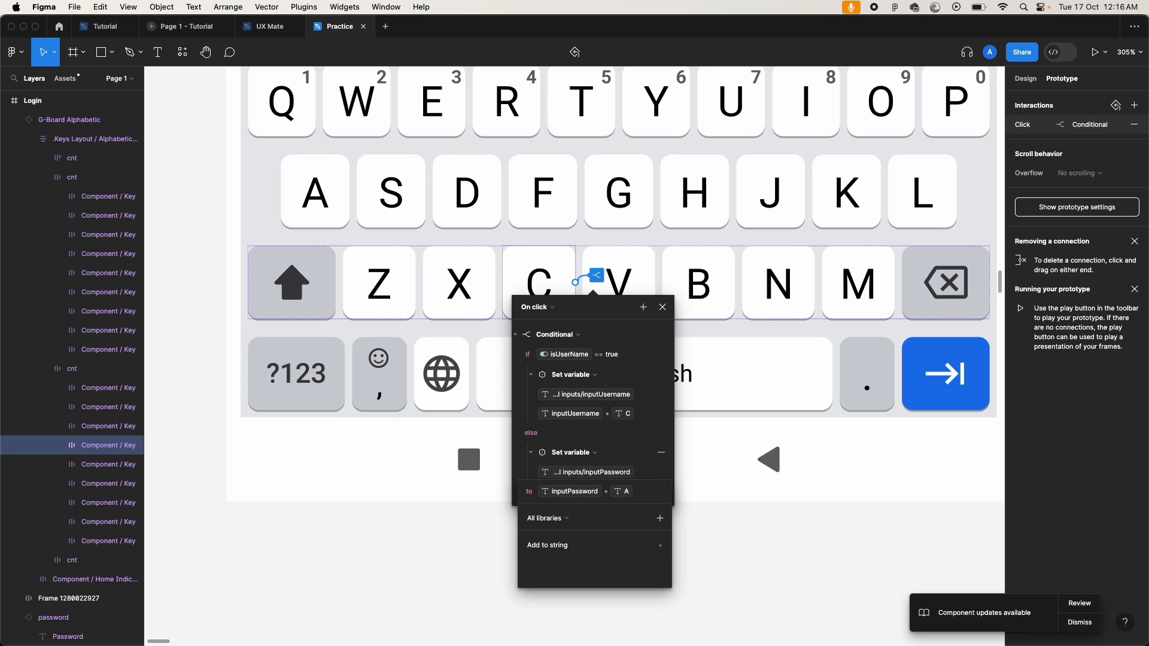
key(BackSpace)
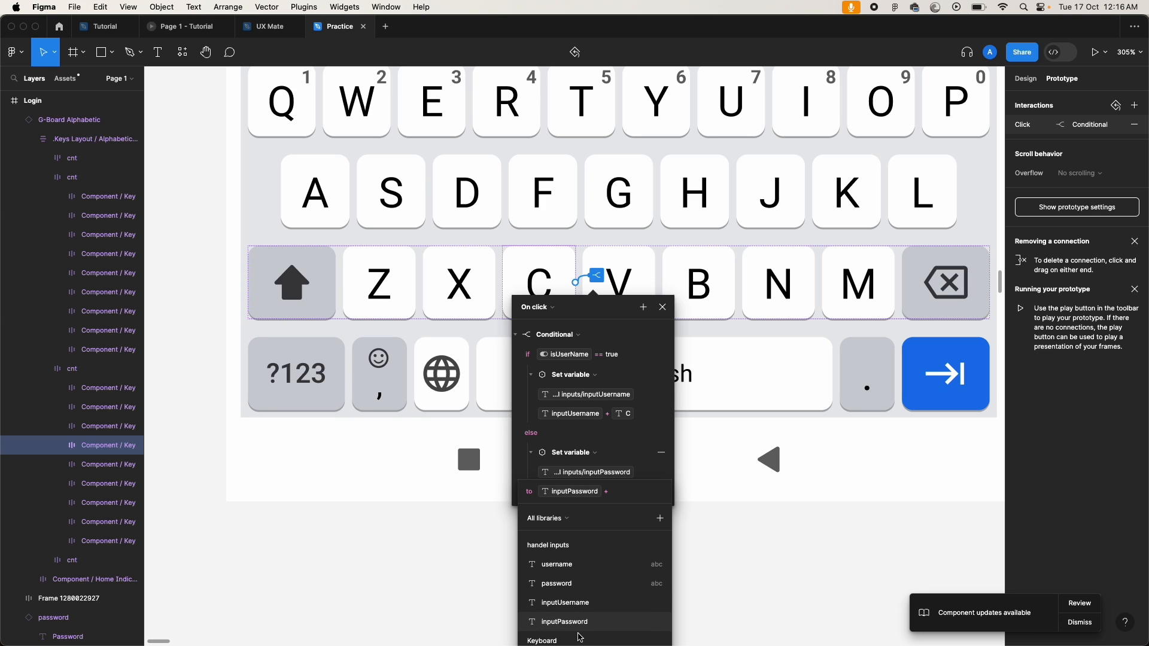
text(c)
click(566, 582)
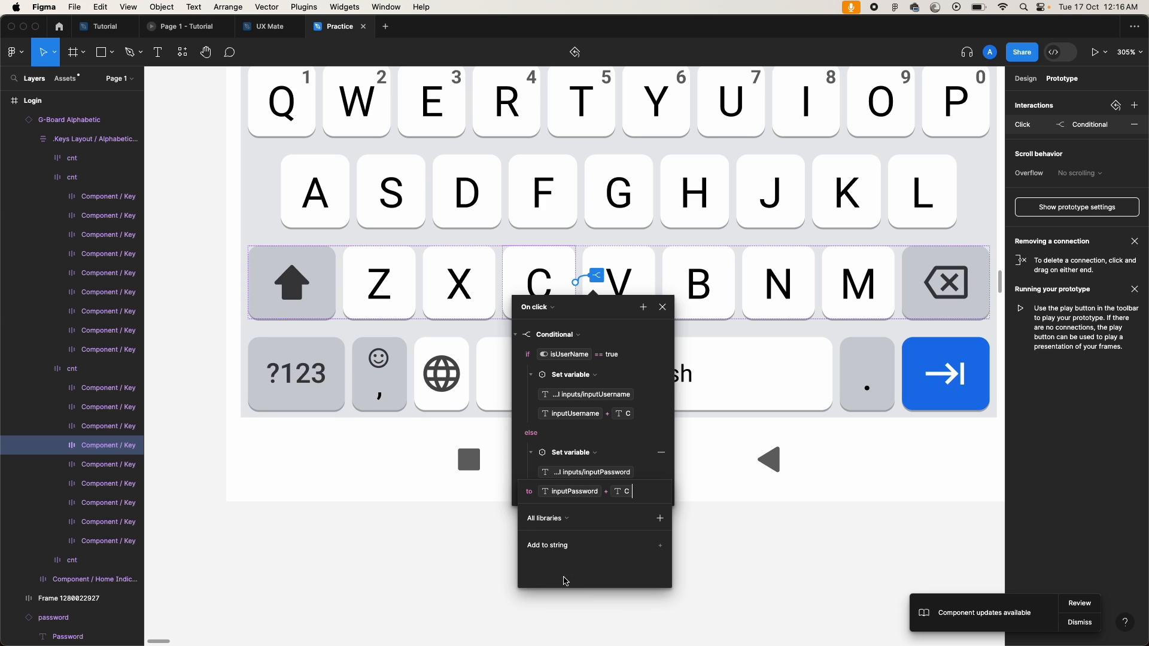
click(469, 559)
click(469, 559)
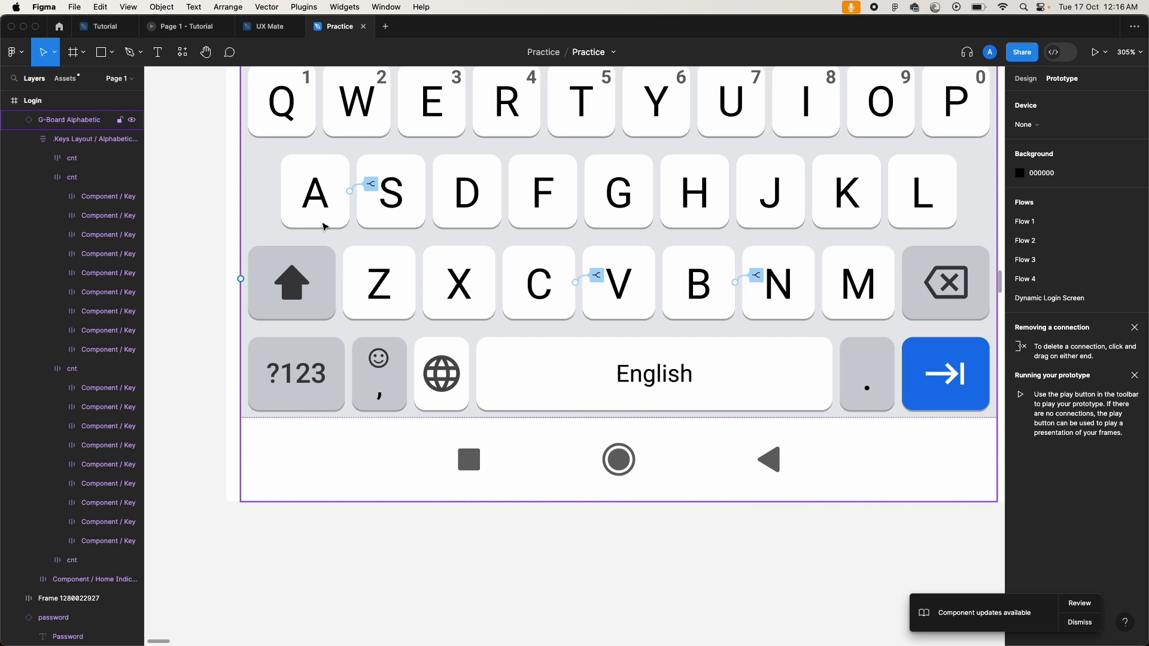
Step: Zoom the canvas out to view the whole login screen
scroll(512, 293, down, 5)
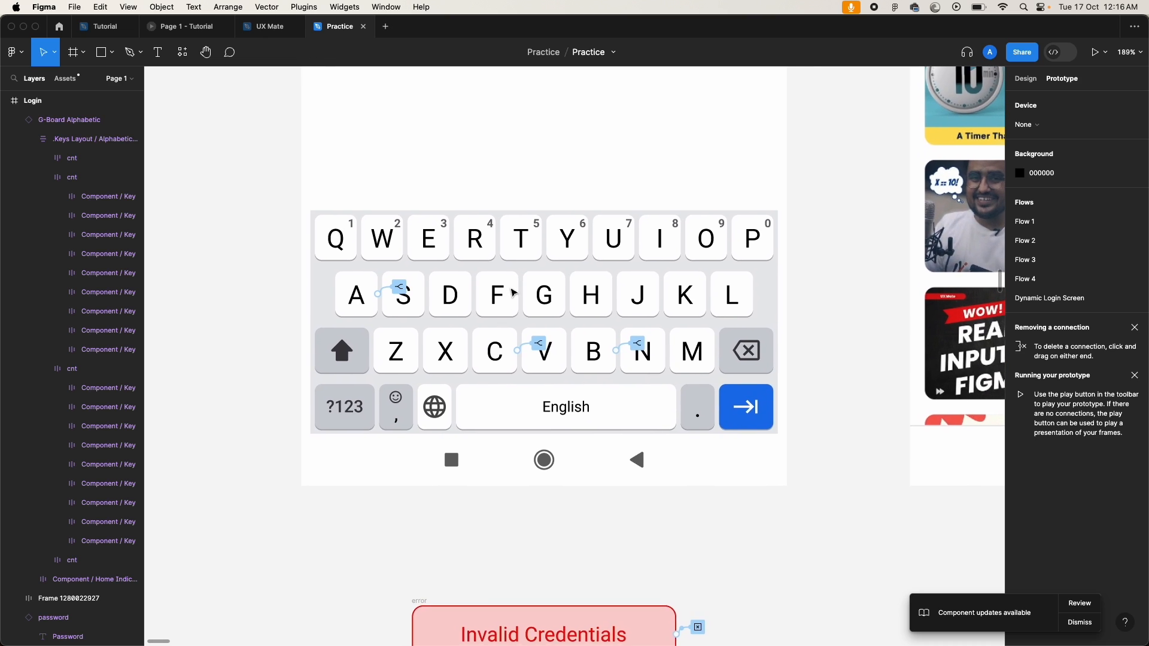
scroll(513, 293, down, 3)
scroll(513, 292, up, 5)
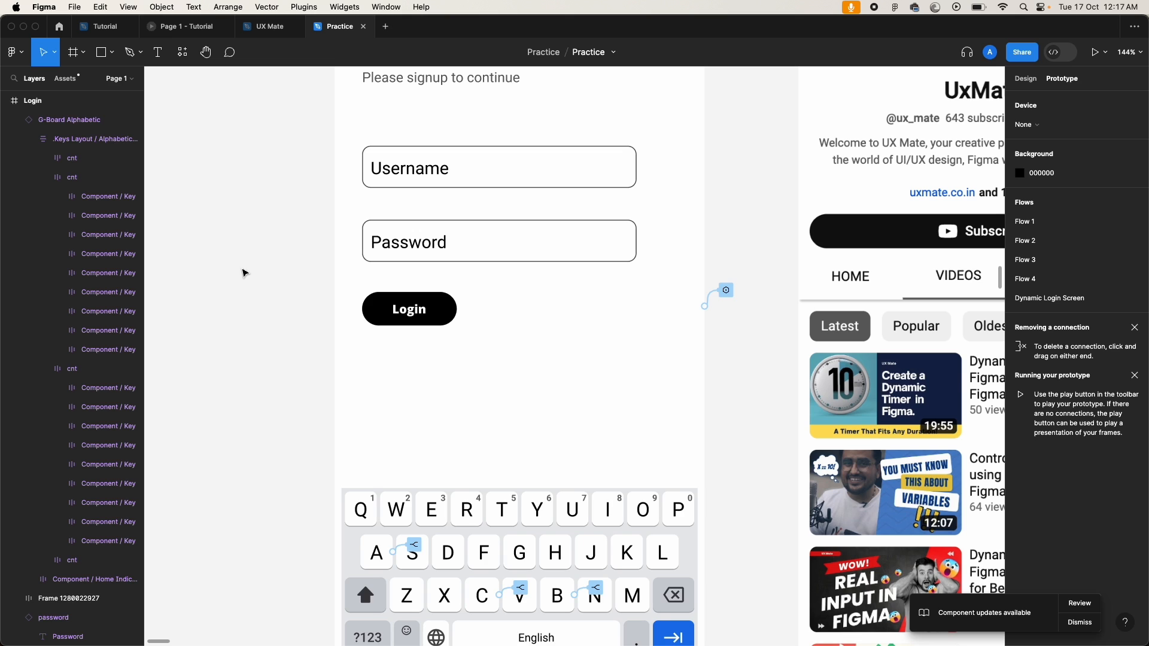
scroll(244, 273, down, 5)
click(335, 119)
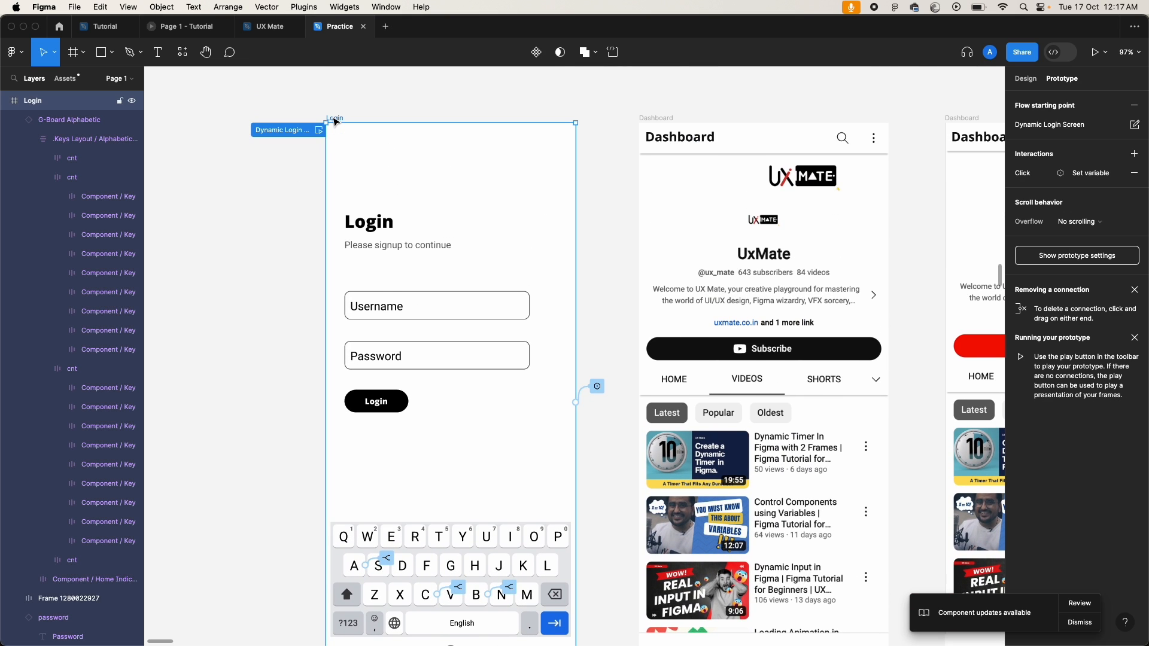
click(320, 129)
click(641, 278)
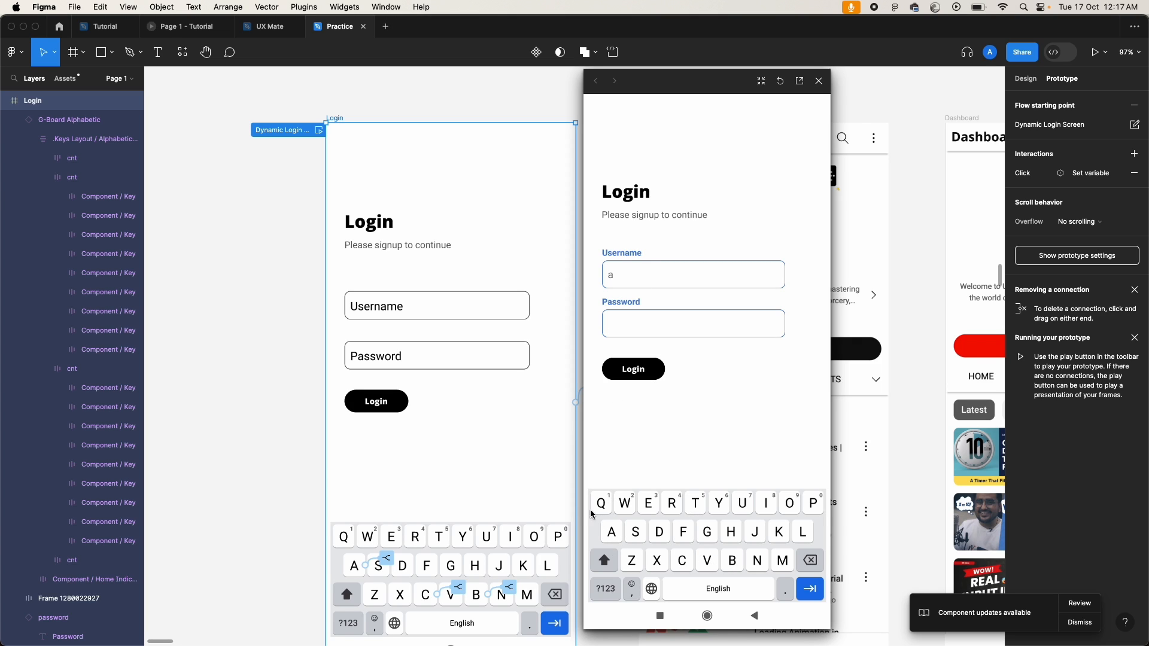
click(732, 561)
click(611, 532)
click(680, 562)
click(610, 537)
click(634, 371)
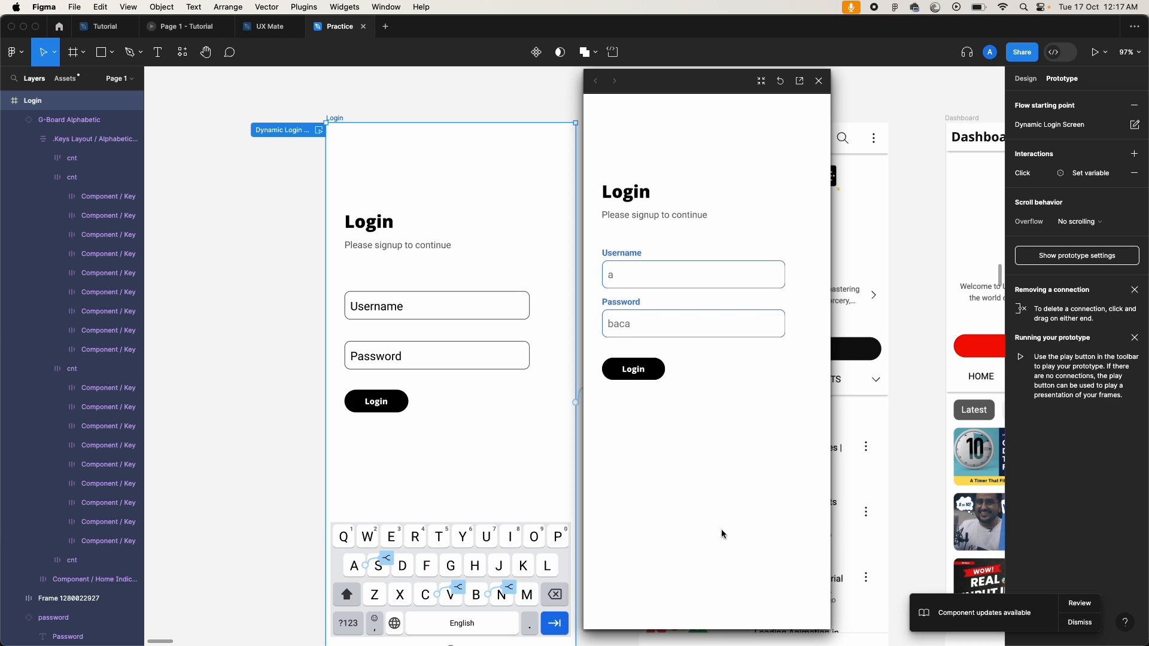
click(715, 281)
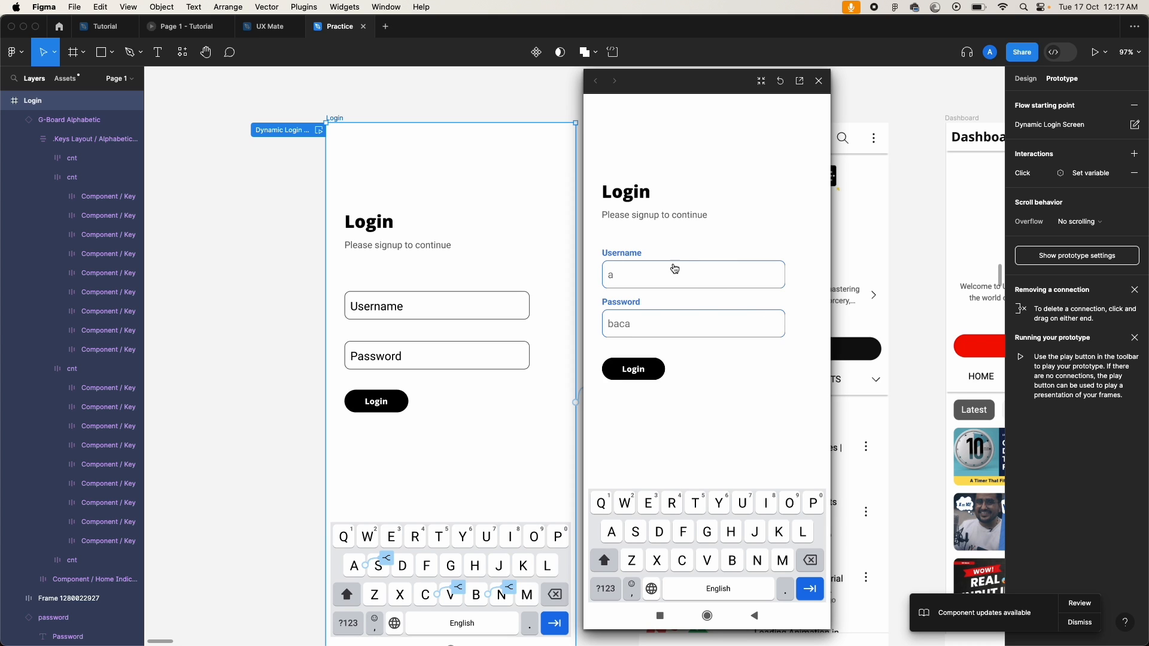
click(611, 534)
click(685, 566)
click(614, 533)
click(739, 565)
click(681, 561)
click(729, 420)
click(819, 80)
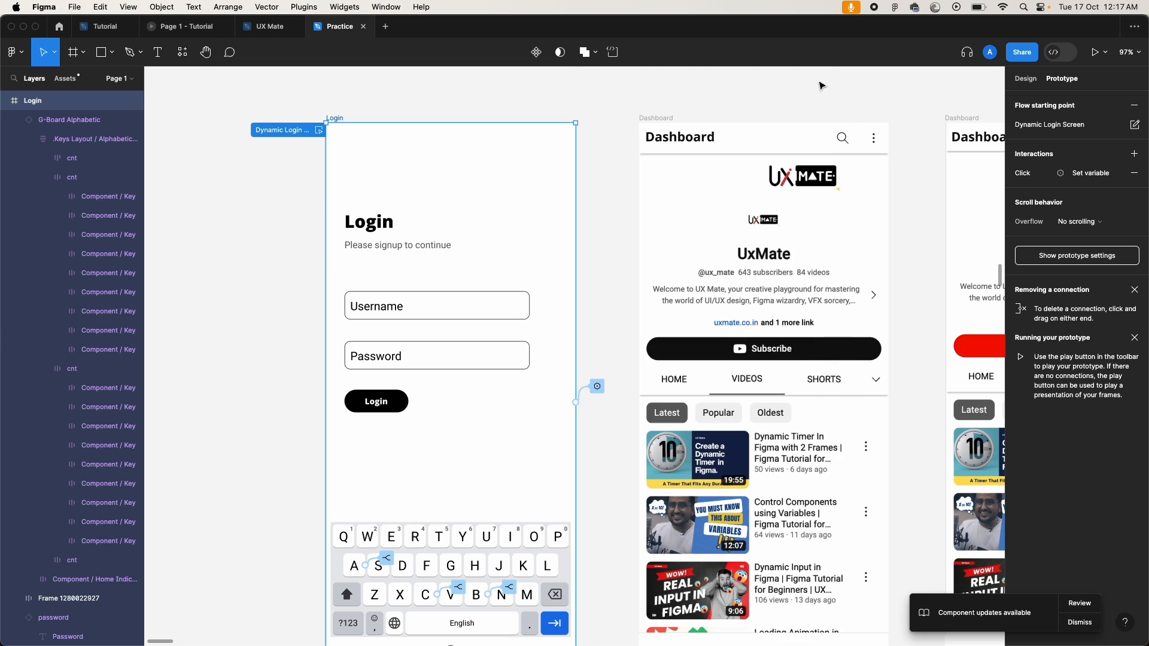
click(394, 402)
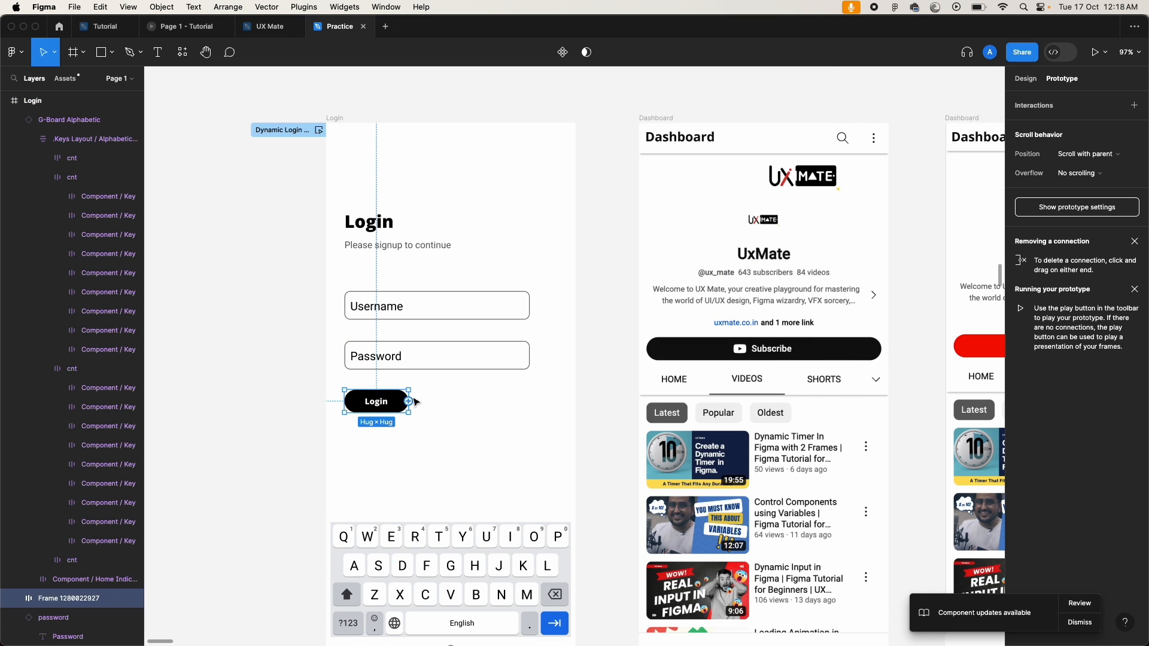
scroll(302, 412, down, 5)
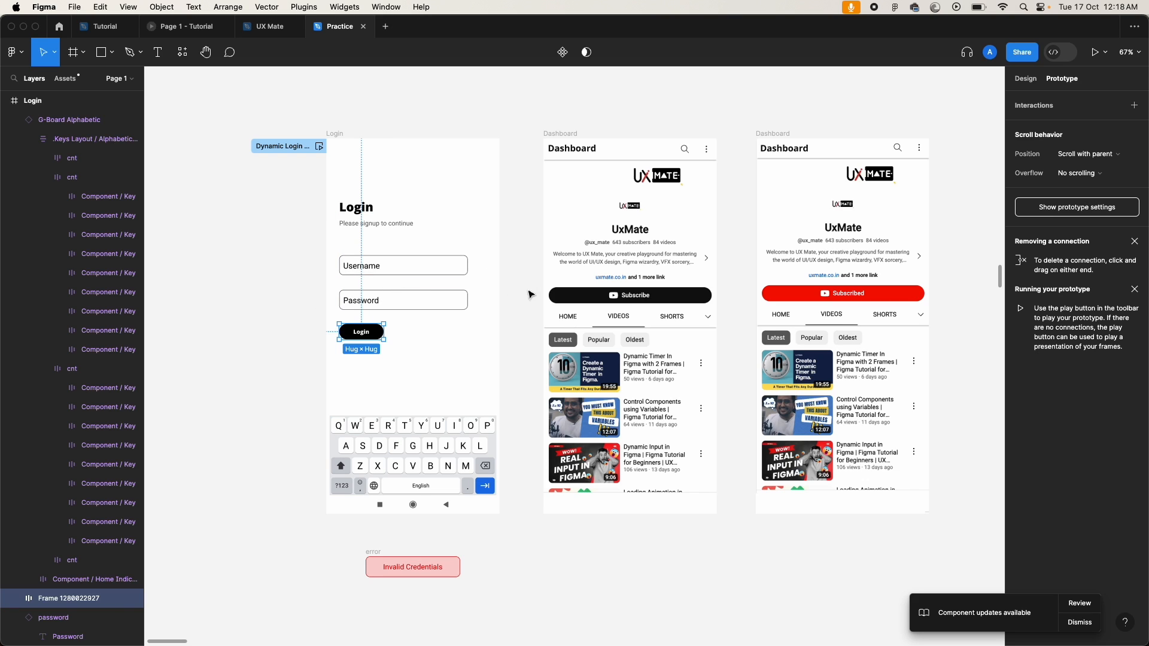
click(955, 116)
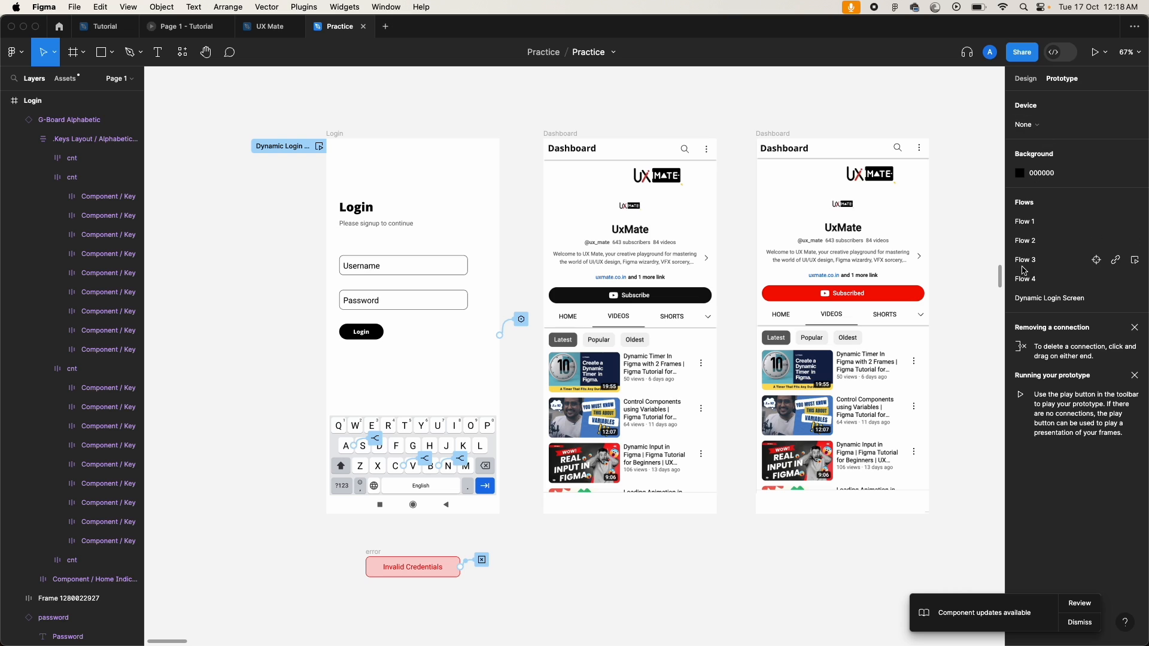
click(1023, 79)
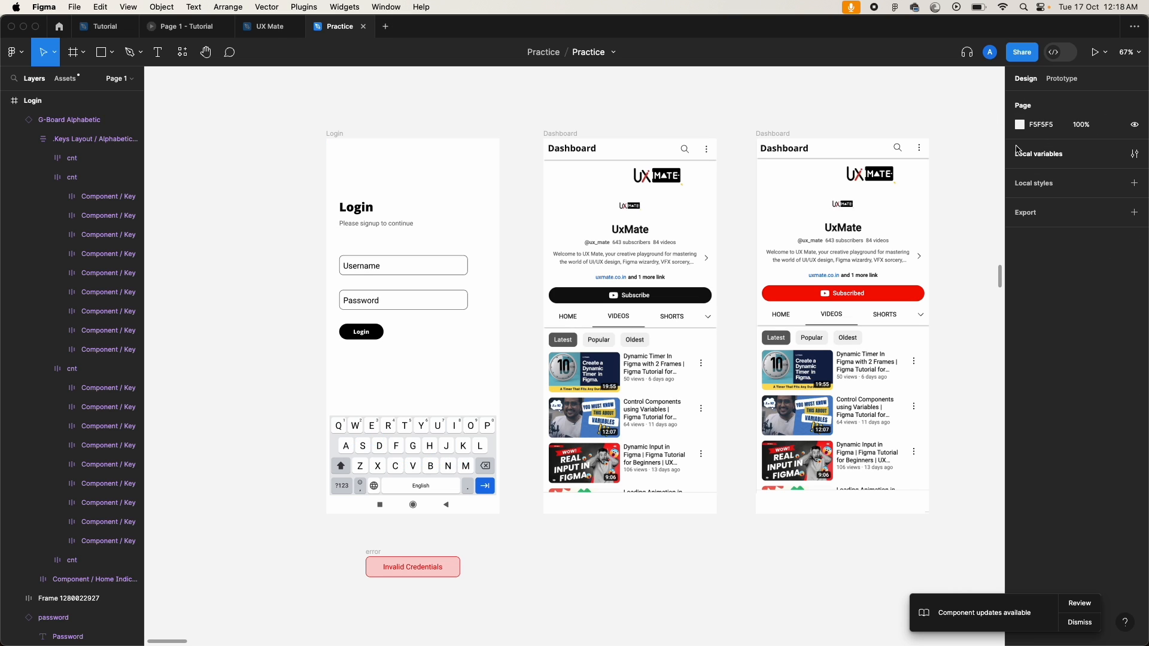
click(1041, 156)
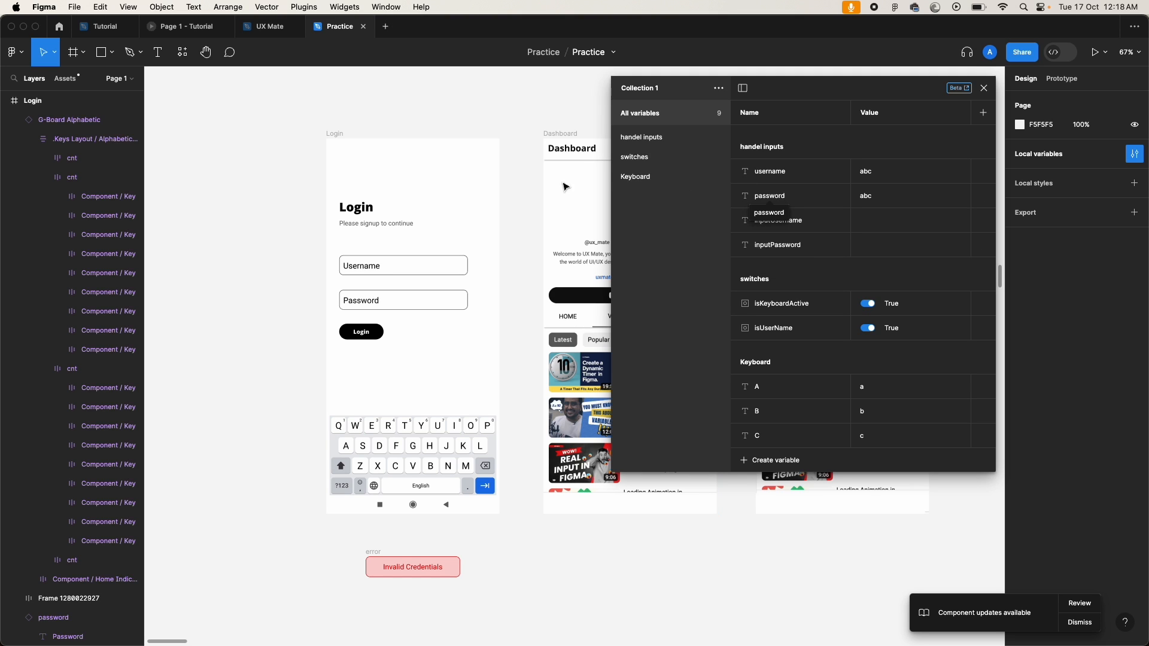
click(983, 88)
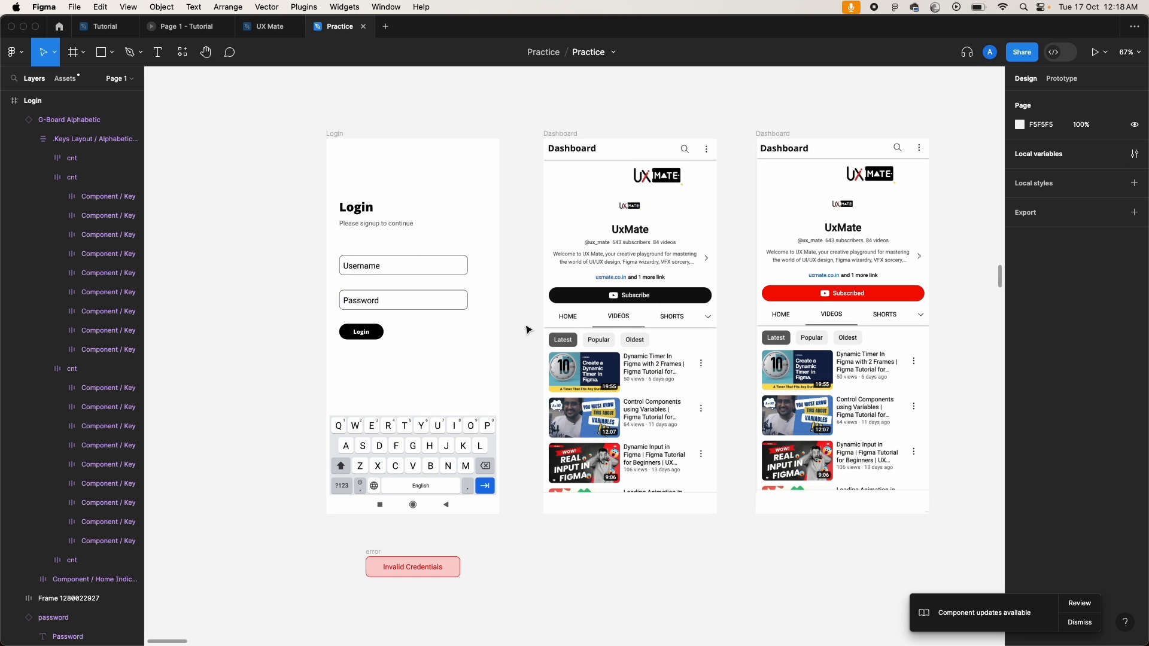
click(365, 334)
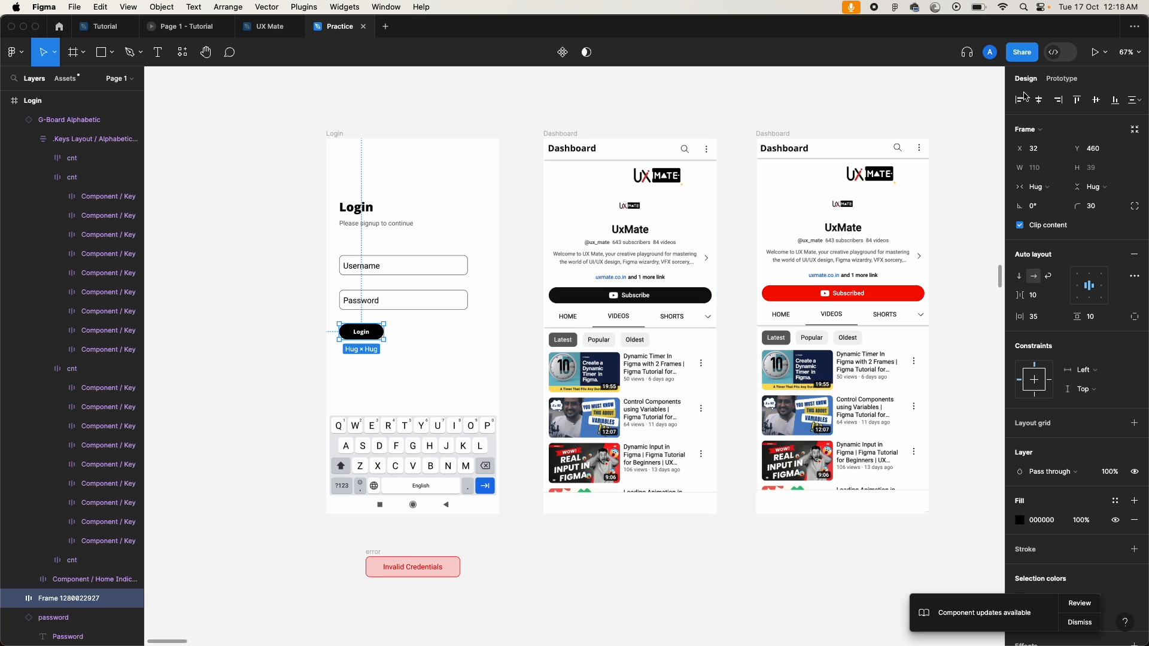
click(1062, 79)
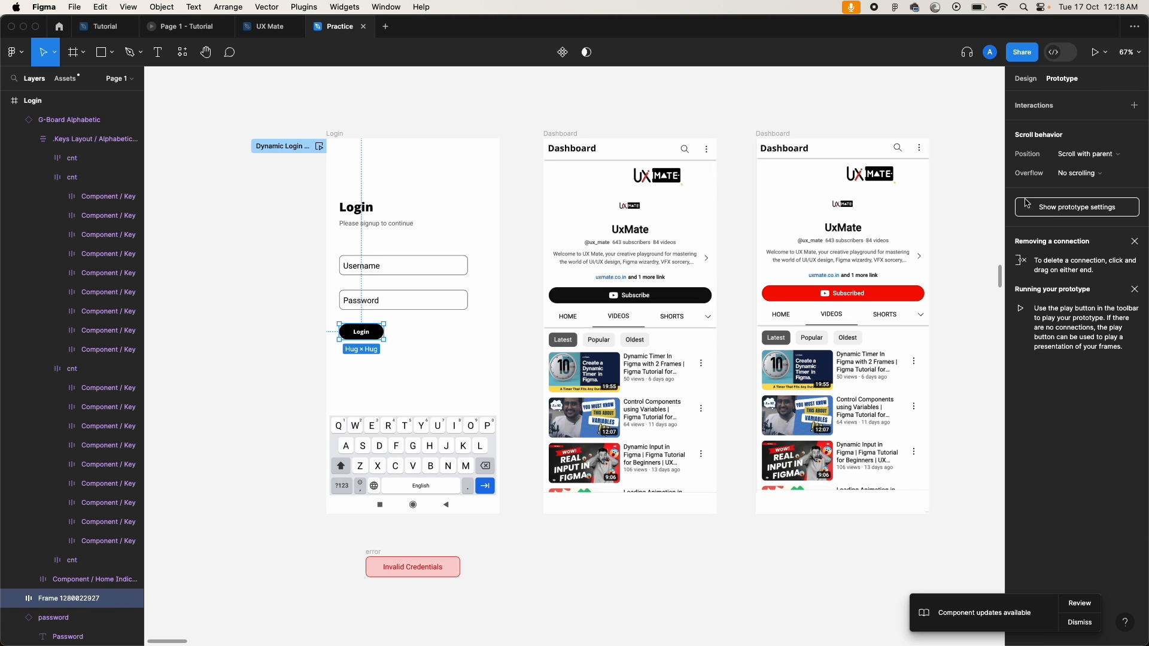
Step: Add a Conditional on-click interaction to the Login button
click(1134, 106)
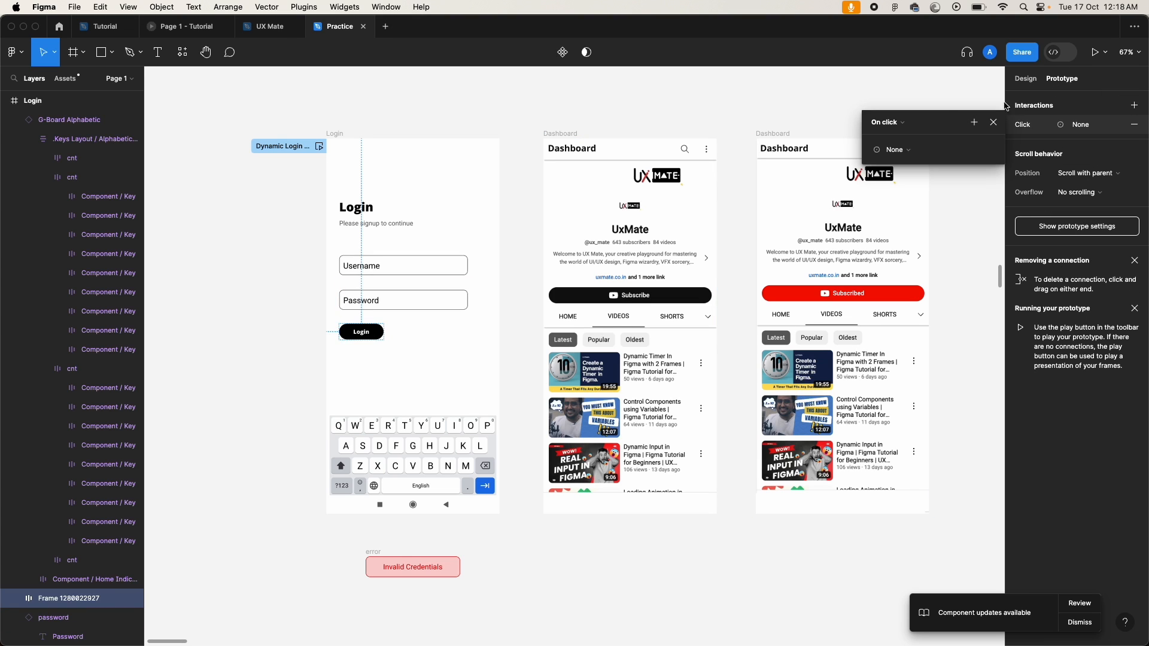
click(905, 151)
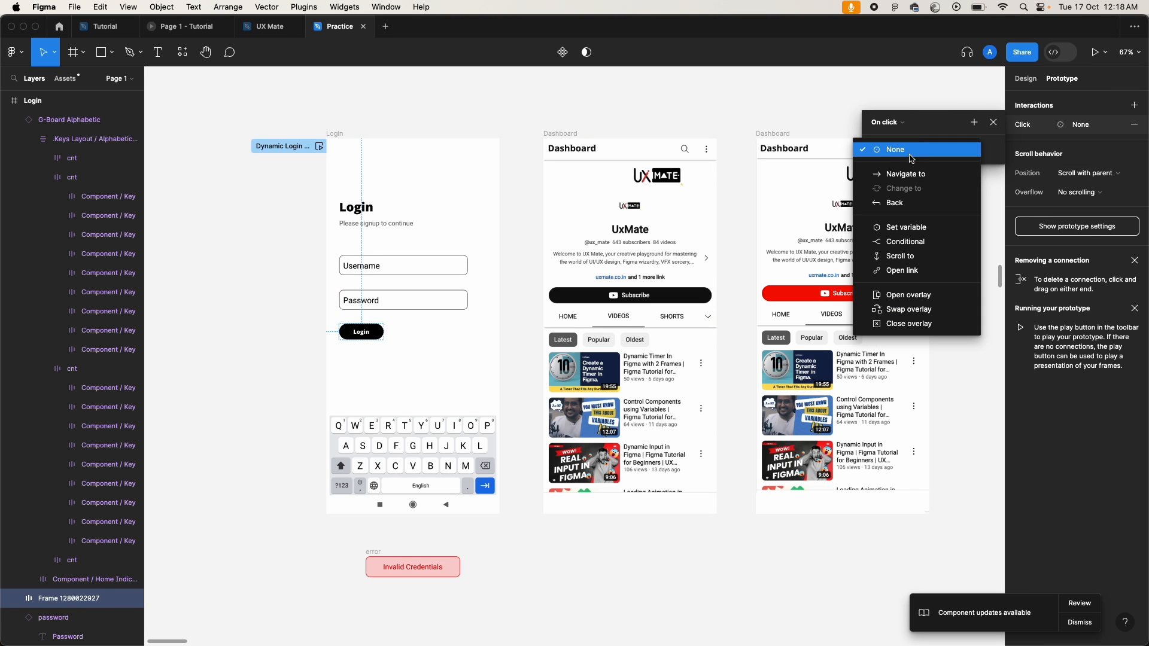
click(915, 242)
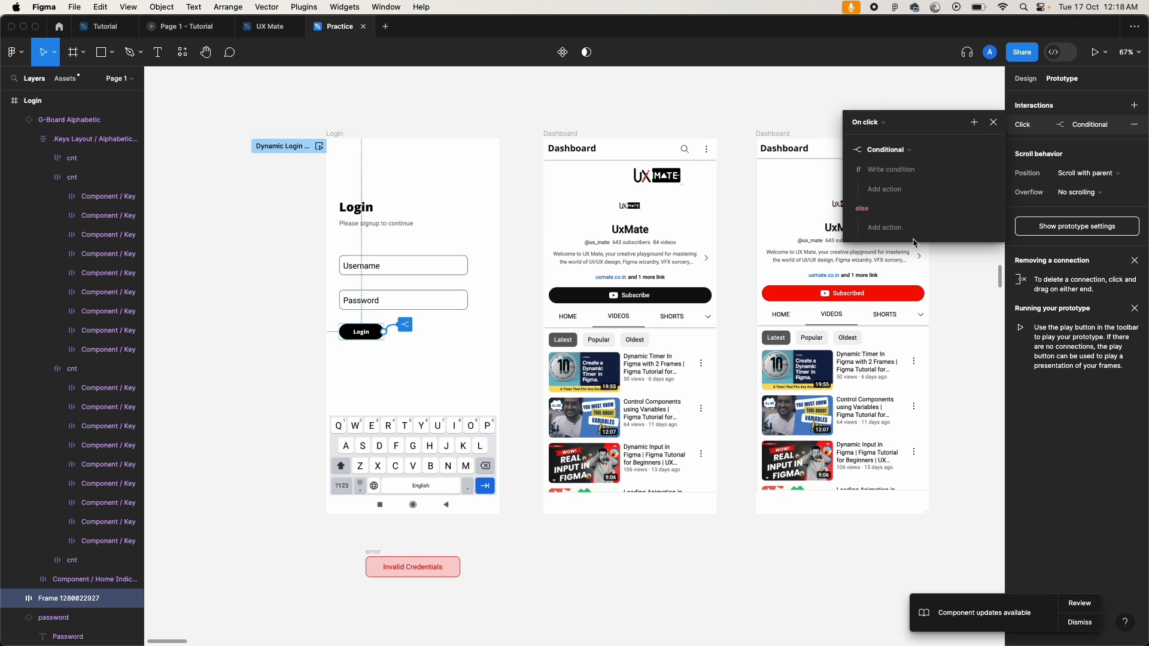
Step: Write the condition inputUsername == username && inputPassword == password
click(893, 171)
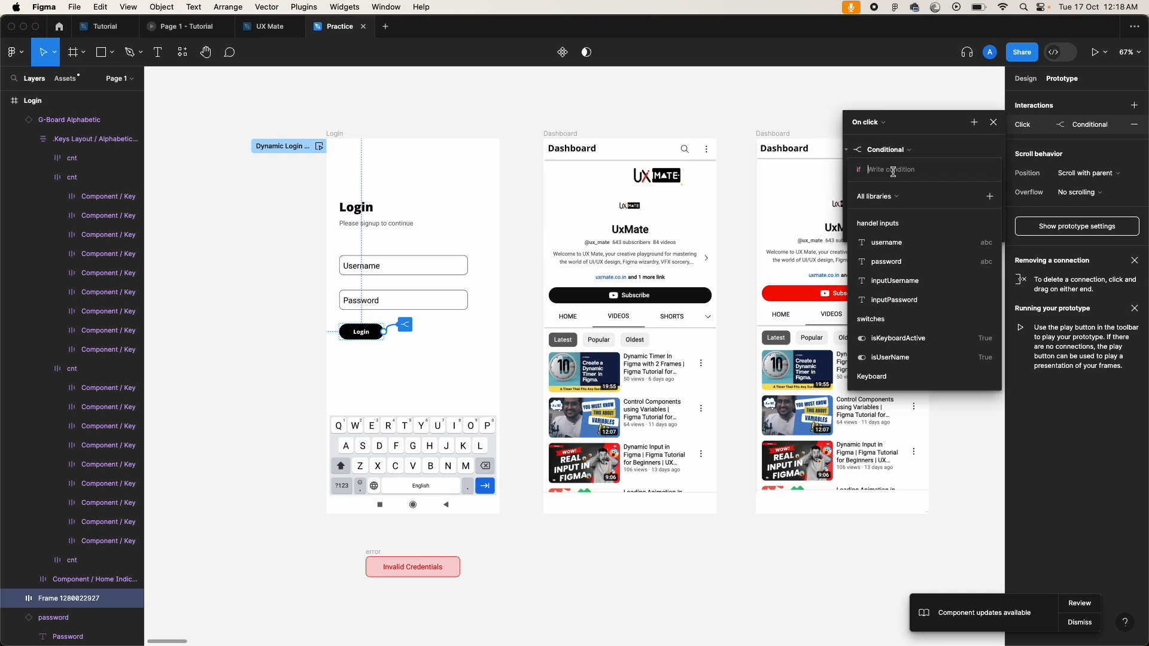
click(894, 281)
click(870, 223)
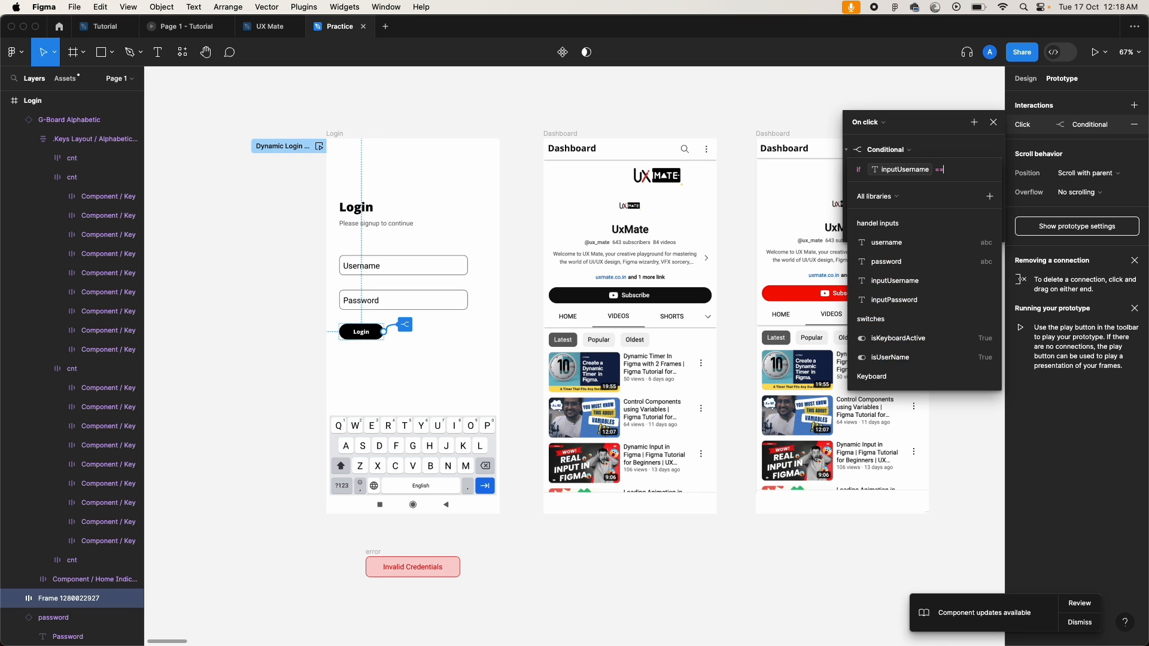
click(905, 229)
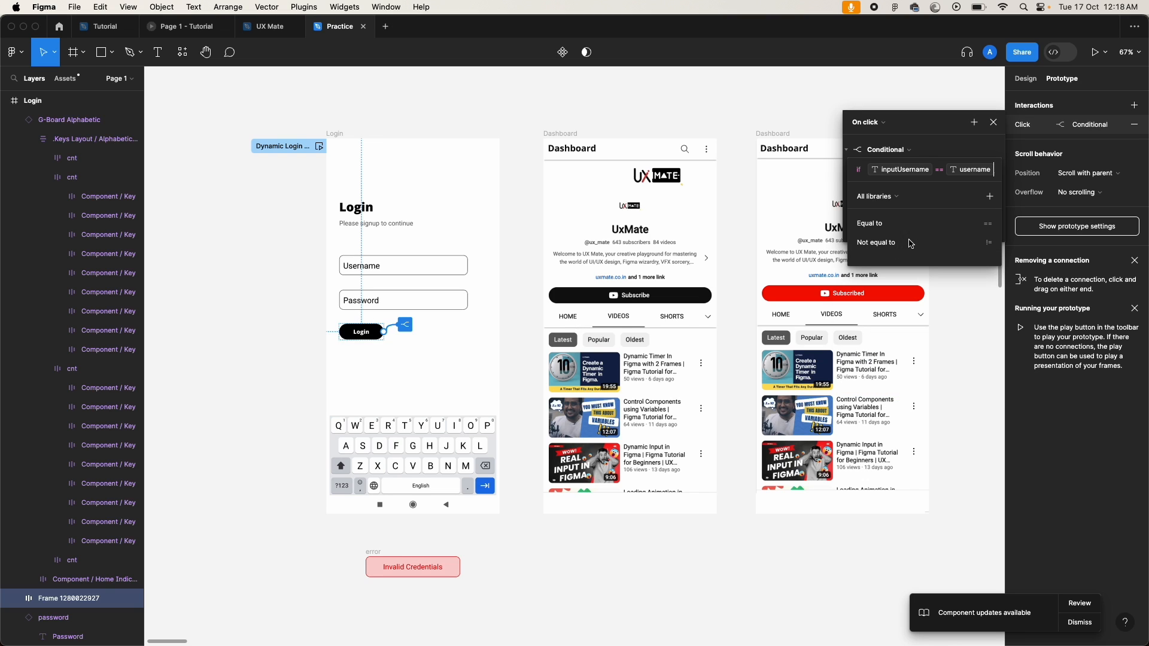
text(&&)
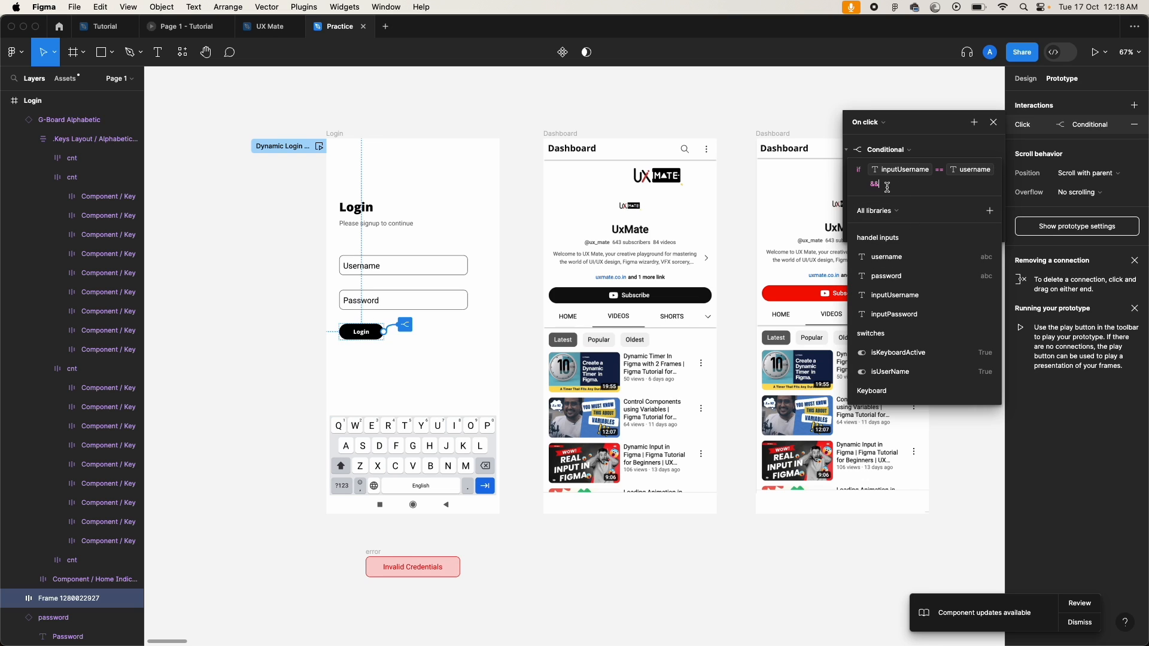
click(892, 316)
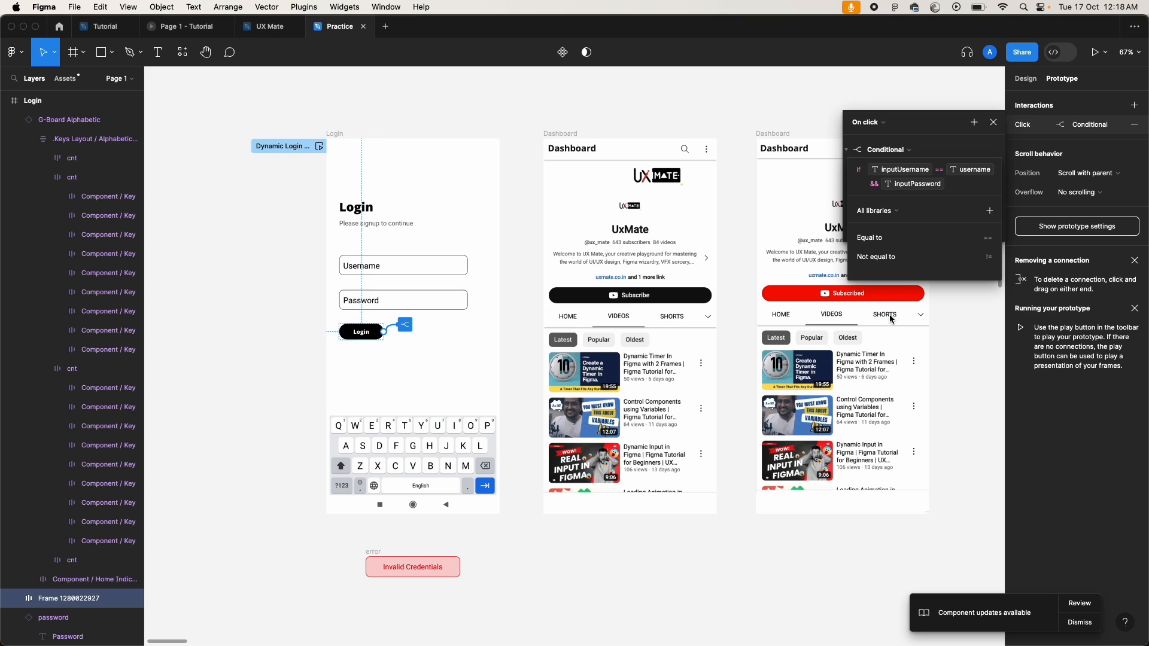
click(873, 238)
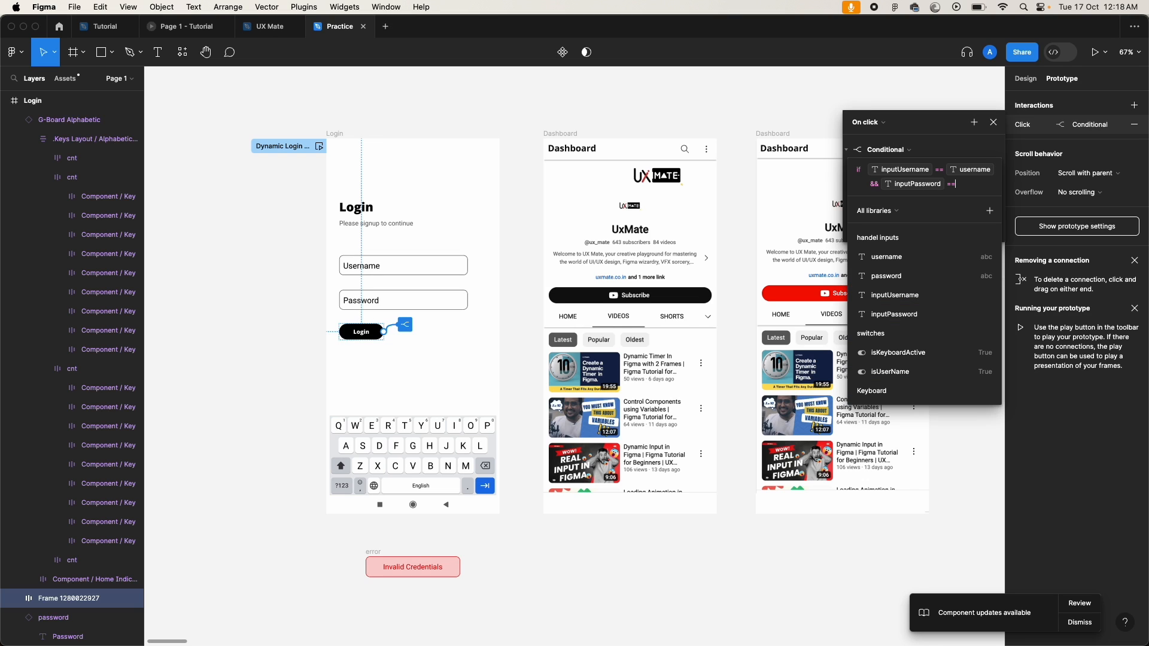
click(904, 277)
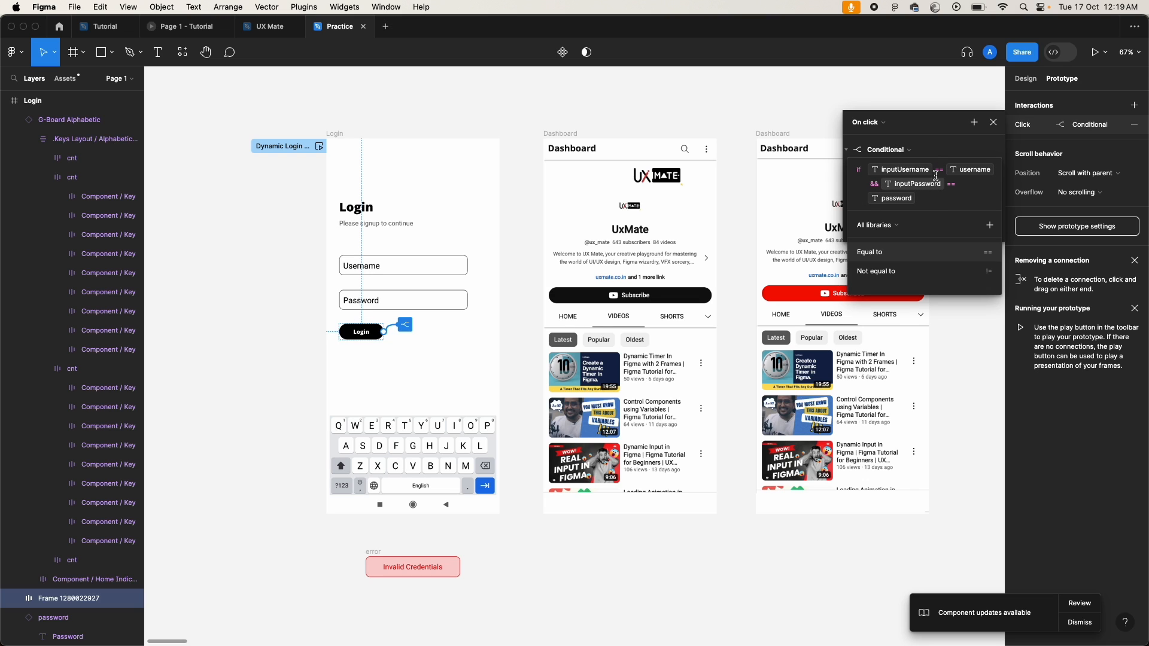
Step: When the condition passes, navigate to the Dashboard frame with a Move in transition
click(904, 127)
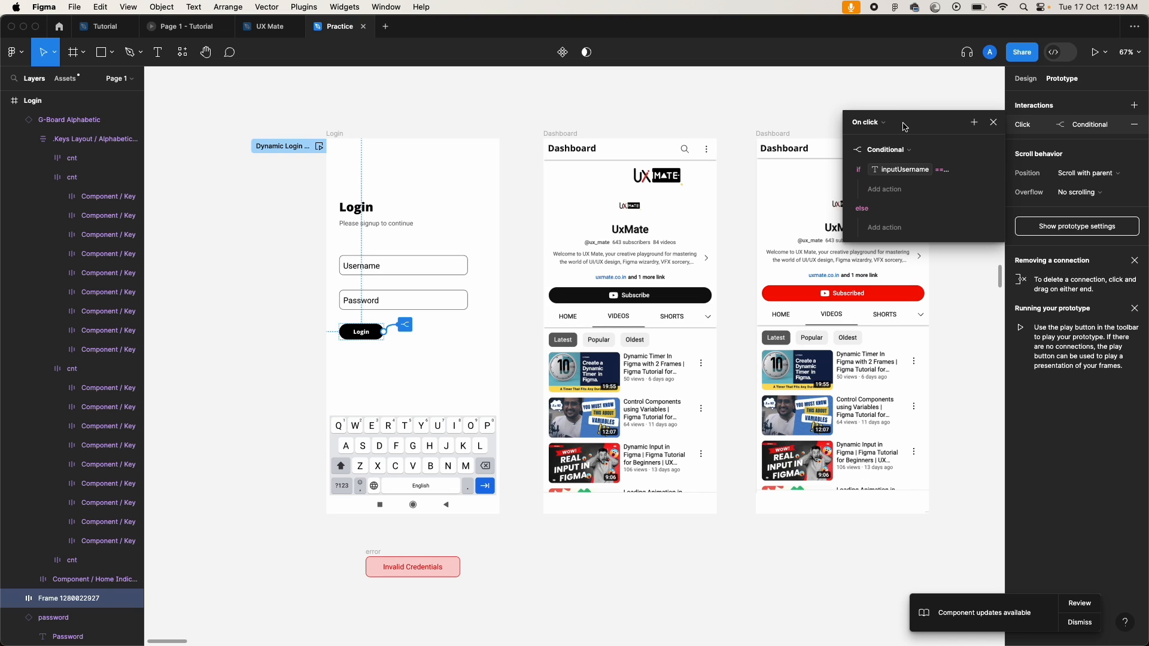
click(896, 191)
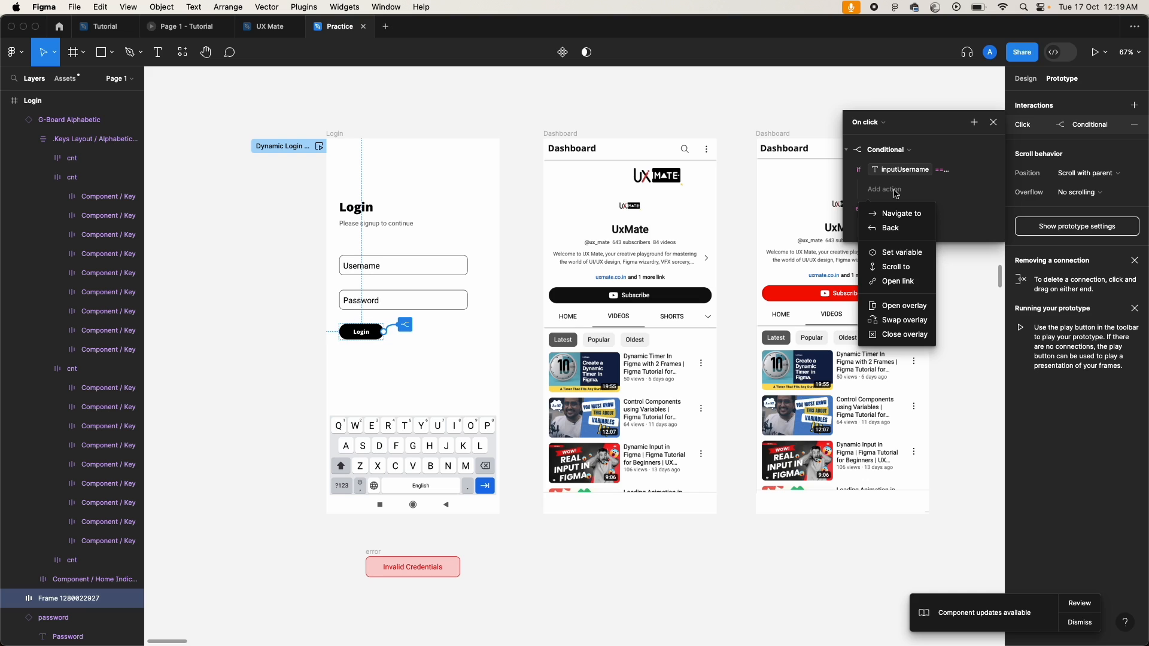
click(916, 215)
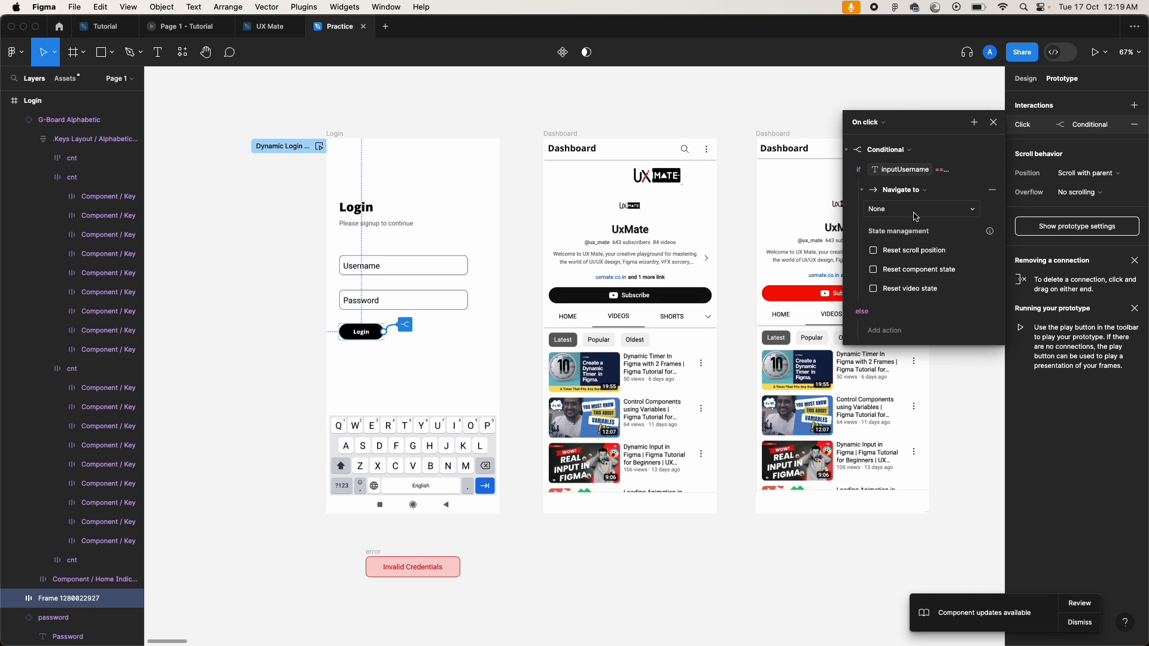
click(915, 216)
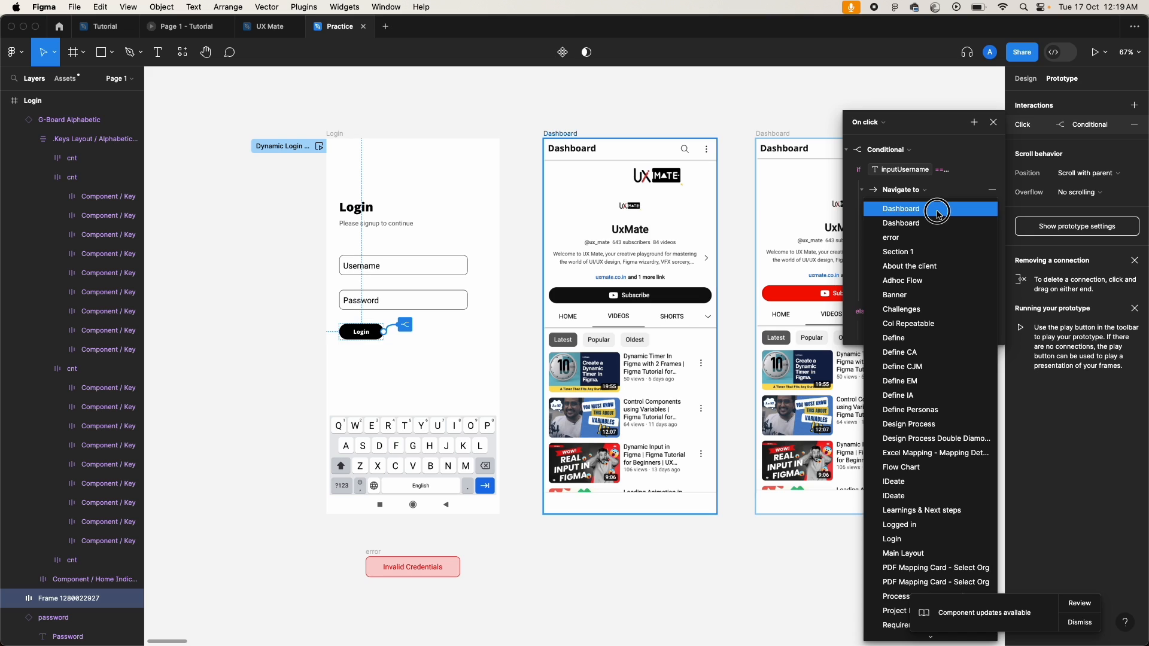
click(919, 210)
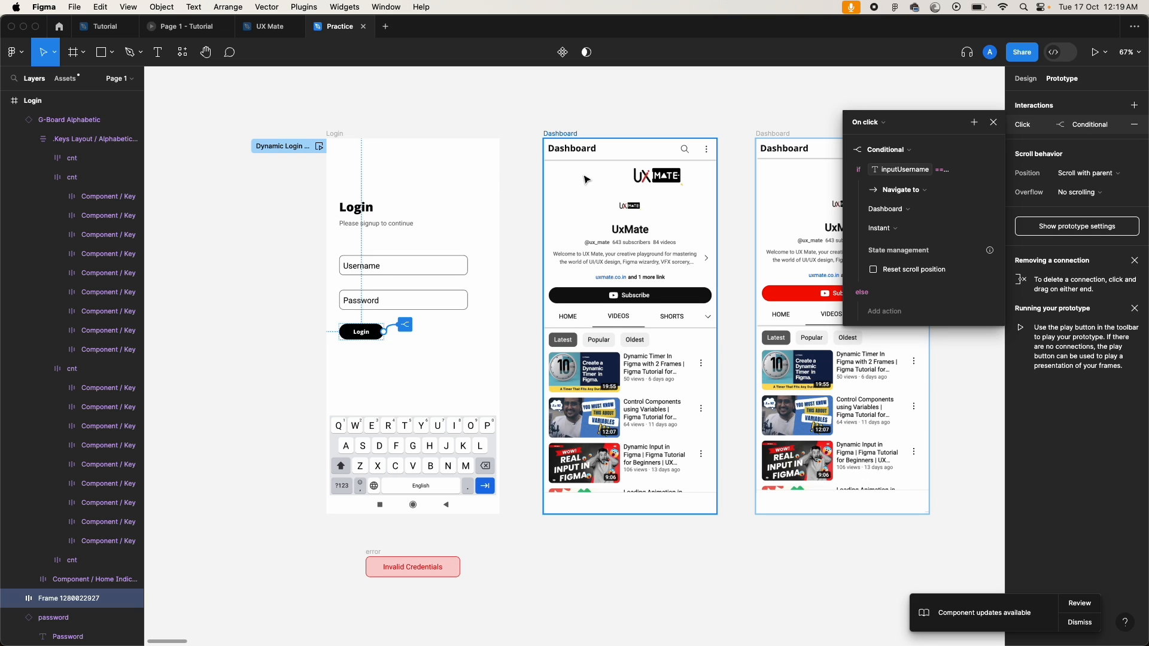
click(891, 229)
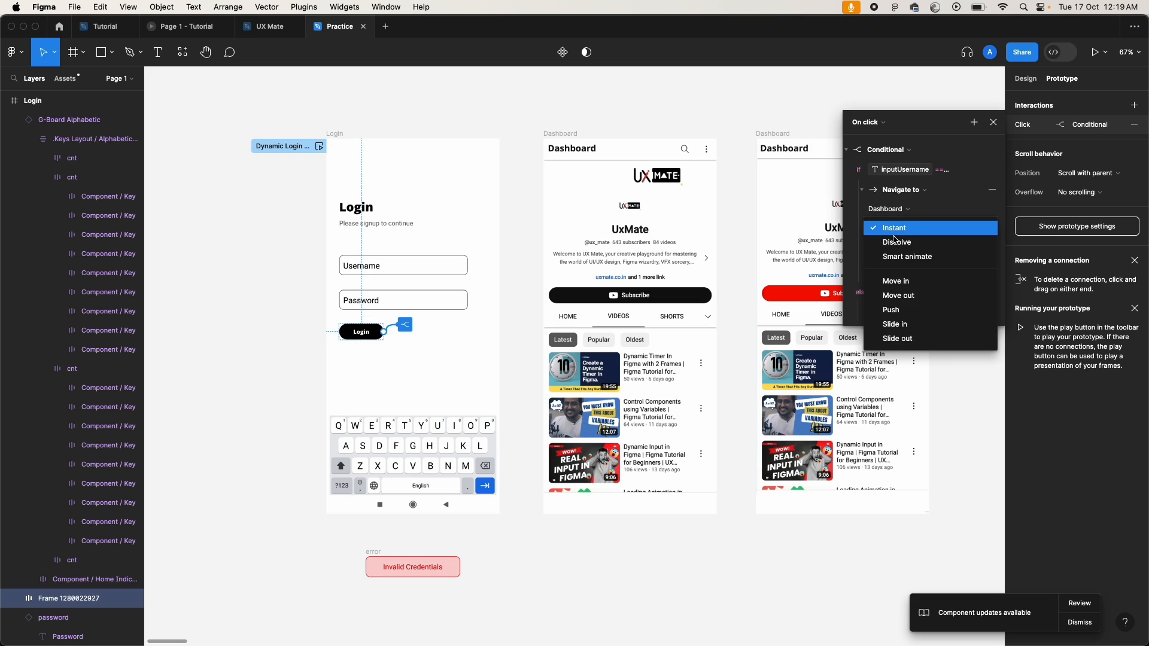
click(924, 281)
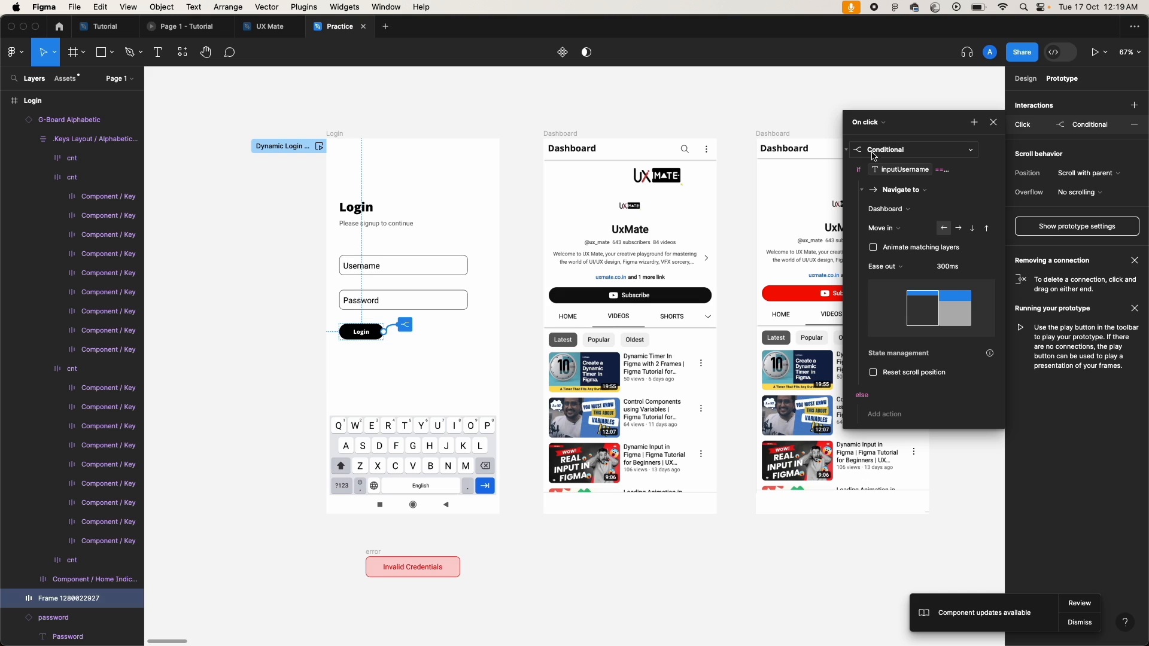
click(863, 190)
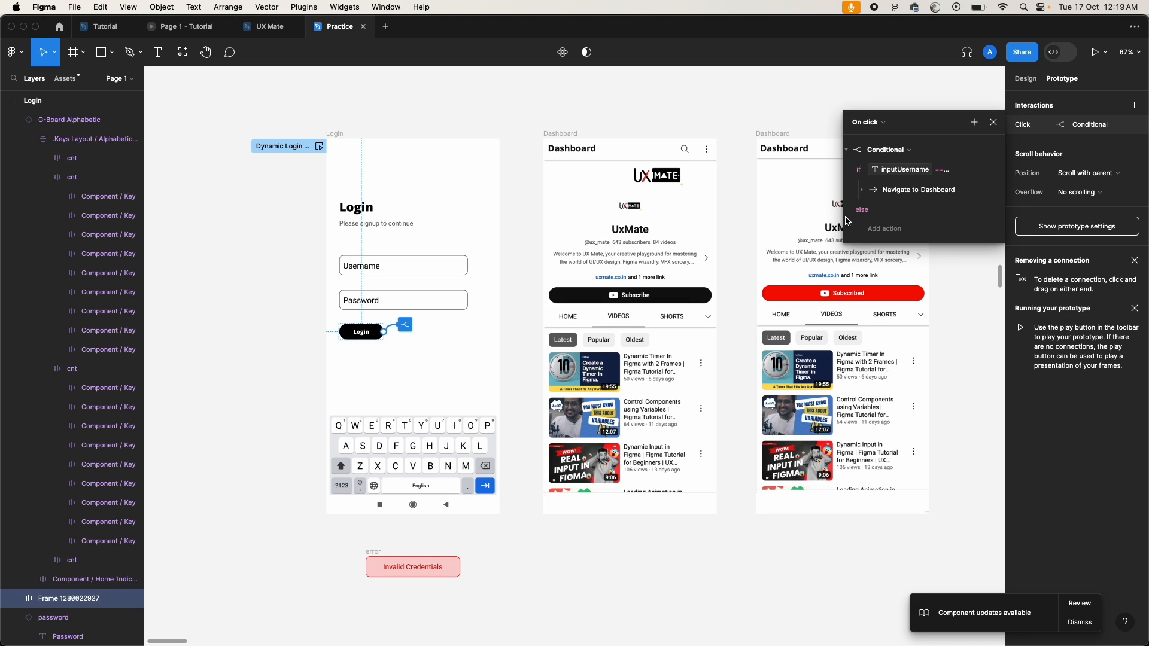
click(895, 229)
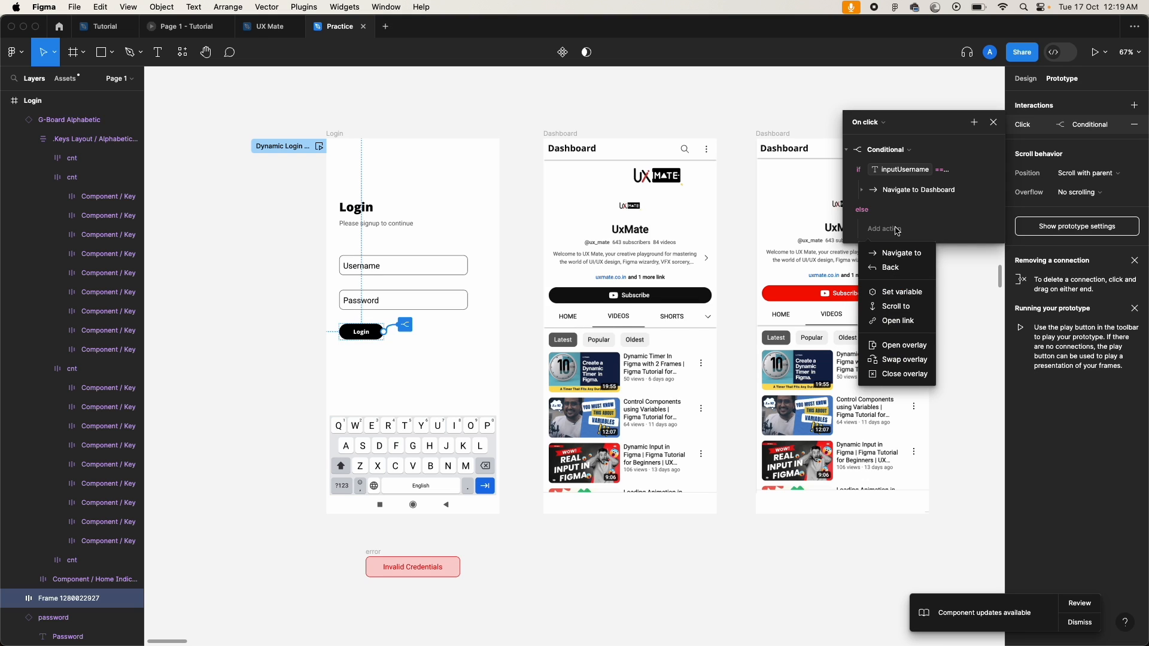
Step: Under else, open the error frame as an overlay with Manual position
click(901, 347)
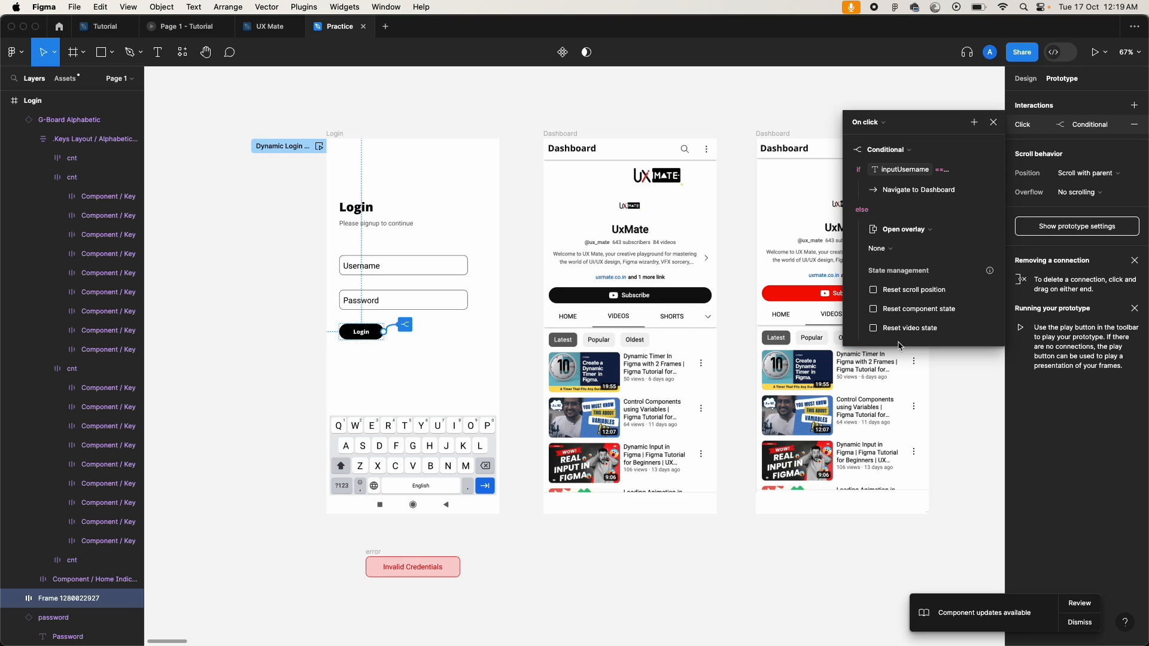
click(896, 250)
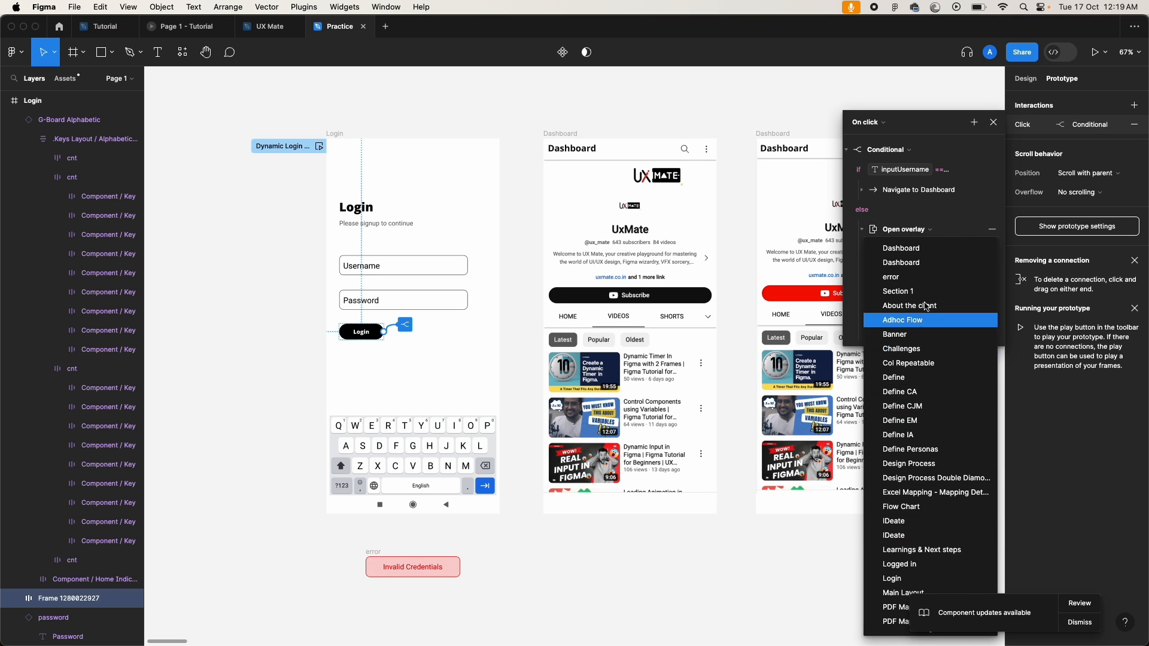
click(920, 279)
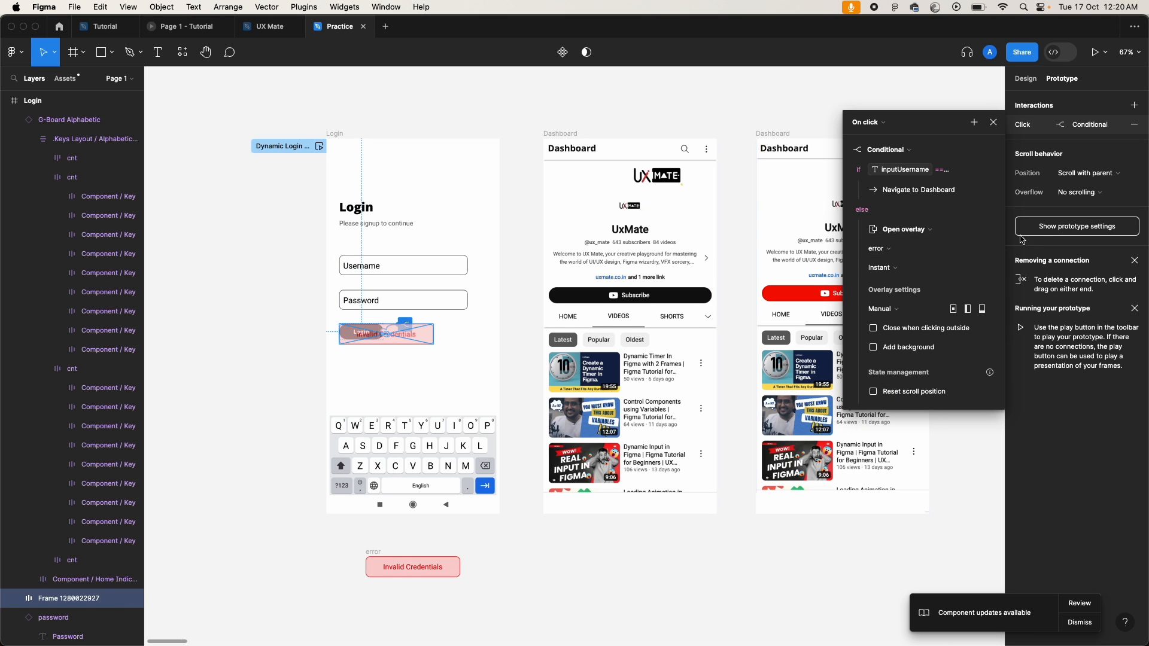
click(887, 310)
click(926, 309)
Step: Position the error overlay just above the keyboard and close the interaction details
key(shift+Down)
key(shift+Right)
key(shift+Right)
key(shift+Right)
key(shift+Down)
key(shift+Down)
key(shift+Down)
key(shift+Down)
key(shift+Down)
key(shift+Down)
key(shift+Down)
key(shift+Right)
key(shift+Right)
key(shift+Right)
key(shift+Down)
key(shift+Down)
key(shift+Down)
key(shift+Down)
key(shift+Down)
key(shift+Down)
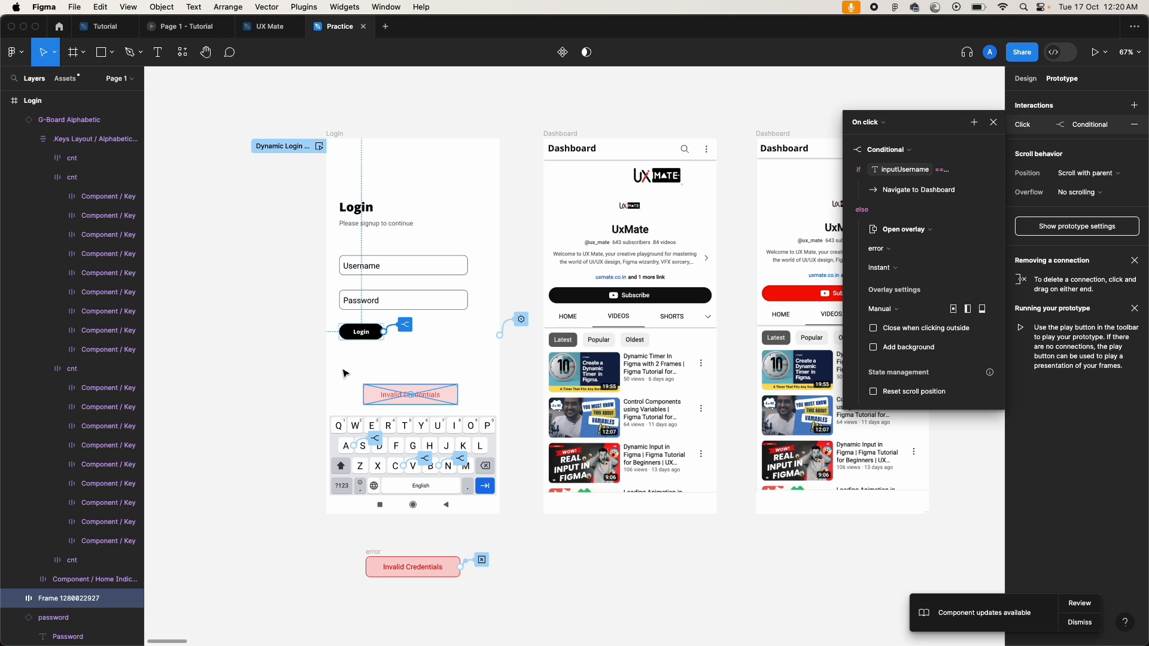
key(shift+Down)
key(Right)
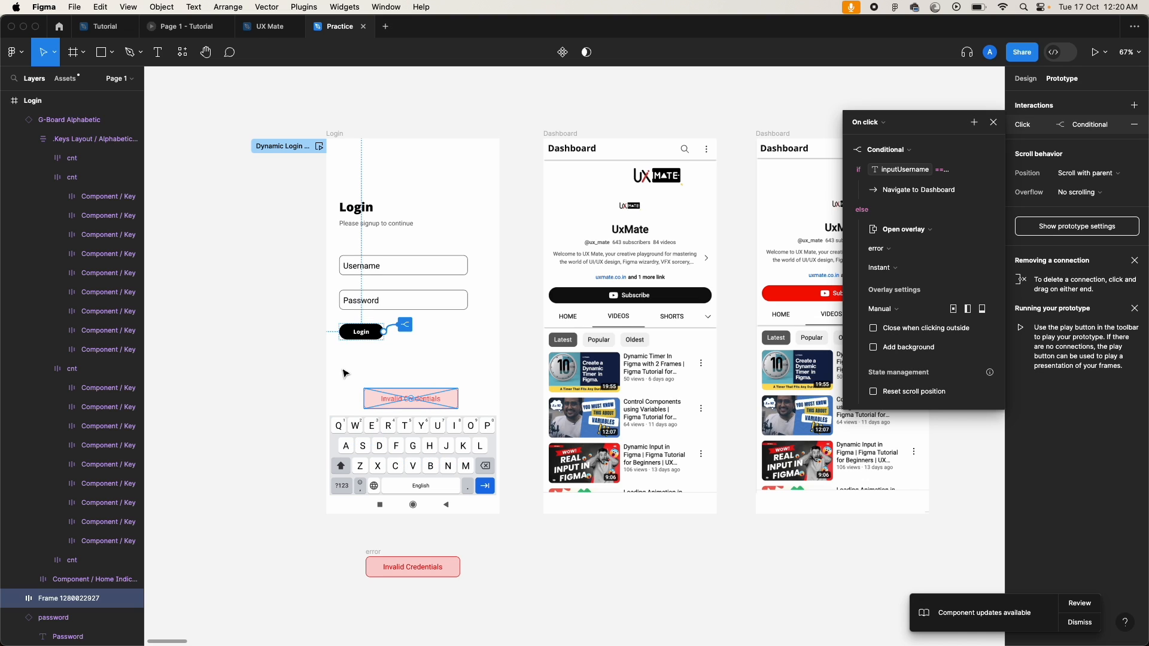
key(shift+Up)
key(shift+Up)
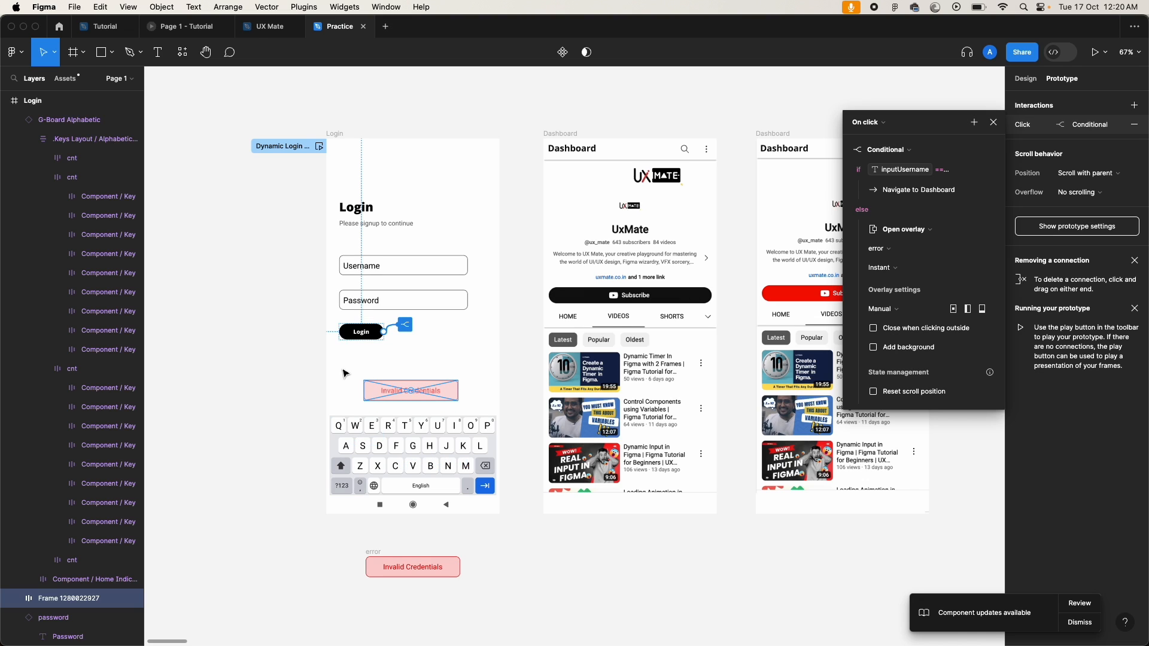
key(shift+Left)
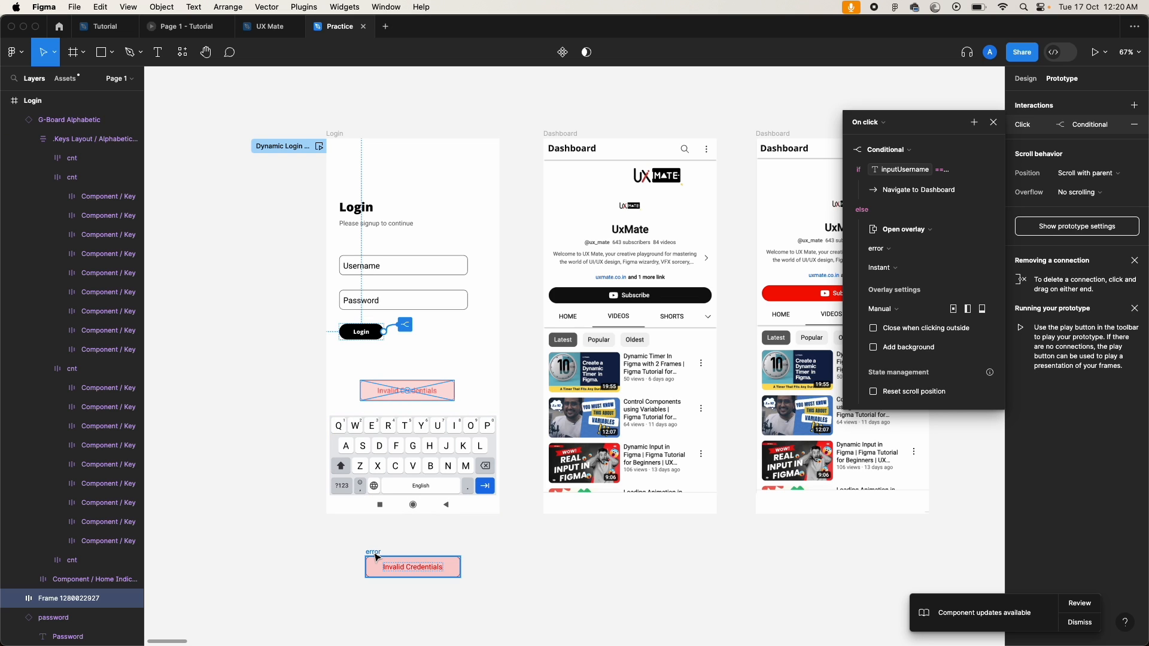
click(330, 551)
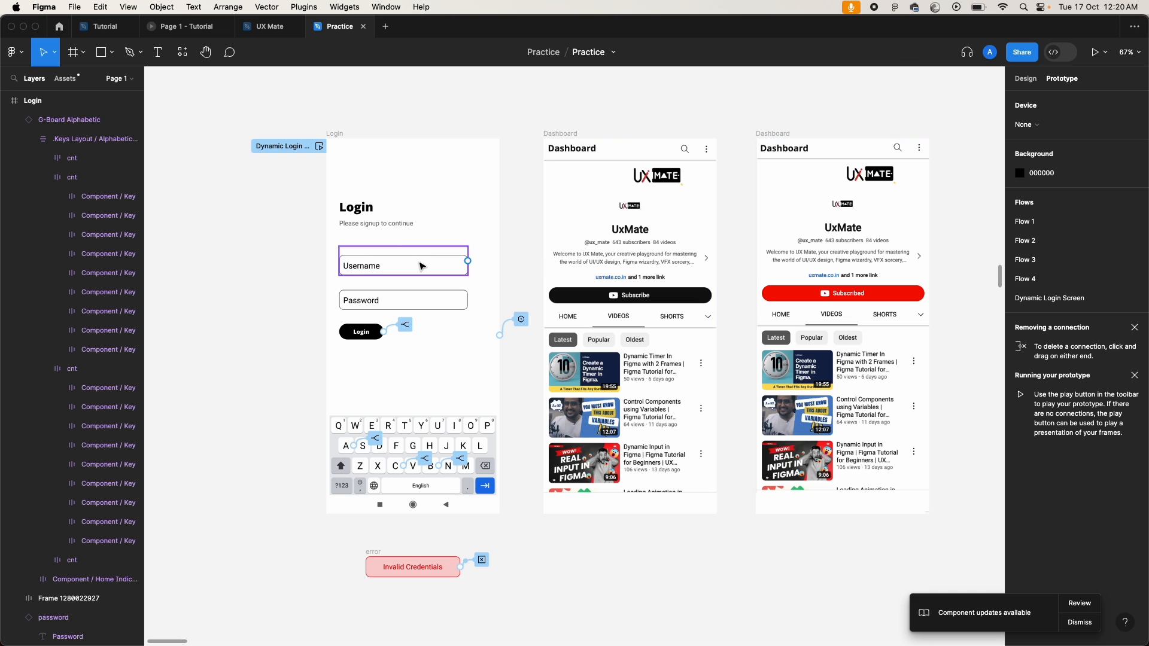
Step: Start the Login frame's prototype preview and move the preview window left
click(334, 134)
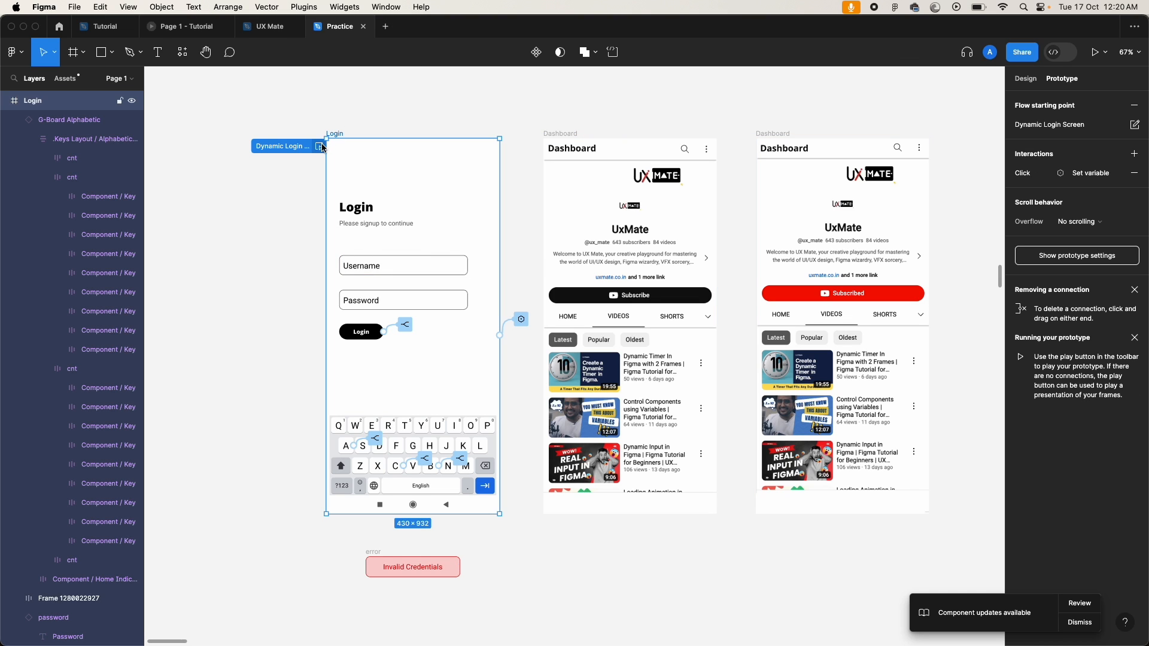
click(320, 147)
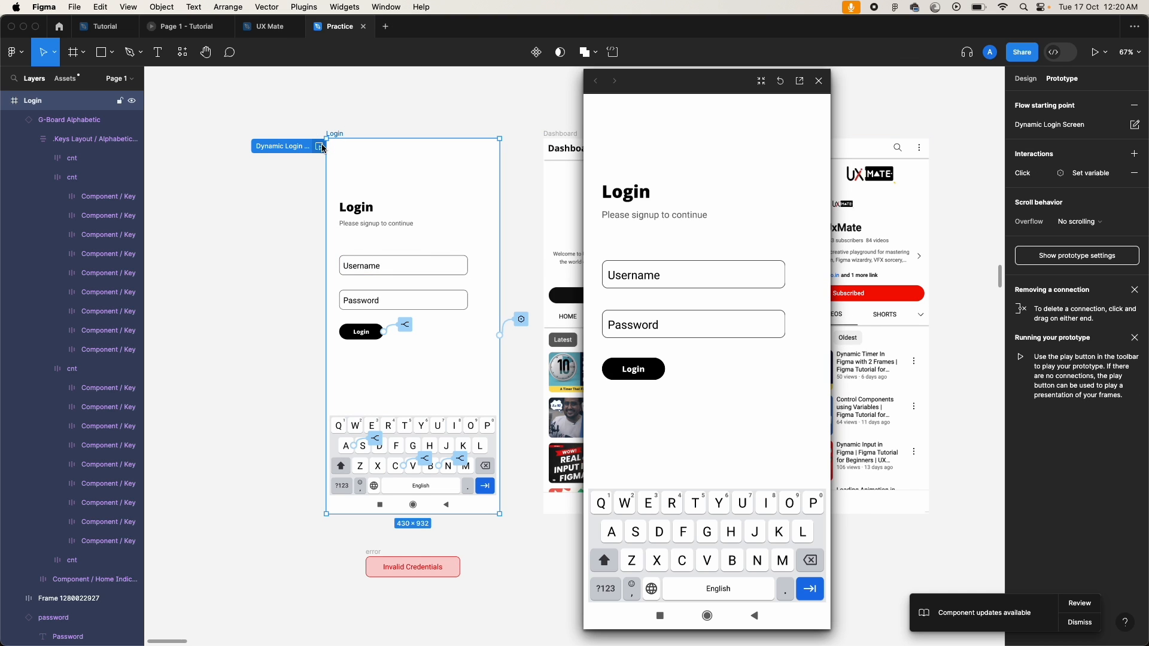
drag(713, 94, 653, 96)
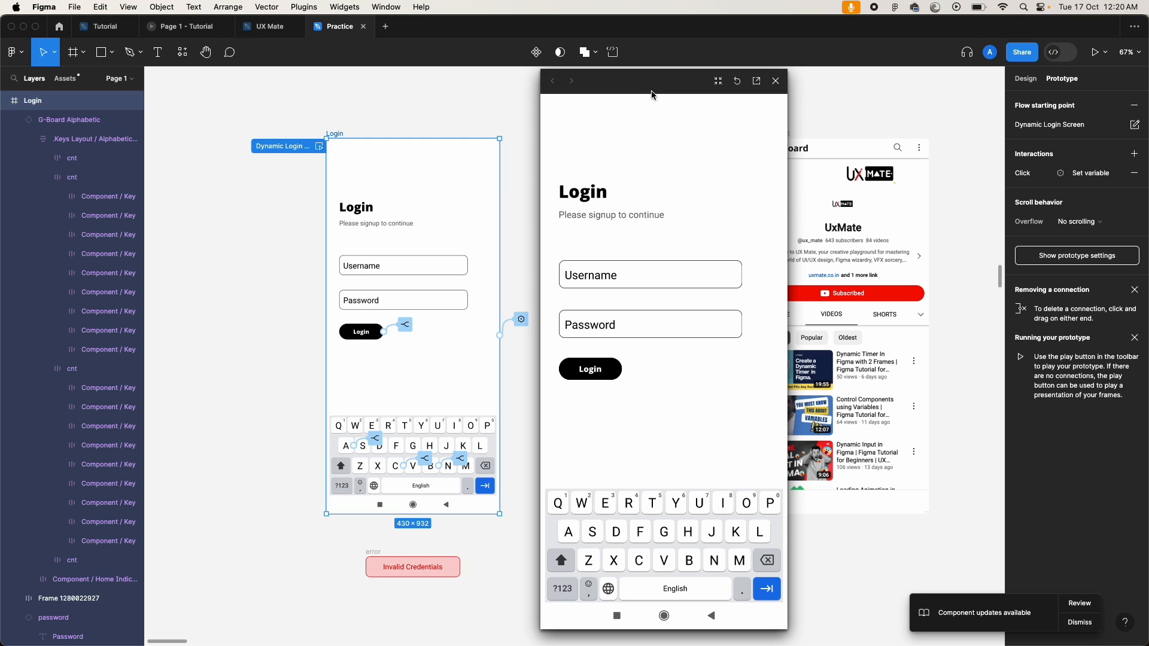
click(645, 396)
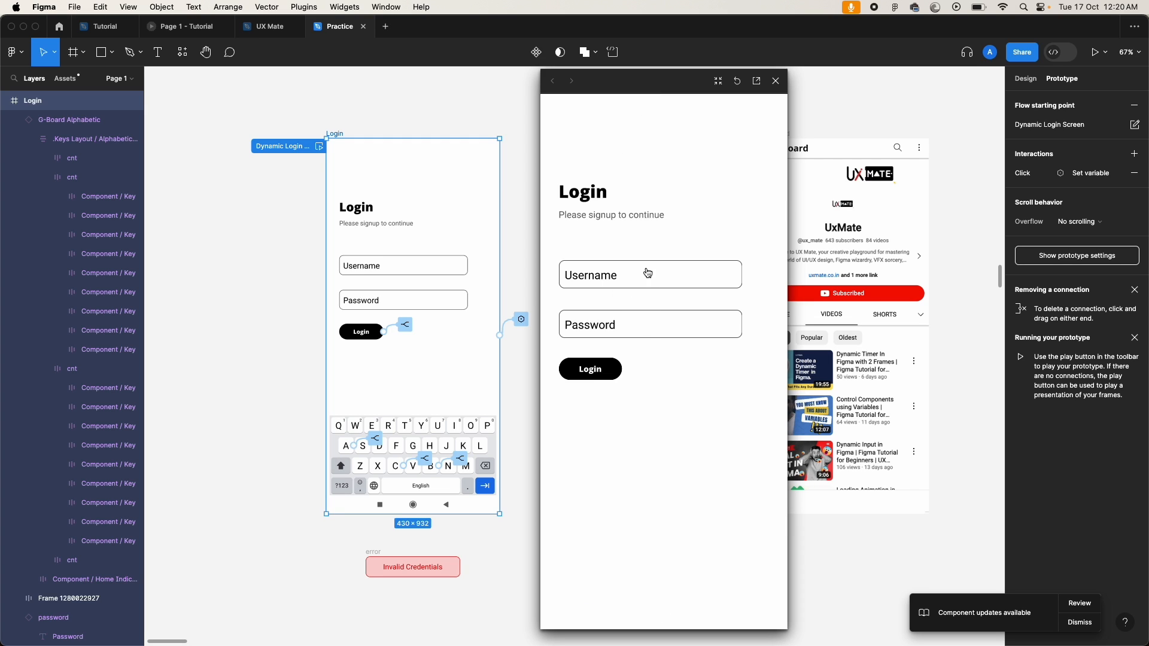
Step: Enter abc as the username via the on-screen keyboard and attempt to log in
click(645, 277)
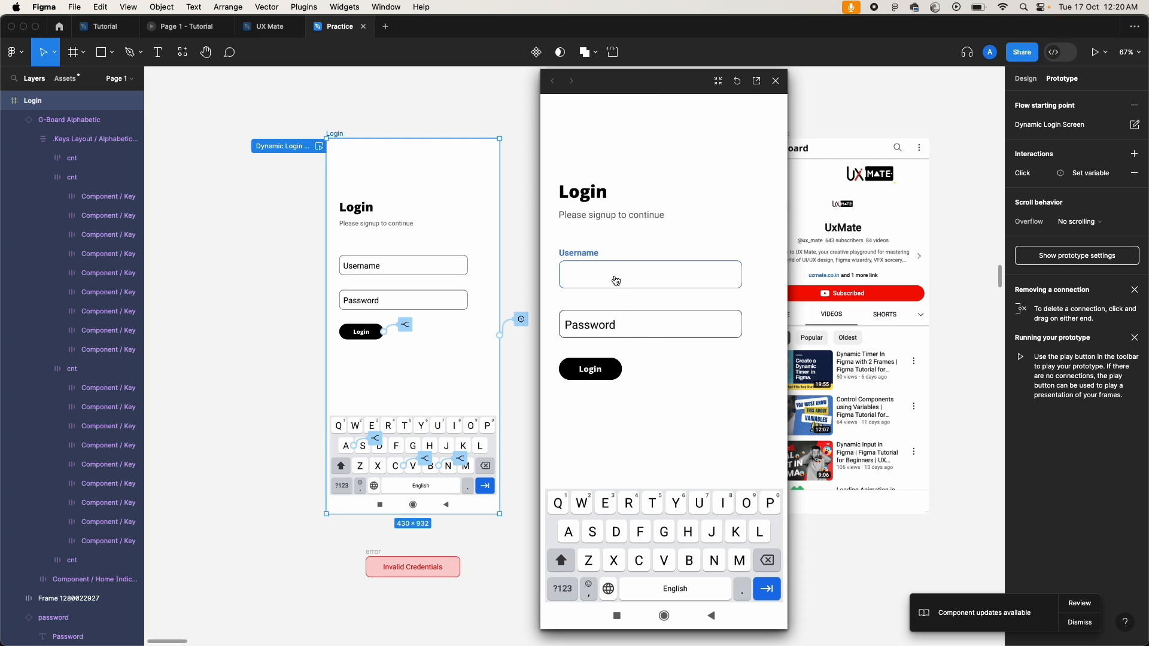
click(569, 529)
click(690, 560)
click(639, 559)
click(590, 375)
click(406, 326)
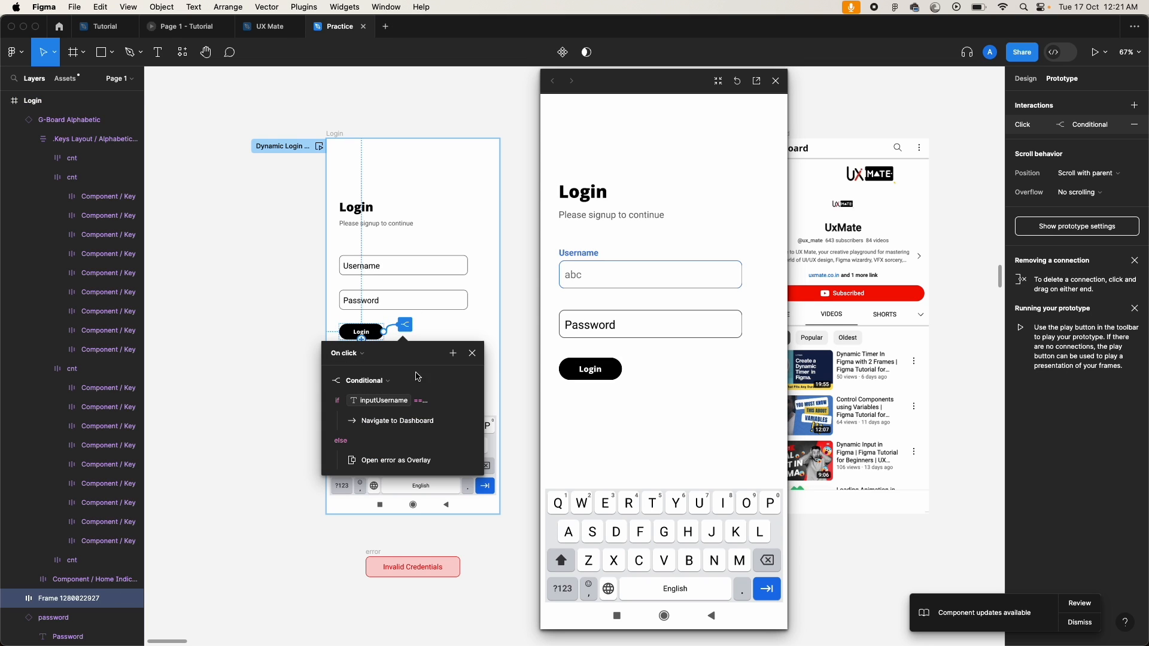
Step: Dismiss the Login button's action menu without adding an action and close its interaction details
click(453, 354)
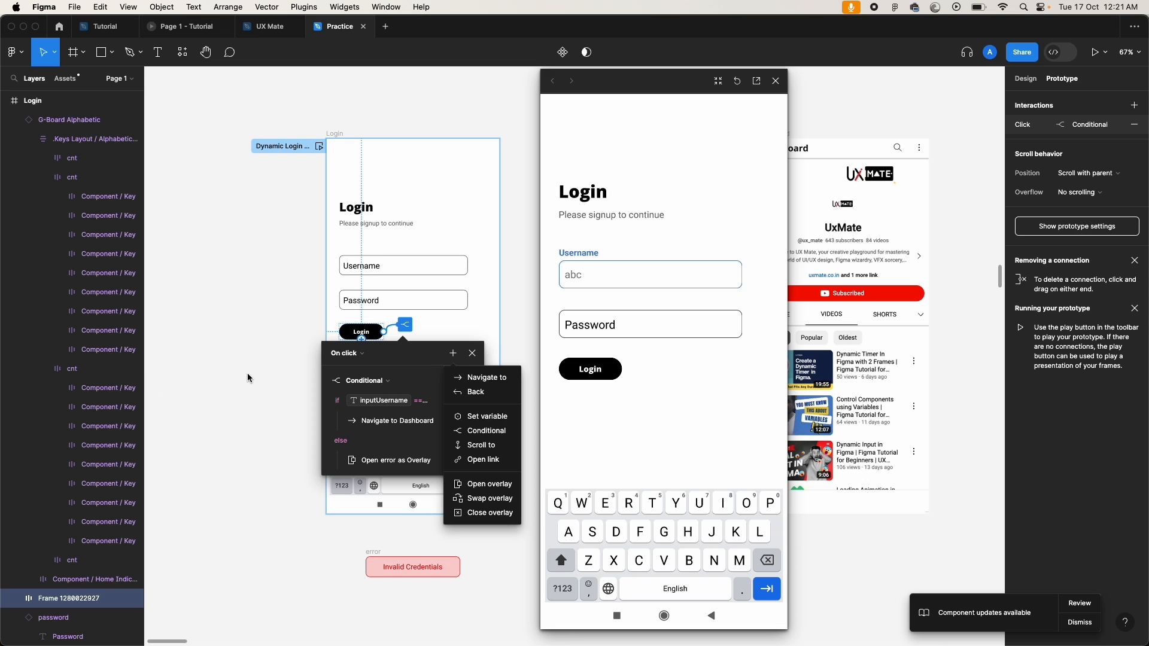
click(283, 370)
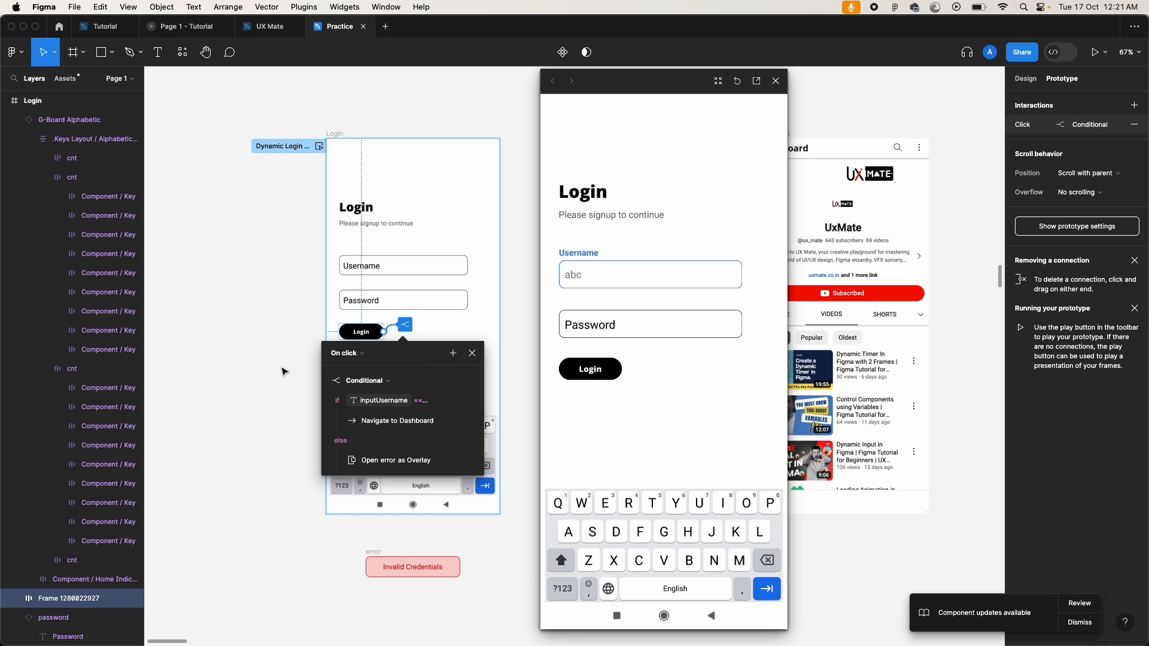
click(284, 371)
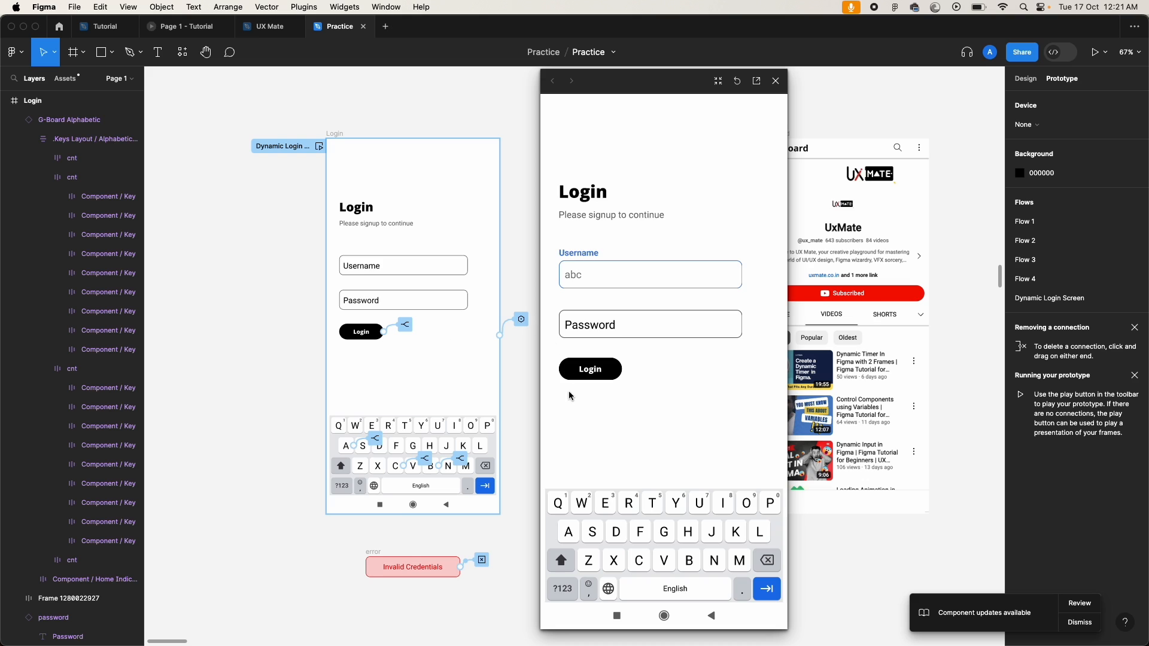
click(638, 331)
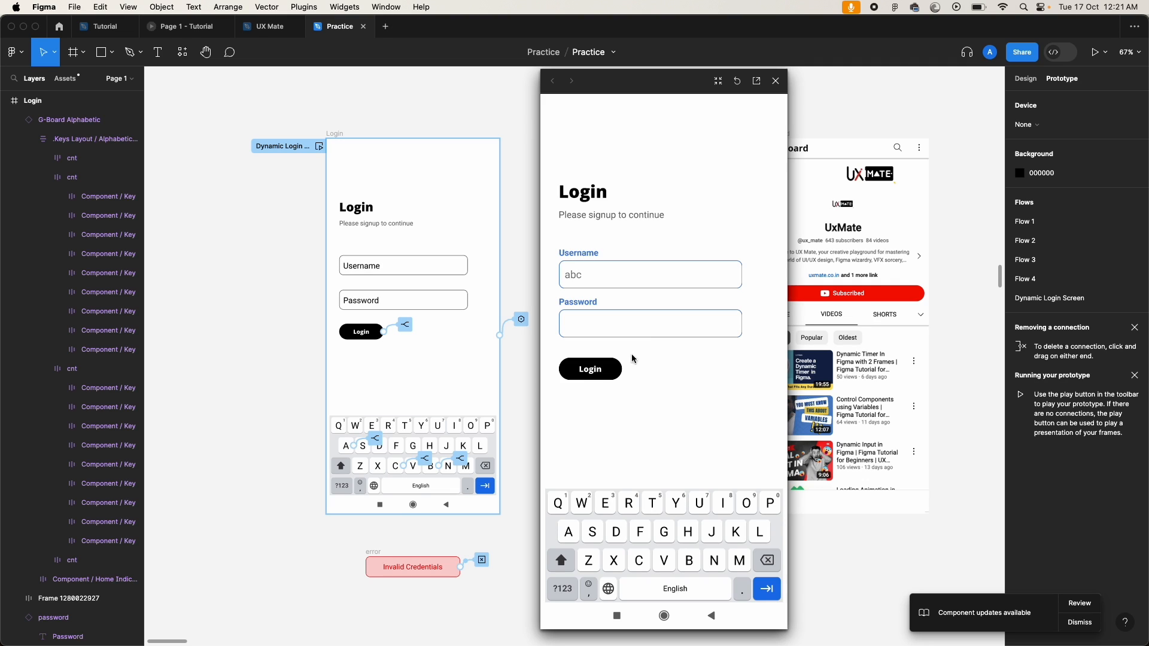
click(572, 536)
click(687, 565)
click(627, 564)
click(603, 377)
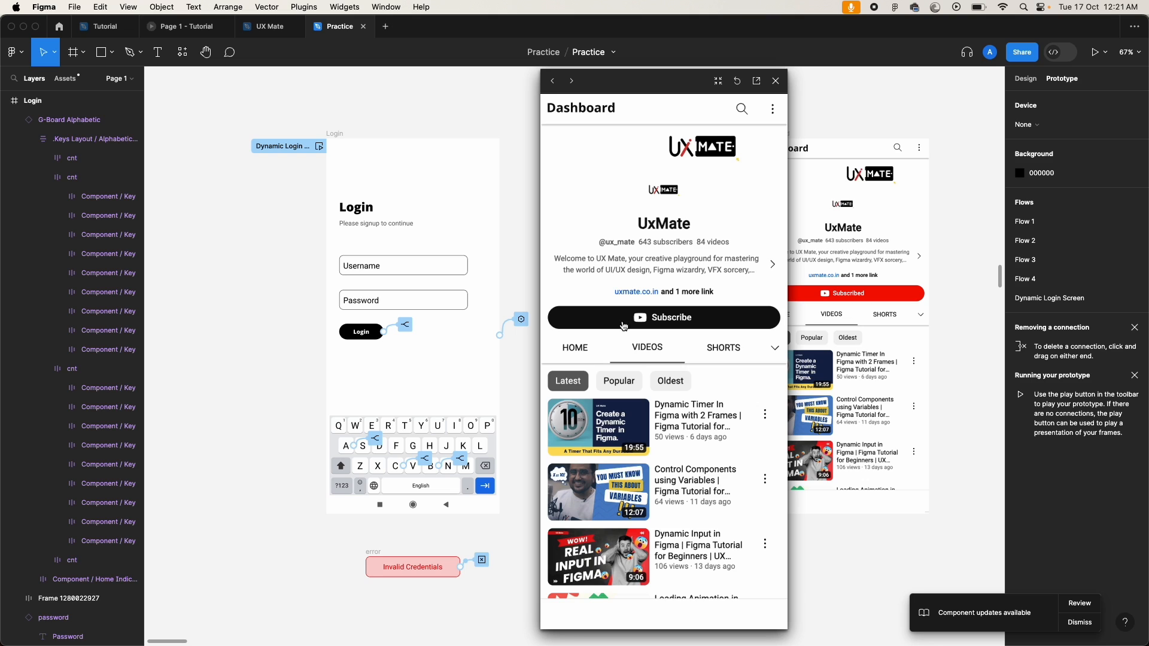
click(596, 321)
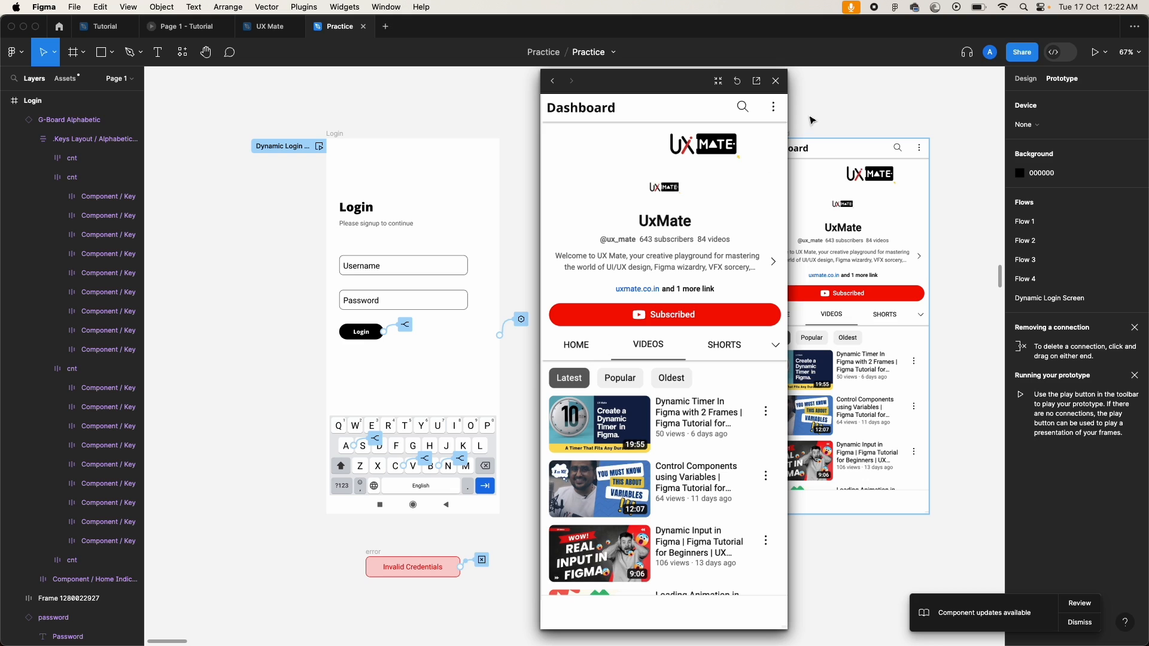
click(776, 81)
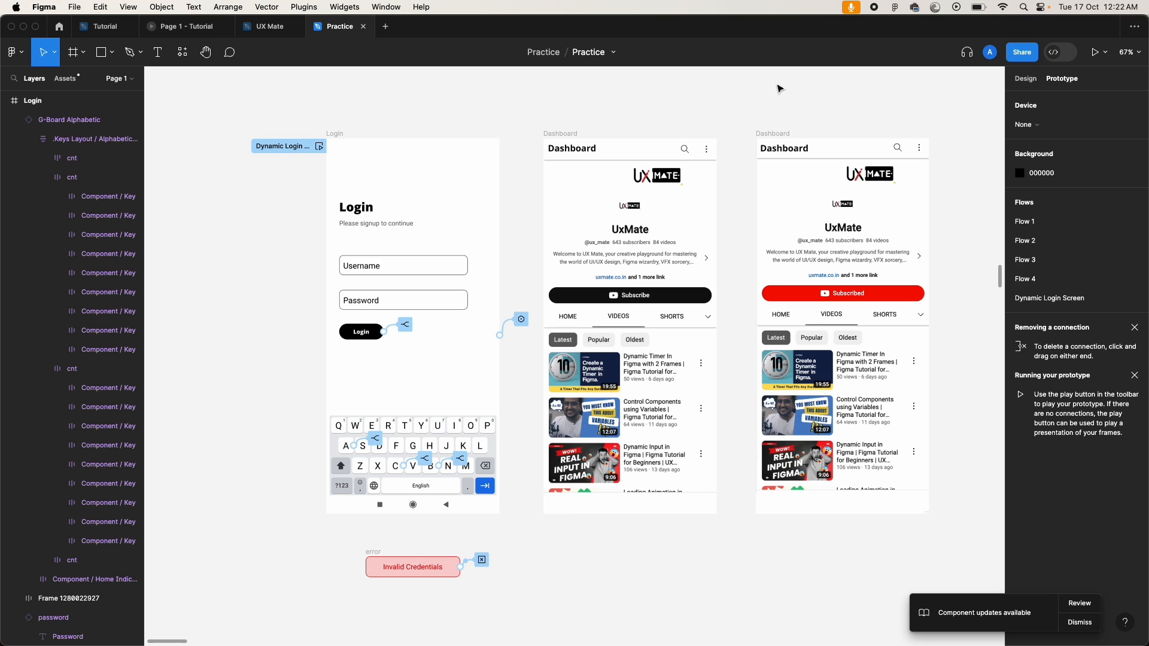
Step: In Local variables, toggle isKeyboardActive off and back on to check the keyboard's visibility
click(340, 133)
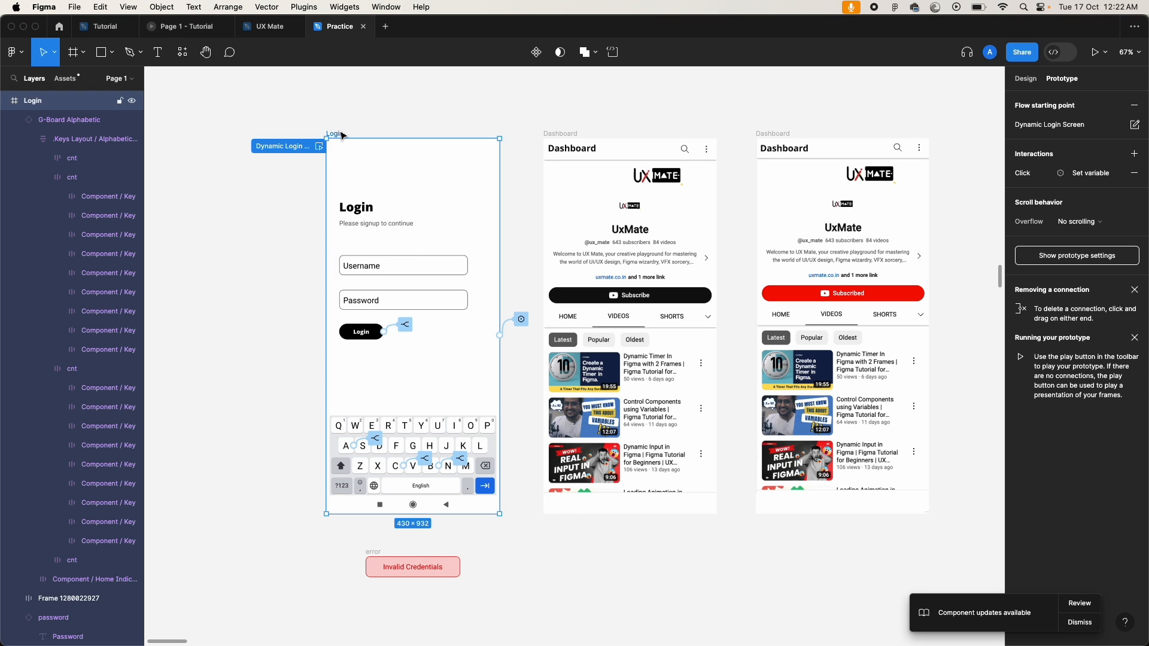
click(276, 251)
click(1025, 78)
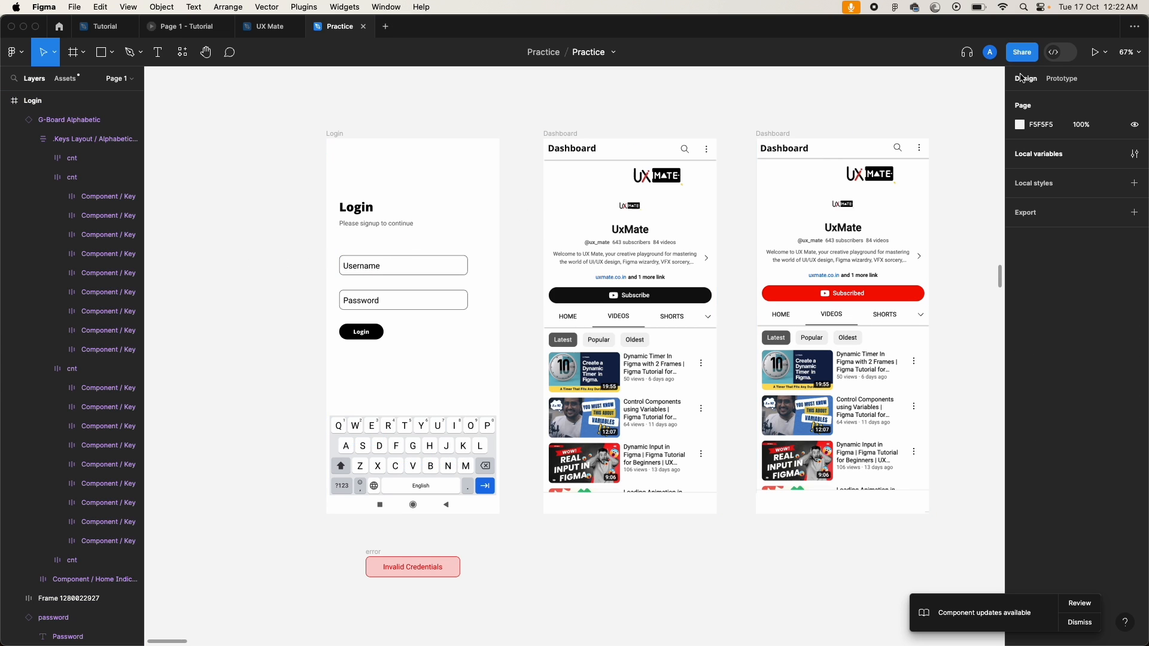
click(1040, 157)
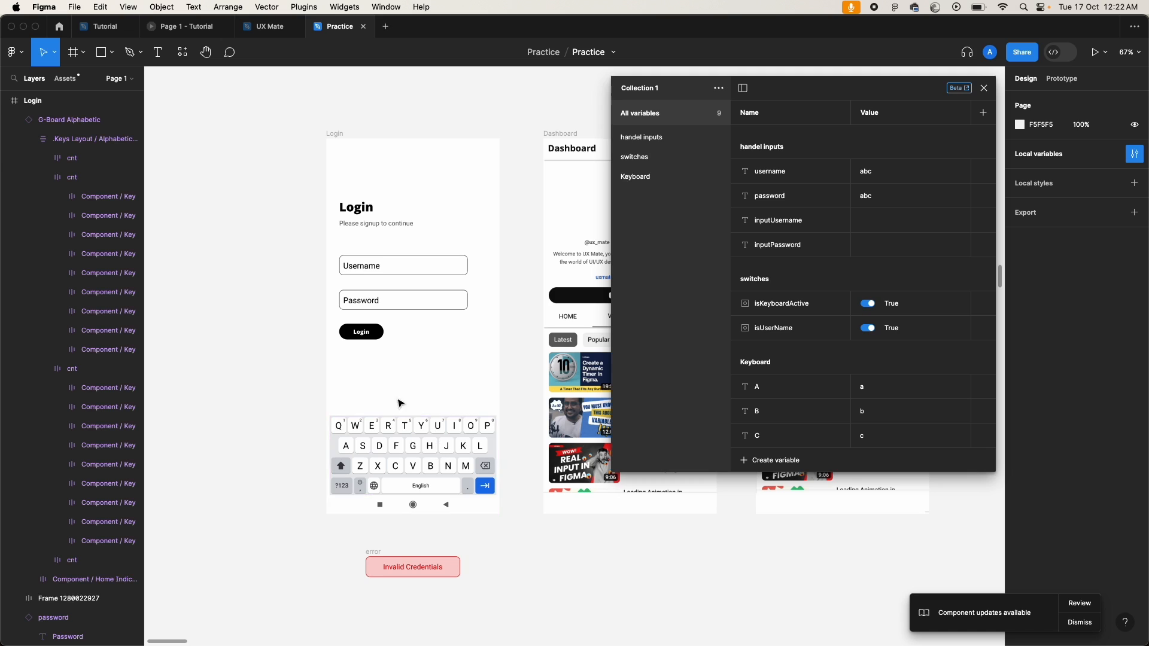
click(869, 304)
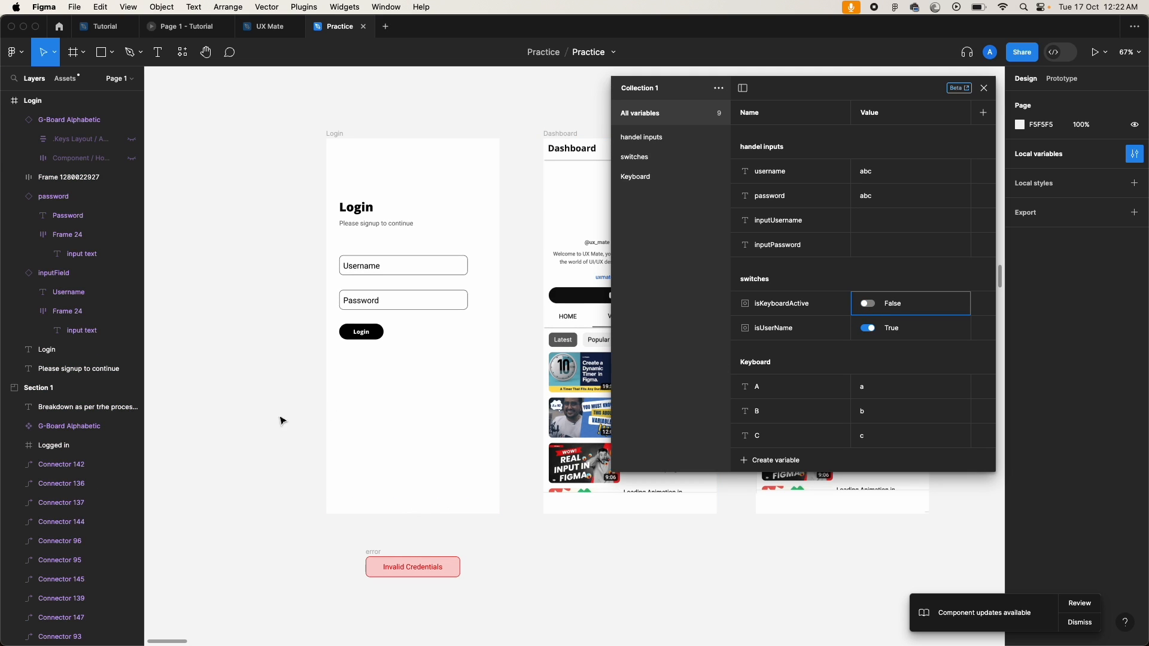
click(396, 273)
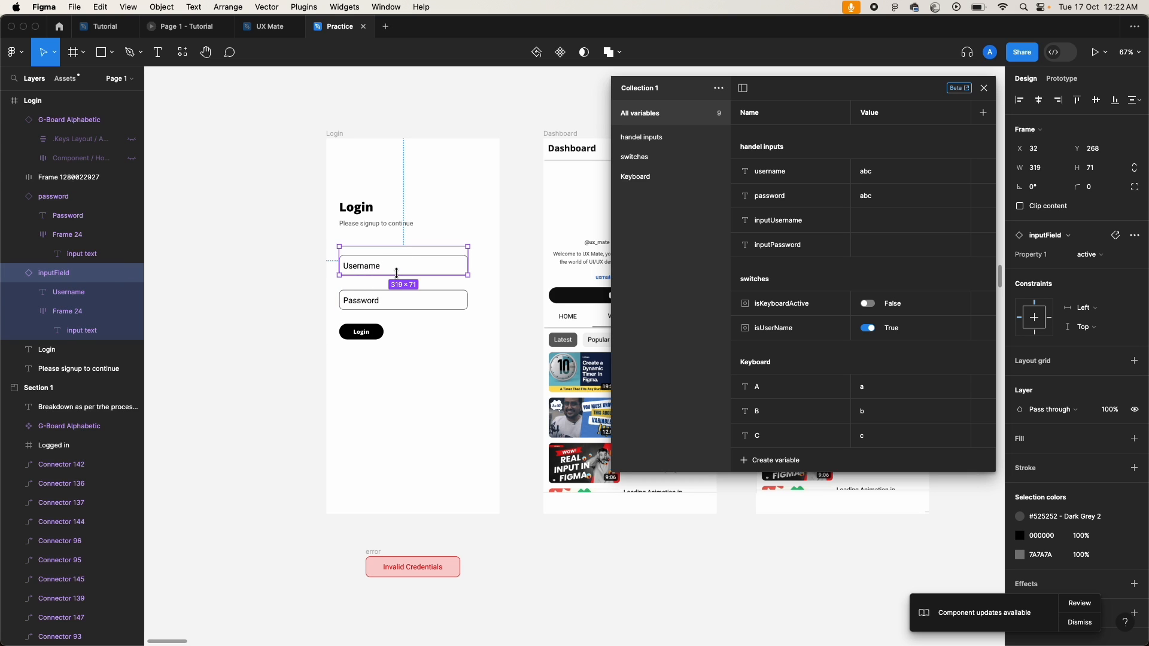
click(868, 305)
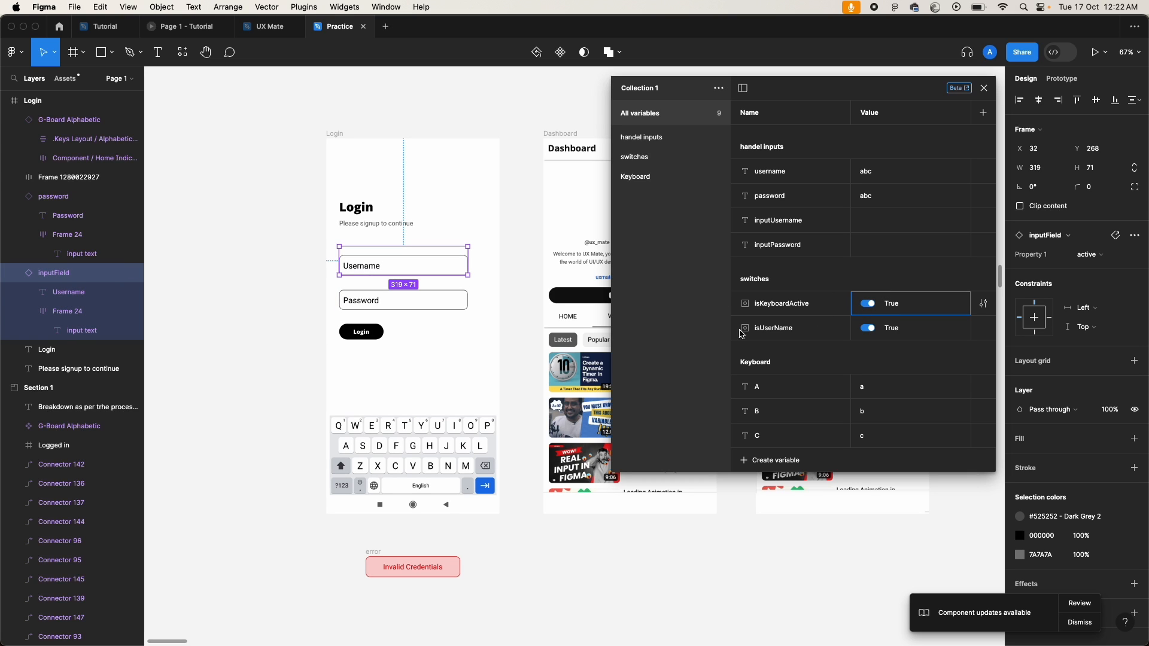
Step: Drill into the keyboard to select the A key and show its prototype interactions
click(349, 453)
click(349, 453)
click(349, 453)
click(349, 453)
click(349, 453)
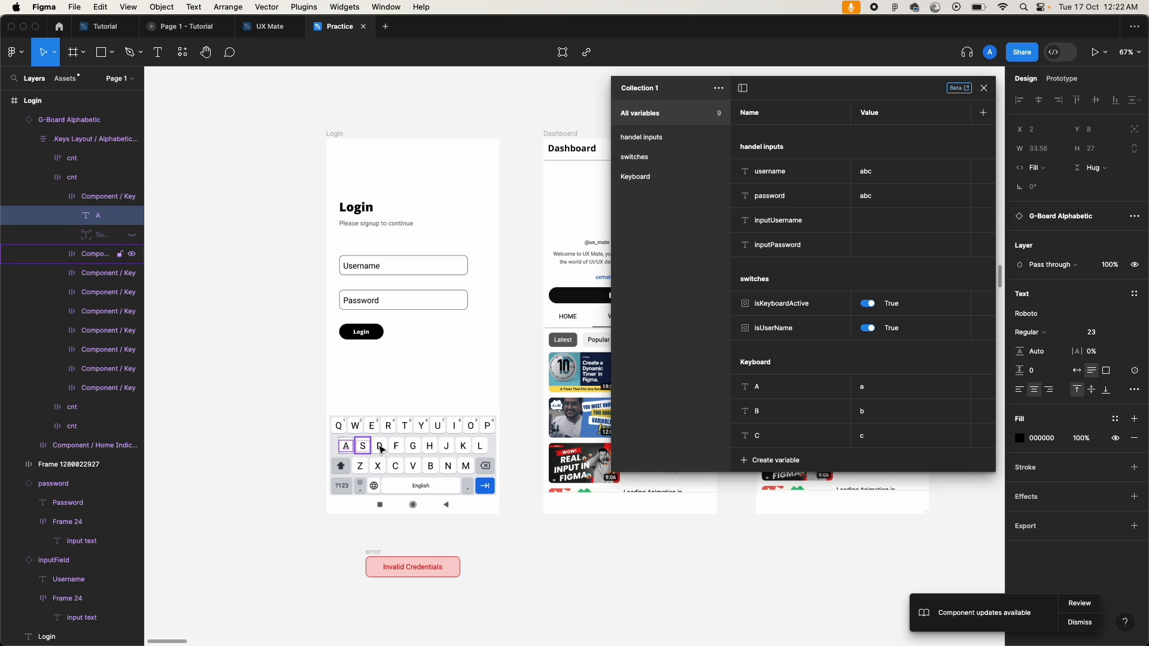
click(376, 450)
click(350, 452)
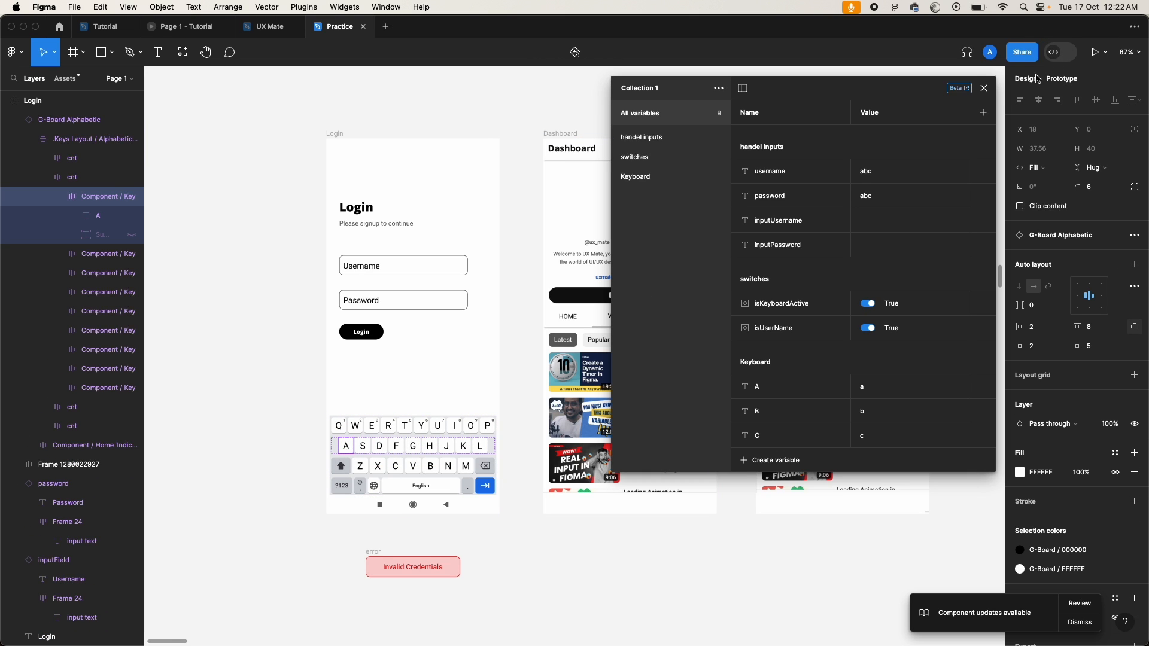
click(984, 88)
click(1062, 78)
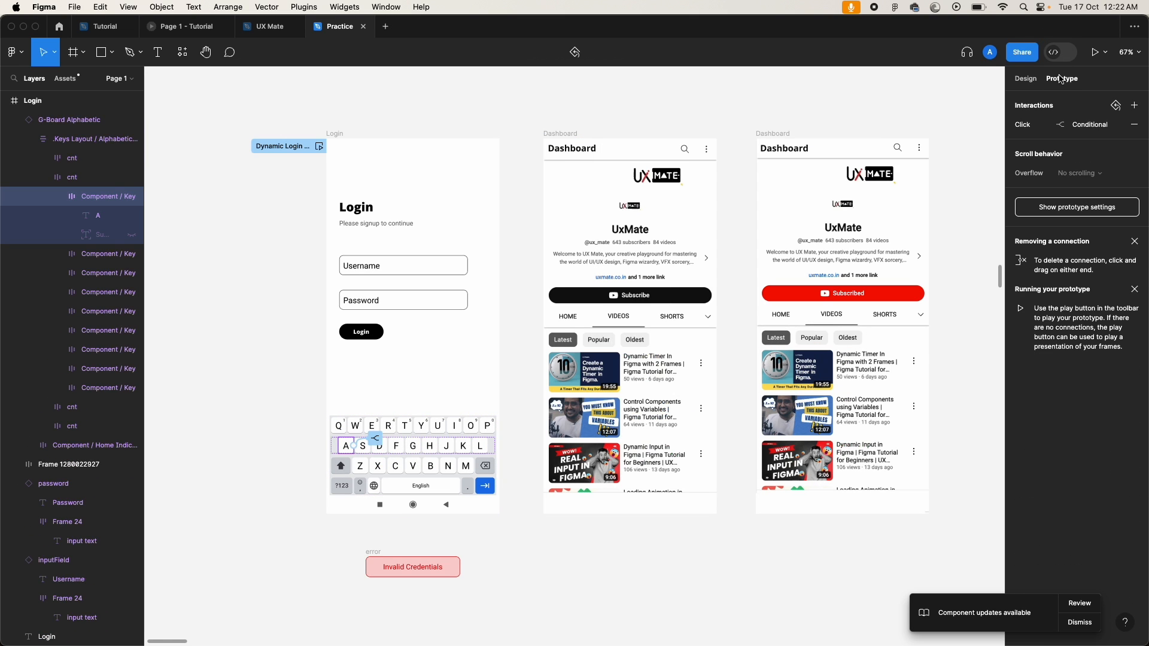
click(1016, 125)
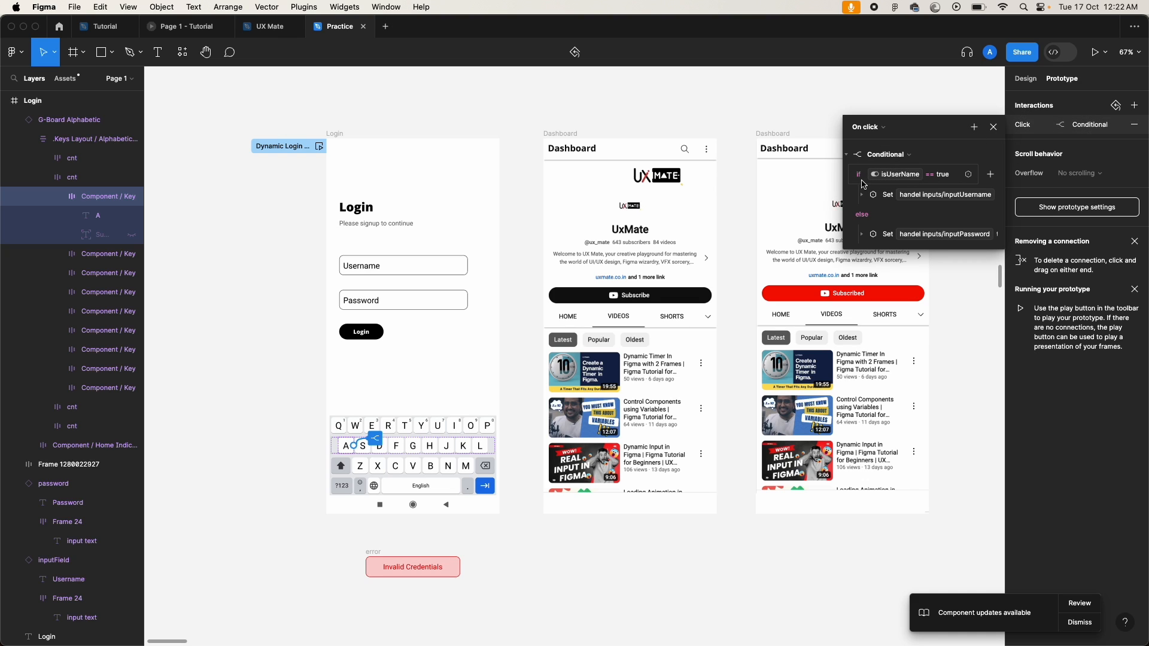
click(958, 181)
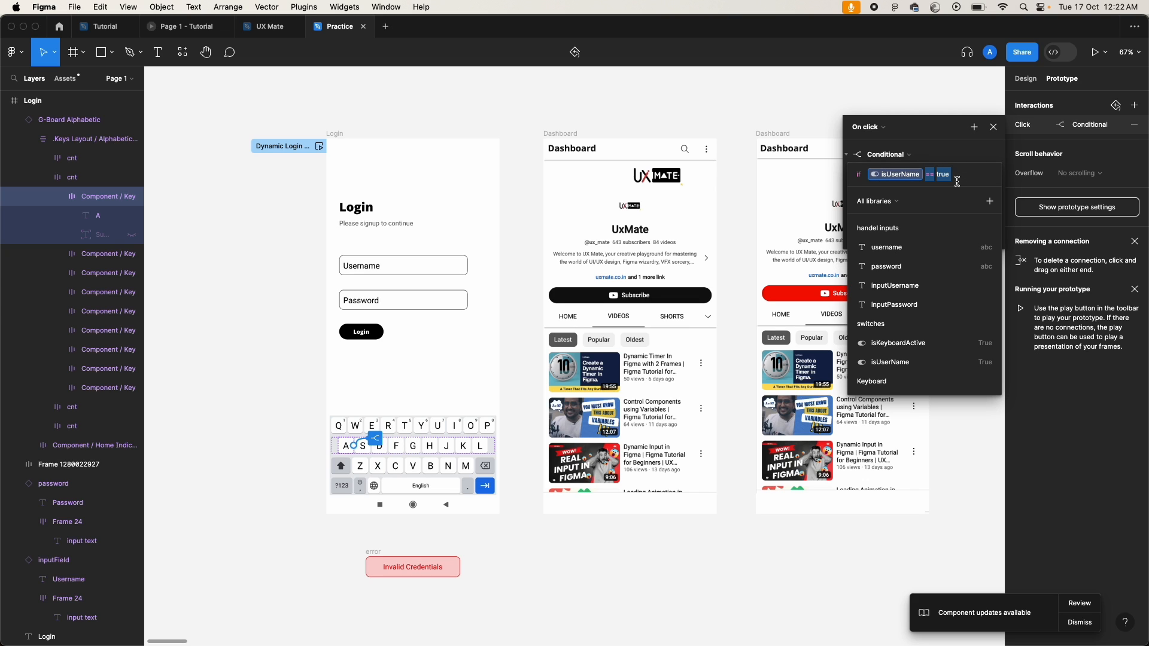
click(940, 129)
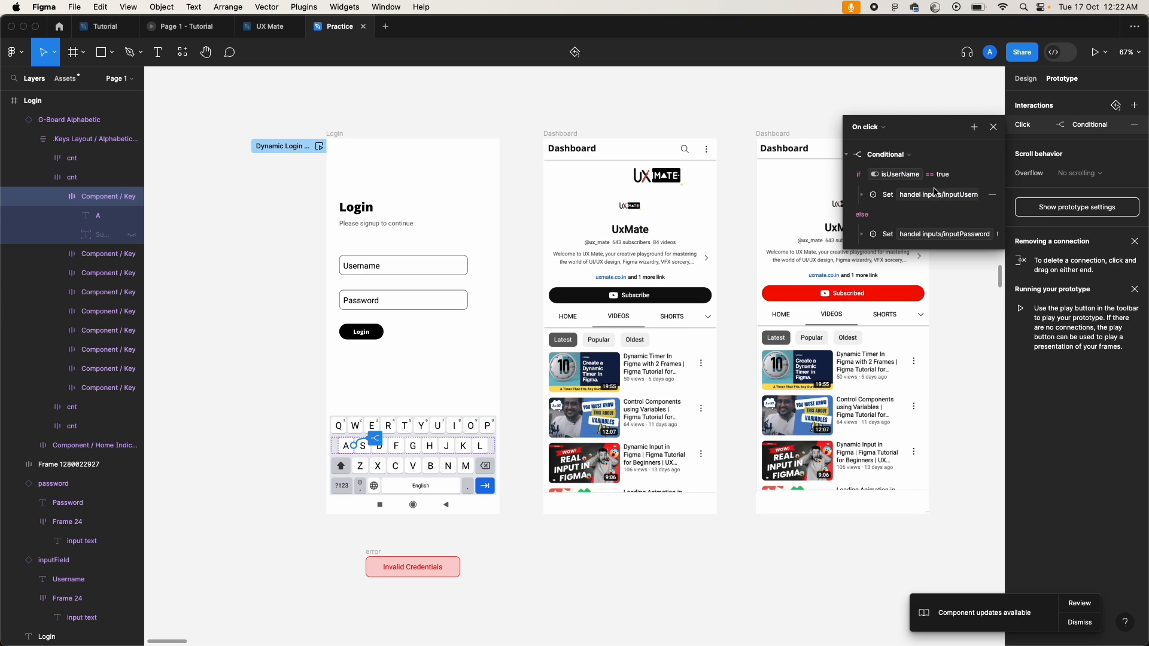
click(999, 128)
click(400, 134)
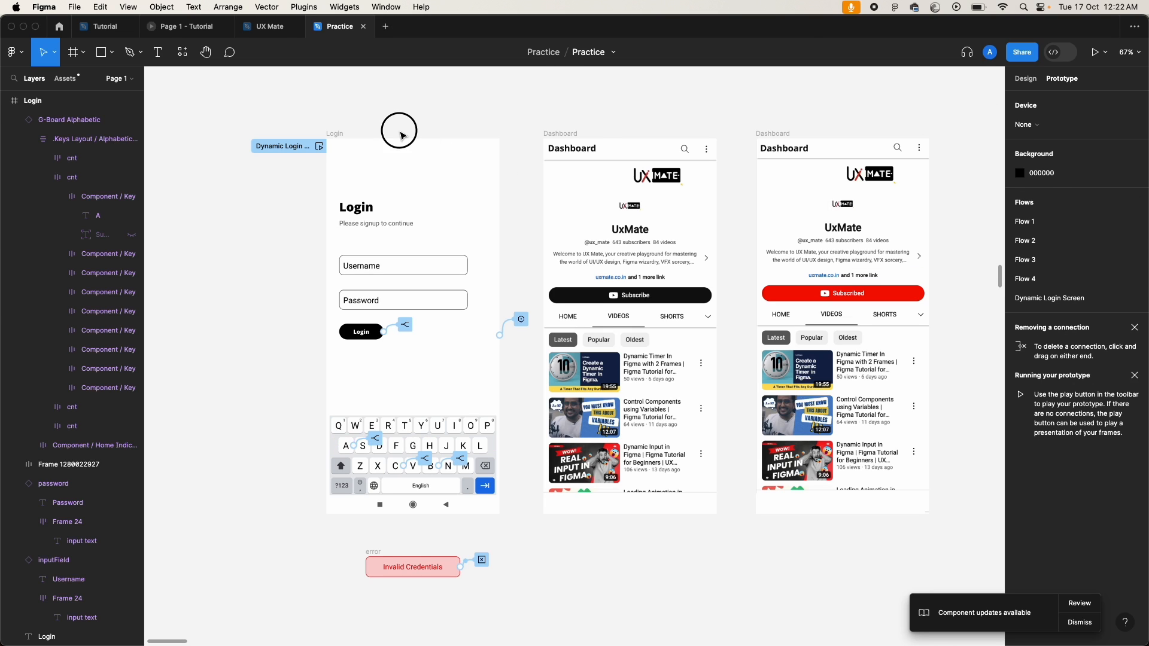
click(335, 135)
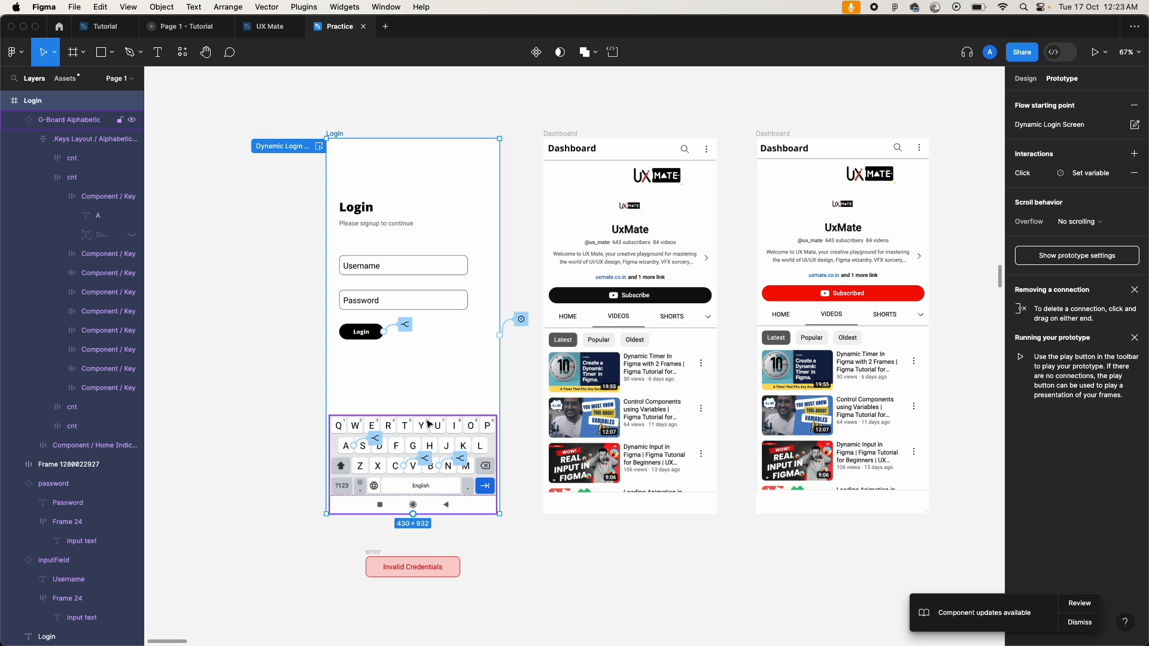
Step: Draw a new 483×915 frame to the left of the Login screen
scroll(250, 413, left, 1)
key(shift+1)
click(250, 412)
click(1024, 83)
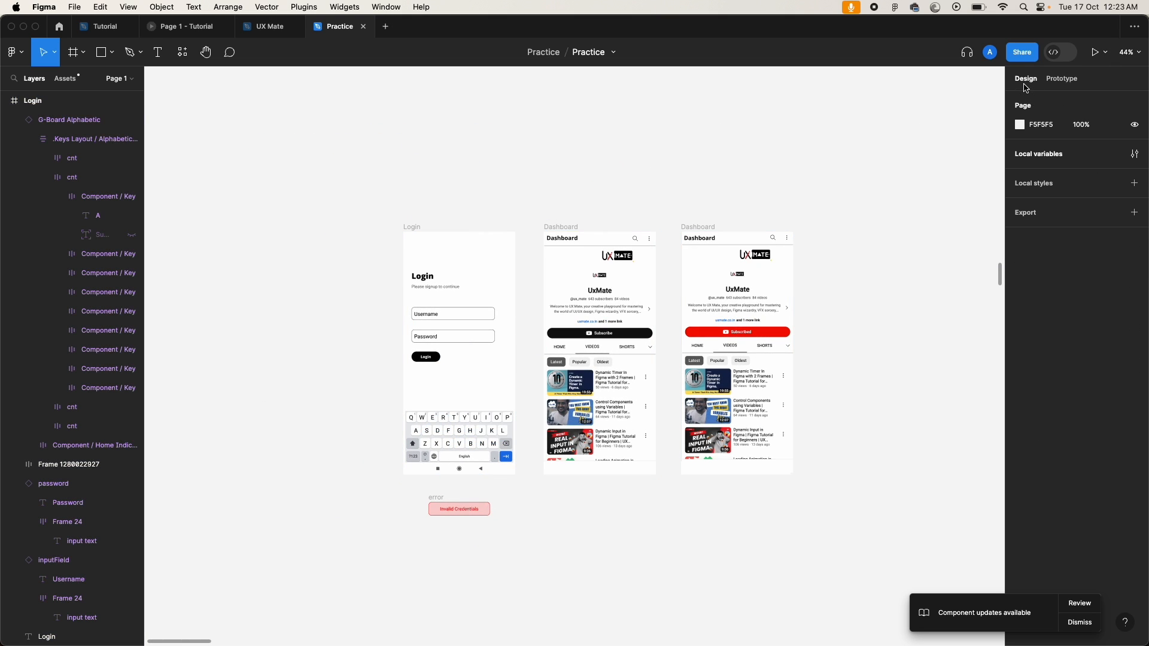
scroll(419, 231, left, 2)
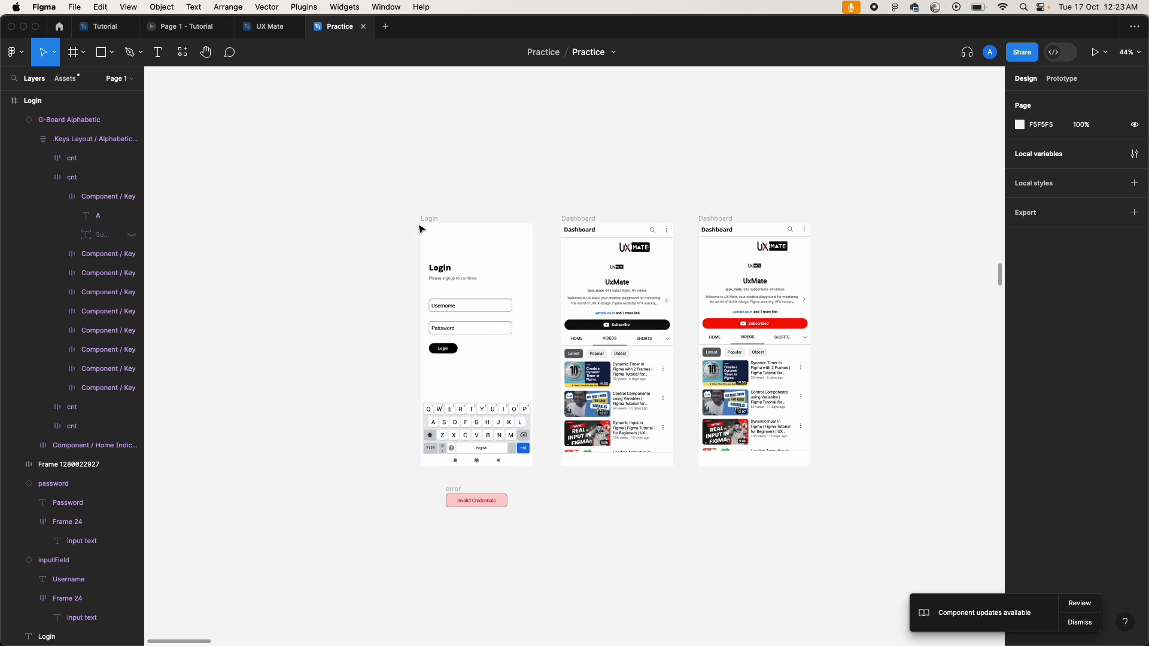
scroll(421, 229, left, 3)
scroll(421, 229, down, 2)
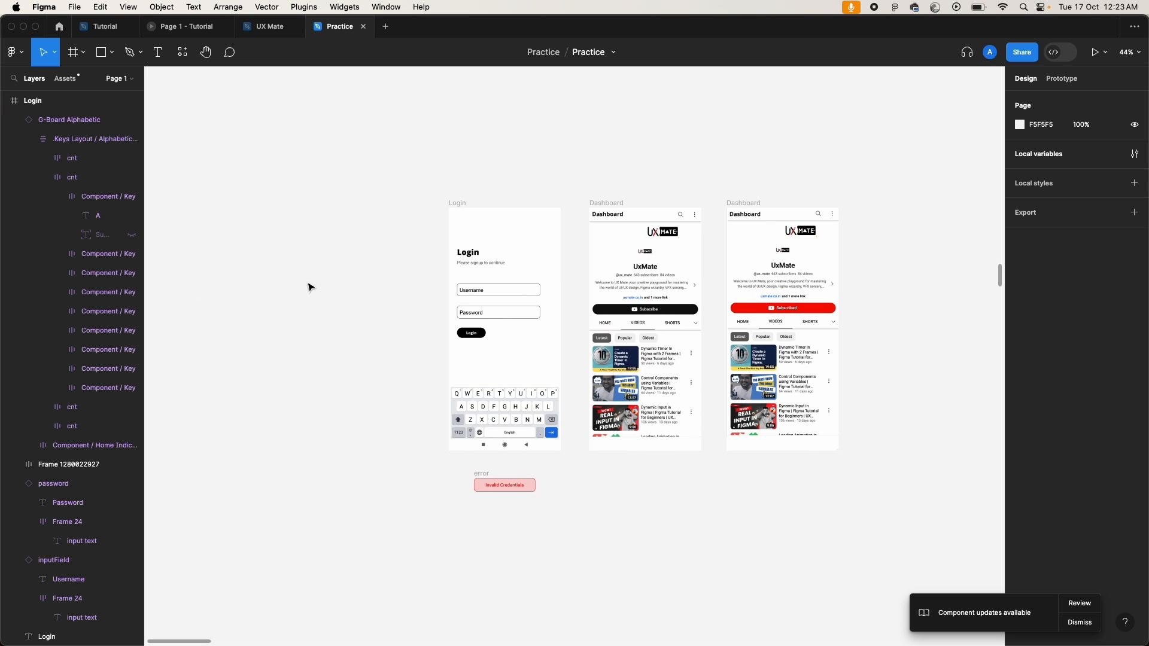
scroll(303, 231, up, 5)
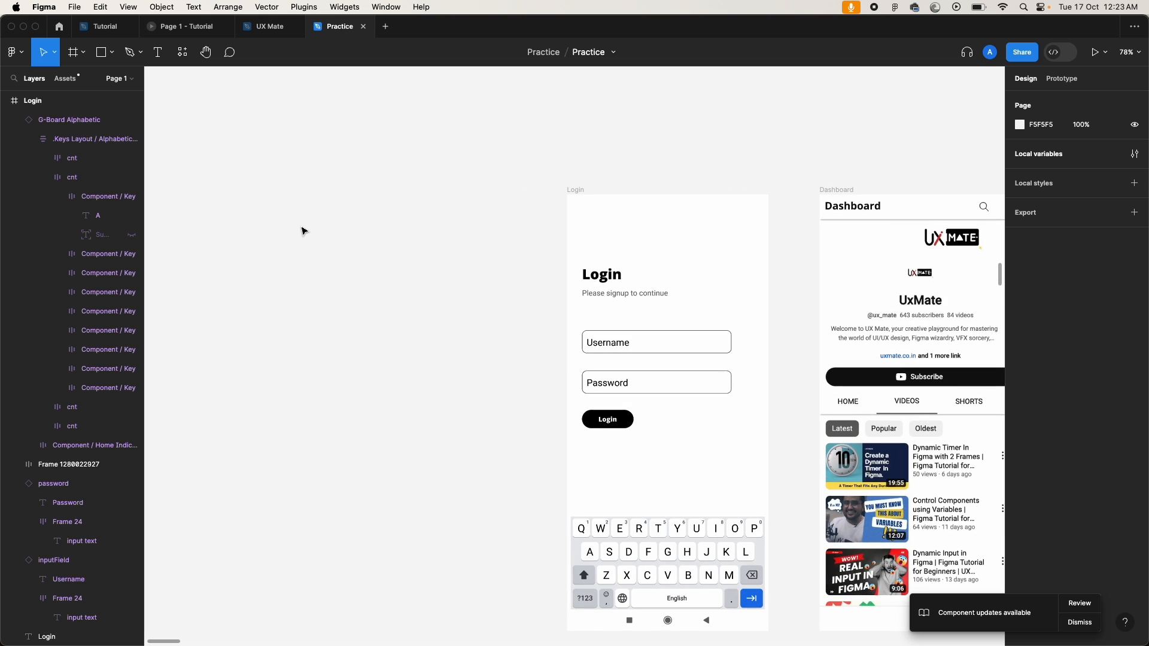
scroll(303, 231, left, 2)
scroll(303, 231, down, 1)
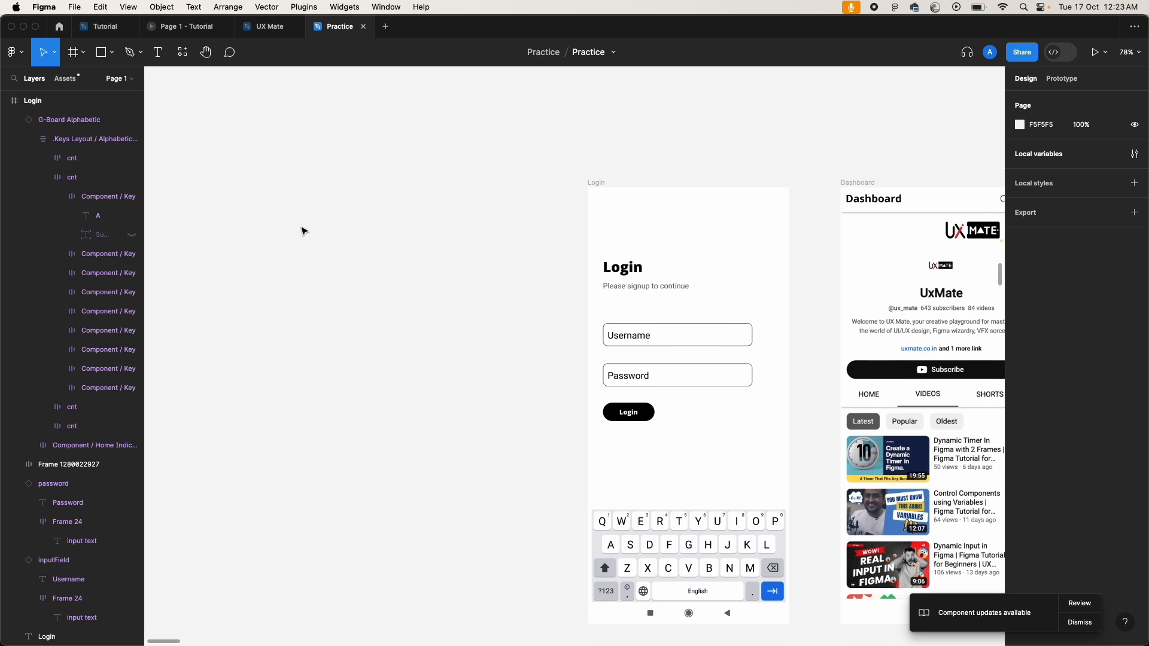
click(72, 53)
drag(240, 166, 466, 593)
Step: Rename the new frame to Test
scroll(389, 454, left, 2)
scroll(389, 454, up, 1)
double_click(306, 177)
text(Test)
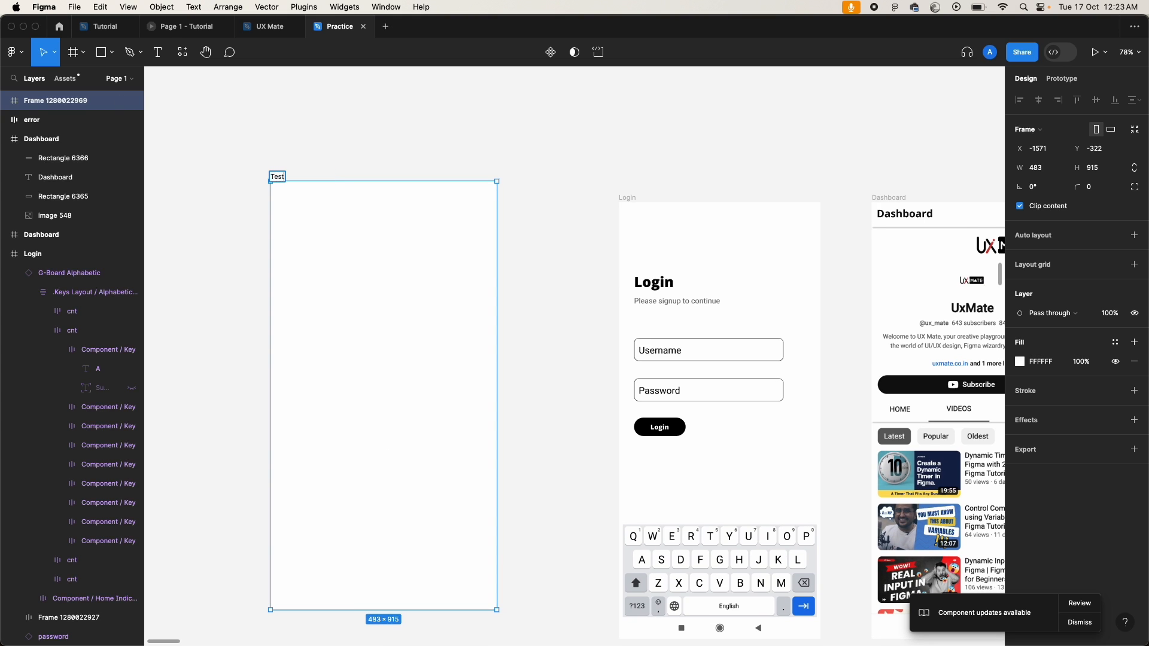
click(226, 206)
Step: Add a 'My Input is' text label near the top centre of the Test frame
key(t)
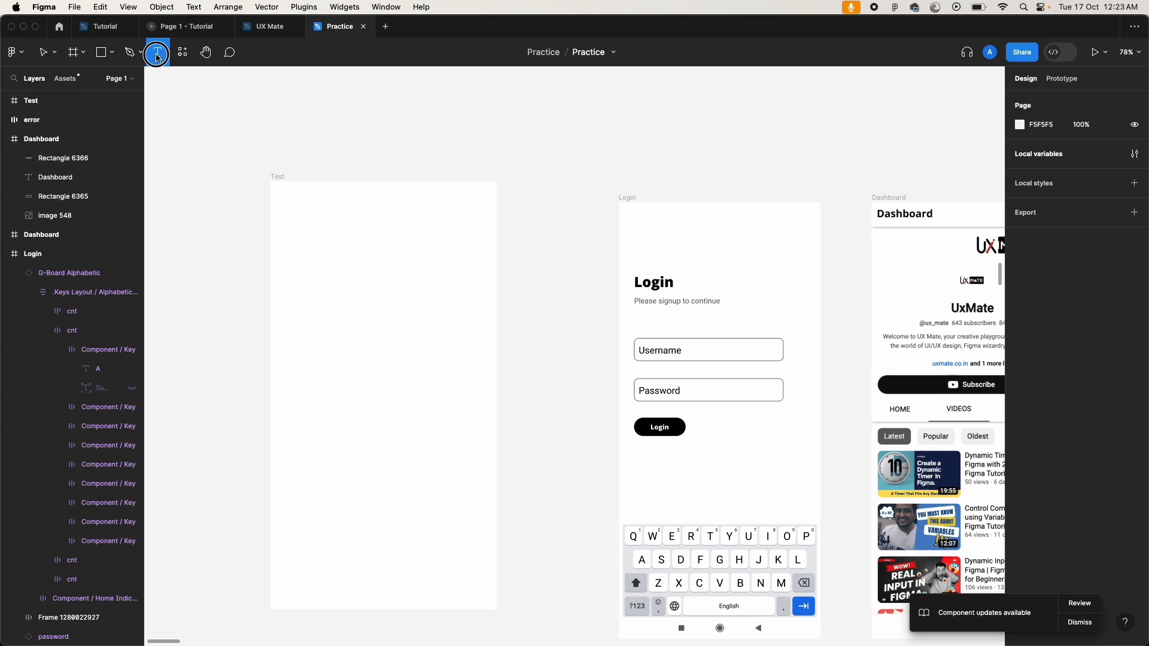
click(311, 268)
text(M)
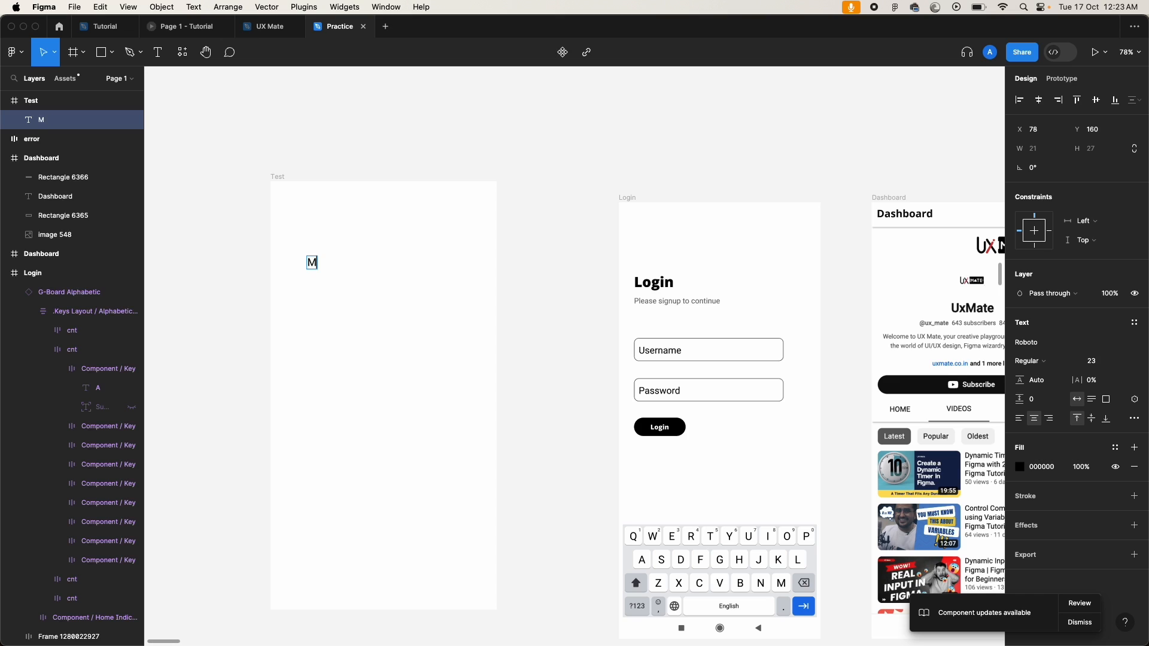
text(y Inout is)
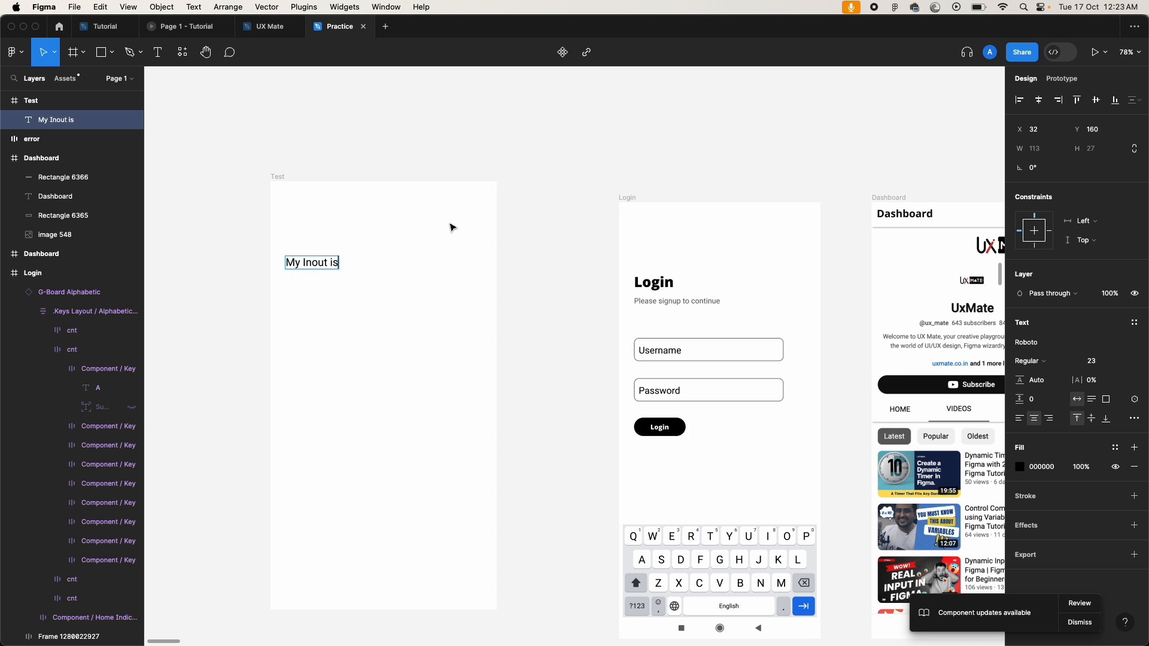
click(318, 262)
key(BackSpace)
text(p)
click(183, 253)
drag(294, 267, 371, 276)
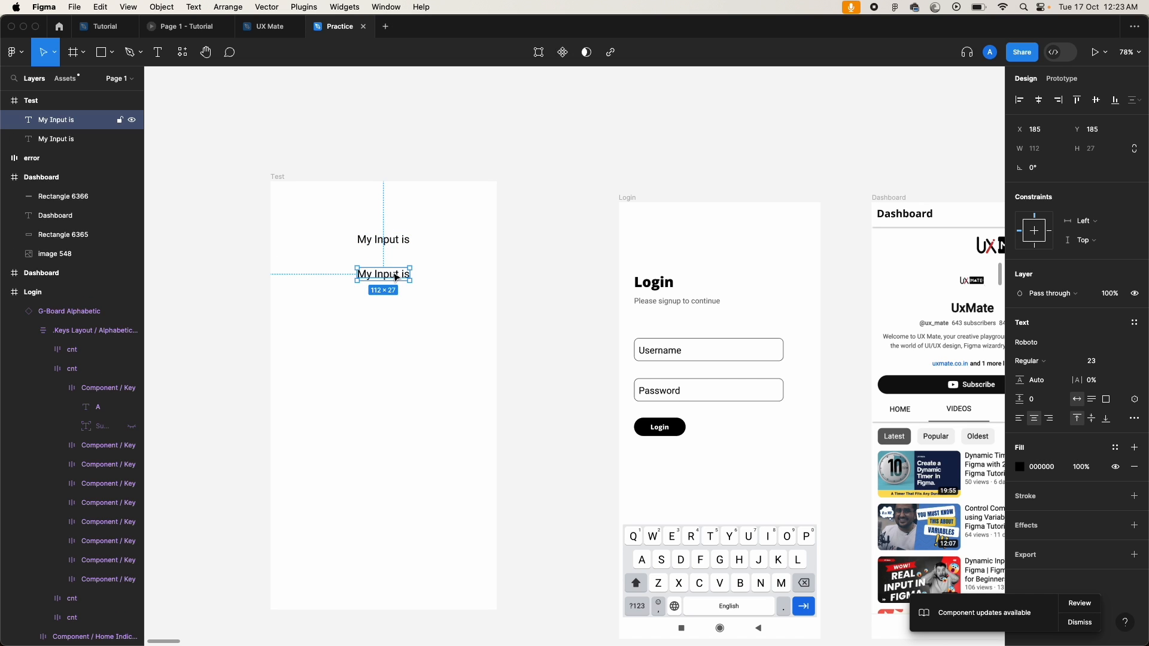
Step: Make the lower 'My Input is' label red with font size 43, positioned below the first
click(1019, 467)
drag(962, 435, 1007, 336)
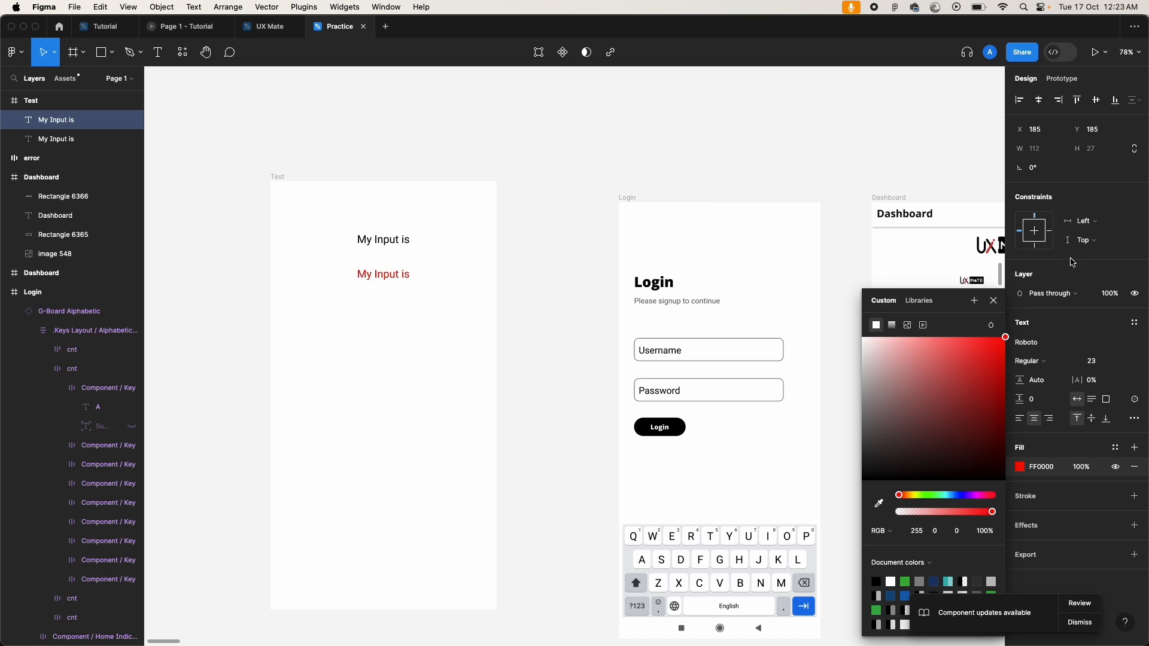
click(1106, 361)
text(43)
key(Return)
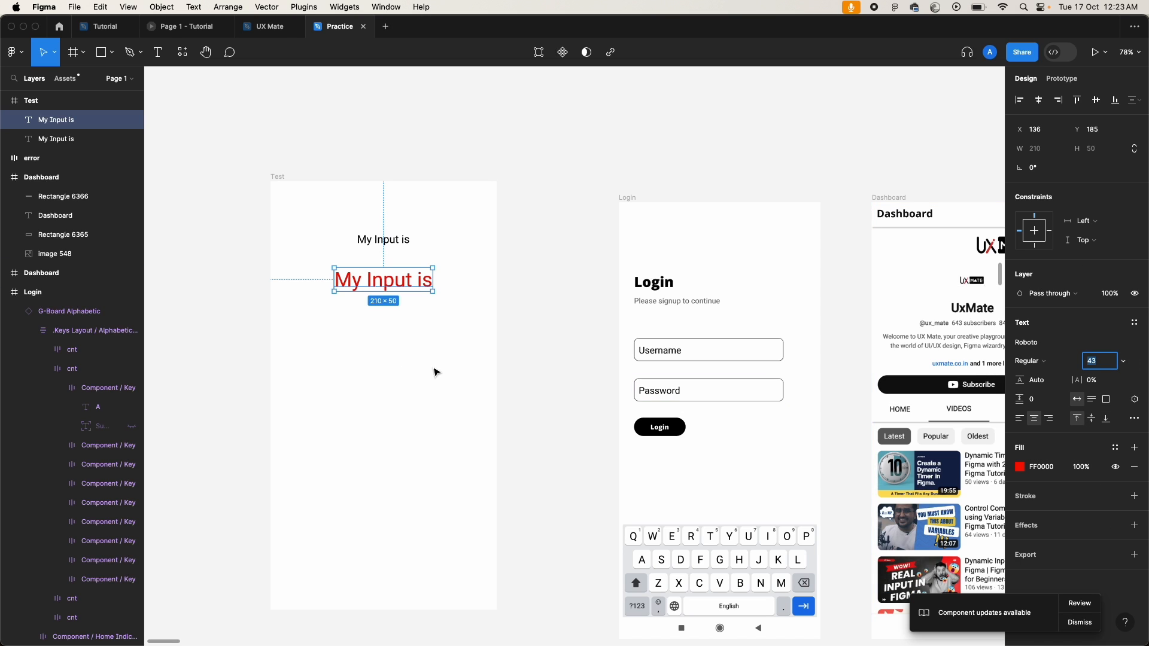
drag(386, 290, 387, 284)
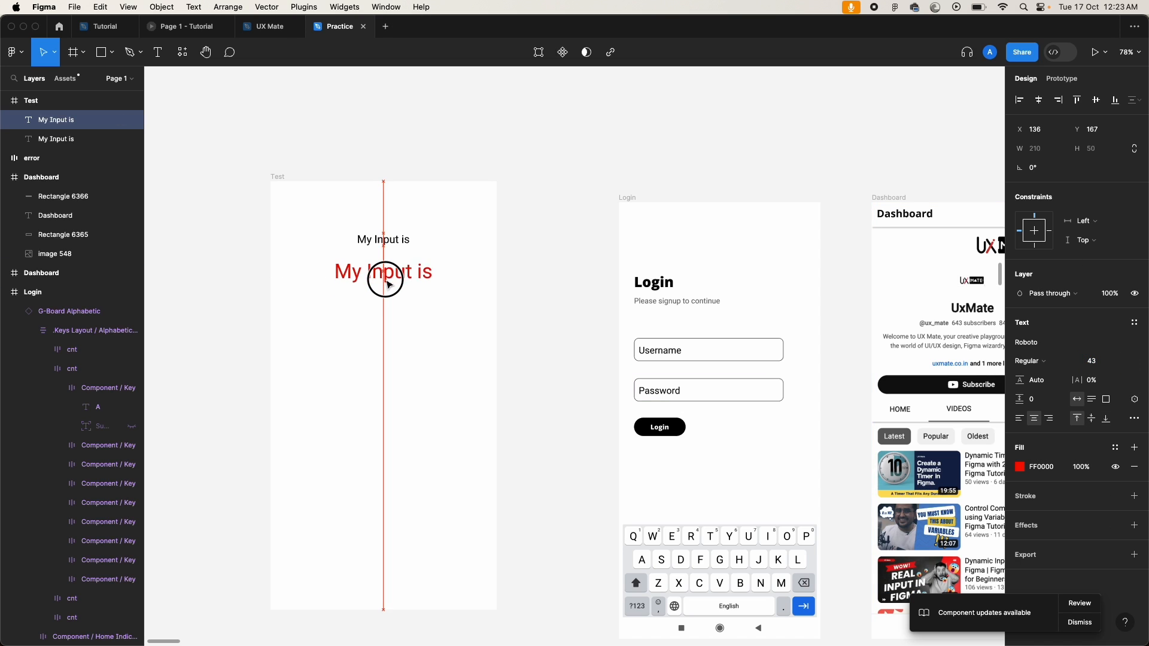
click(525, 261)
click(1031, 166)
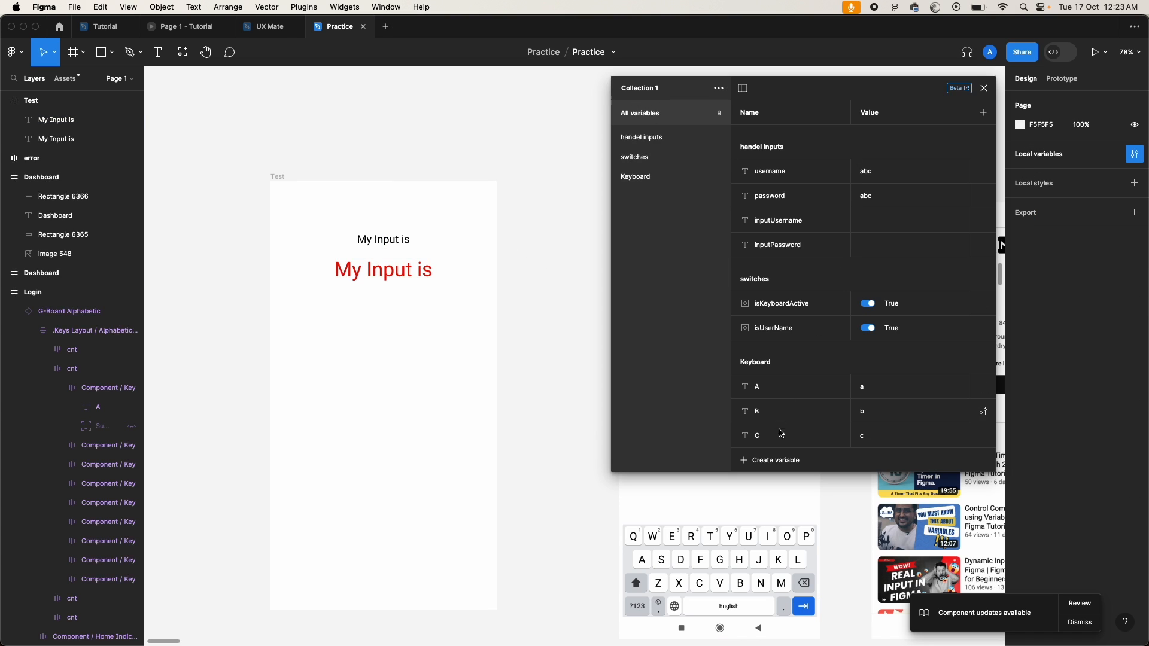
Step: Create a string variable keyboardInput in Collection 1 and clear its default value
click(768, 461)
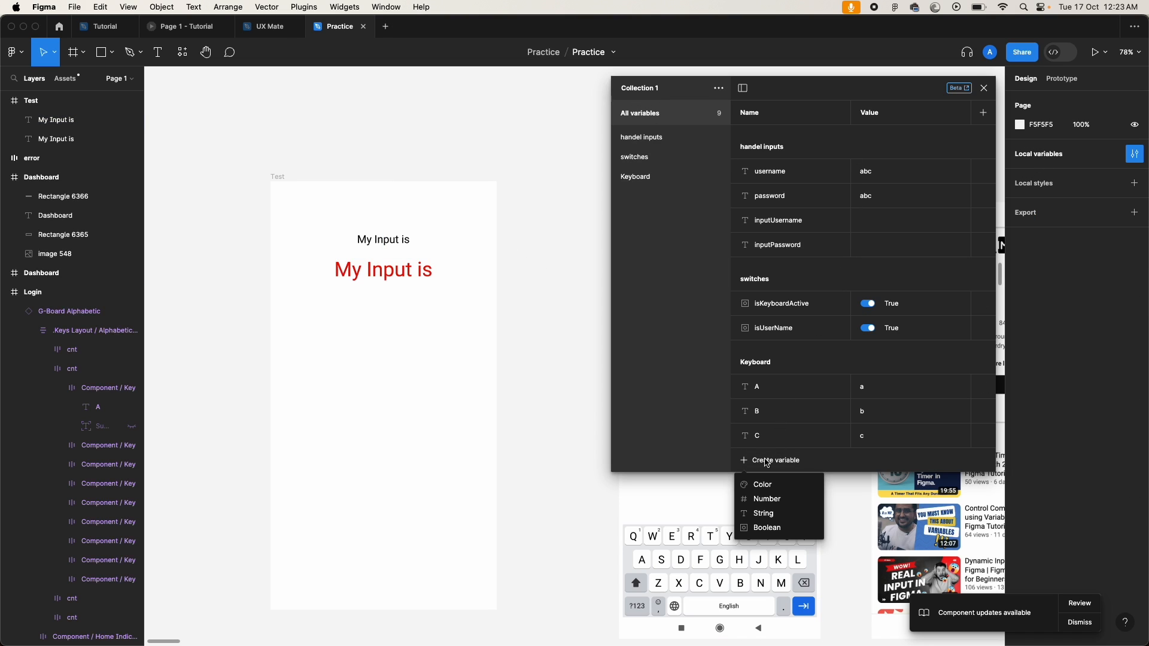
click(779, 520)
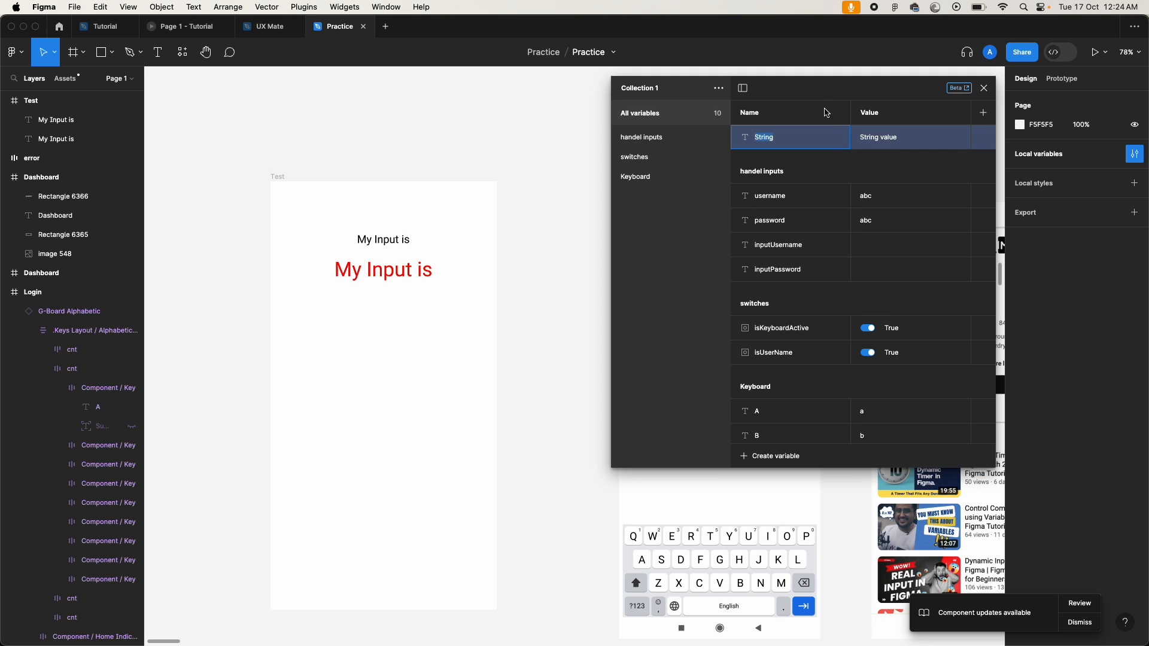
text(keyboardInput)
click(919, 137)
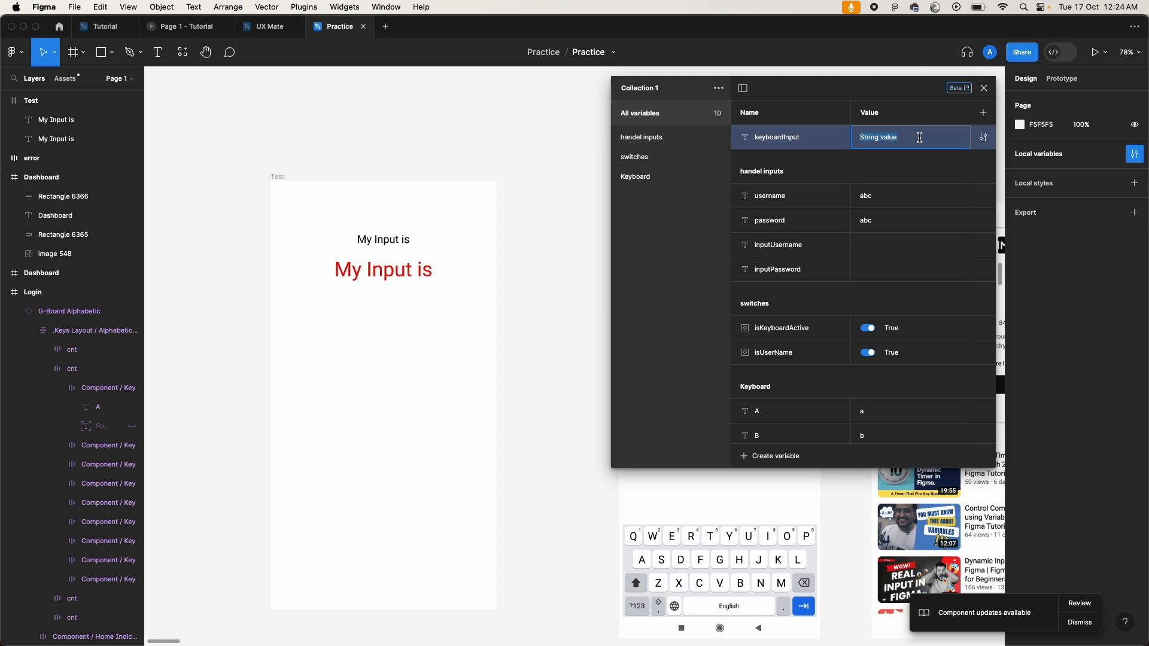
key(BackSpace)
click(372, 357)
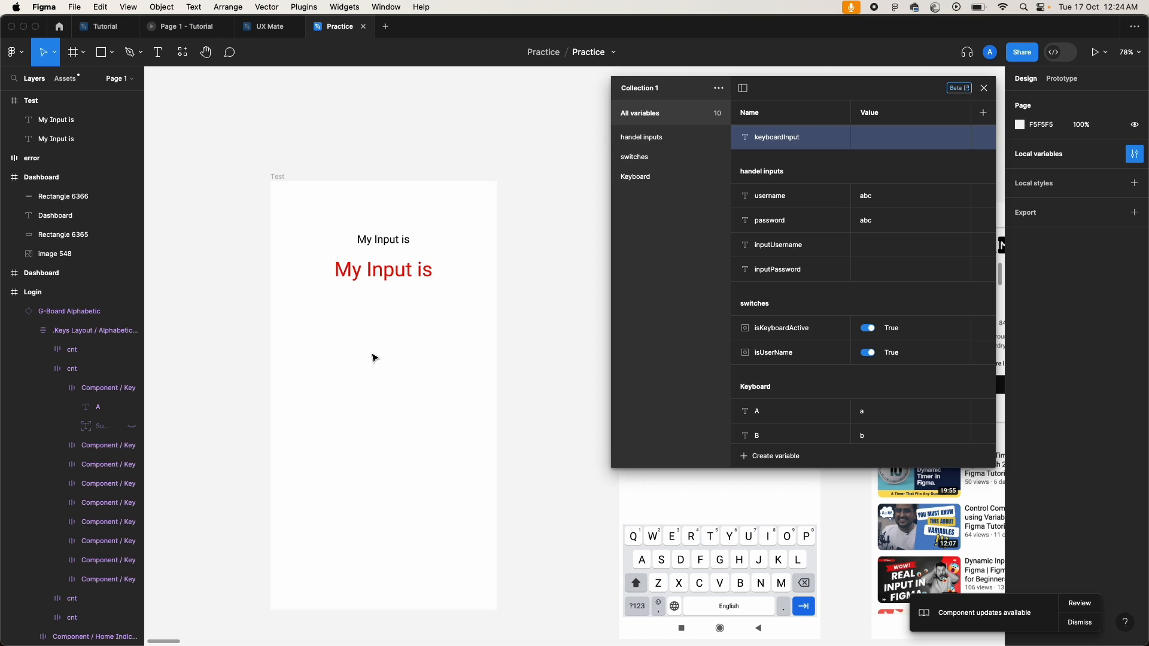
click(361, 273)
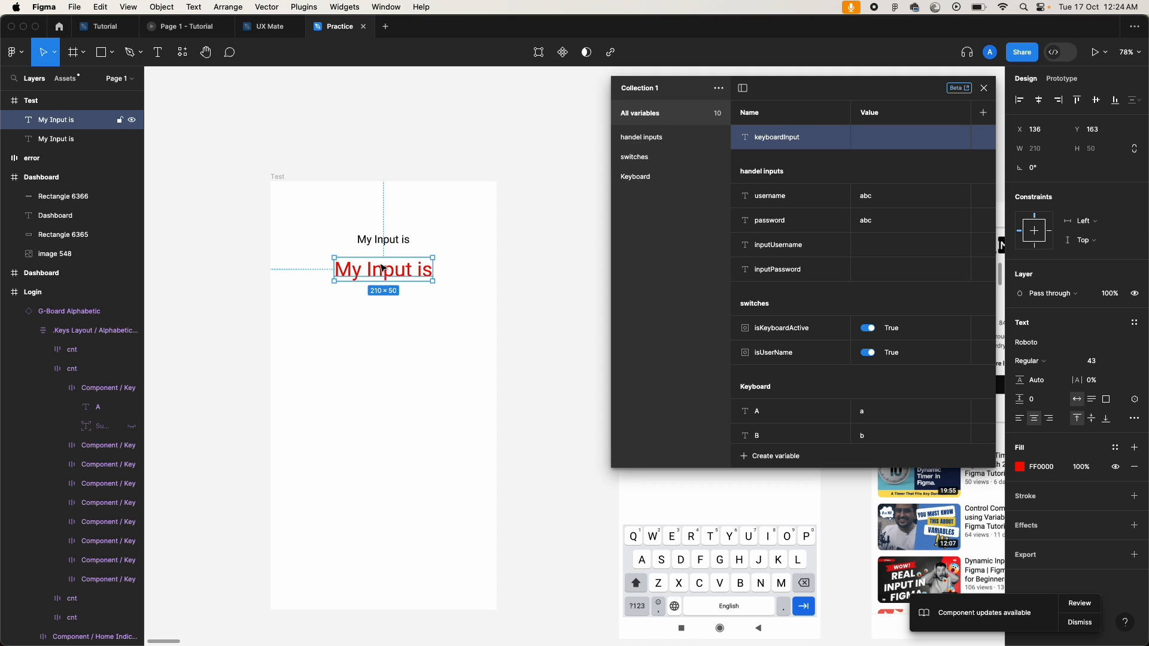
Step: Close the variables table and bind the red label's text content to keyboardInput
click(278, 177)
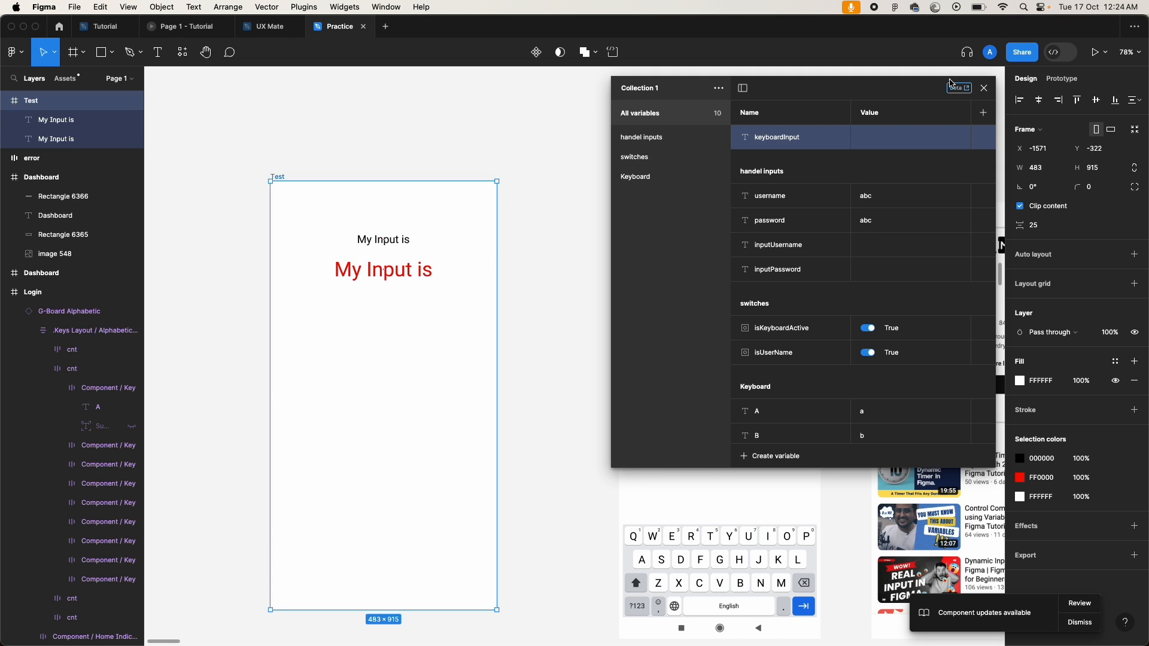
click(984, 88)
click(409, 270)
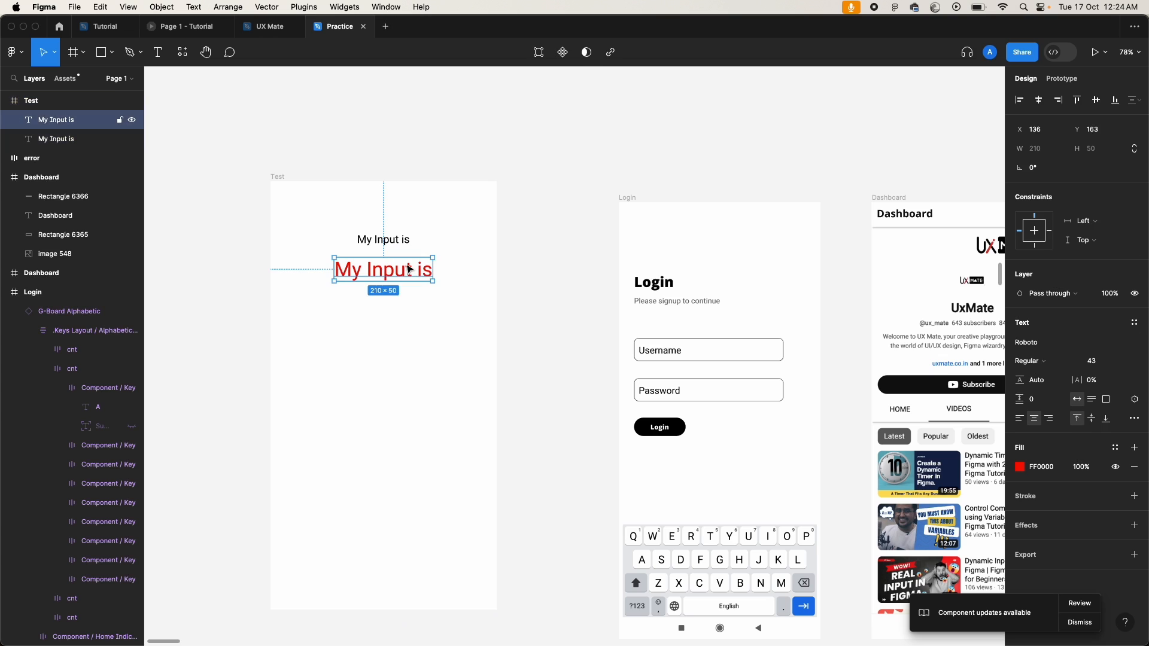
click(1132, 402)
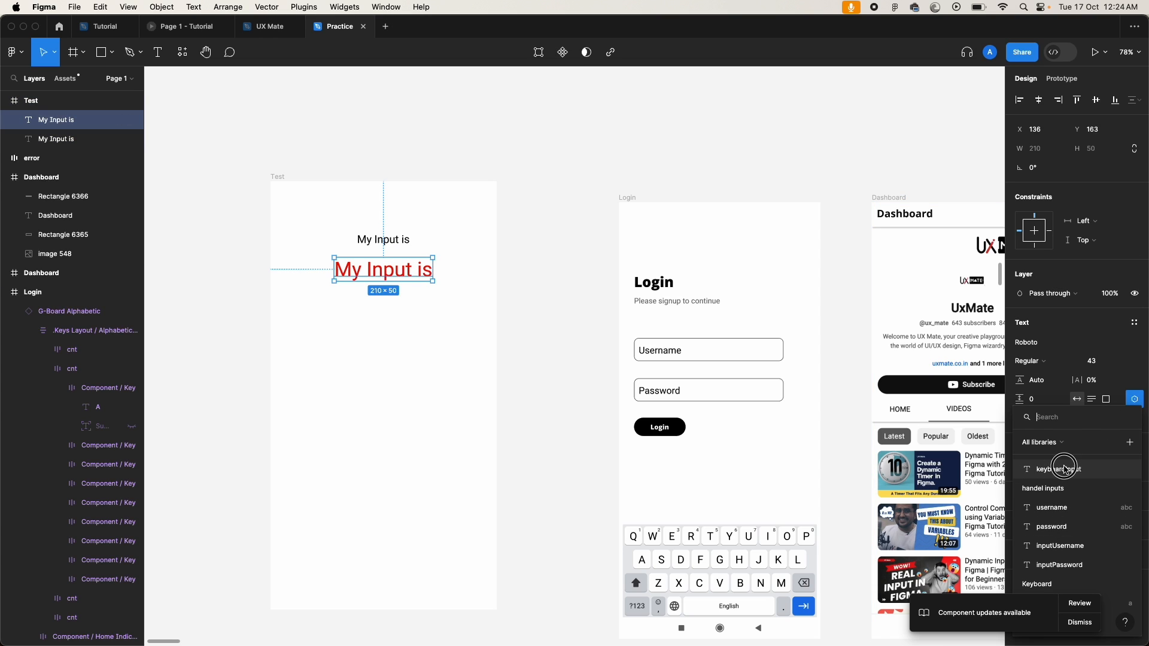
click(1044, 469)
click(439, 336)
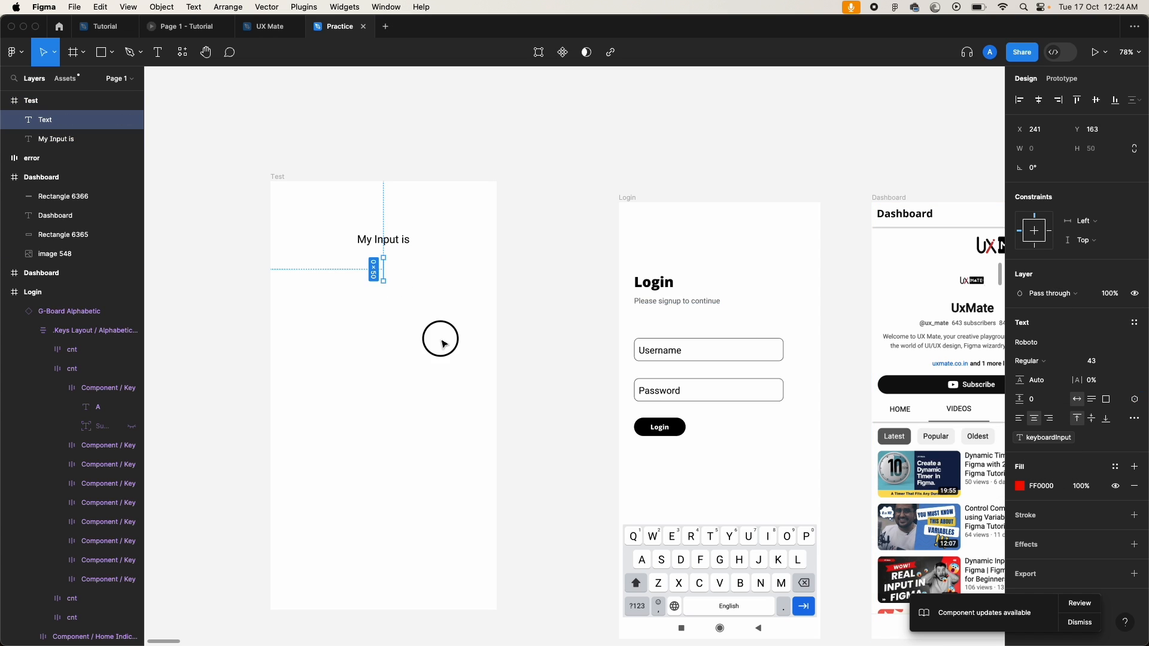
click(277, 177)
Step: Make the Test frame a flow starting point named Test Keyboard
click(1062, 78)
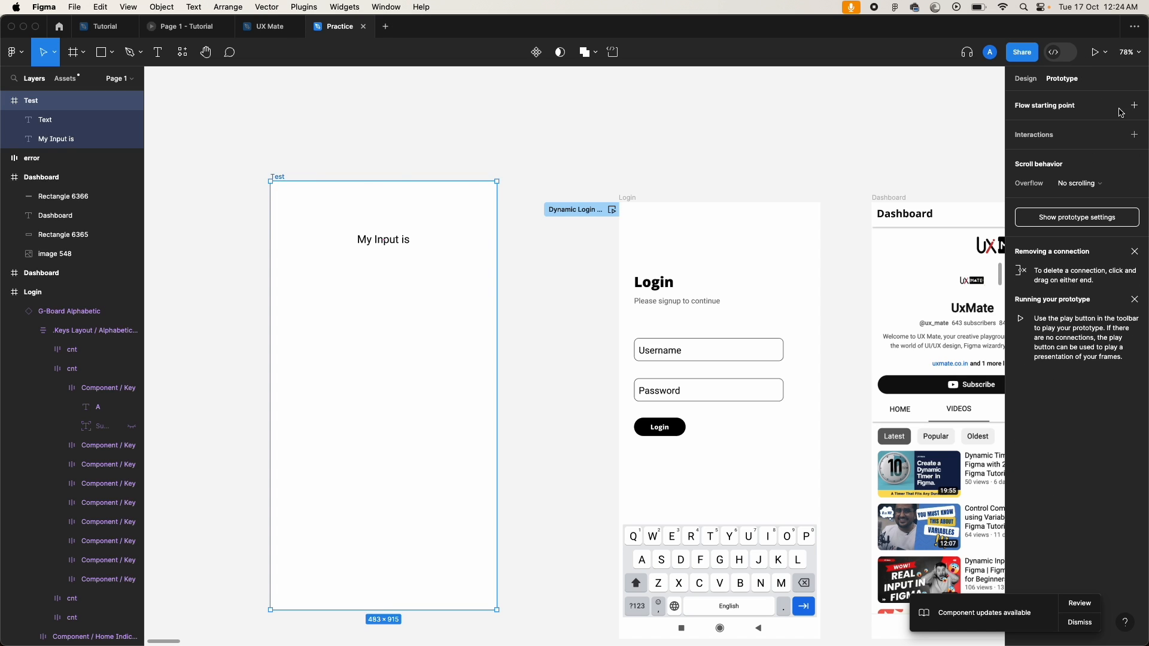
click(1135, 106)
double_click(1063, 124)
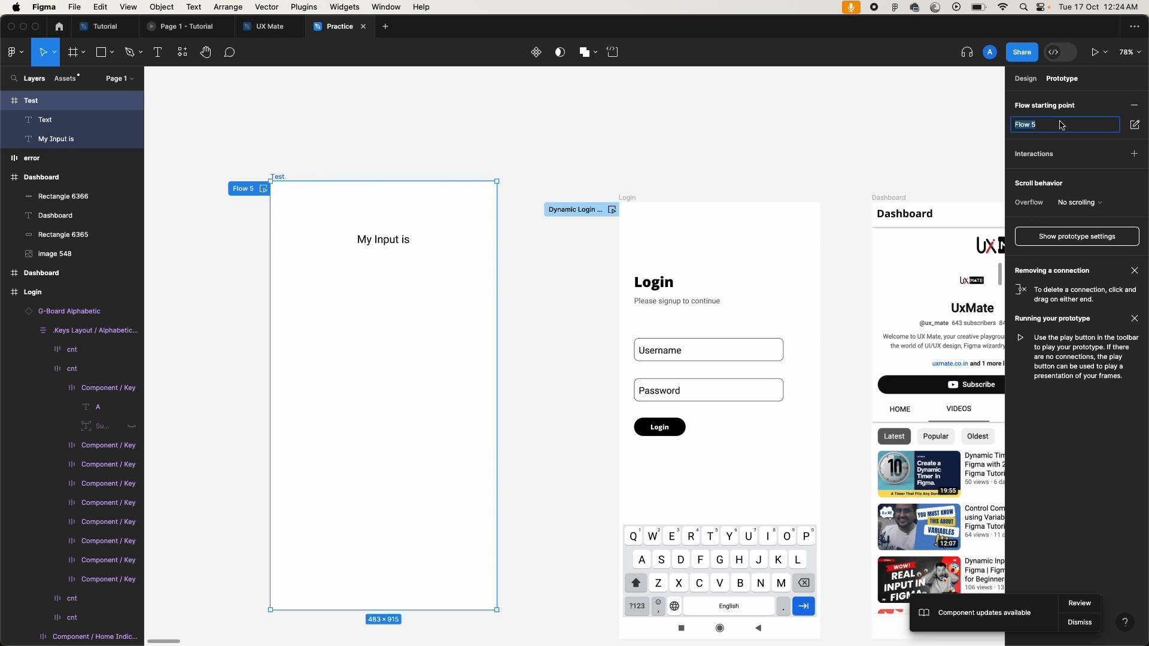
text(Test Keyboard)
key(Return)
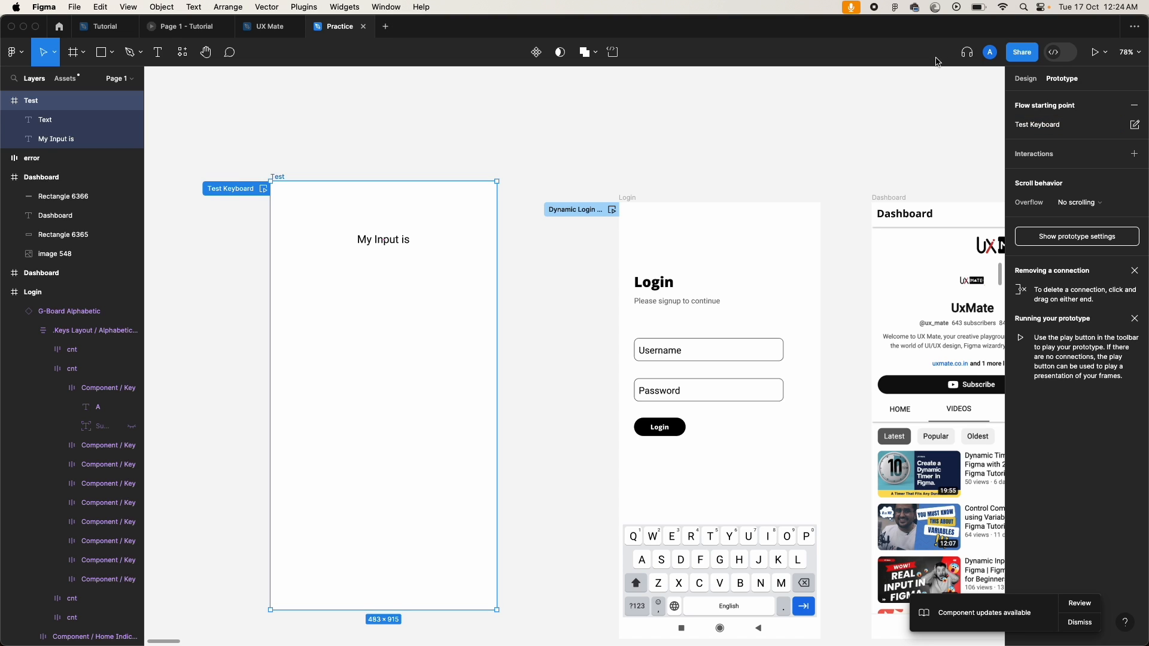
click(280, 178)
Step: Add an interaction to the Test frame triggered by the Key/Gamepad key A
click(1130, 156)
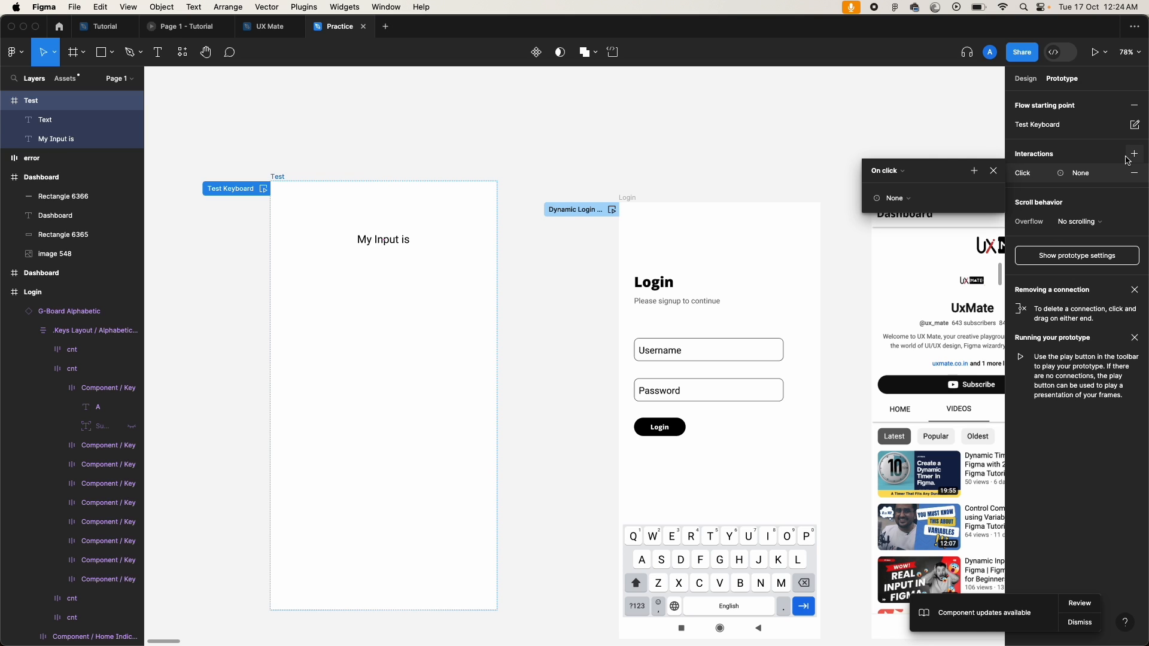
click(895, 173)
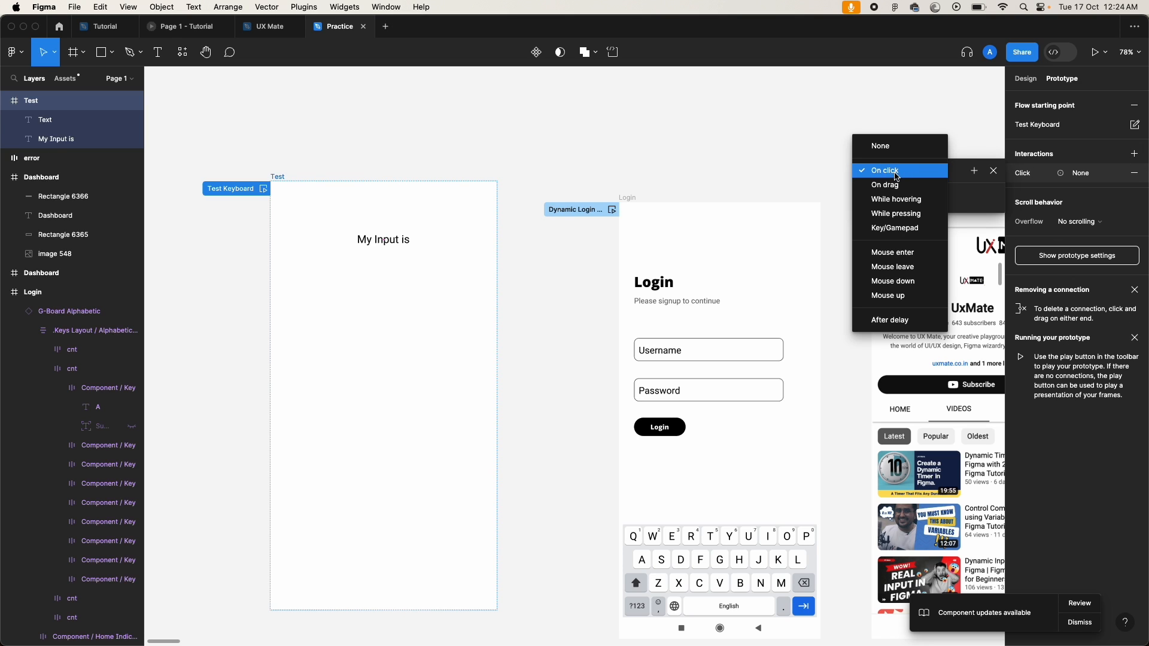
click(901, 231)
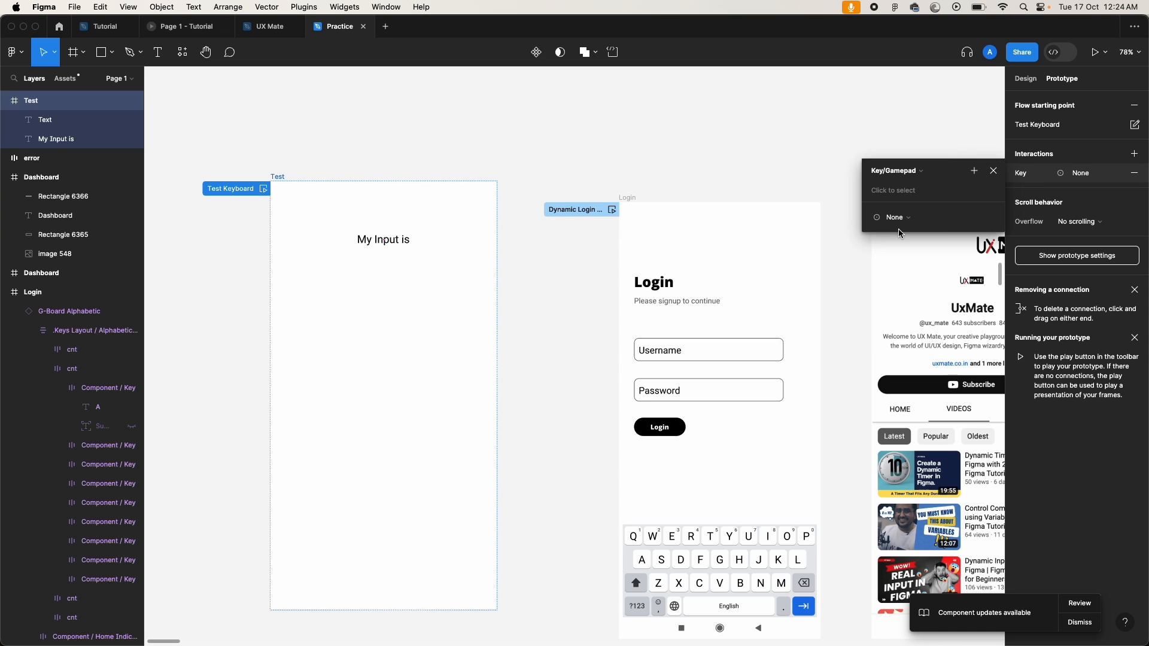
click(913, 191)
click(918, 175)
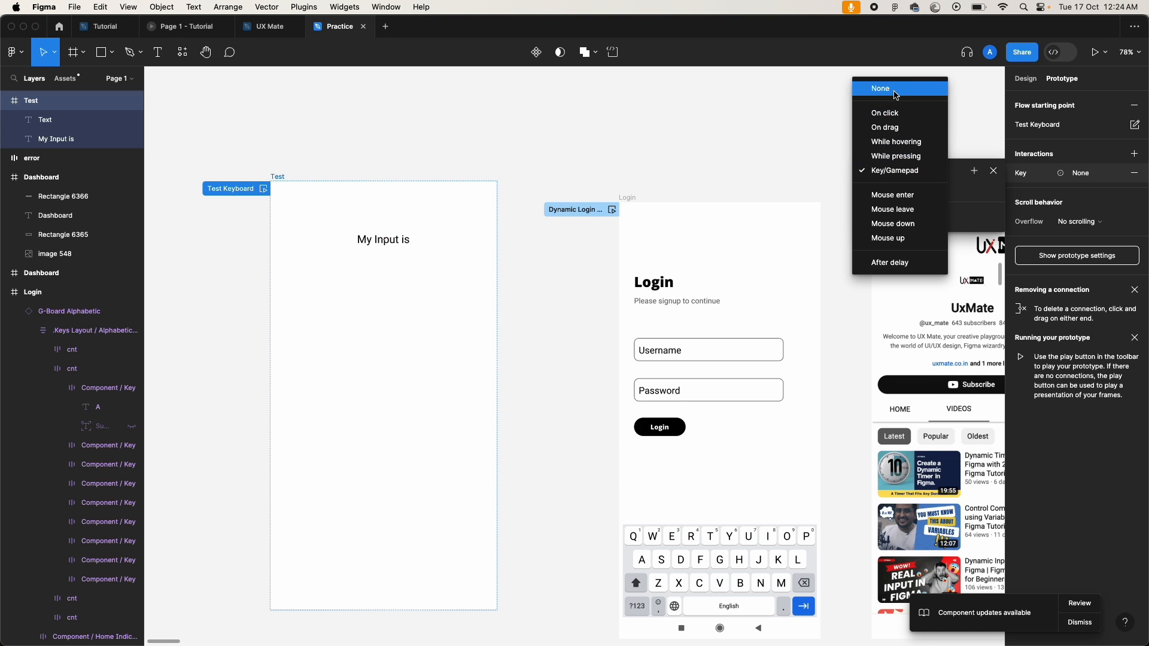
click(897, 93)
click(901, 171)
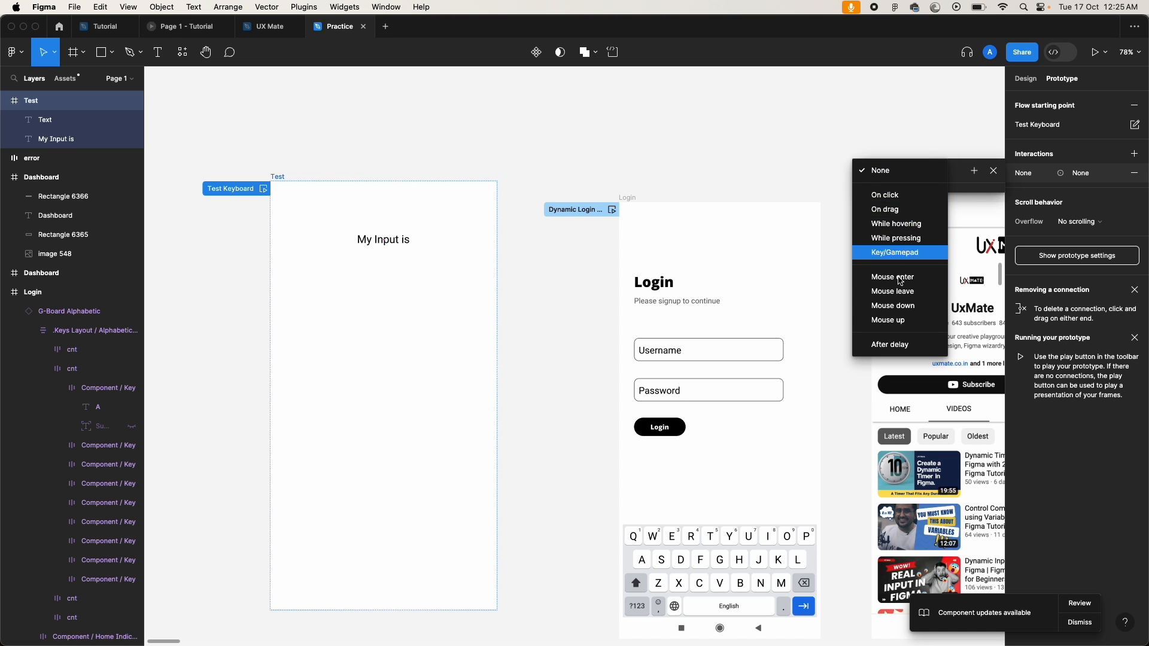
click(902, 254)
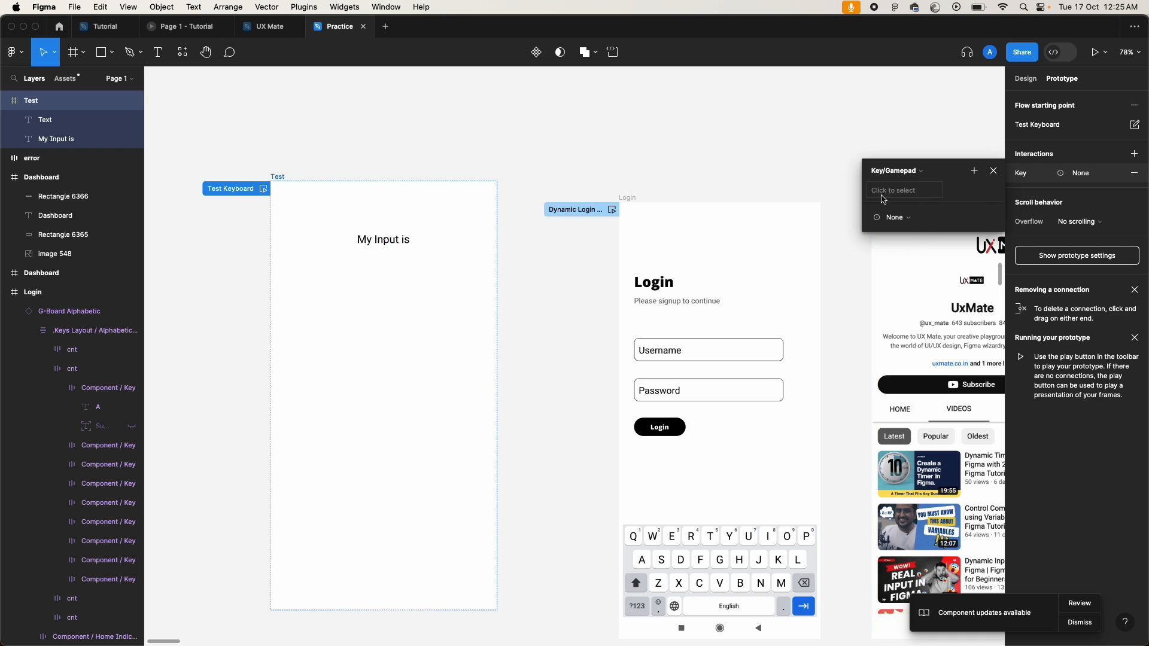
click(914, 193)
key(a)
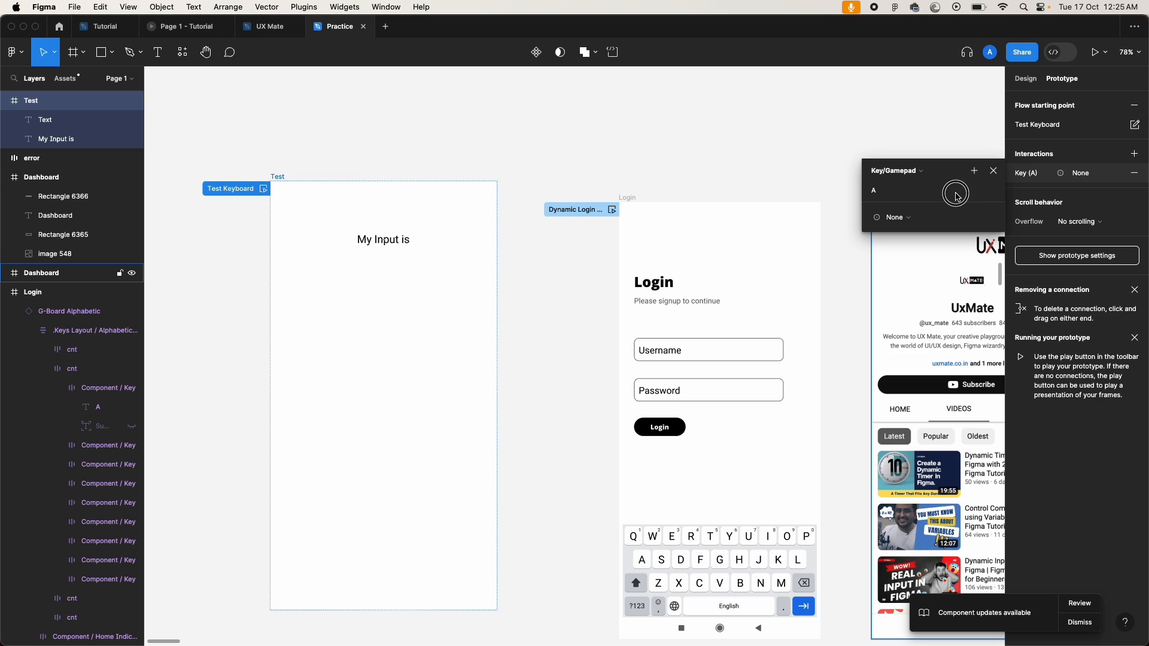
click(919, 221)
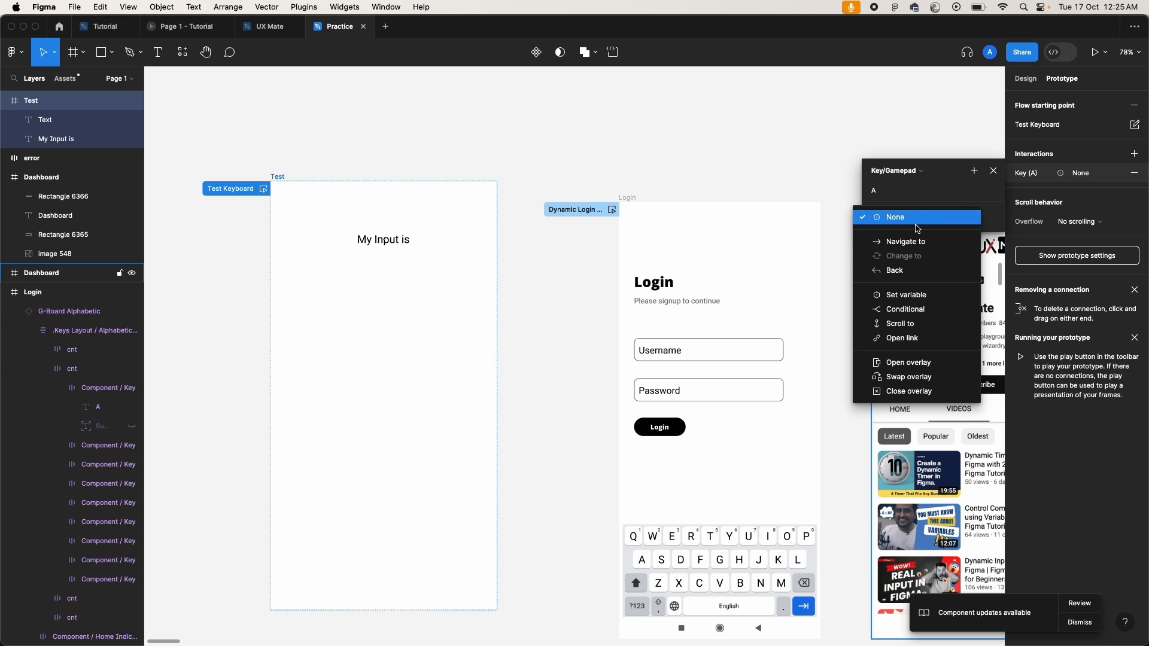
Step: Set the key A action to Set variable keyboardInput = keyboardInput + "a"
click(920, 296)
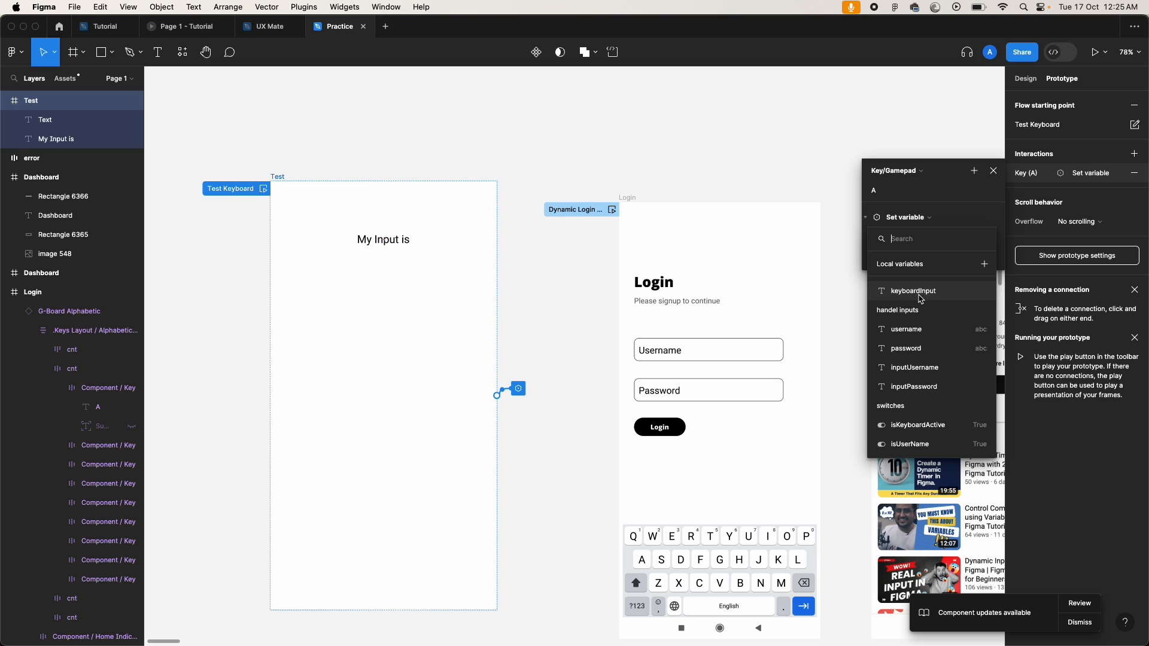
click(914, 291)
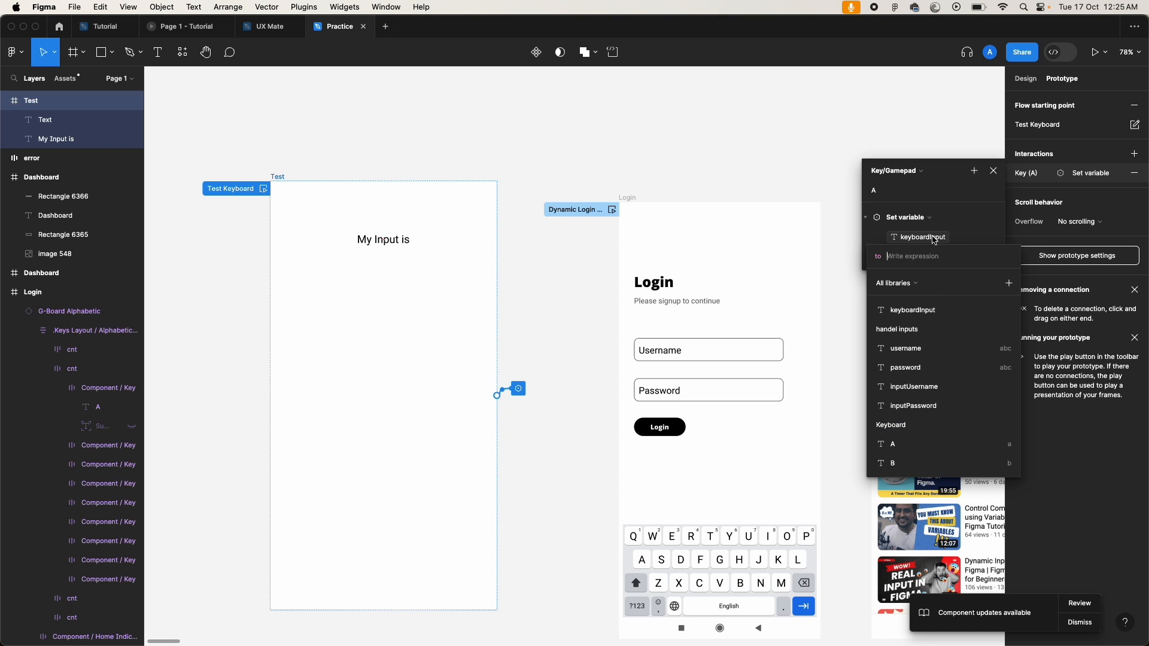
click(907, 313)
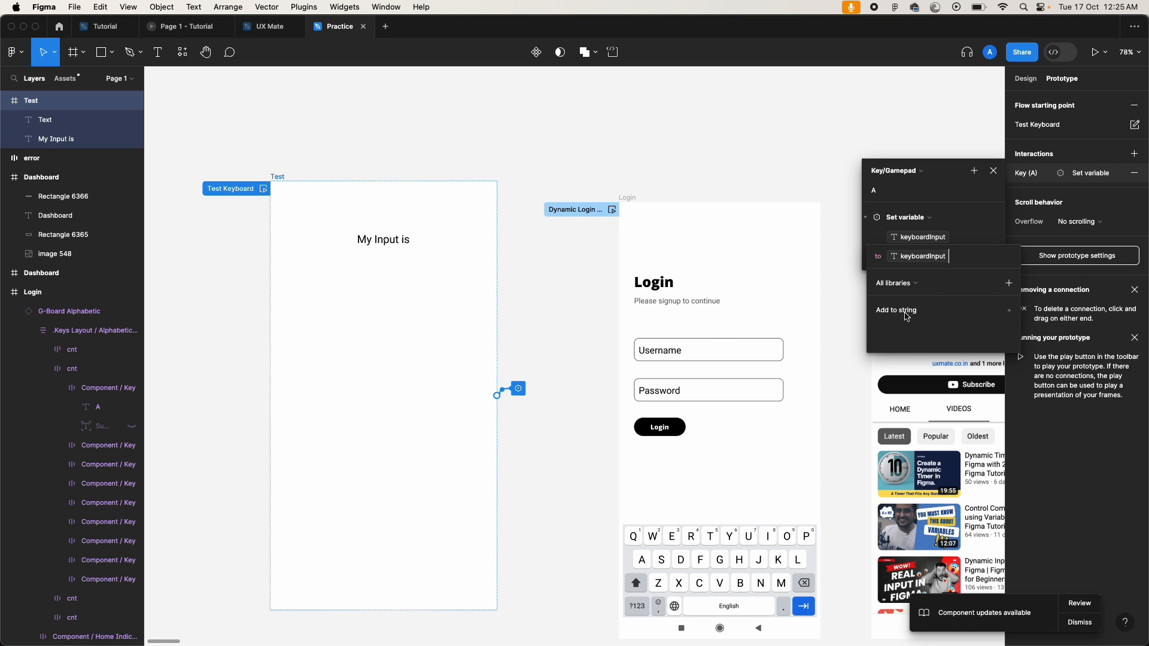
click(907, 312)
text(a)
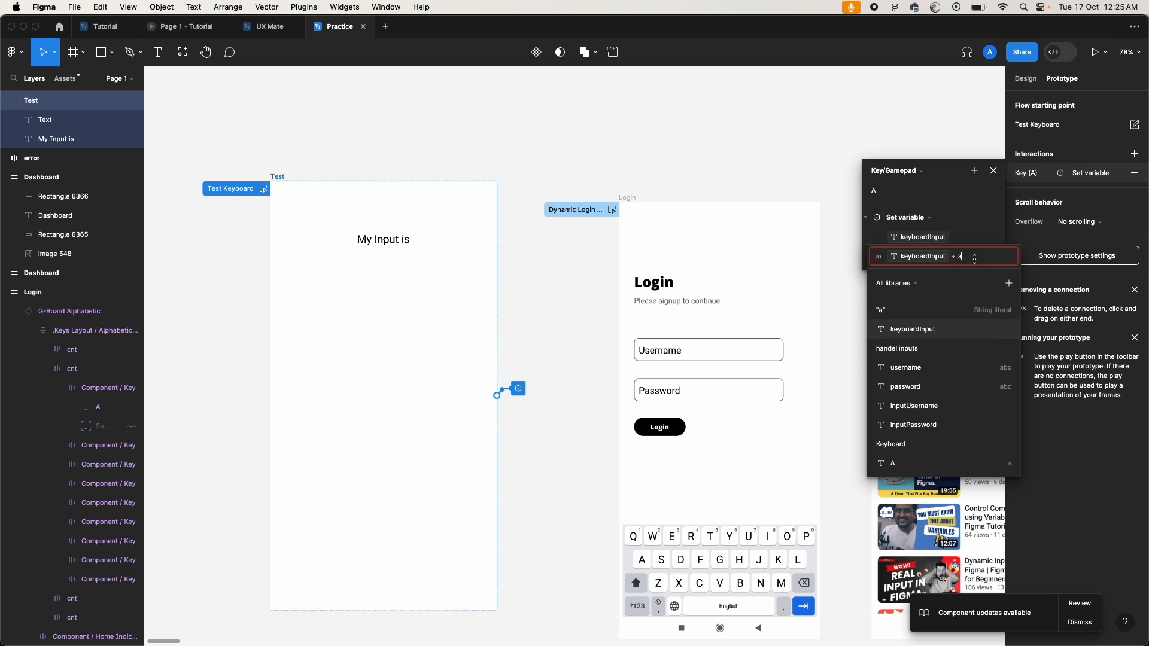
key(BackSpace)
text(')
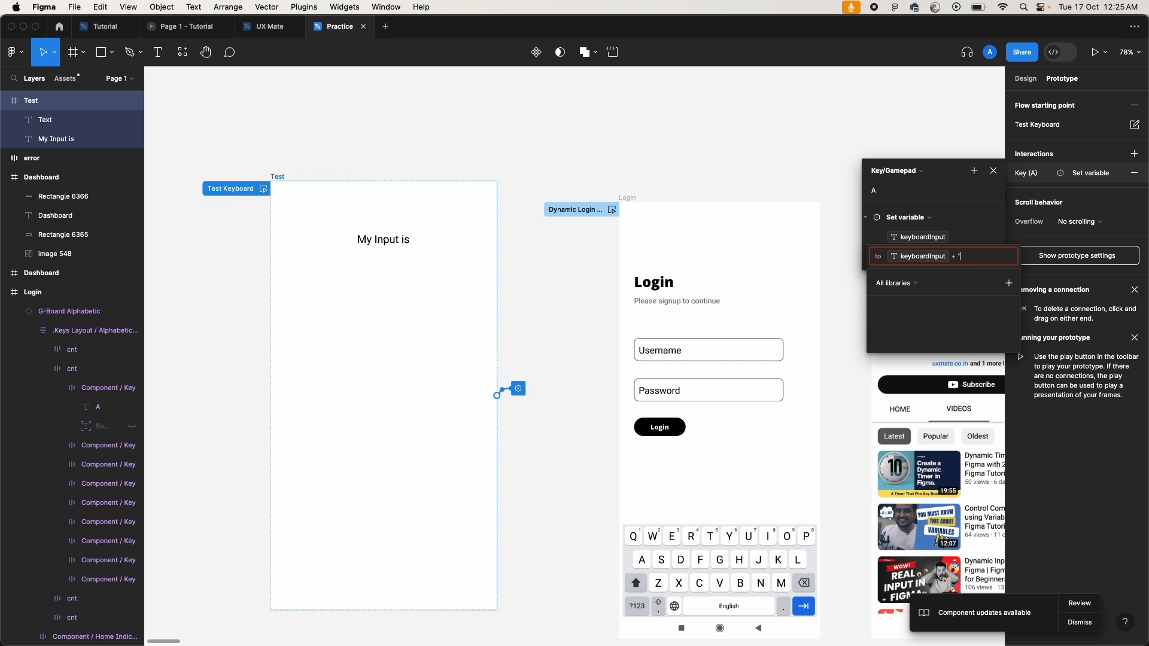
text(a")
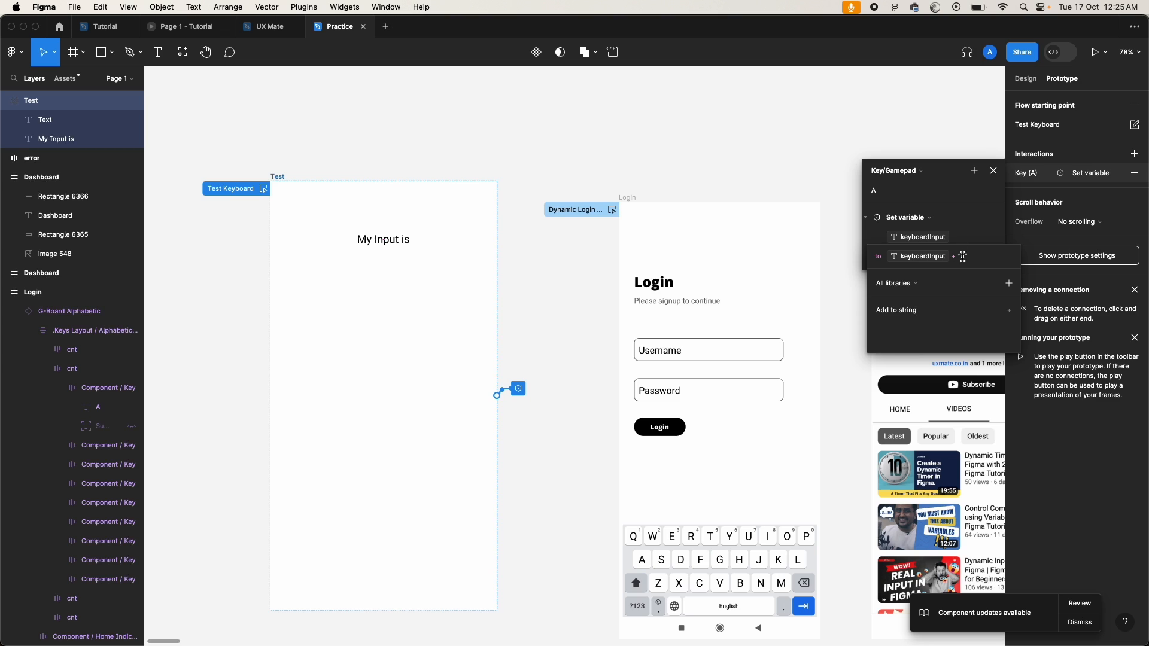
click(956, 192)
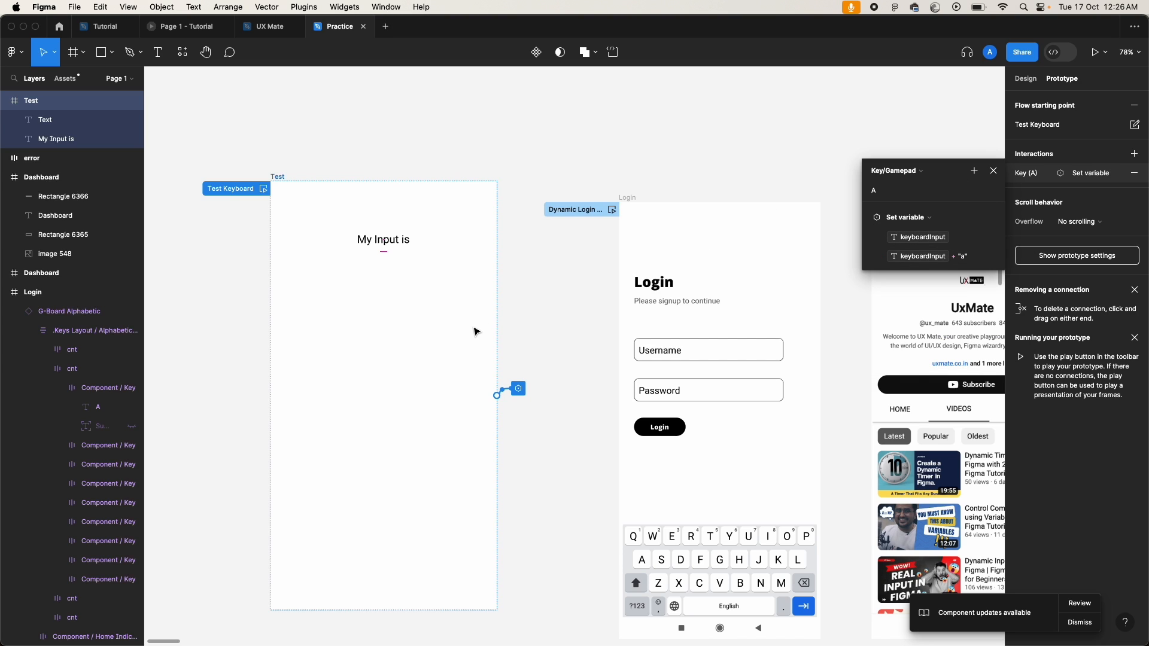
click(976, 175)
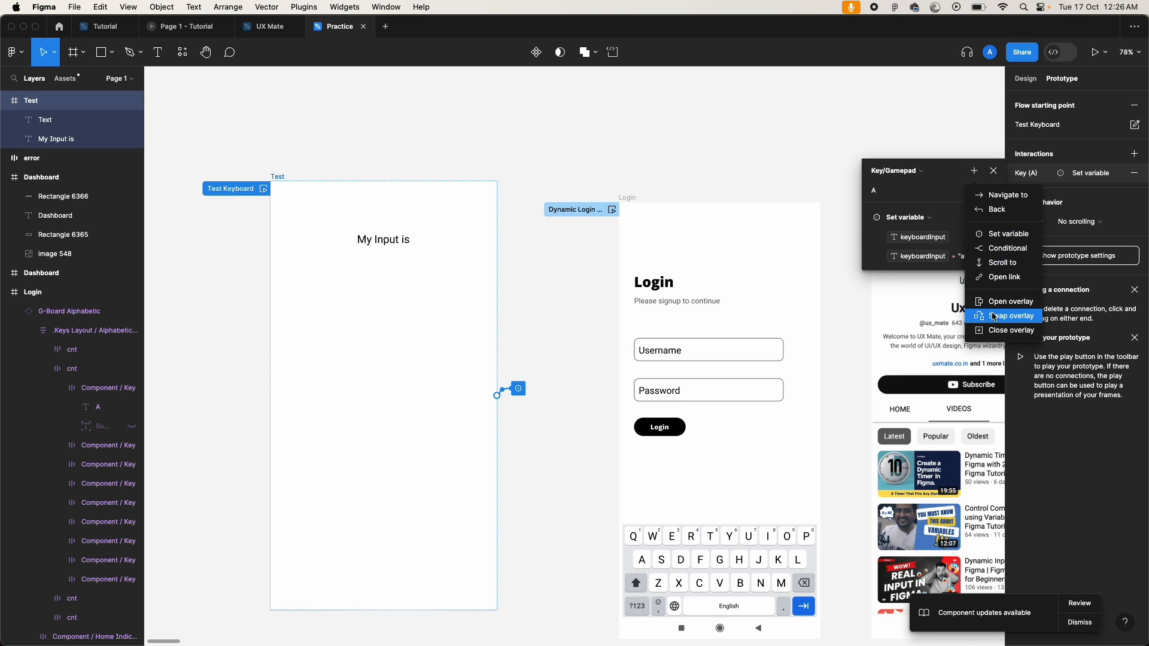
Step: Add a new interaction on the Test frame triggered by the key B
click(947, 172)
click(994, 171)
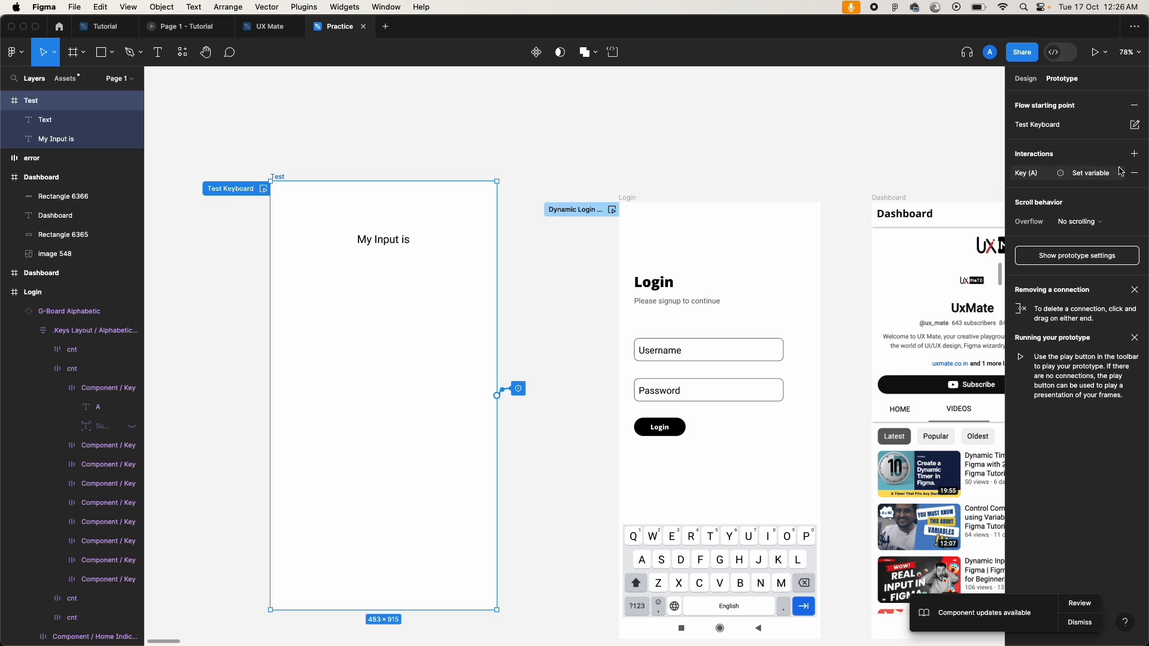
click(1134, 154)
click(908, 170)
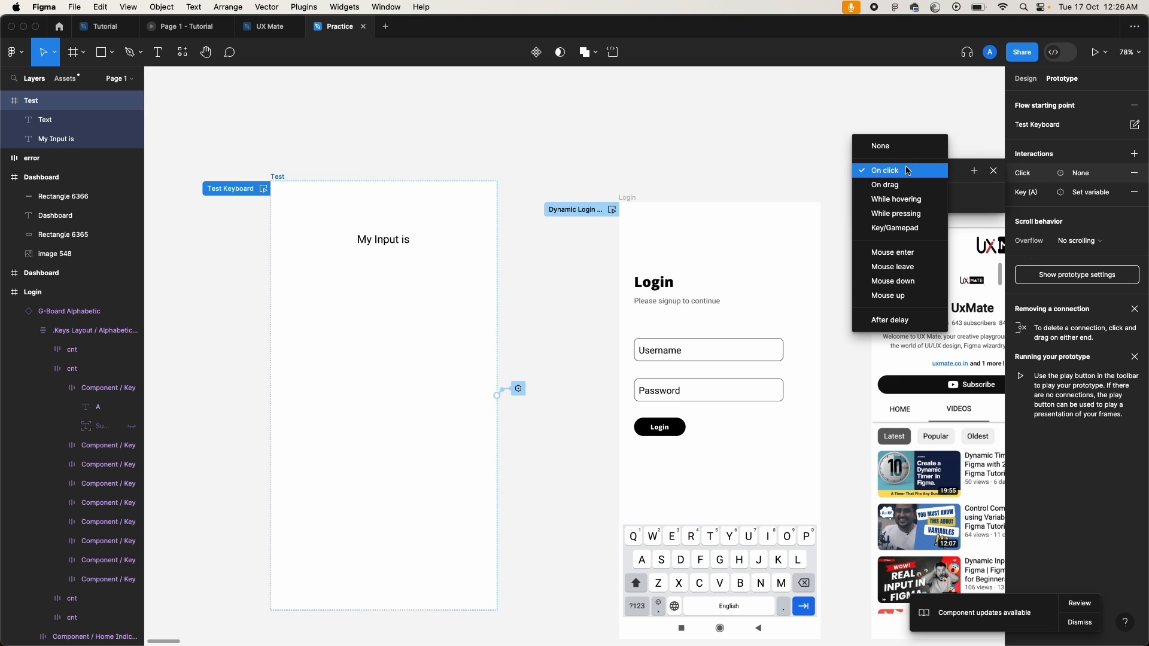
click(904, 228)
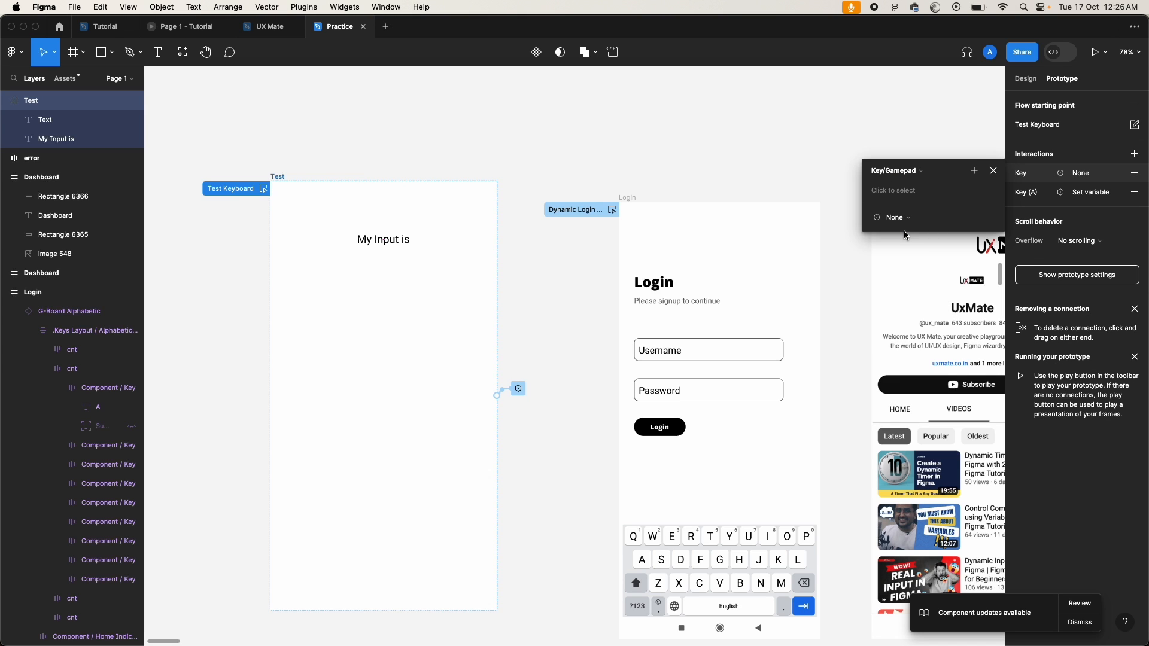
click(899, 192)
key(b)
Step: Make the B key's action set keyboardInput to keyboardInput + "b"
click(896, 218)
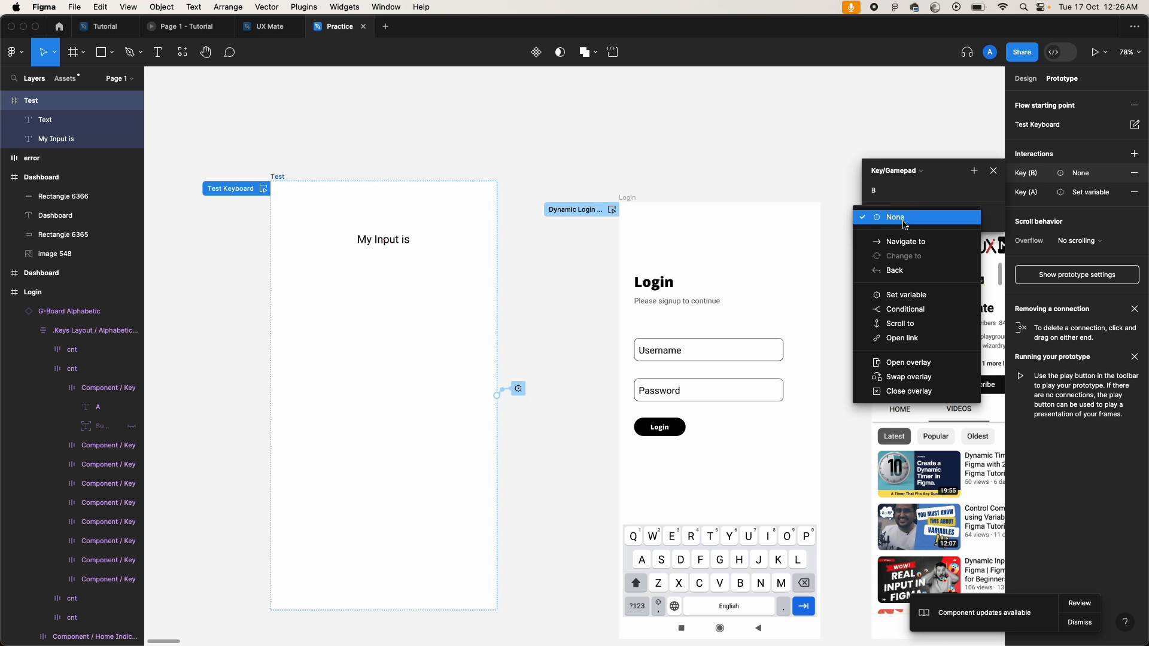
click(909, 295)
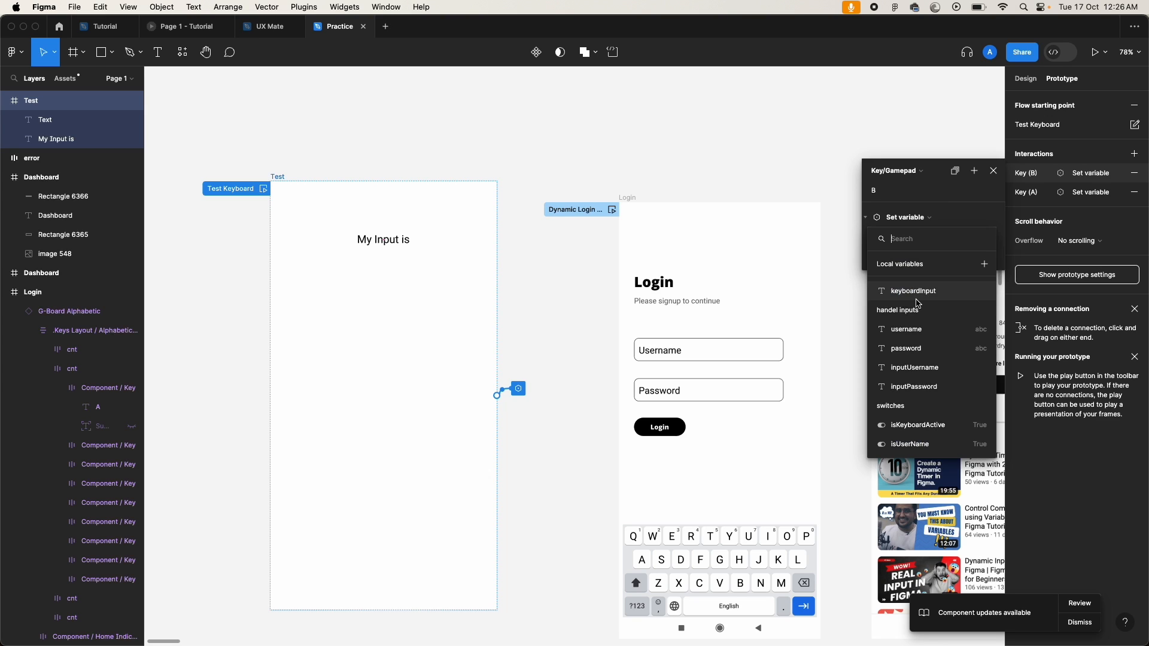
click(920, 293)
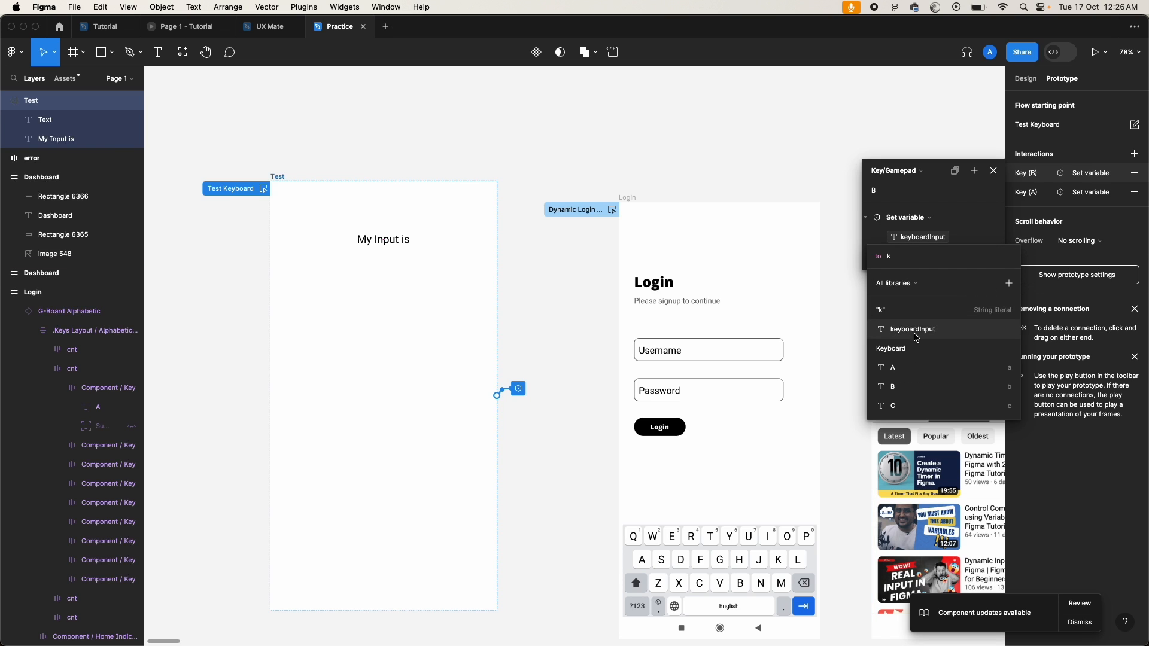
click(916, 331)
text(+ ')
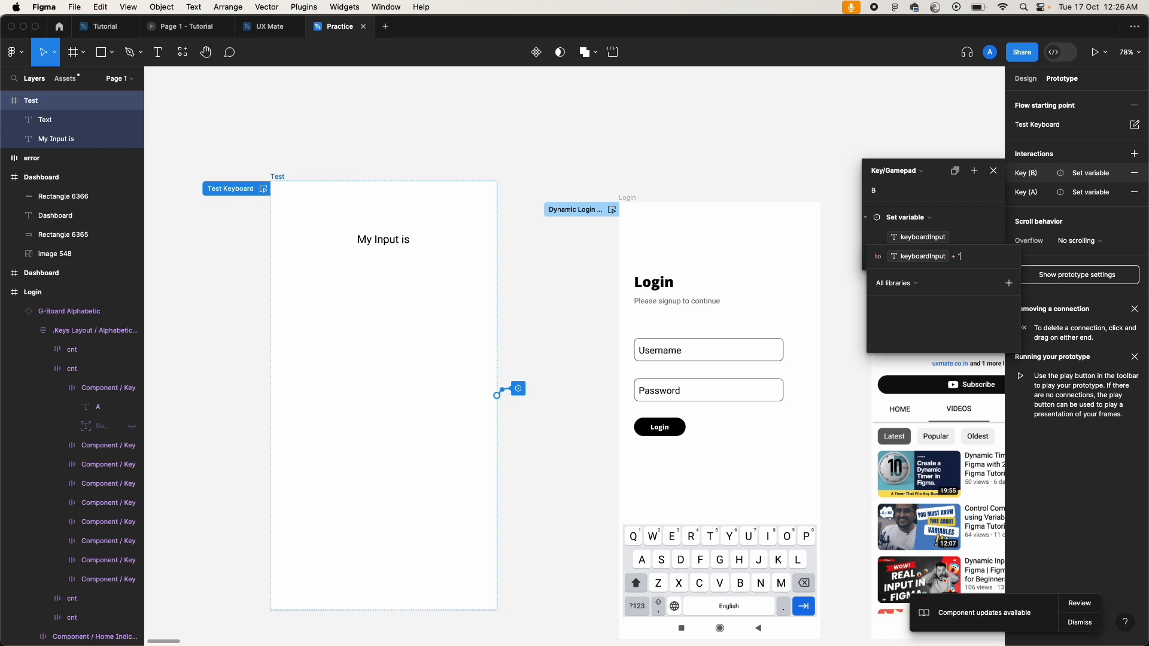
text(b)
click(948, 191)
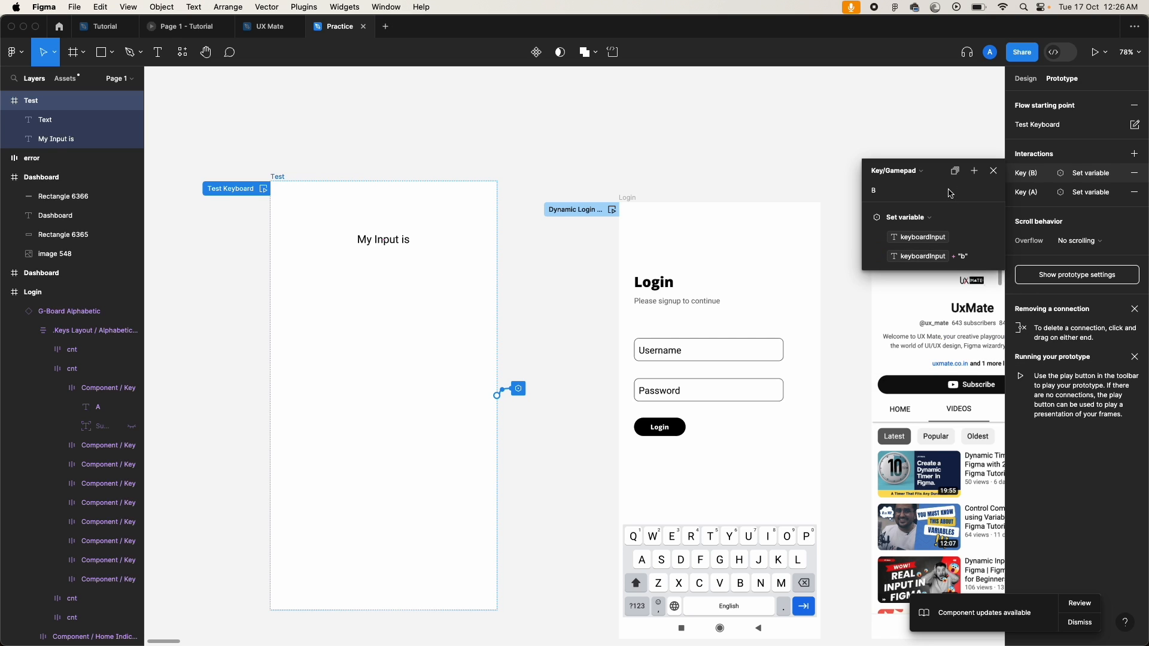
click(1134, 153)
Step: Set the new interaction's trigger to Key/Gamepad with Shift+A as the key
click(898, 175)
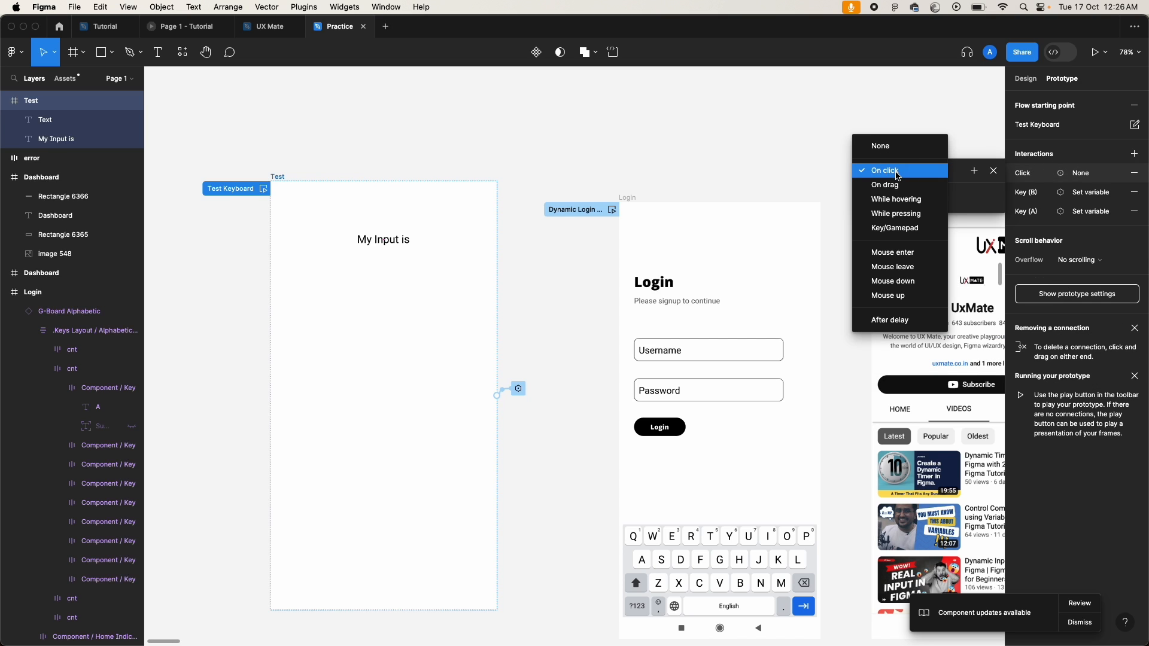
click(896, 228)
click(908, 191)
key(shift+a)
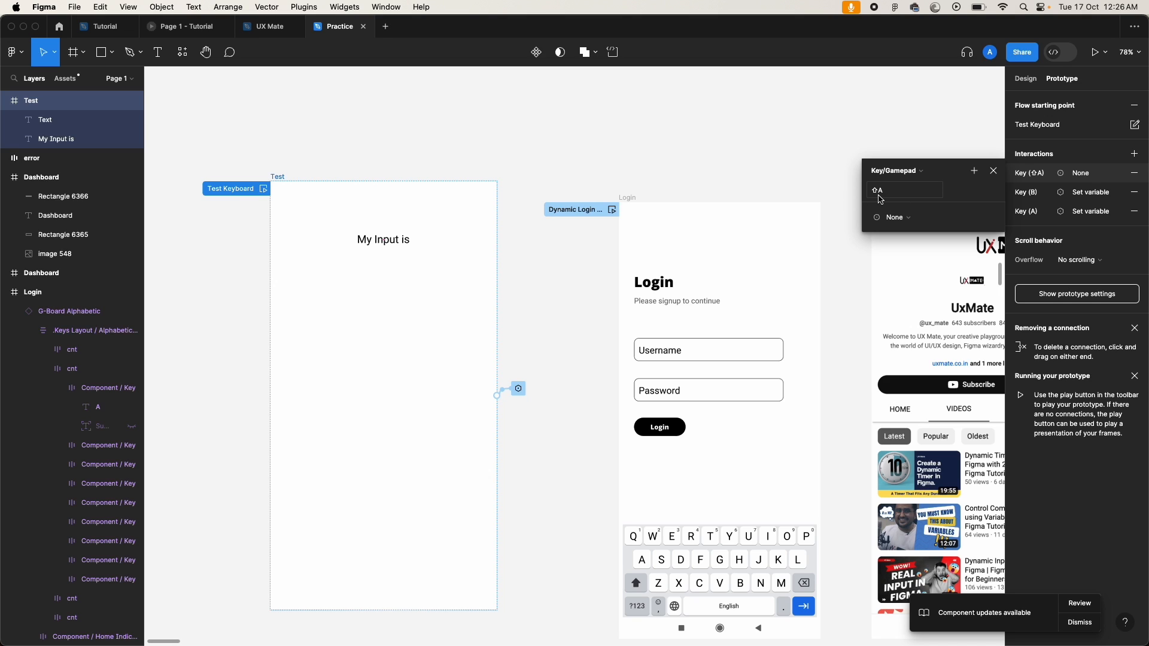
Step: Make the action set keyboardInput to keyboardInput + "A" and close the popup
click(904, 219)
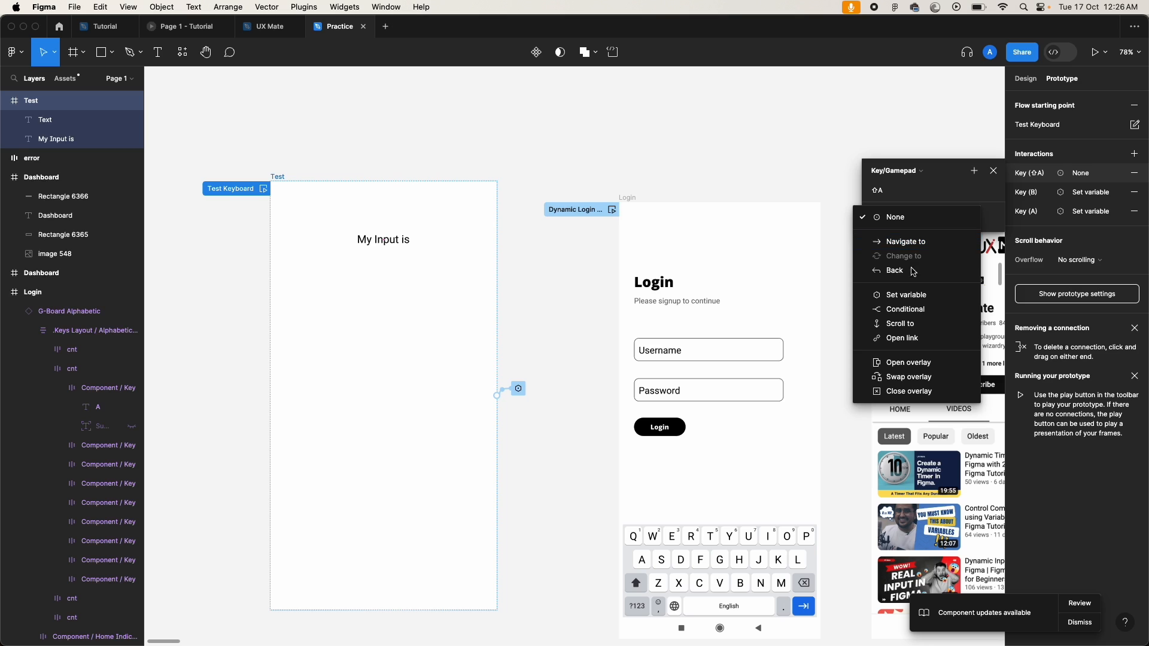
click(907, 295)
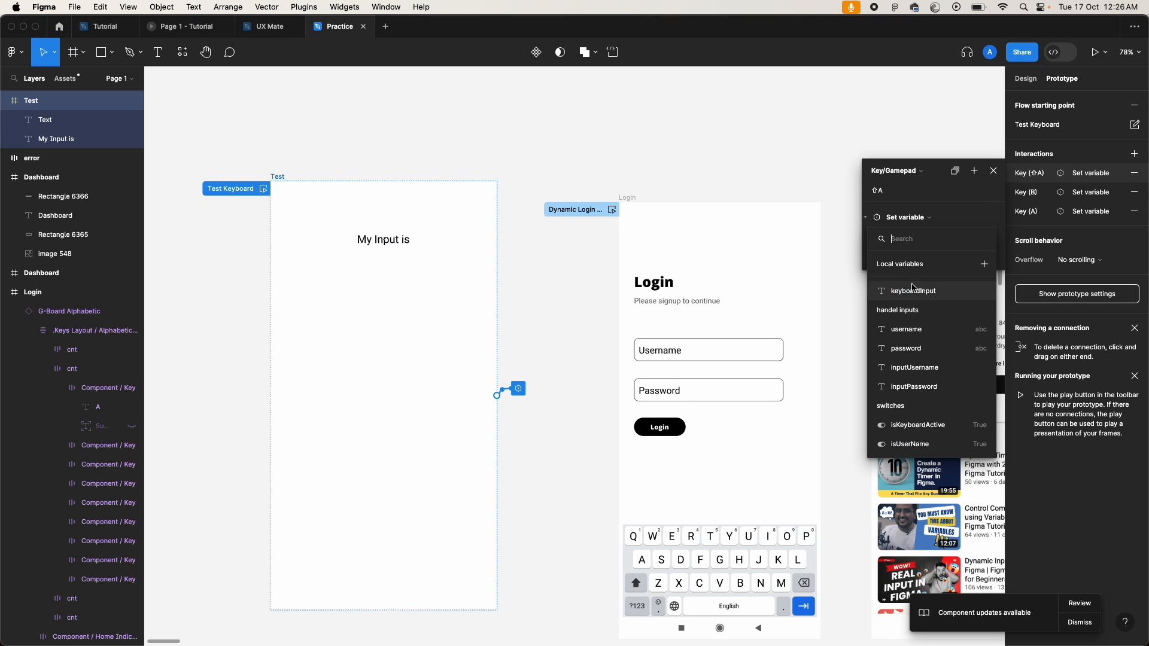
click(915, 291)
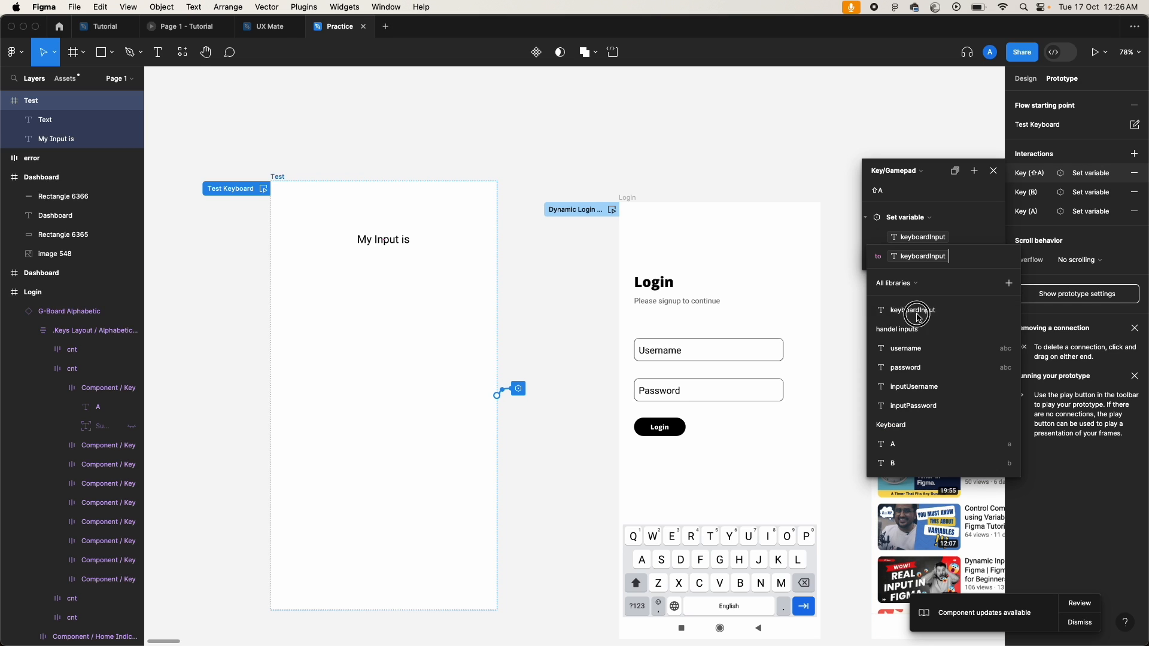
click(916, 311)
click(919, 318)
text("A)
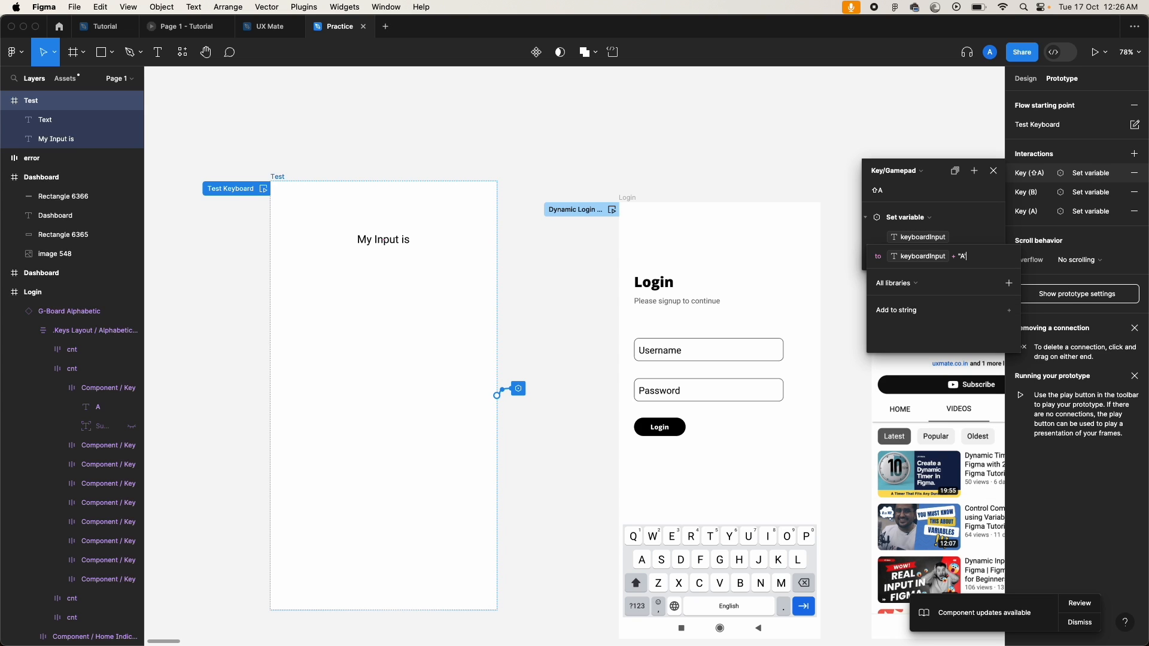
click(963, 212)
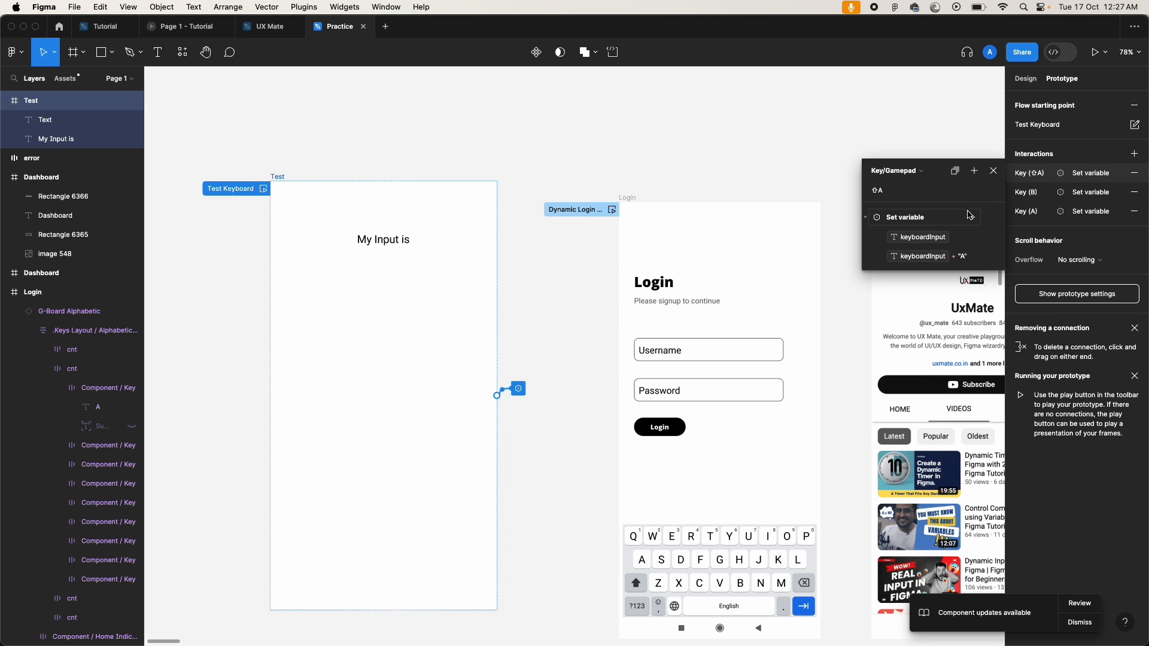
click(994, 172)
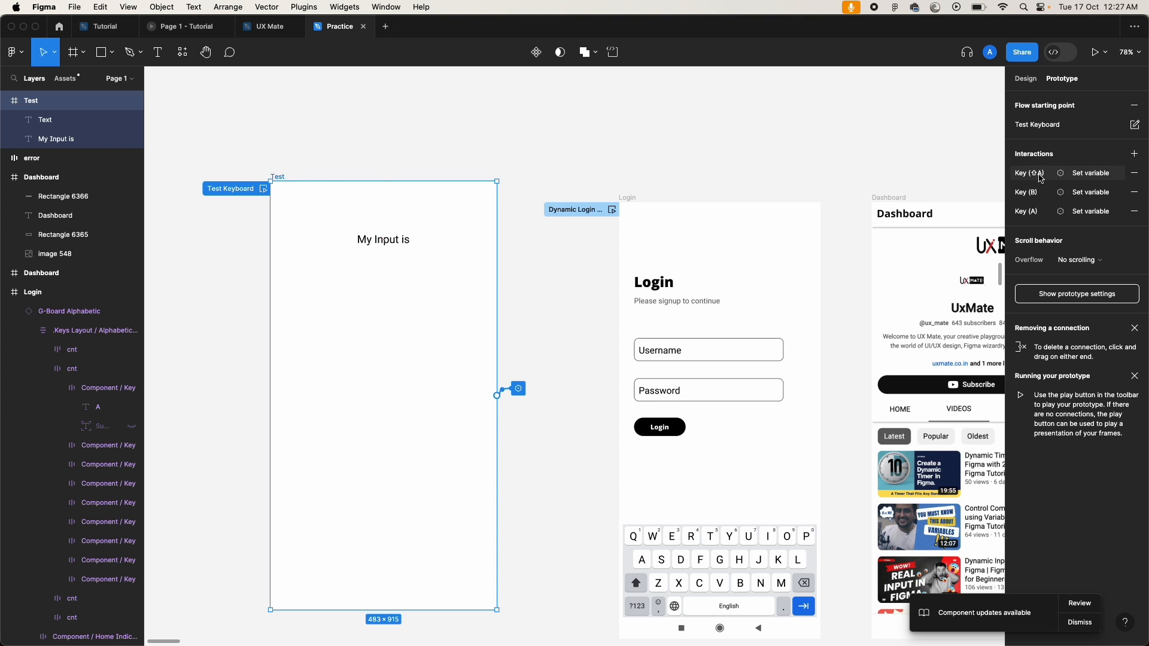
Step: Preview Test Keyboard and type a, b, Shift+A letters to build text under My Input is
click(264, 190)
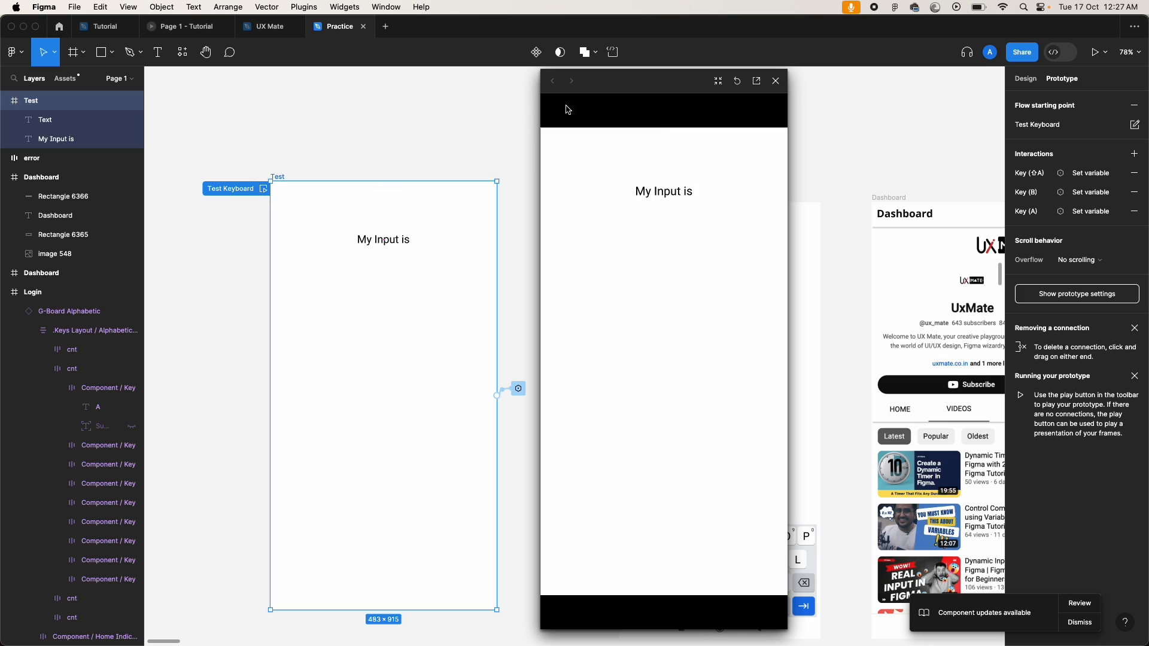
key(a)
key(b)
key(shift+a)
key(a)
key(a)
key(b)
key(a)
key(shift+a)
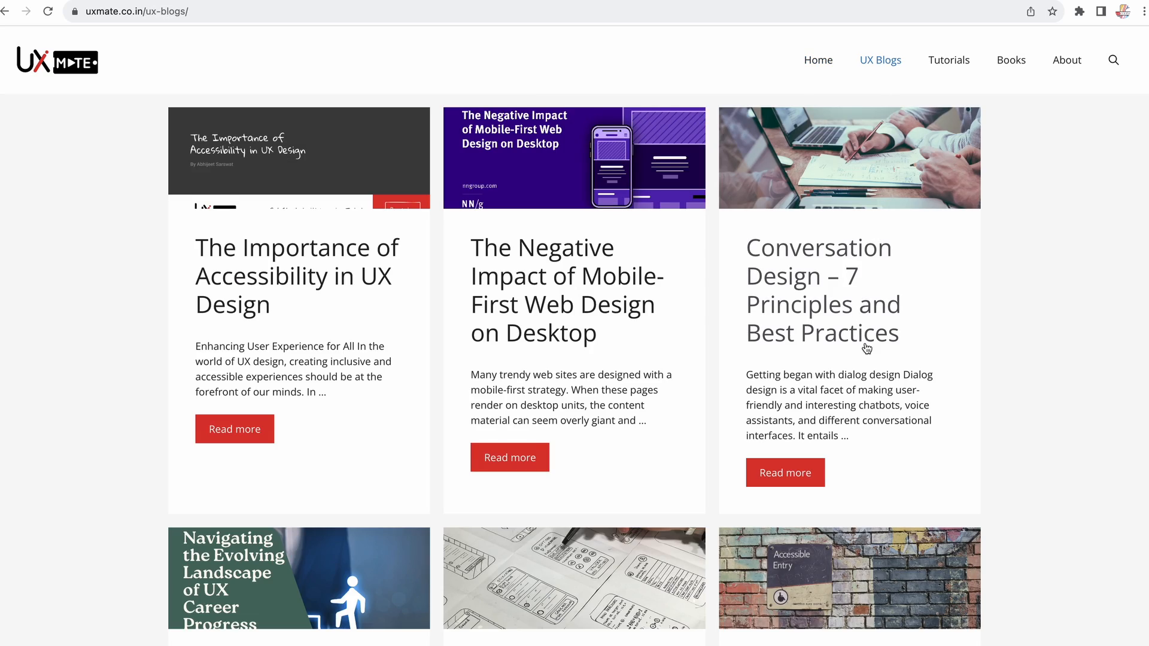
Step: Scroll through the UX Blogs article listing on the UX Mate site
scroll(864, 348, down, 2)
scroll(867, 348, down, 3)
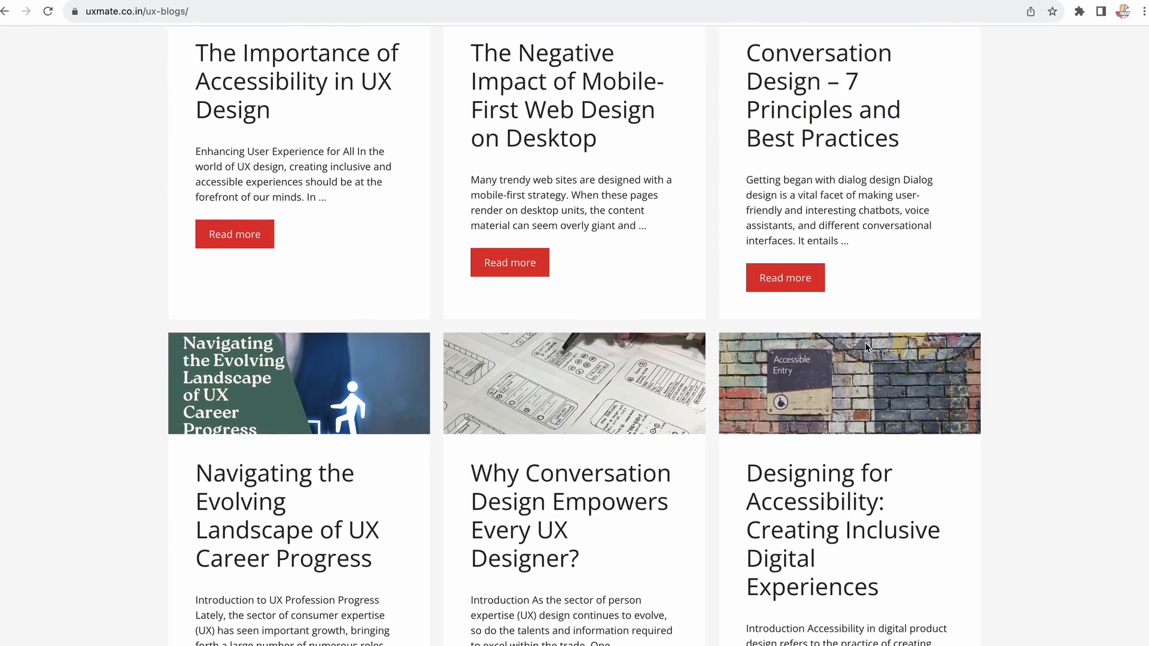
scroll(694, 498, down, 2)
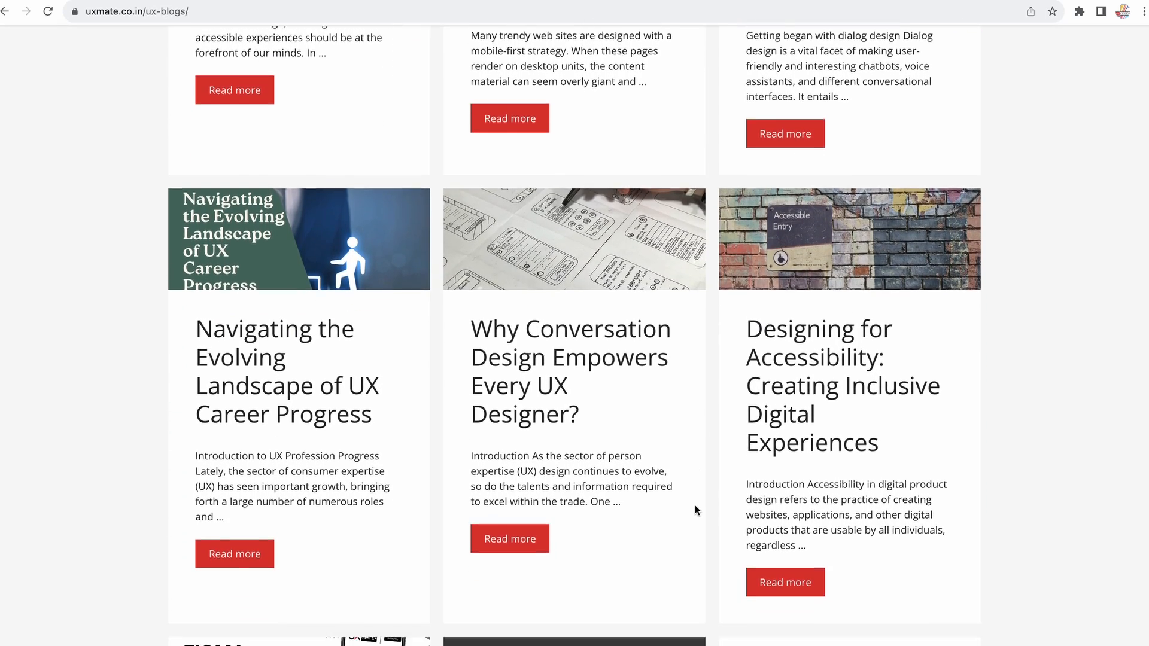
scroll(695, 507, down, 3)
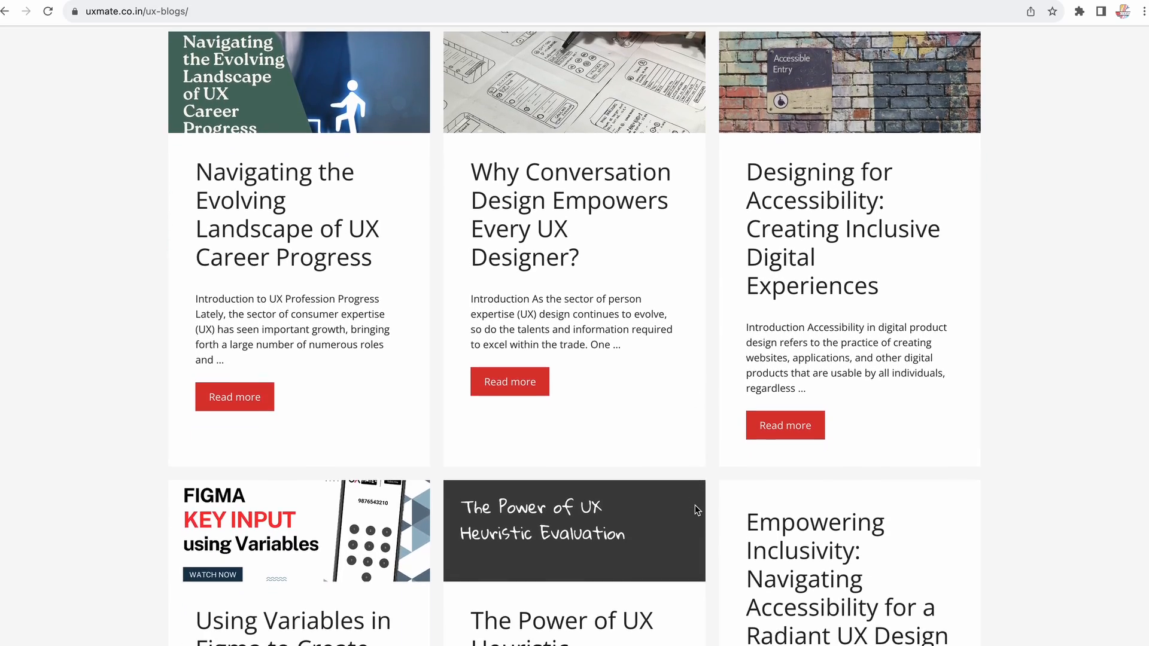
scroll(695, 506, down, 4)
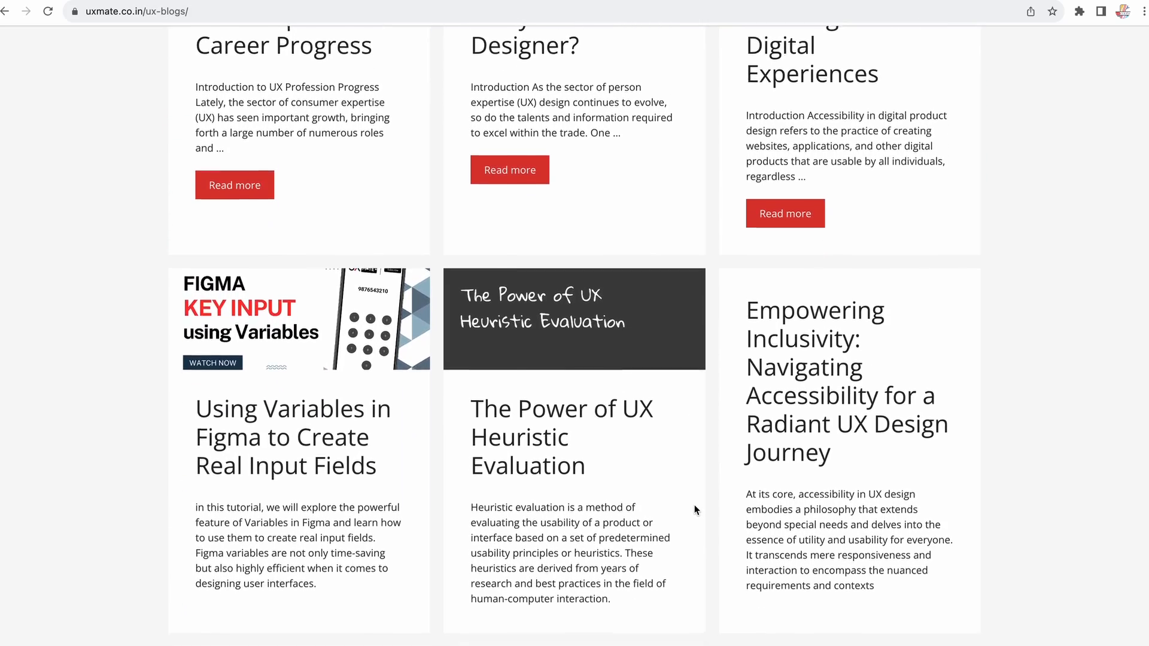
scroll(694, 506, down, 2)
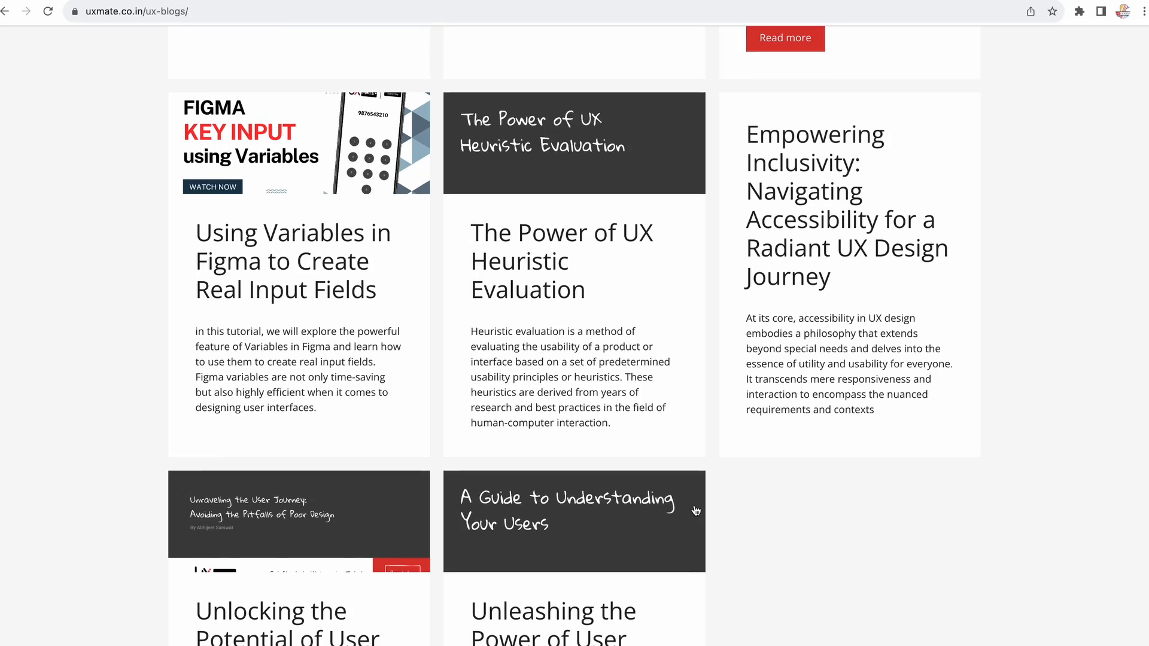
scroll(695, 509, down, 2)
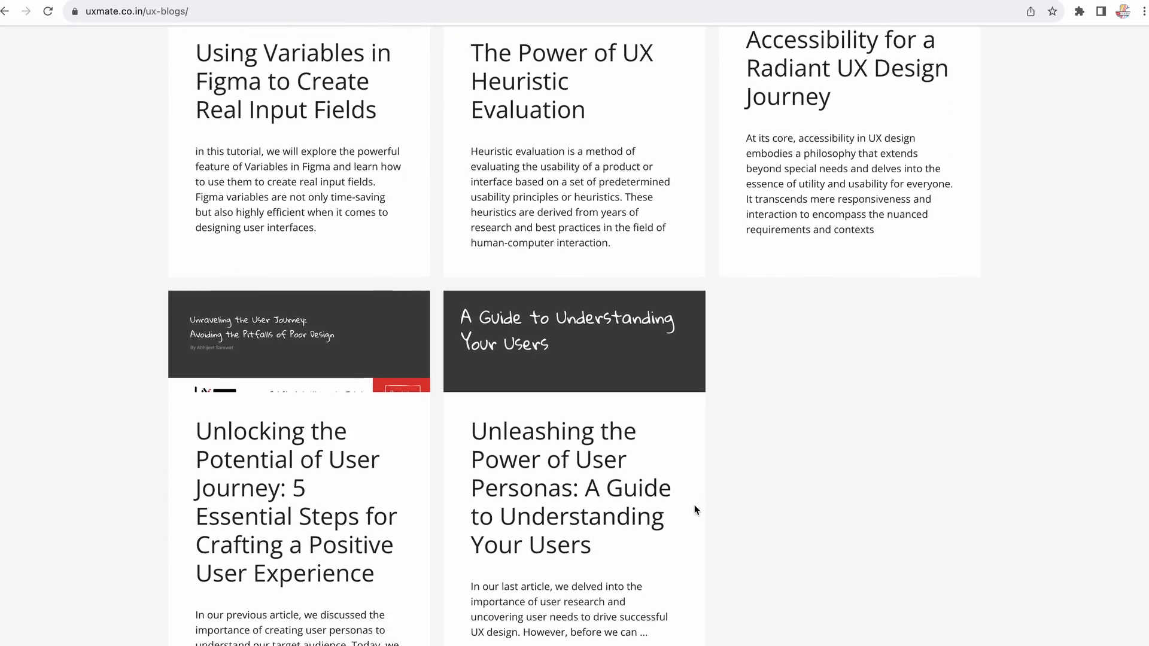
scroll(694, 508, up, 3)
scroll(696, 510, up, 10)
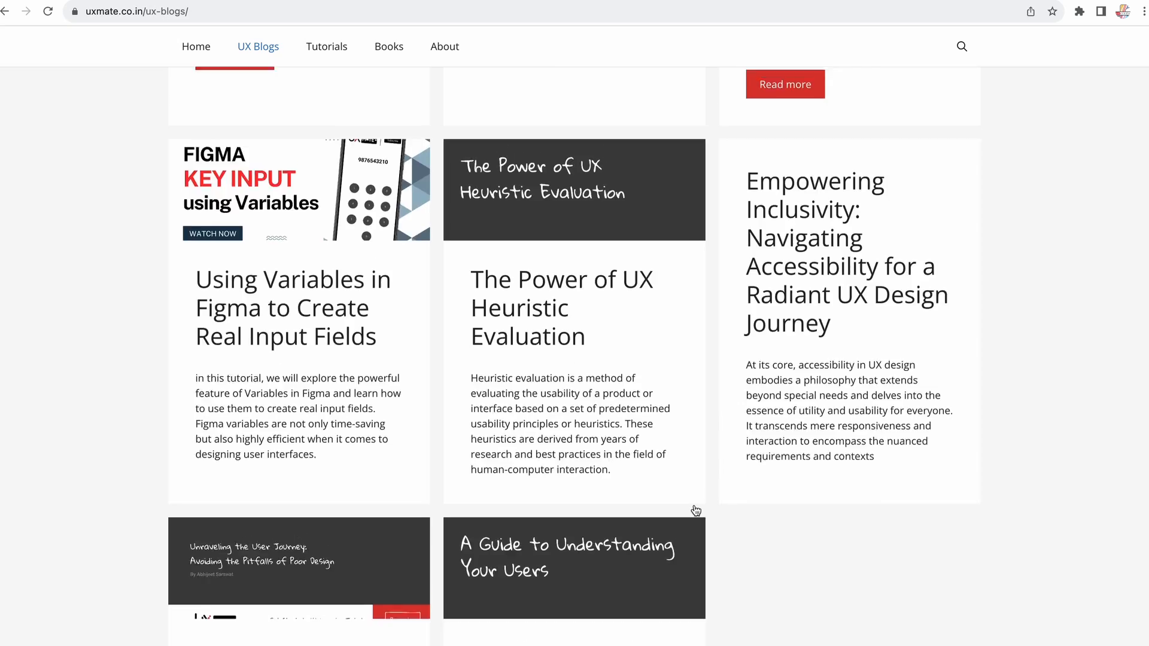
scroll(695, 510, up, 3)
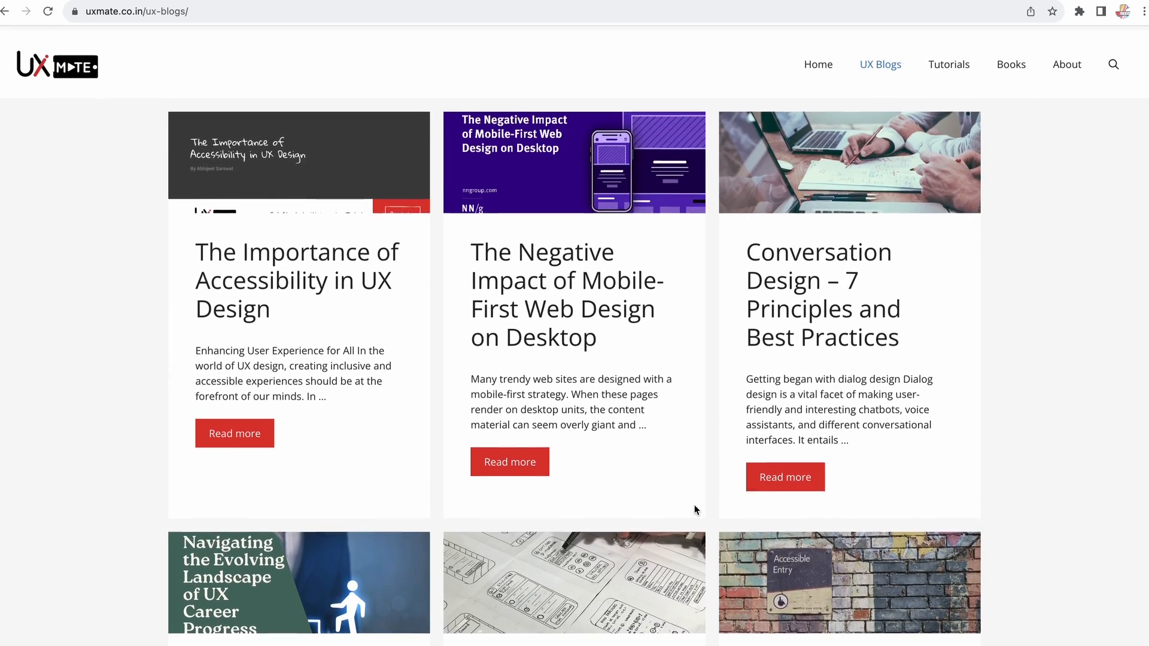
Step: Go to Tutorials and browse the UI/UX Design Tutorial Figma video listings
click(949, 60)
scroll(351, 375, down, 10)
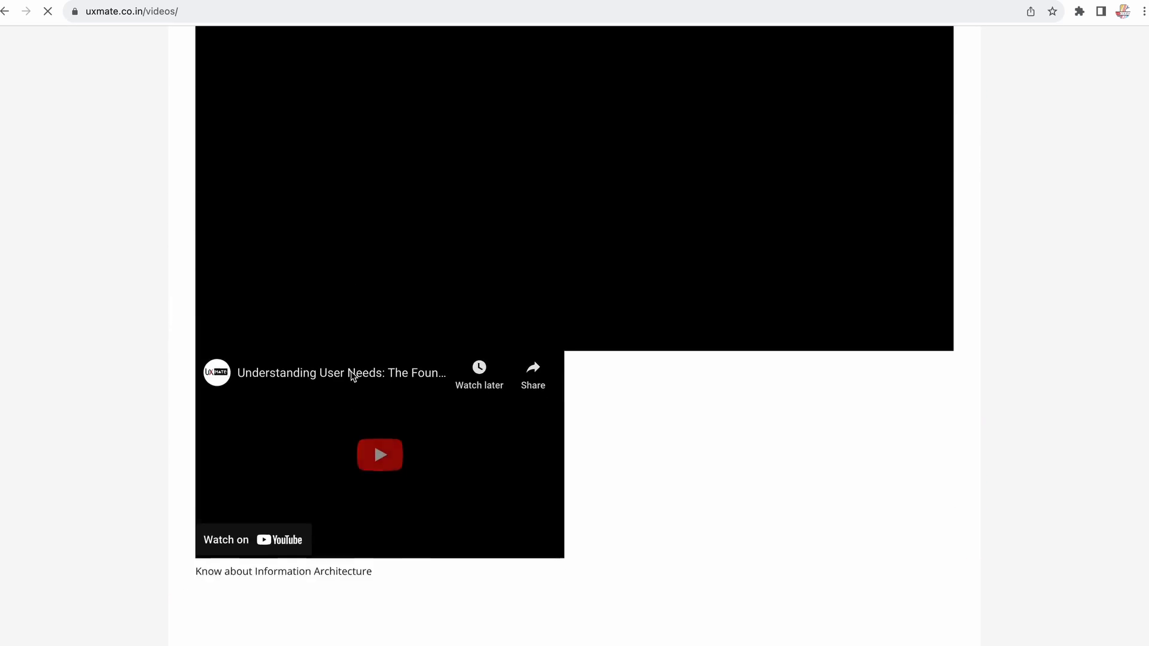
scroll(353, 377, down, 9)
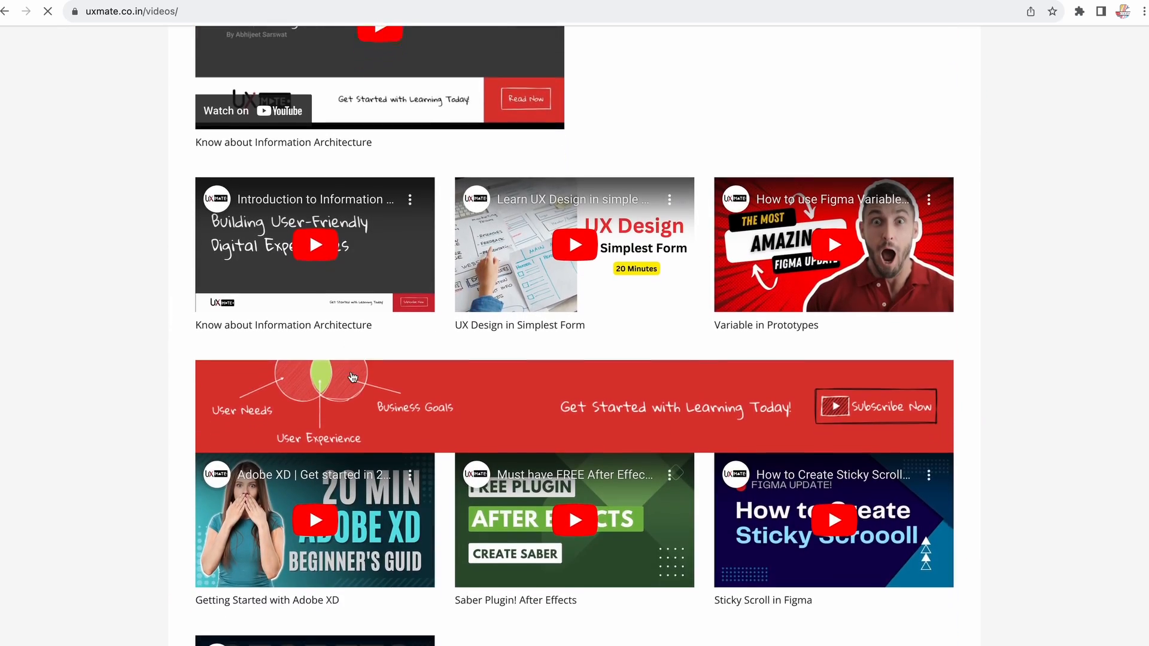
scroll(353, 377, down, 11)
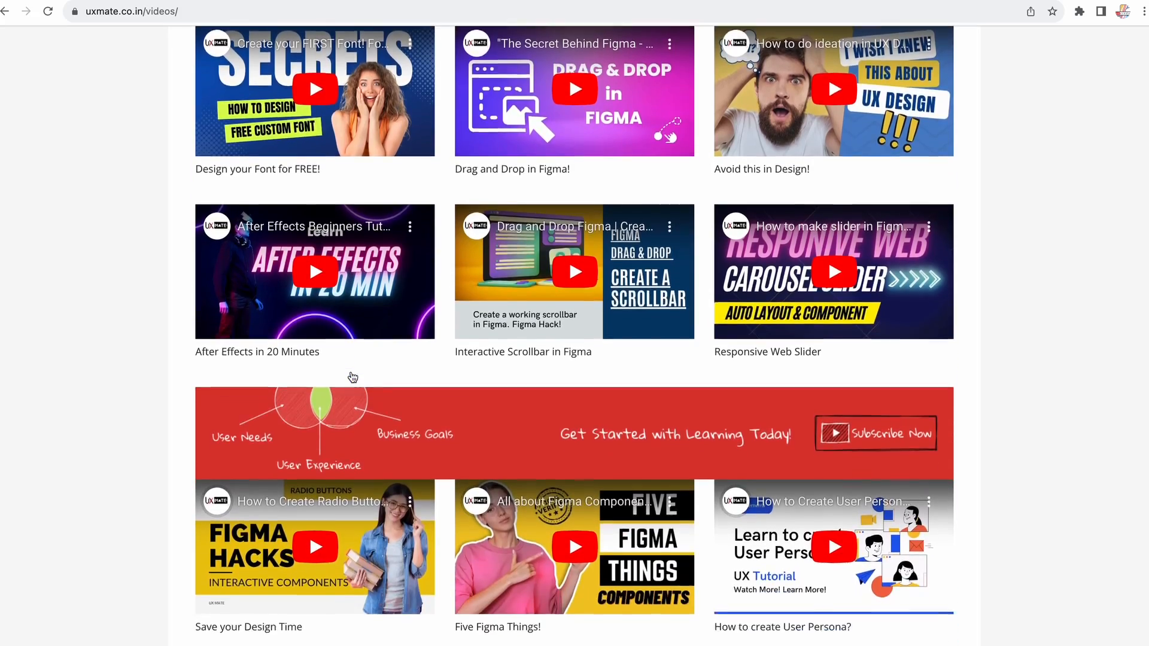
scroll(353, 377, down, 2)
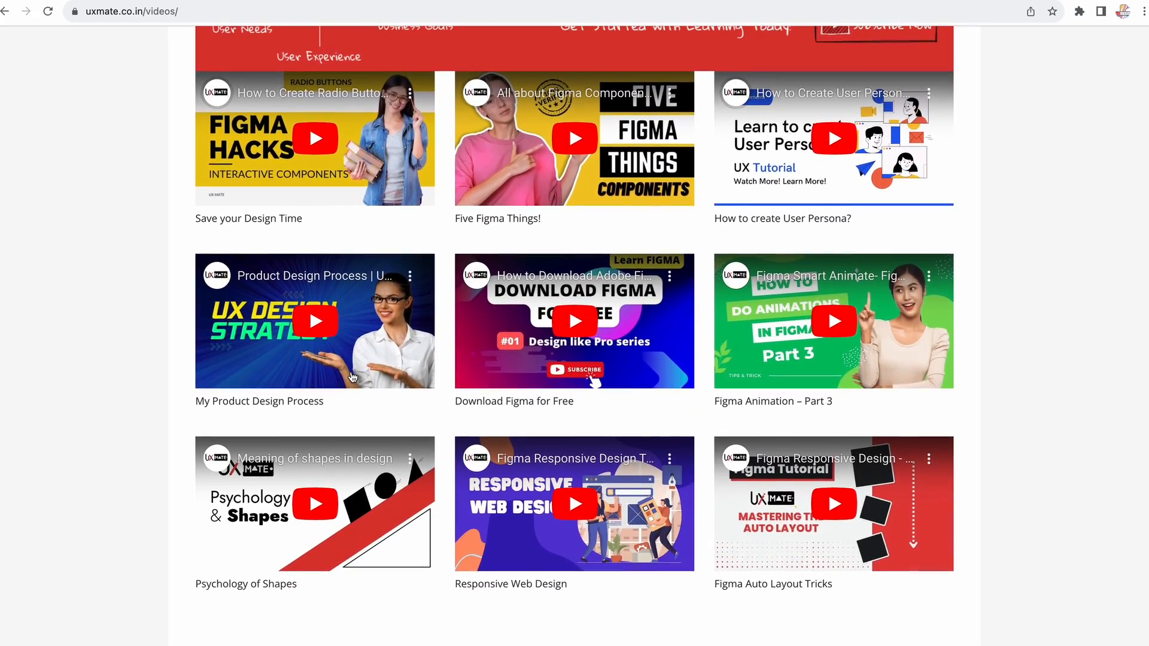
scroll(353, 377, up, 20)
scroll(353, 377, up, 10)
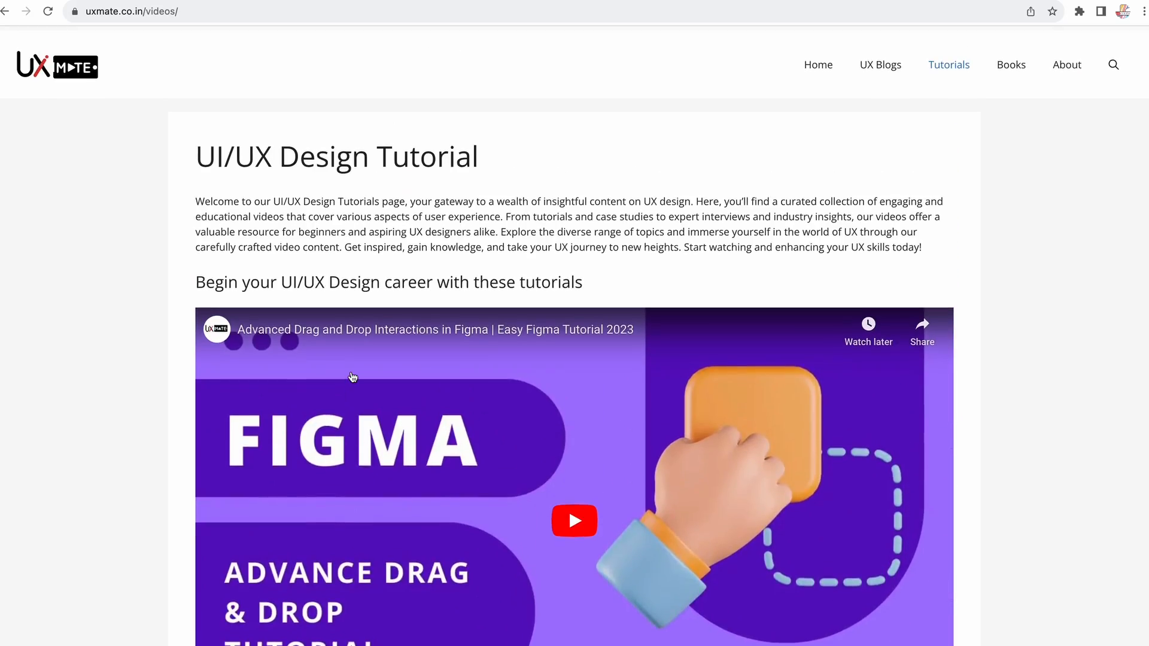